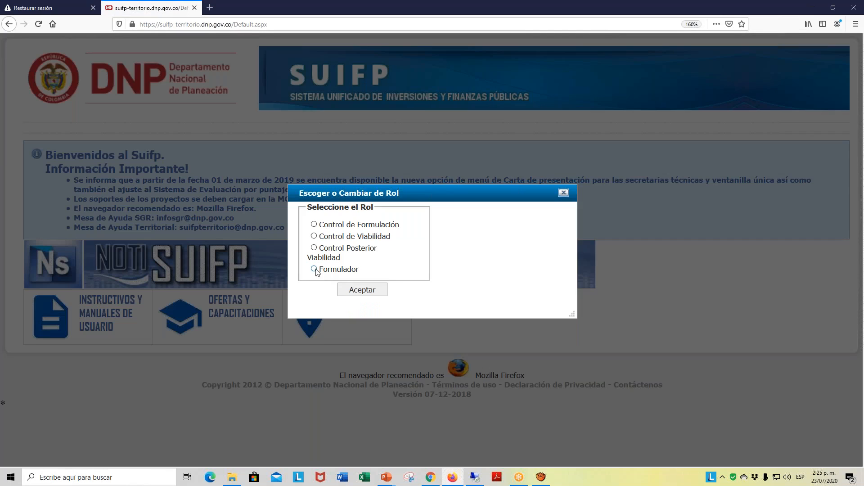
# - Enter the system with the Formulador role and open the project search page
pyautogui.click(365, 293)
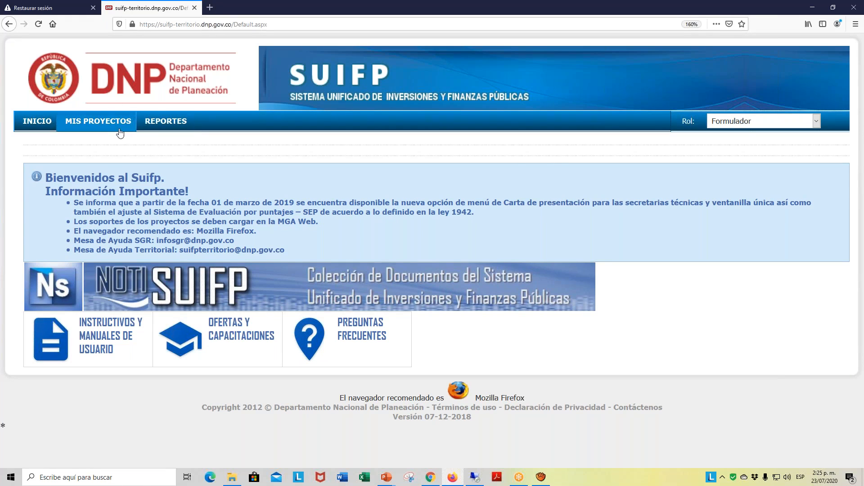
pyautogui.click(107, 122)
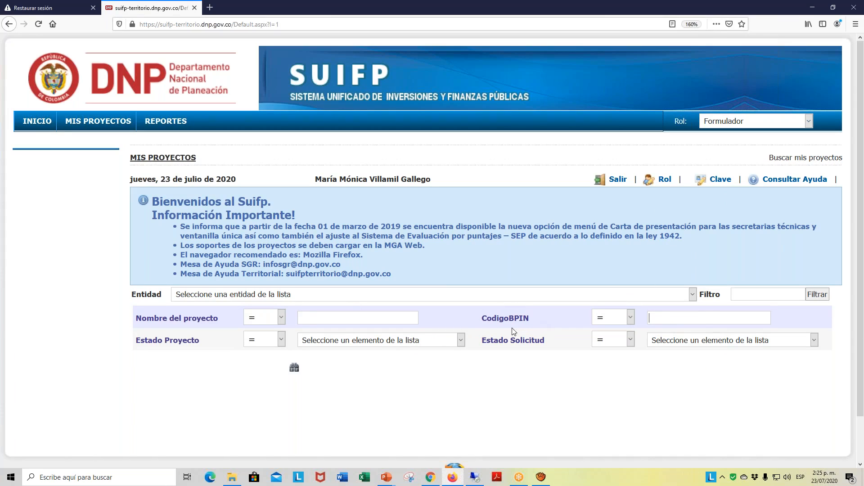
pyautogui.click(658, 319)
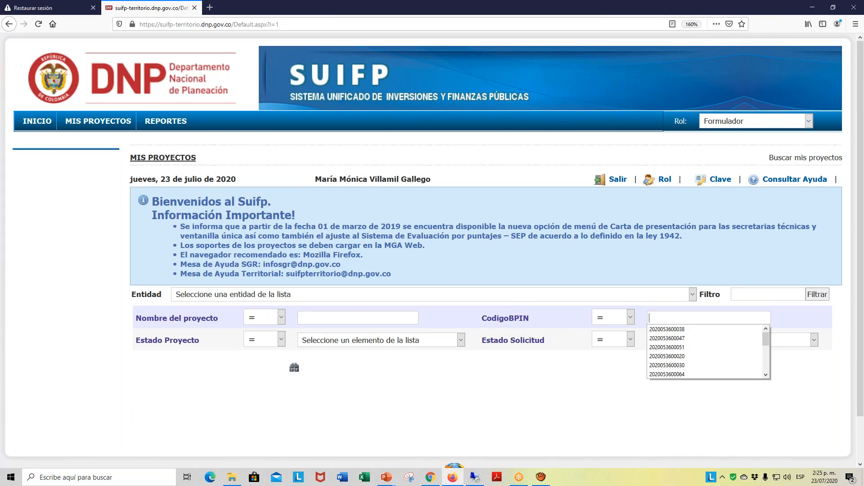
pyautogui.write('2020')
pyautogui.write('053600040')
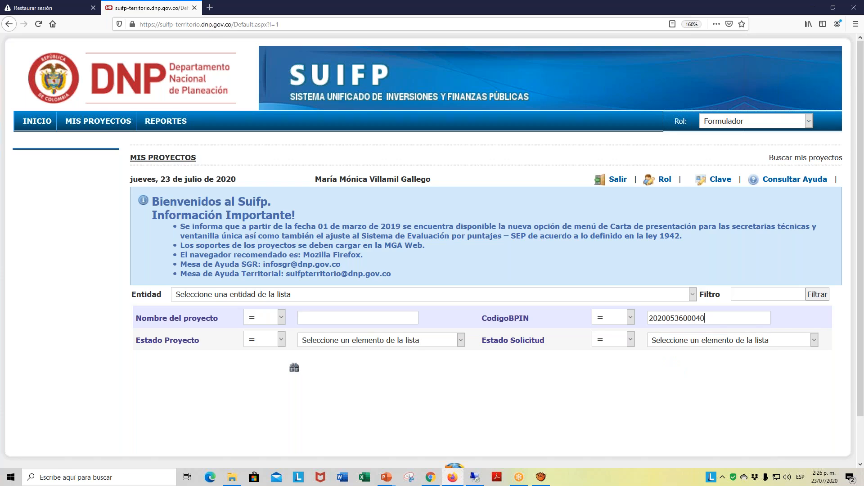
pyautogui.click(294, 369)
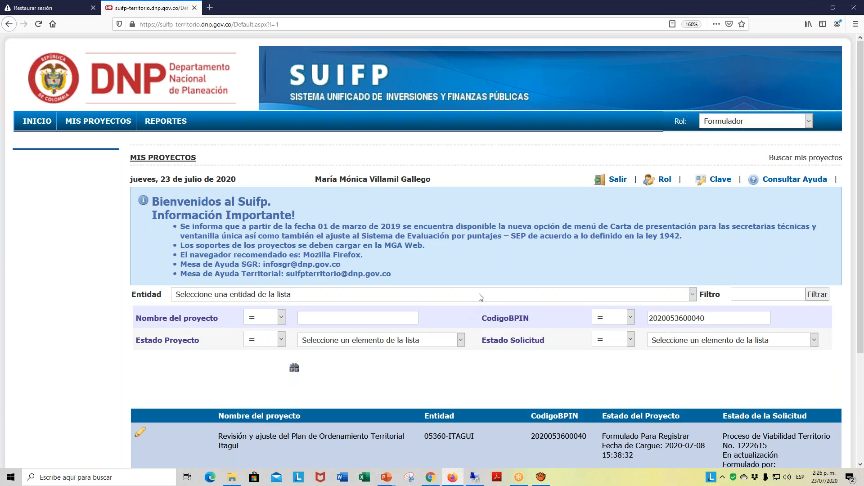
# - Open the Itagui territorial planning project from the results for editing and review its basic information
pyautogui.scroll(-2, 480, 306)
pyautogui.scroll(-4, 480, 295)
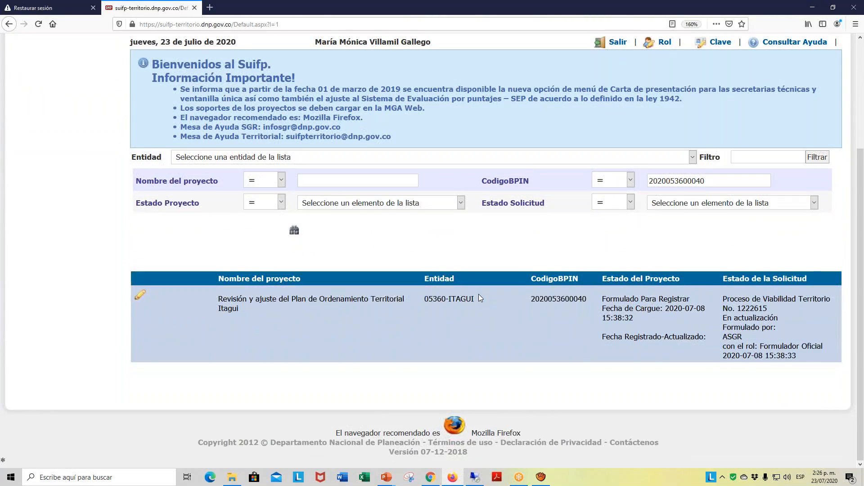
pyautogui.scroll(3, 480, 295)
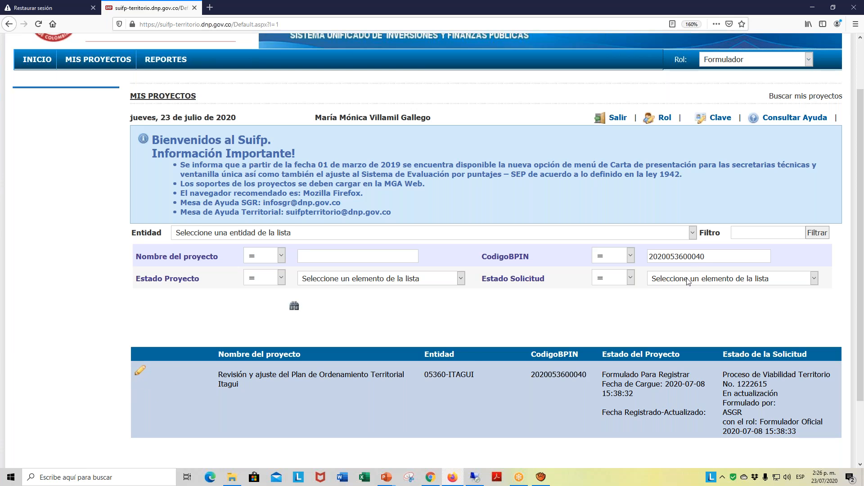
pyautogui.click(142, 373)
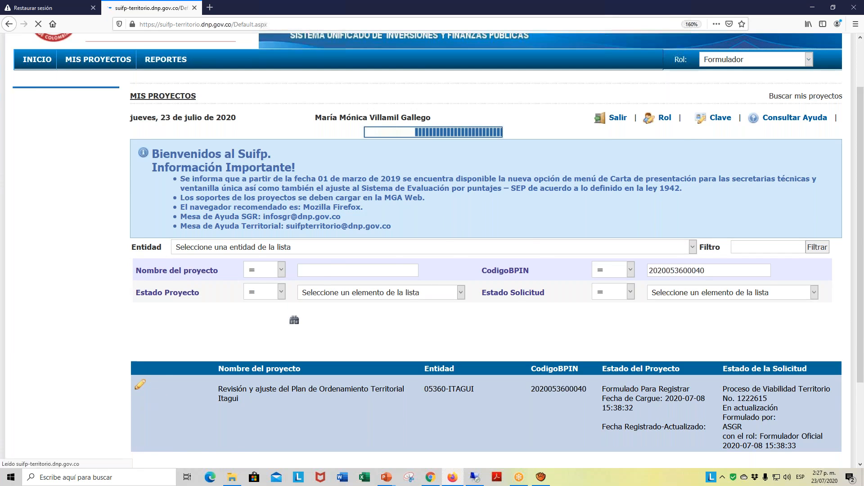
pyautogui.scroll(-3, 286, 334)
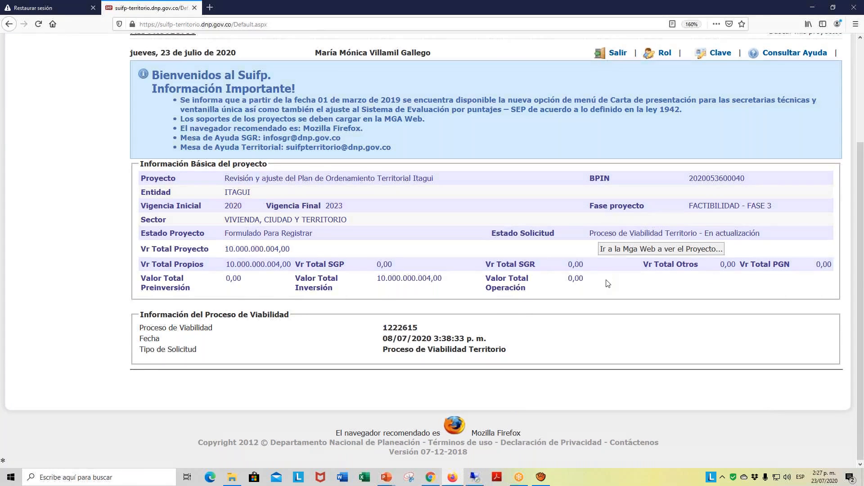
pyautogui.scroll(3, 632, 313)
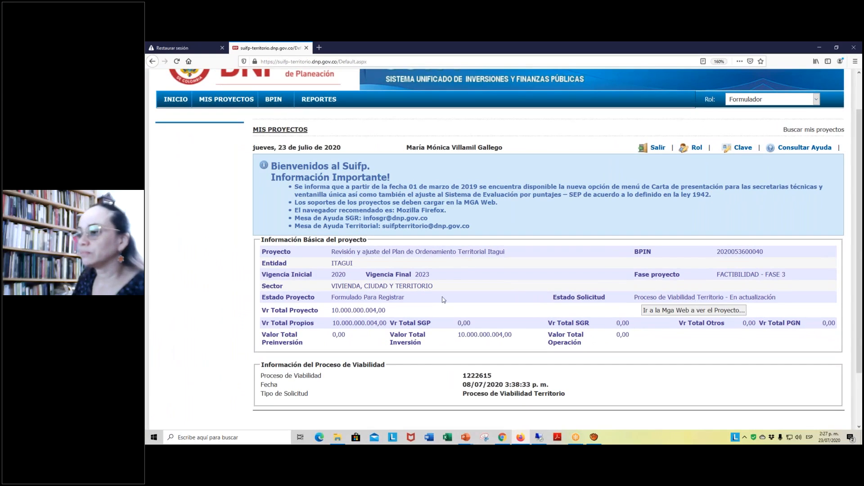
# - Open the project's support documents page and look over its file upload and existing files sections
pyautogui.moveTo(278, 101)
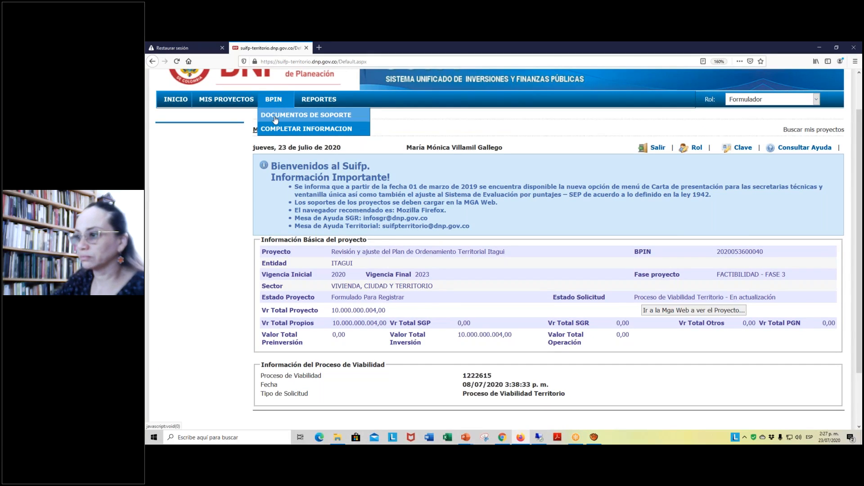
pyautogui.click(276, 118)
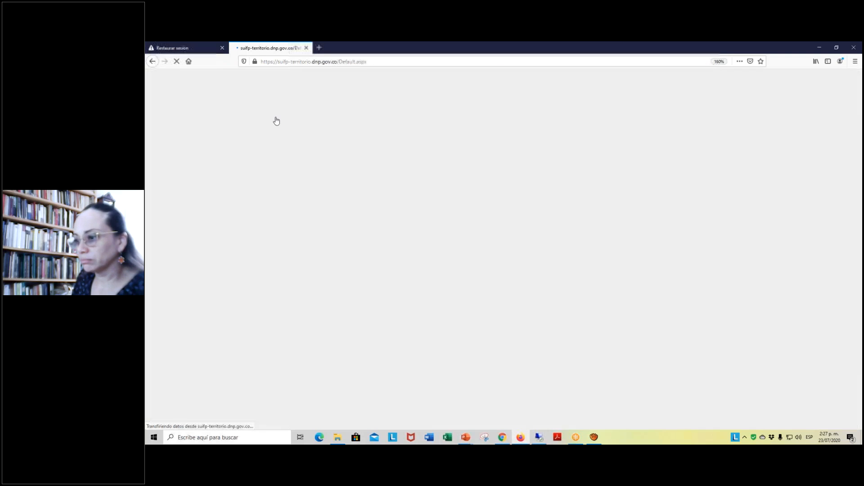
pyautogui.scroll(-3, 509, 262)
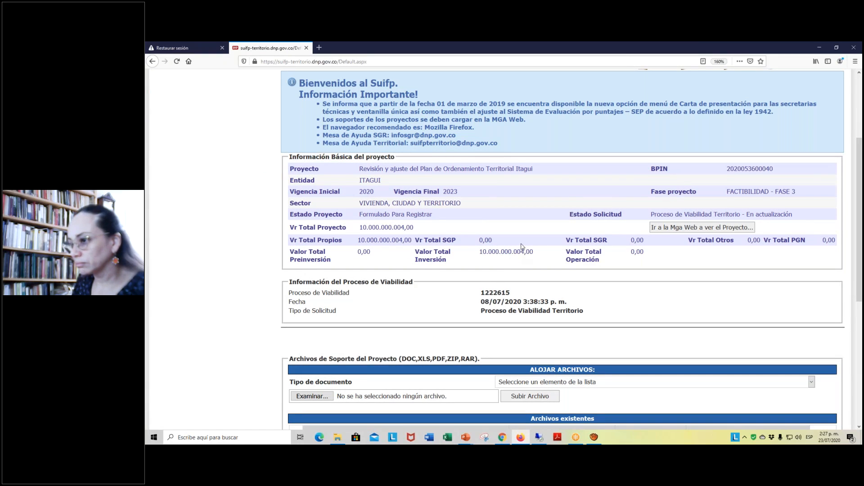
pyautogui.scroll(-2, 522, 247)
pyautogui.scroll(-3, 521, 247)
pyautogui.scroll(3, 554, 297)
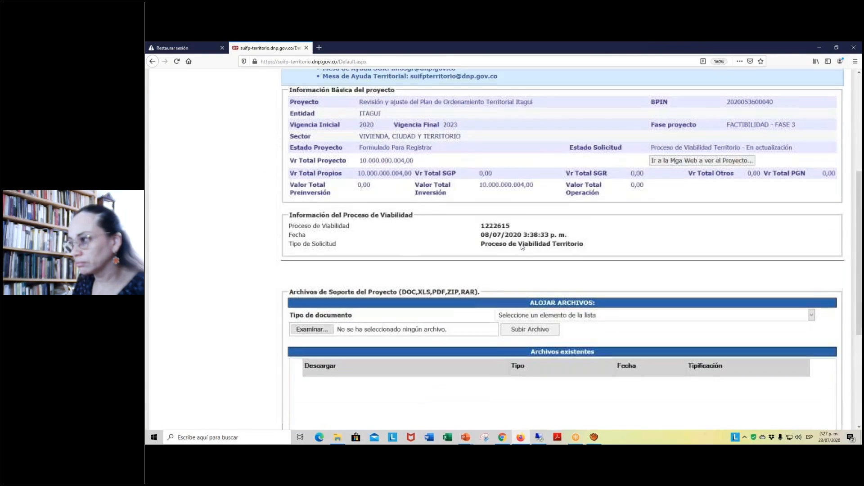
pyautogui.scroll(-3, 600, 312)
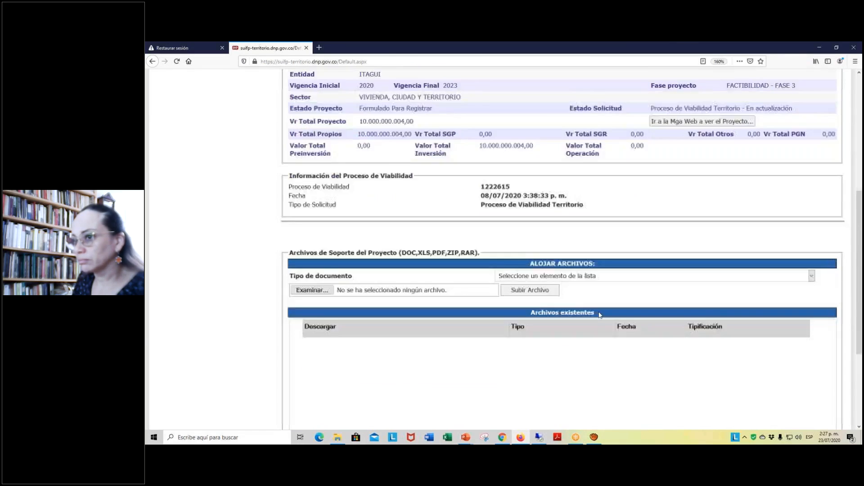
pyautogui.scroll(3, 601, 312)
pyautogui.scroll(4, 600, 312)
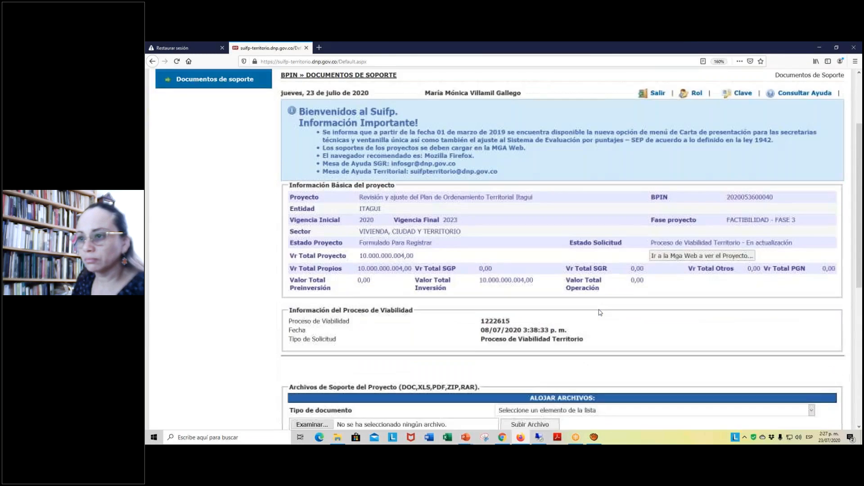
pyautogui.scroll(-3, 600, 312)
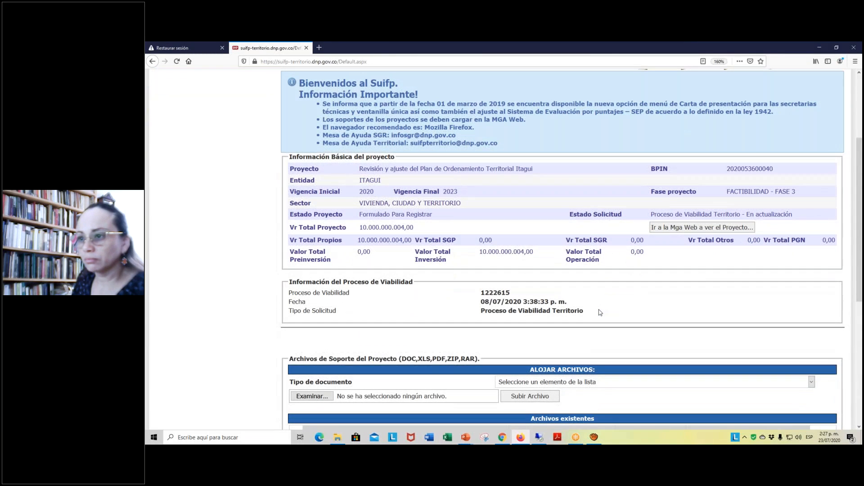
# - Set the document type to Otros Documentos and attach Certificado del Banco.pdf from the PLANEACIÓN > TERRITORIAL folder
pyautogui.click(811, 383)
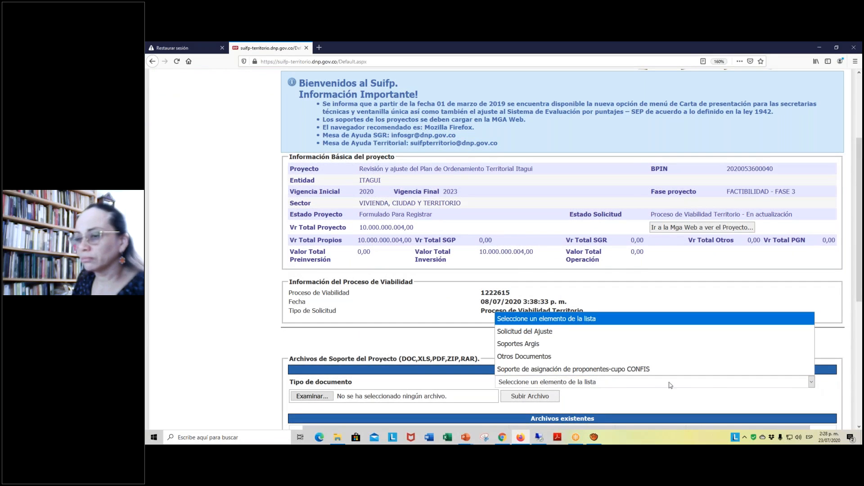
pyautogui.click(554, 361)
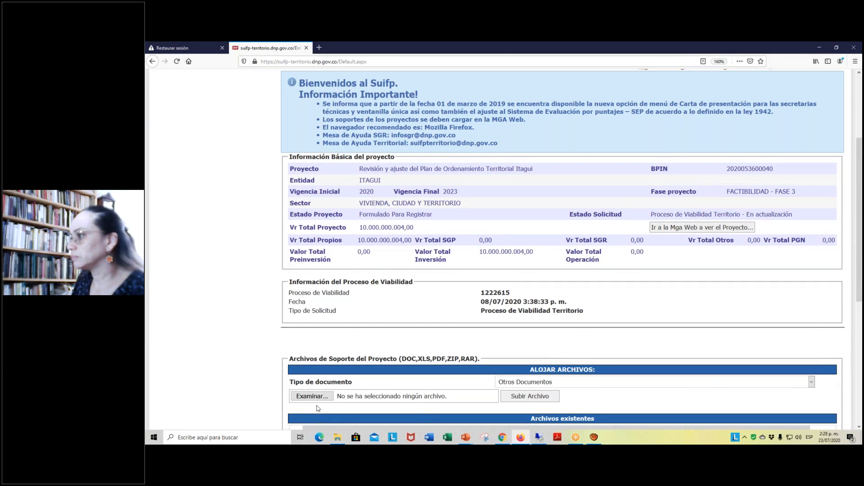
pyautogui.click(313, 398)
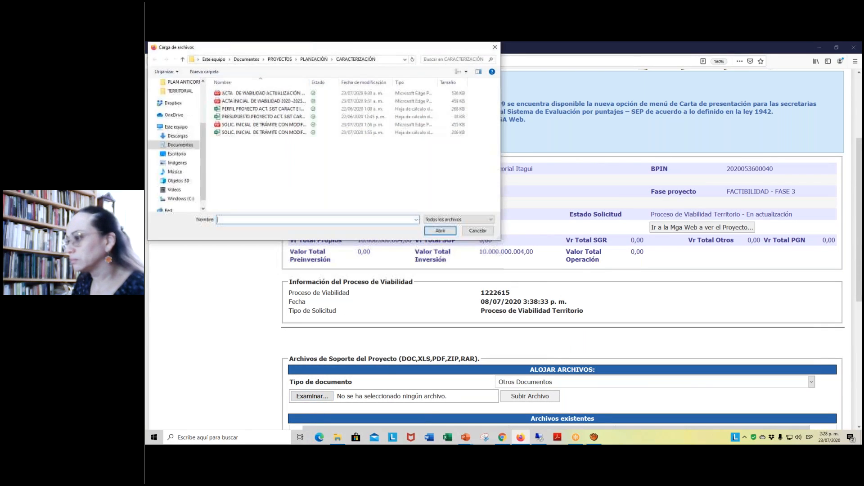
pyautogui.click(183, 59)
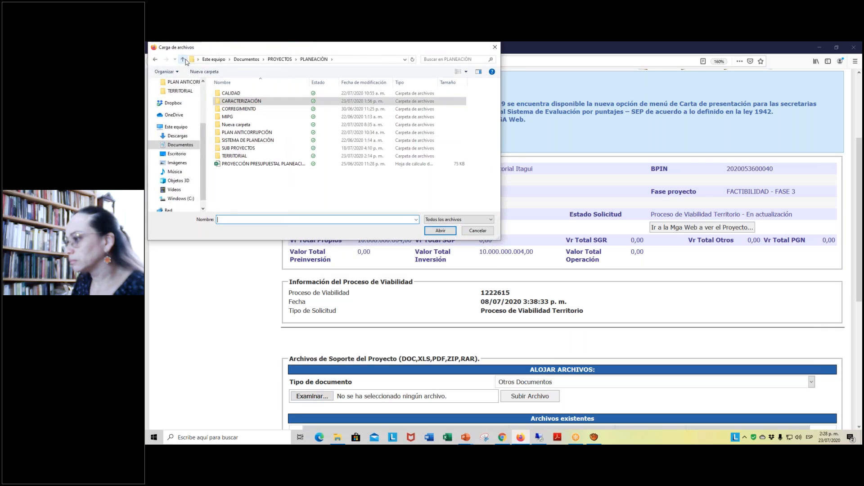
pyautogui.doubleClick(235, 156)
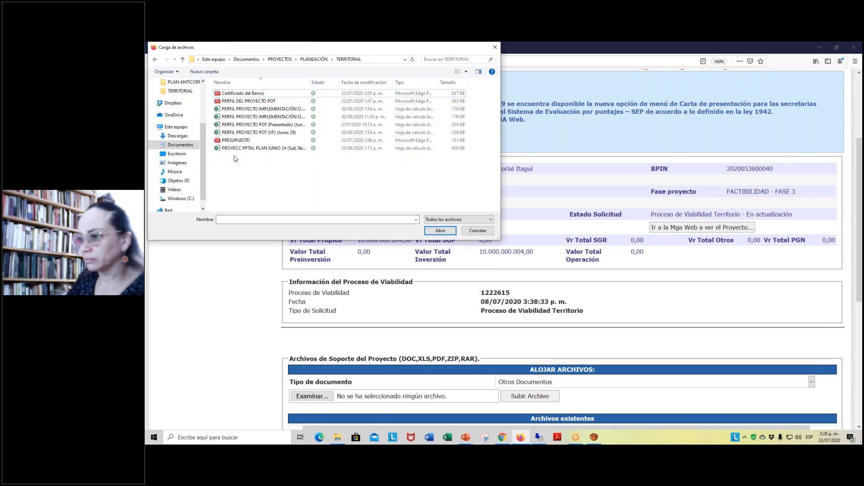
pyautogui.click(252, 93)
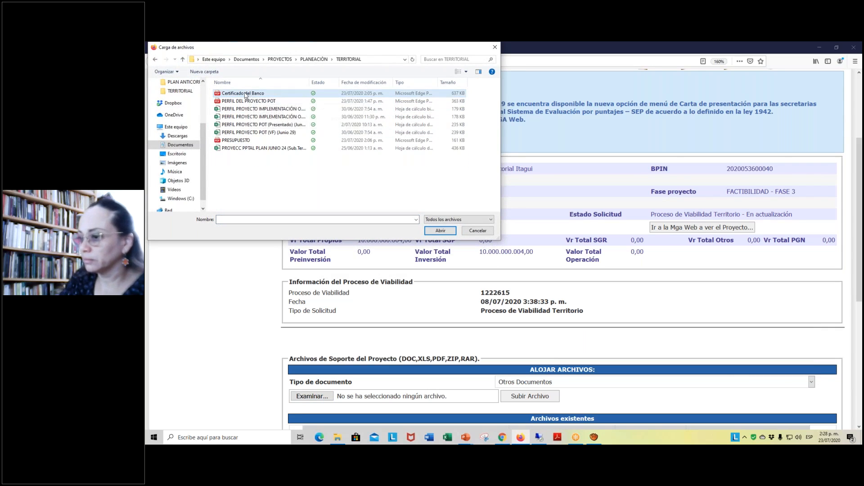
pyautogui.click(440, 231)
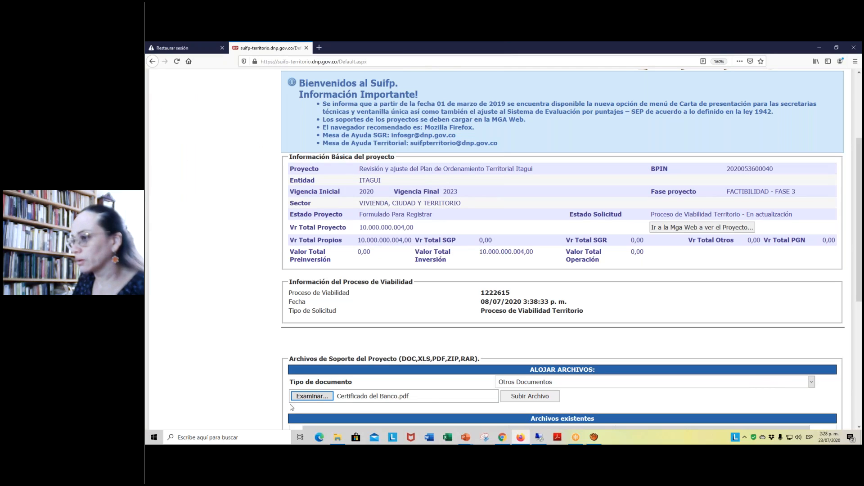
# - Upload the attached bank certificate to the project and check its entry among the existing files
pyautogui.click(539, 399)
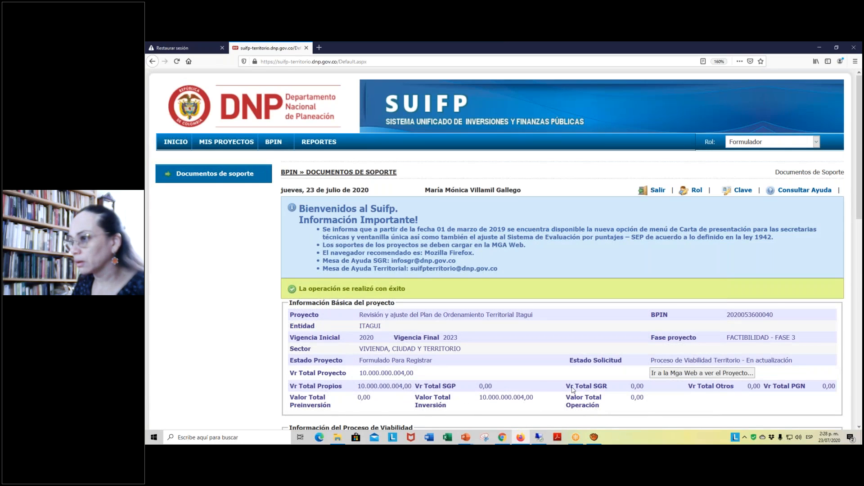
pyautogui.scroll(-6, 572, 390)
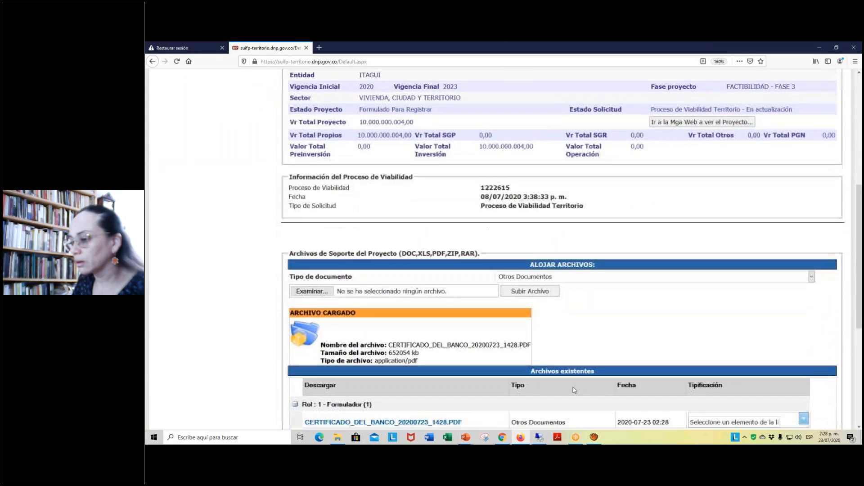
pyautogui.scroll(-2, 545, 370)
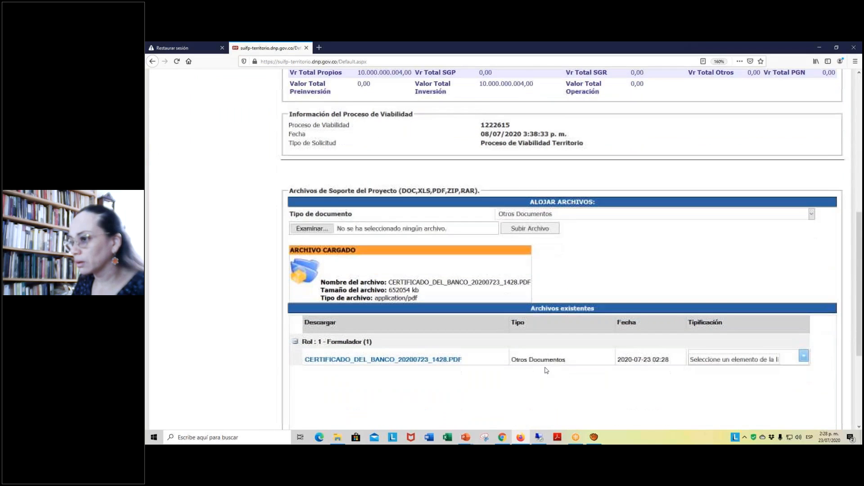
pyautogui.click(536, 229)
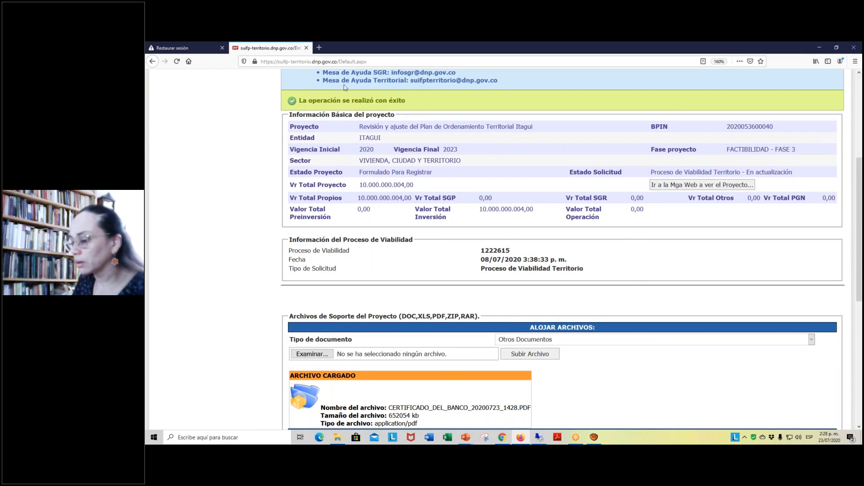
pyautogui.scroll(-4, 633, 282)
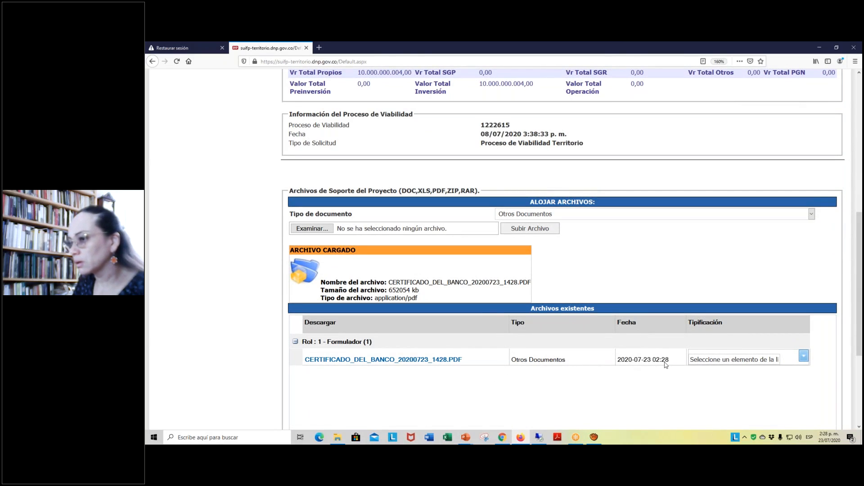
# - Keep the document type as Otros Documentos and attach PERFIL DEL PROYECTO POT.pdf from the TERRITORIAL folder
pyautogui.scroll(2, 665, 365)
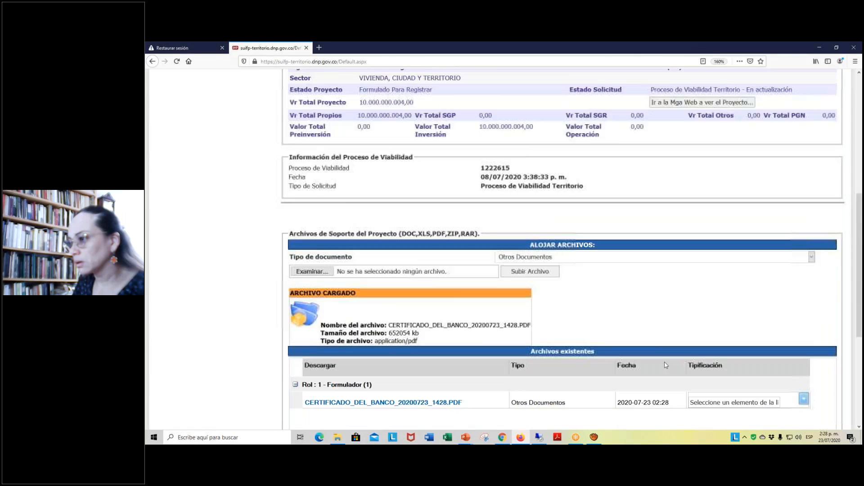
pyautogui.scroll(4, 666, 365)
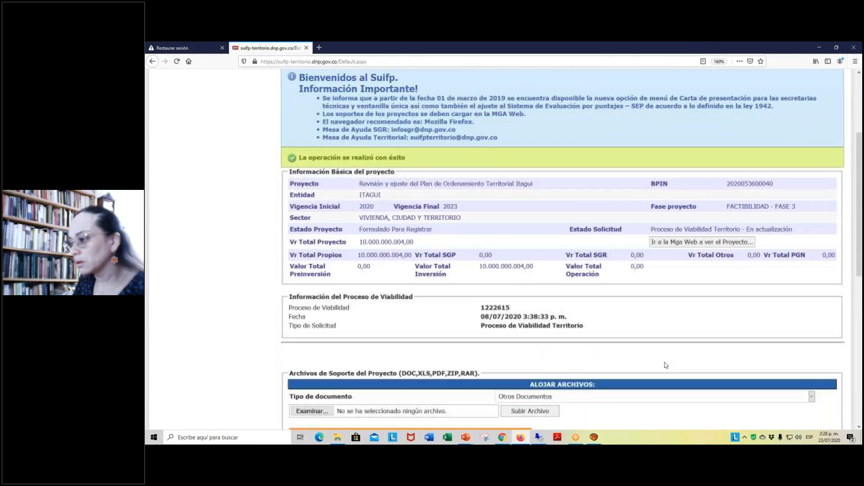
pyautogui.click(811, 403)
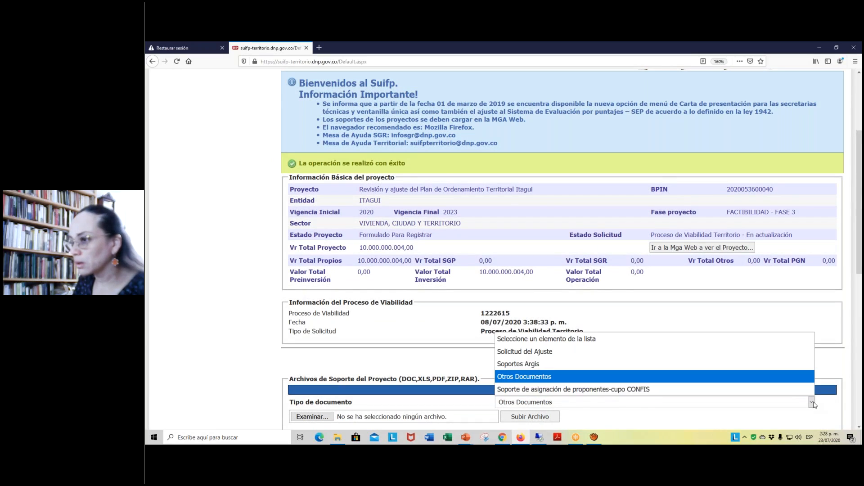
pyautogui.click(564, 377)
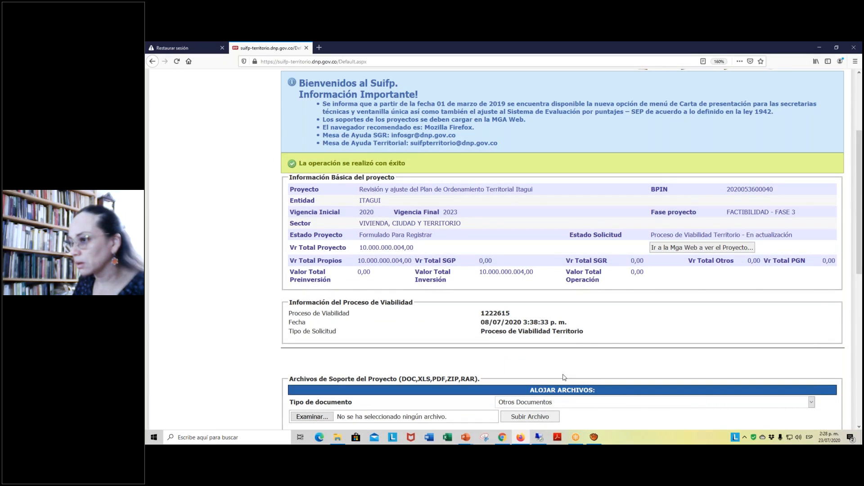
pyautogui.click(312, 417)
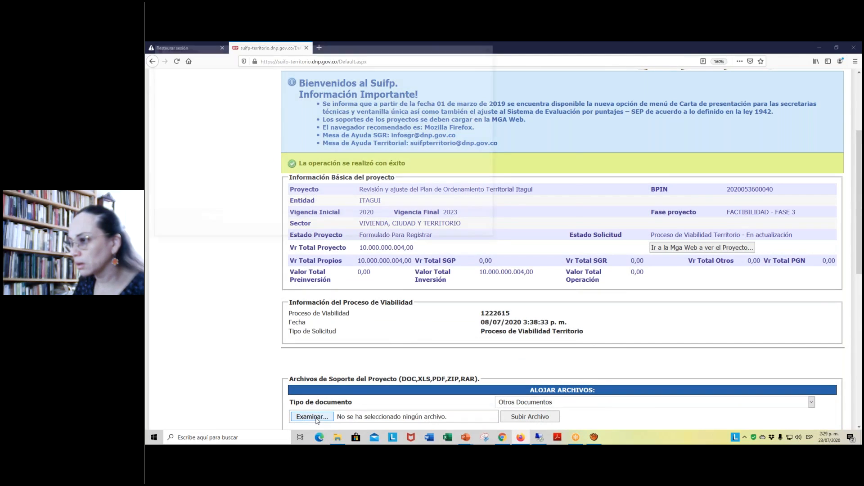
pyautogui.click(256, 102)
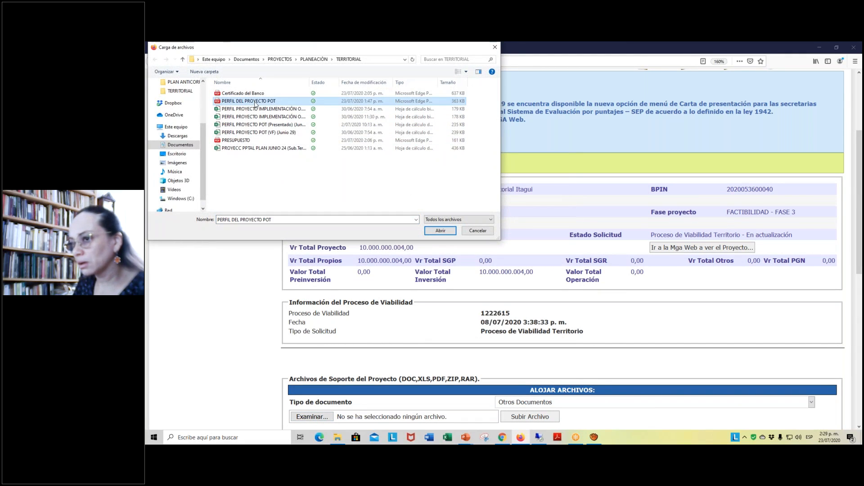
pyautogui.click(439, 233)
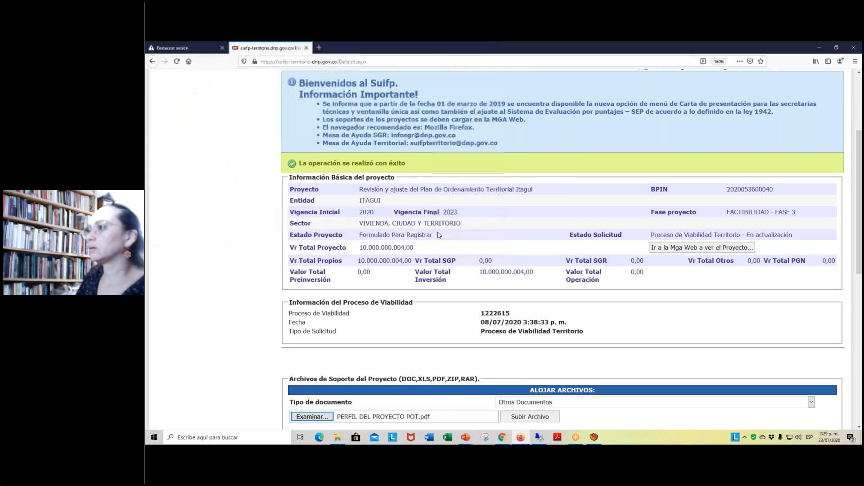
# - Upload the attached project profile and check its entry among the project's existing files
pyautogui.scroll(-3, 421, 334)
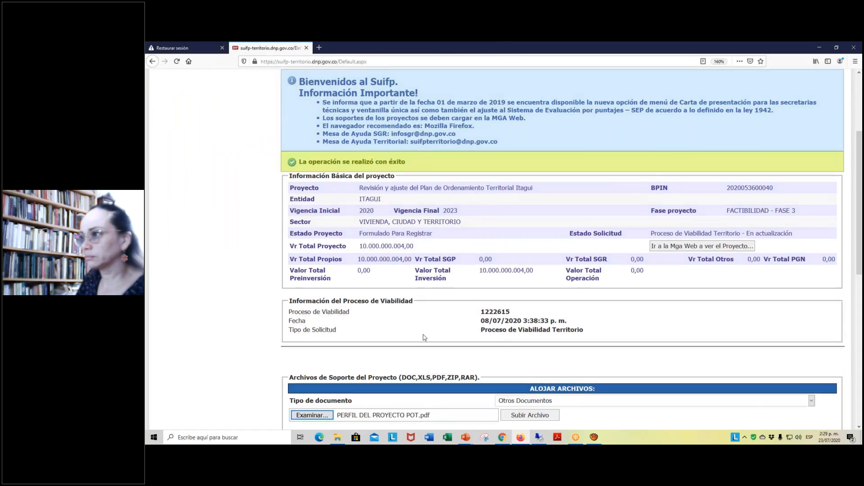
pyautogui.click(533, 294)
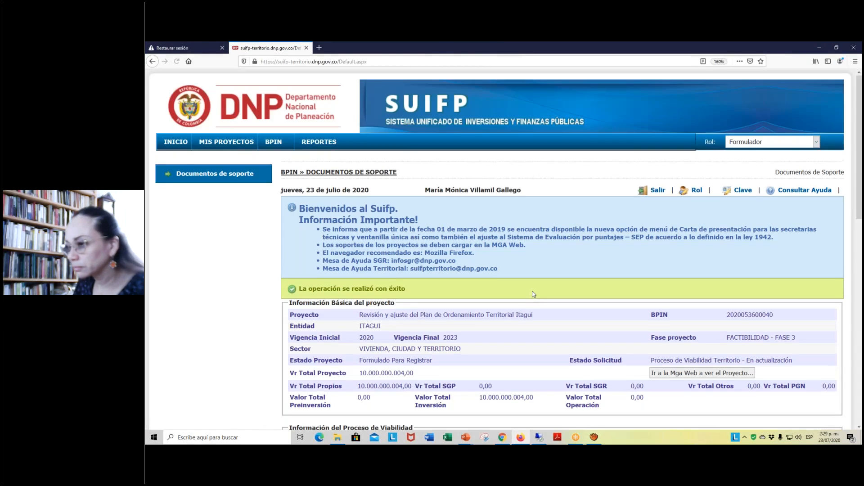
pyautogui.scroll(-2, 533, 294)
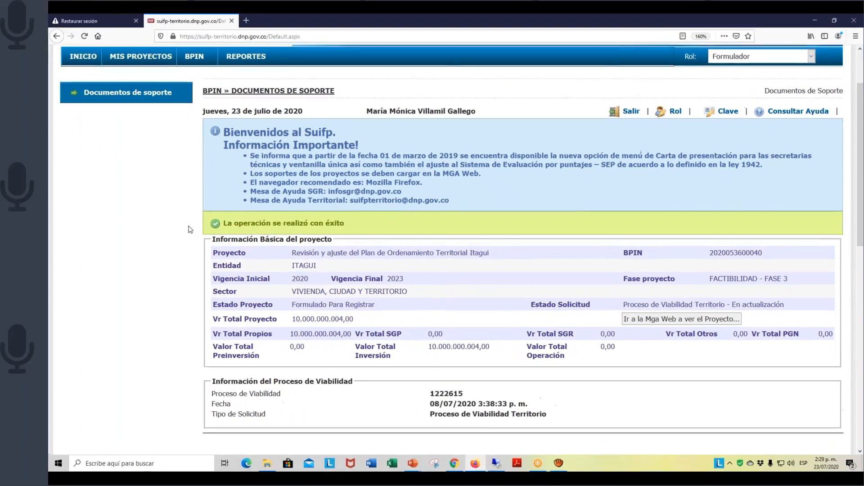
pyautogui.scroll(-8, 363, 224)
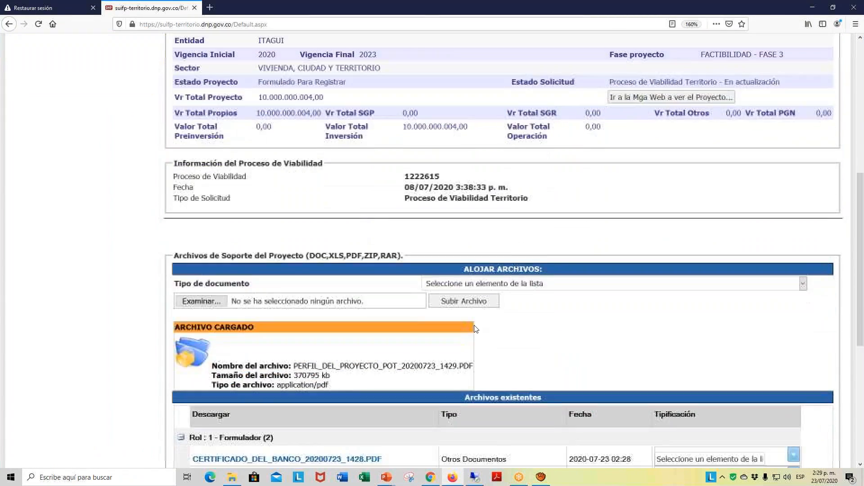
pyautogui.scroll(-2, 476, 329)
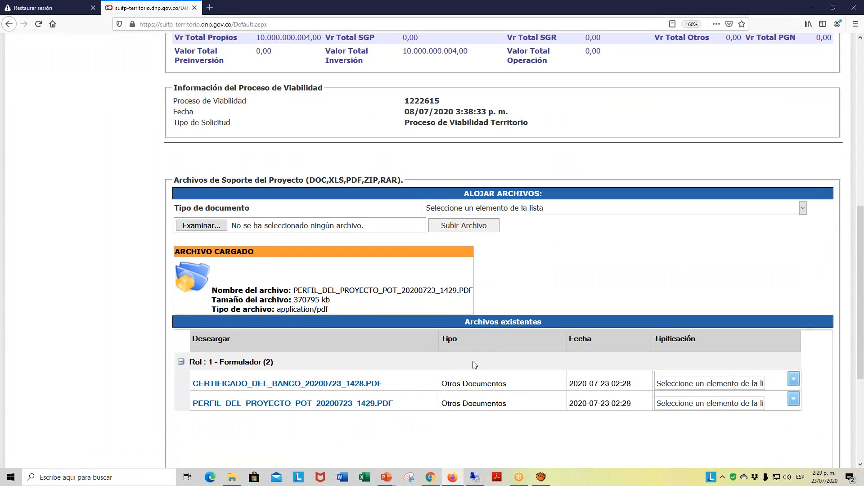
# - Set the document type to Otros Documentos and attach PRESUPUESTO.pdf from the TERRITORIAL folder
pyautogui.scroll(10, 488, 342)
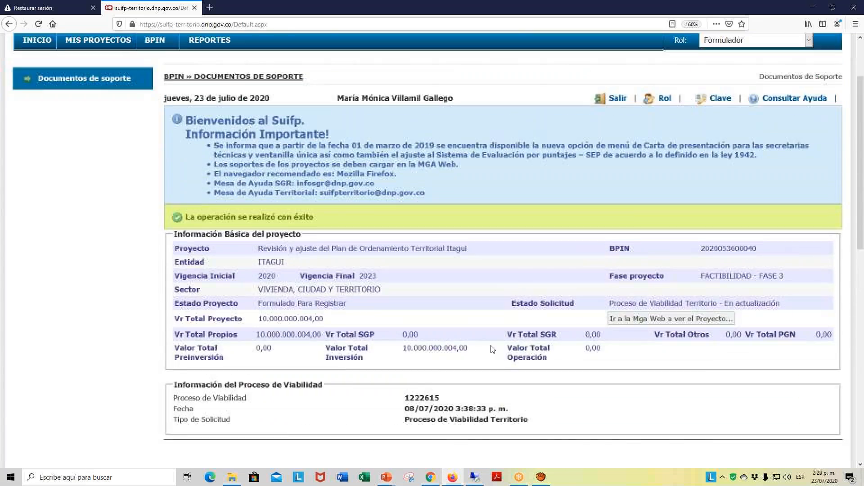
pyautogui.scroll(-3, 493, 349)
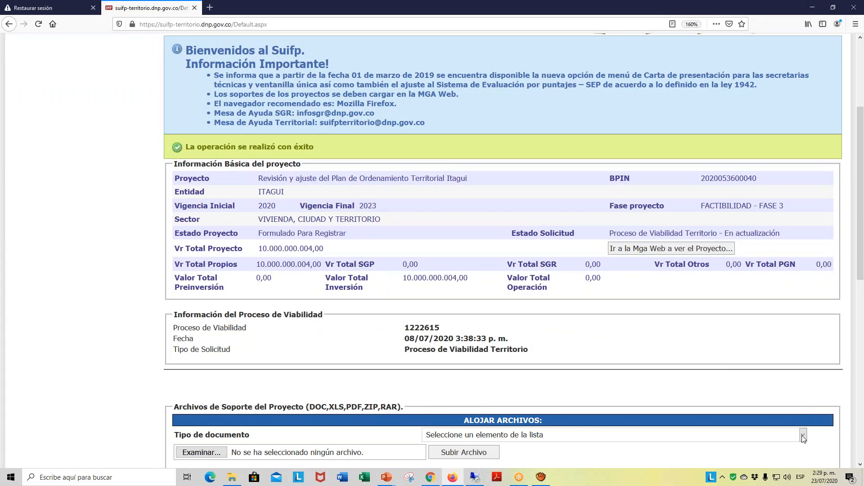
pyautogui.click(803, 435)
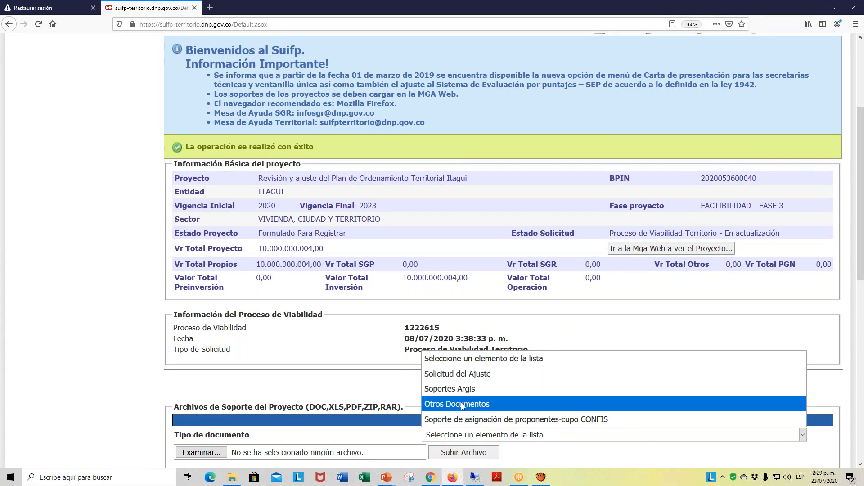
pyautogui.click(461, 403)
pyautogui.scroll(-3, 513, 294)
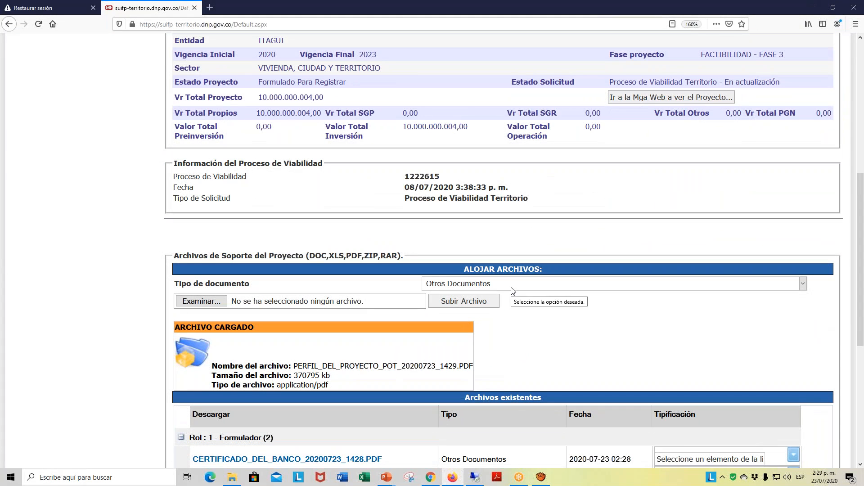
pyautogui.click(207, 303)
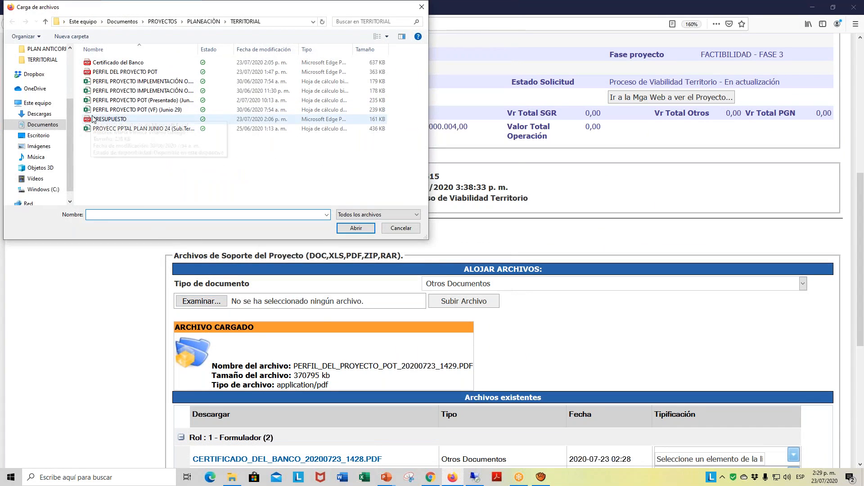
pyautogui.click(96, 120)
pyautogui.click(357, 228)
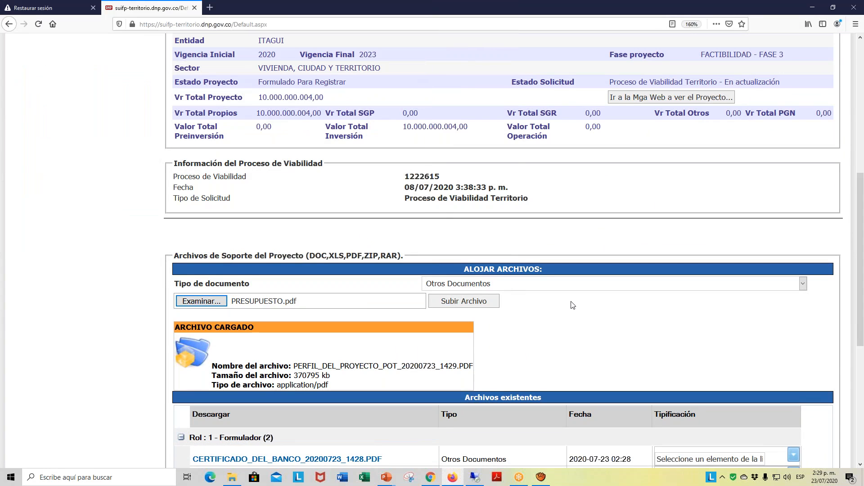
# - Upload the attached budget PDF to the project and review the list of existing files
pyautogui.scroll(-4, 571, 304)
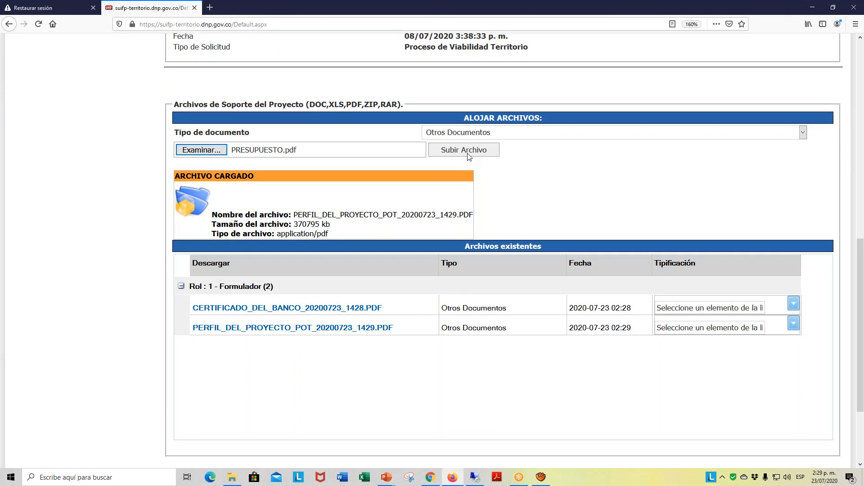
pyautogui.click(468, 155)
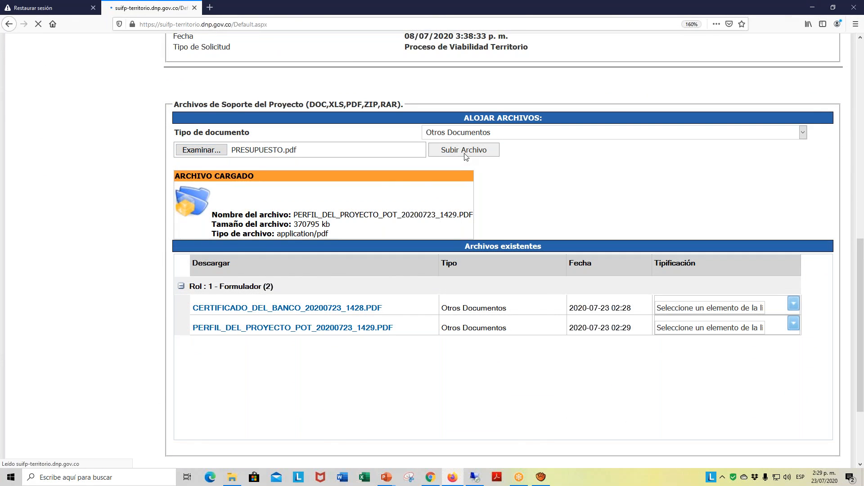
pyautogui.scroll(-4, 524, 324)
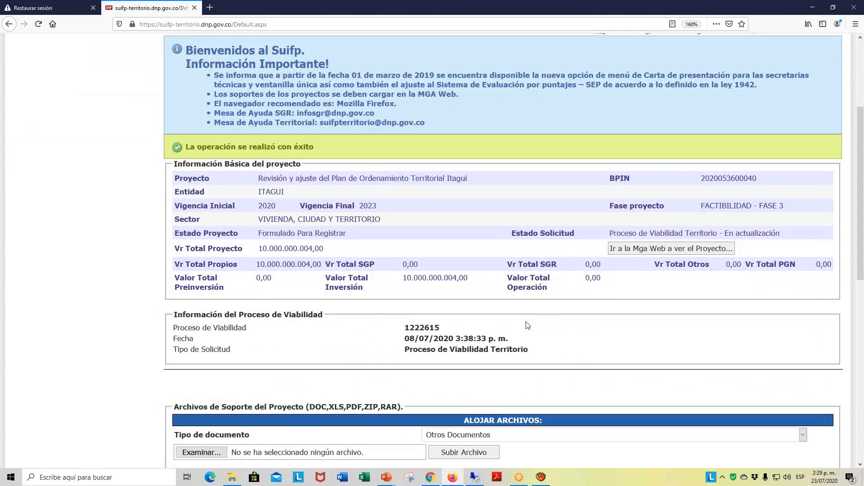
pyautogui.scroll(-10, 527, 325)
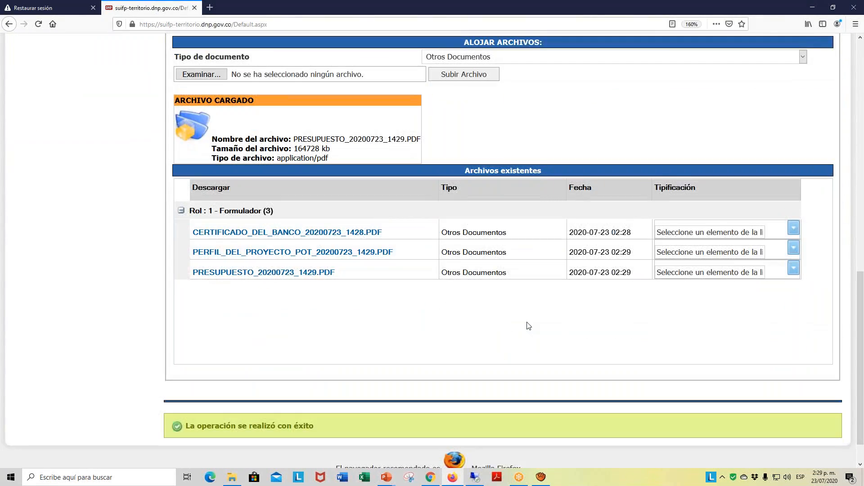
pyautogui.scroll(8, 528, 326)
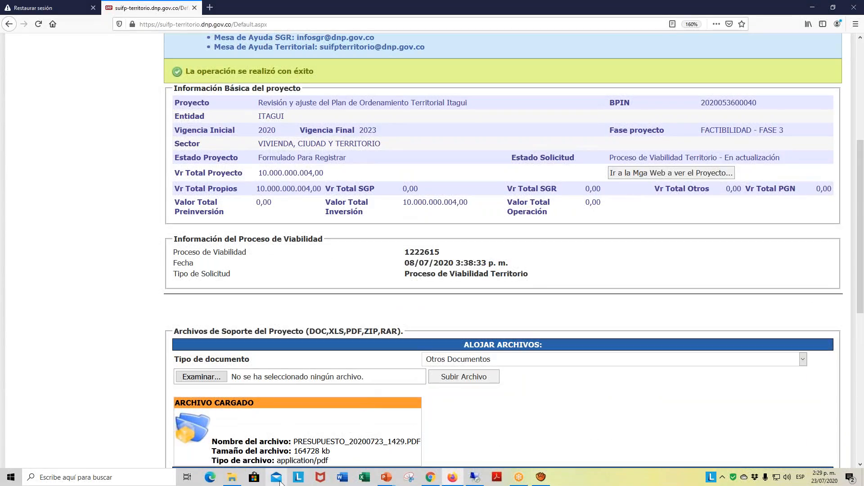
# - Switch to File Explorer and open Documentos > PROYECTOS > PLANEACIÓN > TERRITORIAL to look over its files
pyautogui.click(233, 478)
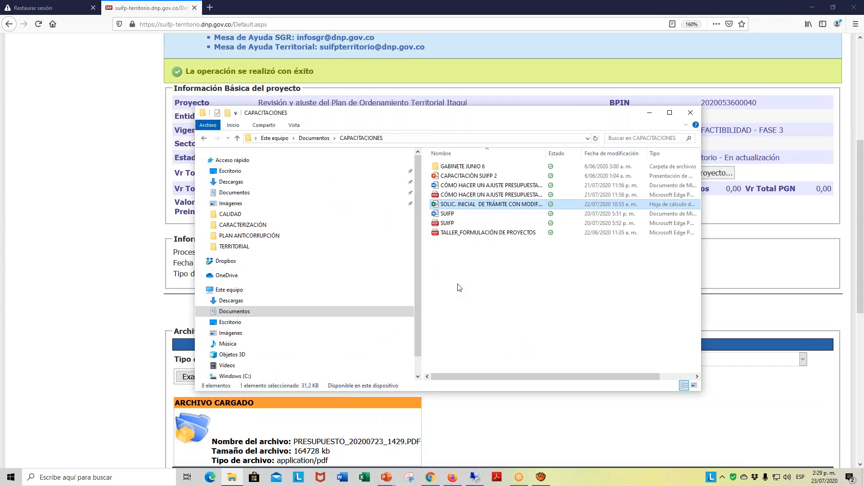
pyautogui.click(237, 137)
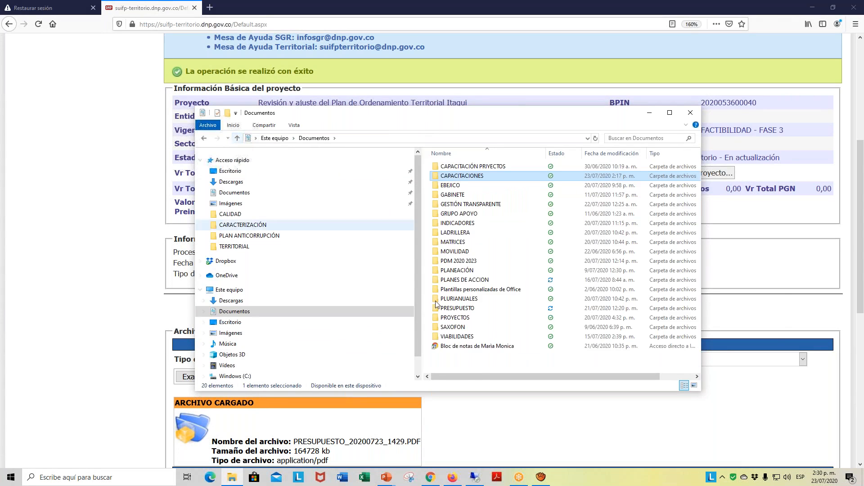
pyautogui.doubleClick(459, 319)
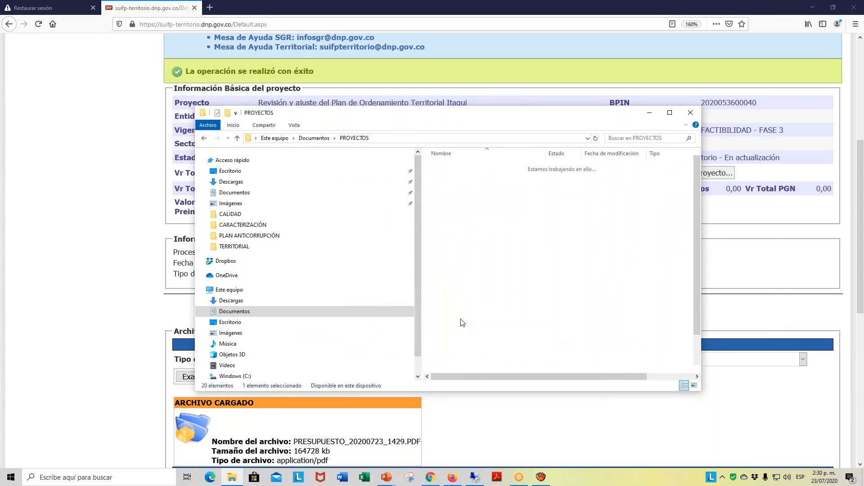
pyautogui.doubleClick(459, 327)
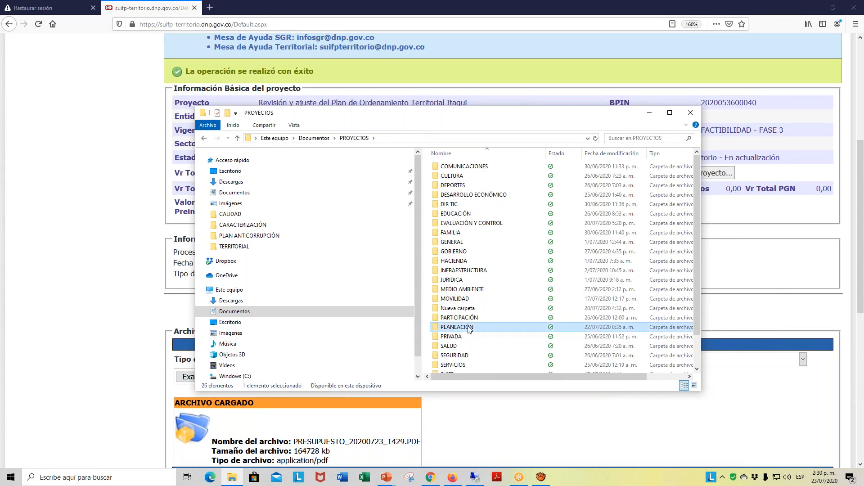
pyautogui.doubleClick(471, 243)
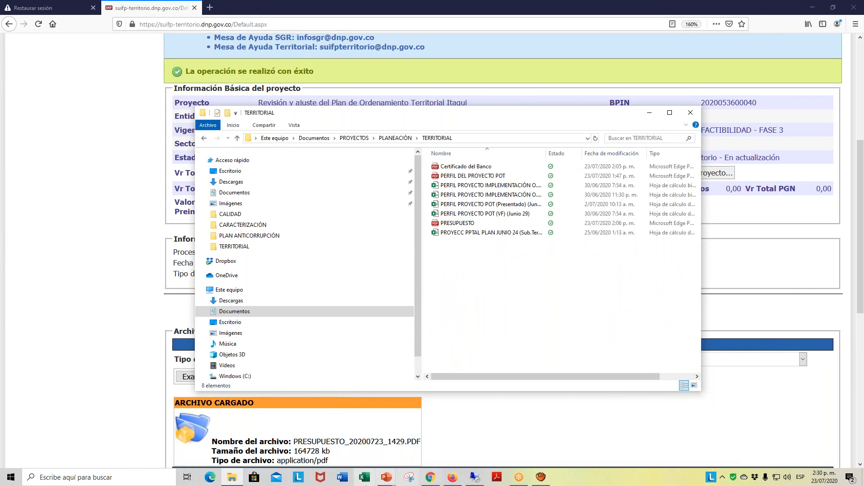
# - Switch to Gmail in Chrome and view the Presentación proyecto y ajuste POT.pdf attachment of the POT email, returning to the inbox
pyautogui.click(431, 479)
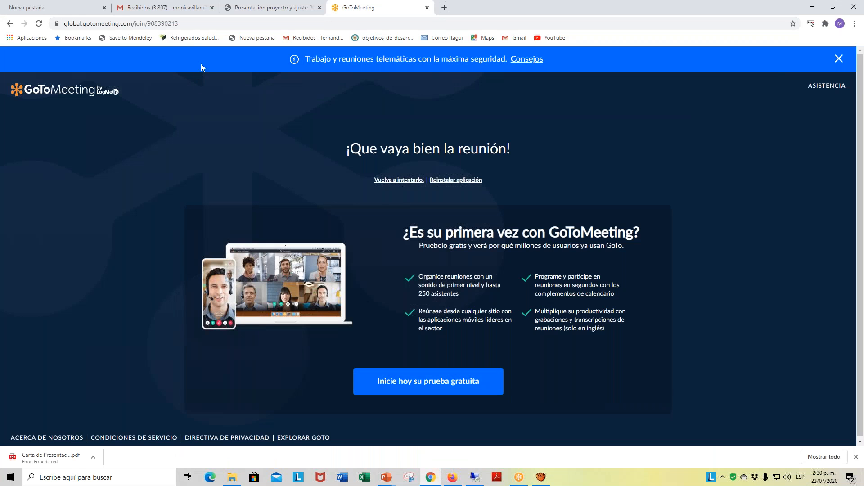
pyautogui.click(153, 9)
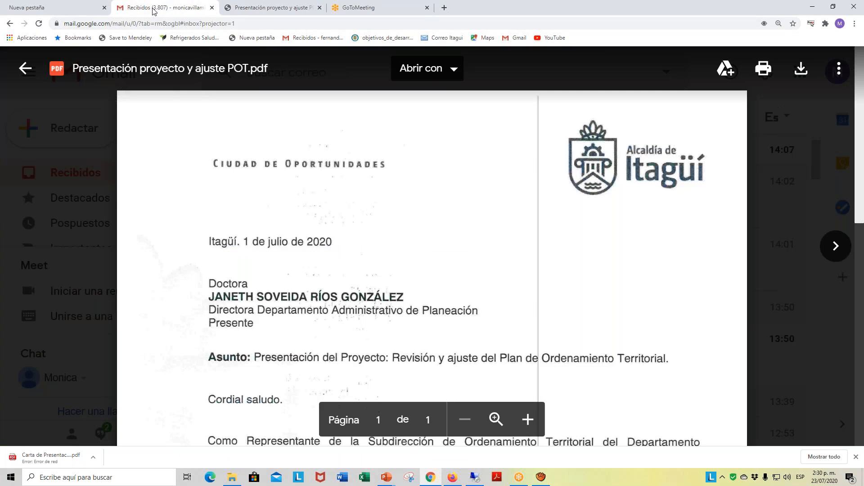
pyautogui.click(25, 68)
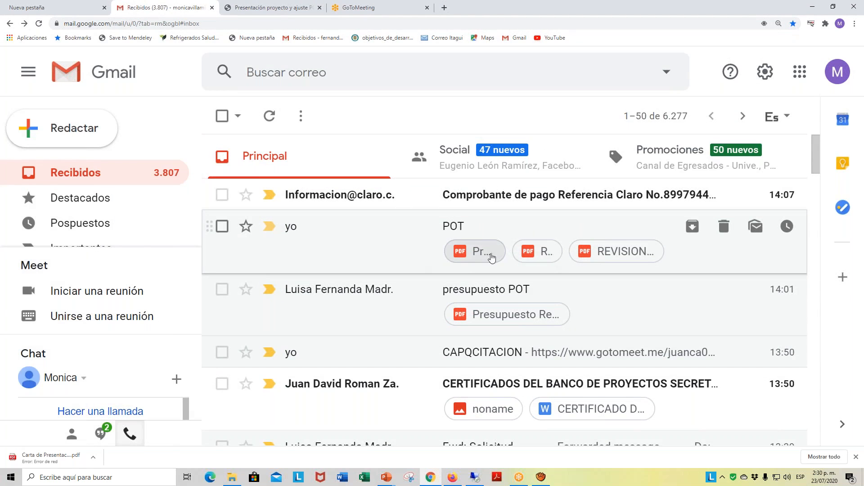
pyautogui.click(471, 253)
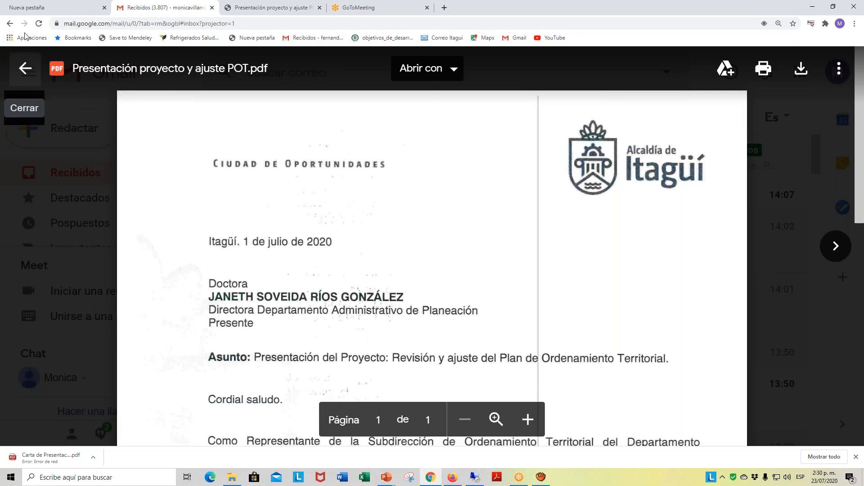
pyautogui.click(9, 24)
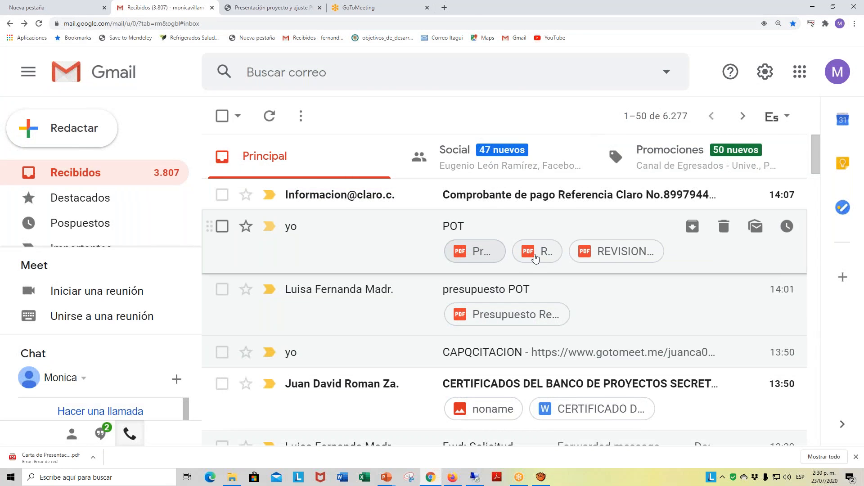
# - View the POT email's REVISION Y AJUSTE DEL PLAN certificate, return to the inbox and reopen the Presentación proyecto y ajuste POT.pdf letter
pyautogui.click(591, 256)
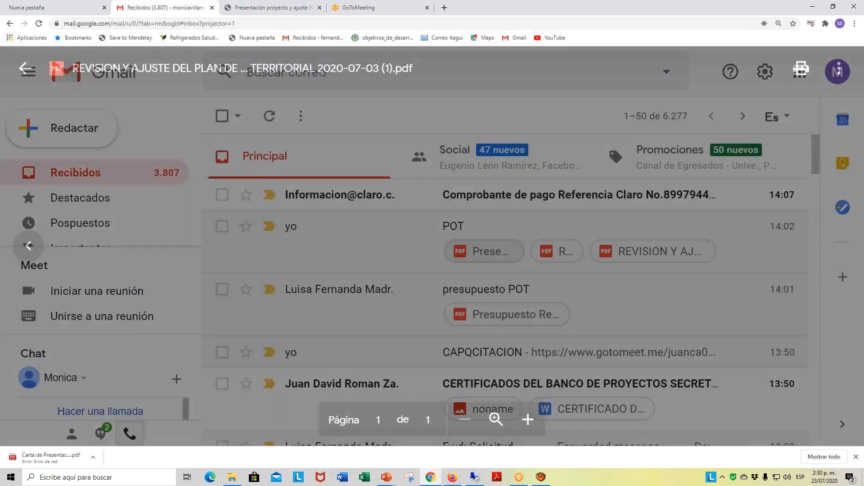
pyautogui.click(10, 23)
pyautogui.click(616, 252)
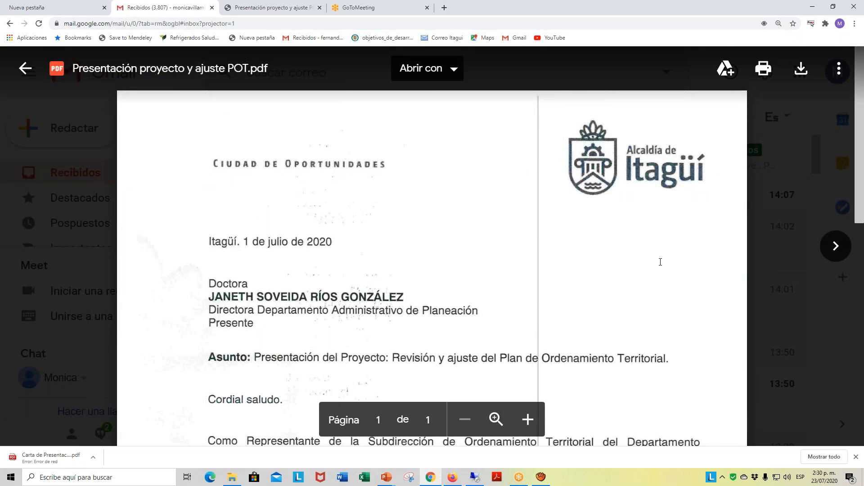
# - Read through the Presentación proyecto y ajuste POT.pdf letter, examining its subject, project description, projected value and signature
pyautogui.scroll(-6, 633, 266)
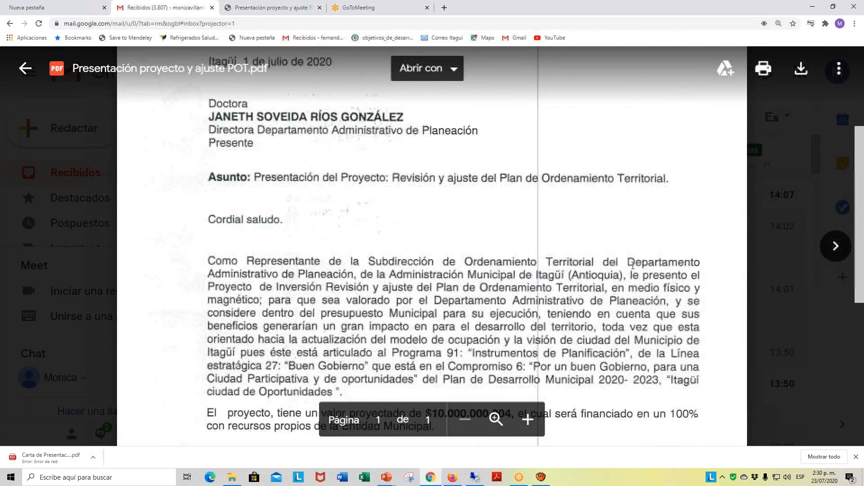
pyautogui.scroll(-4, 633, 265)
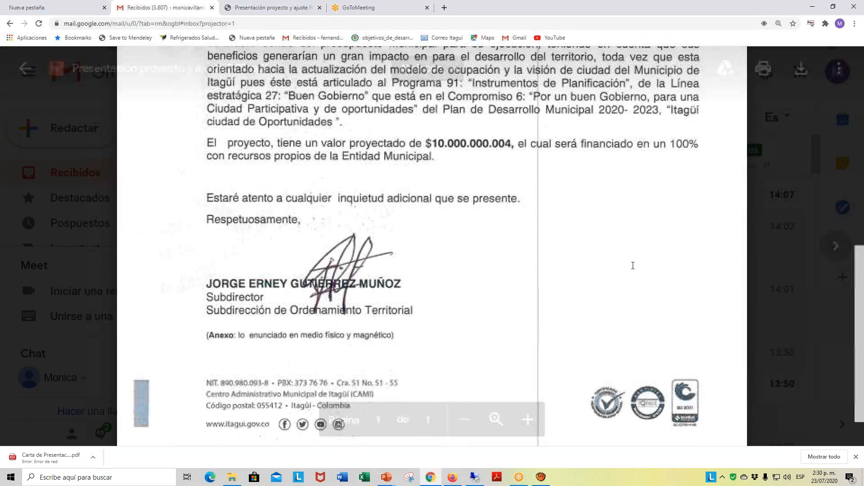
pyautogui.scroll(-1, 633, 266)
pyautogui.scroll(3, 635, 270)
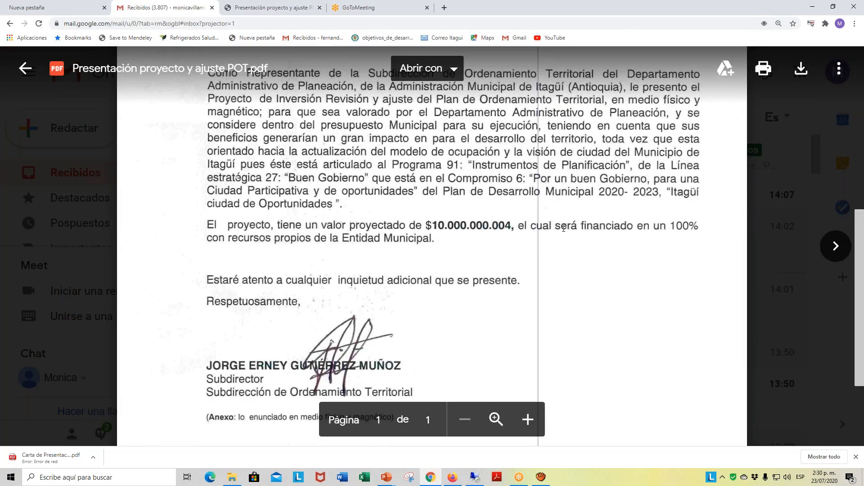
pyautogui.doubleClick(564, 226)
pyautogui.rightClick(563, 228)
pyautogui.scroll(3, 656, 220)
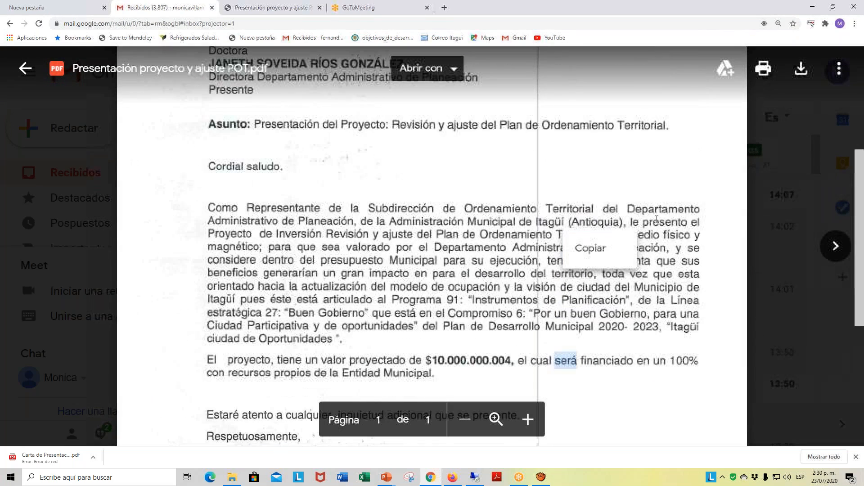
pyautogui.scroll(3, 640, 199)
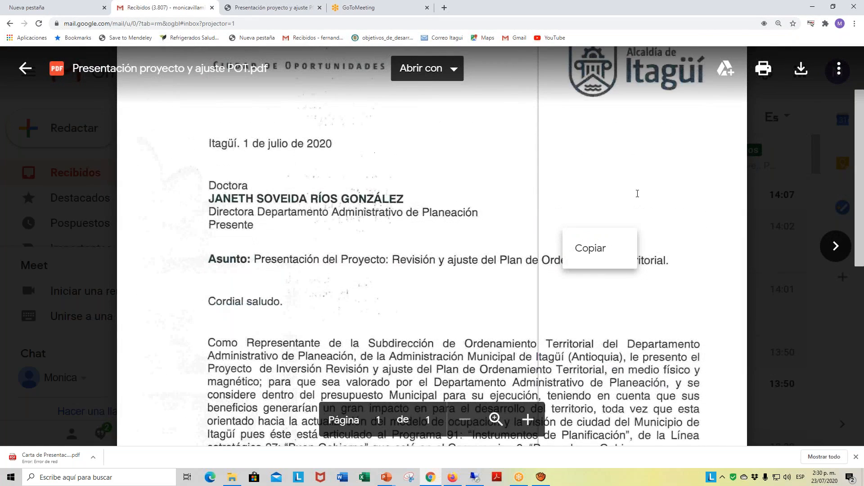
pyautogui.click(550, 192)
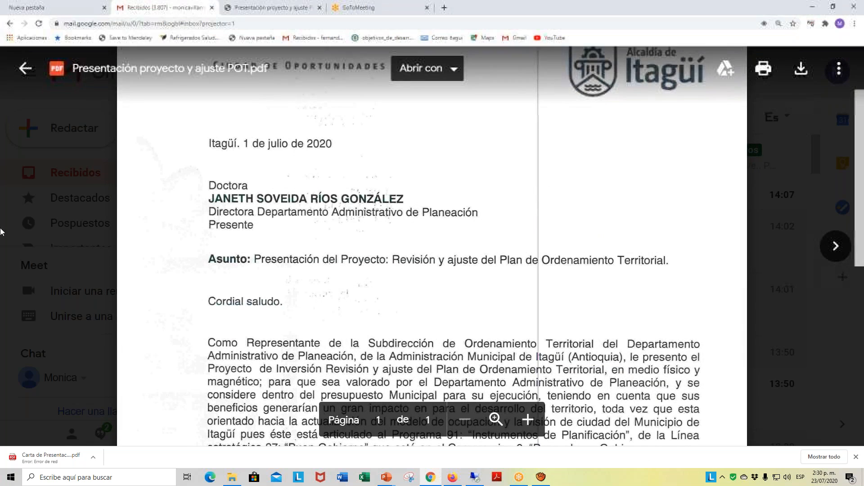
pyautogui.scroll(2, 568, 194)
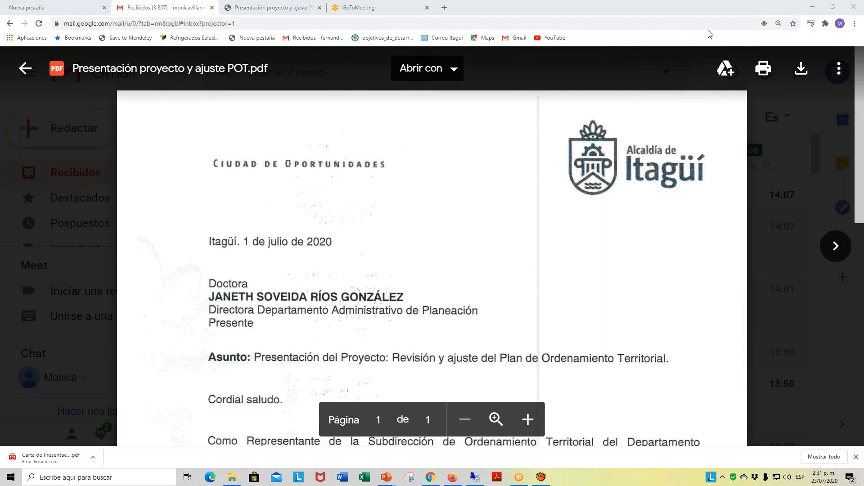
# - Download the presentation letter, open the downloaded PDF and save it as "carta (2)" in Documentos > PROYECTOS > PLANEACIÓN > TERRITORIAL
pyautogui.click(804, 70)
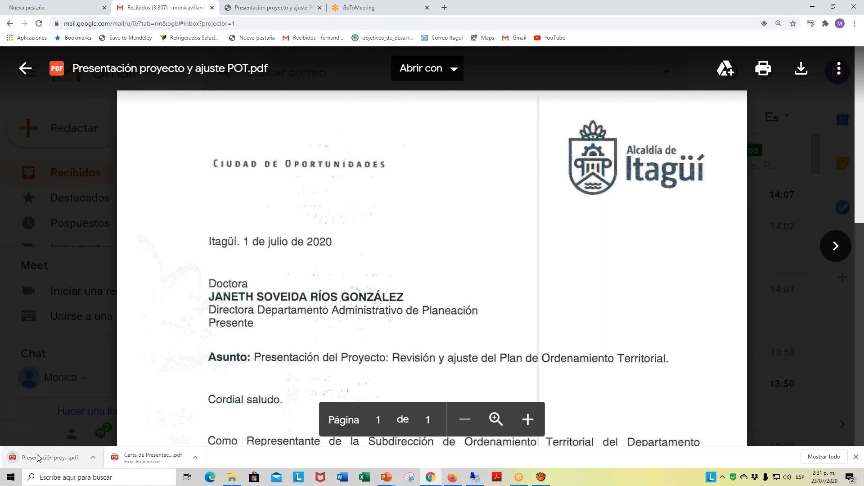
pyautogui.click(40, 458)
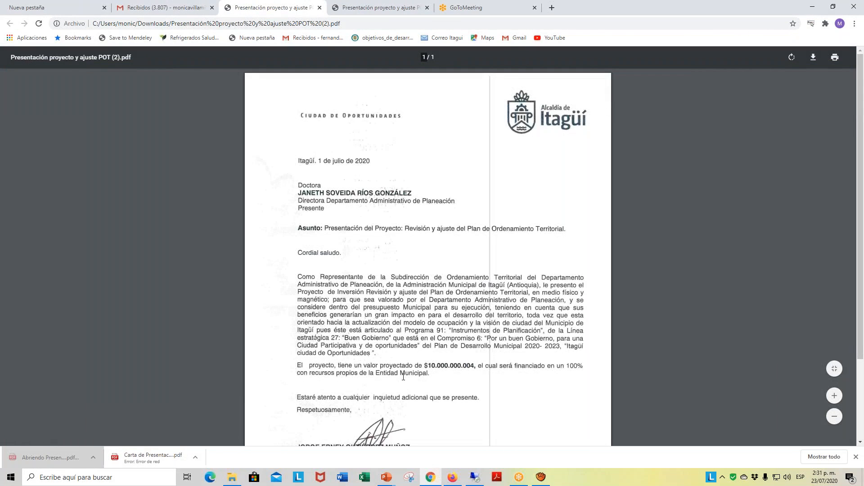
pyautogui.rightClick(403, 251)
pyautogui.click(505, 295)
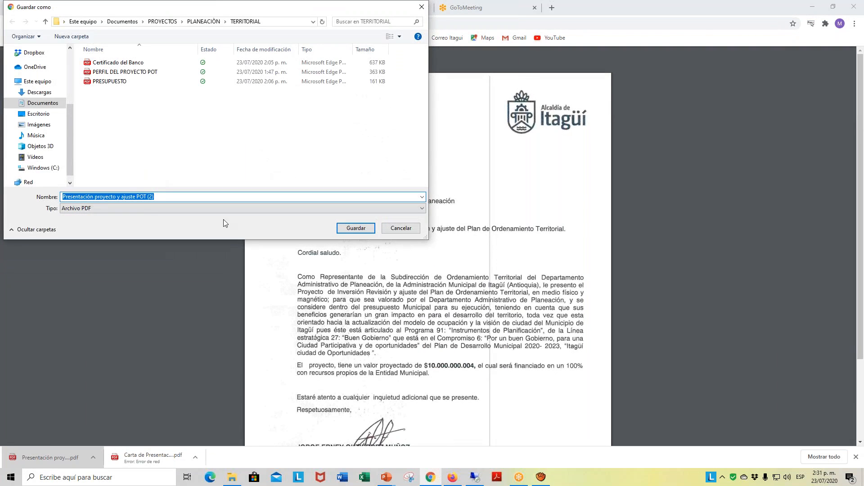
pyautogui.moveTo(144, 200); pyautogui.dragTo(62, 201)
pyautogui.write('carta')
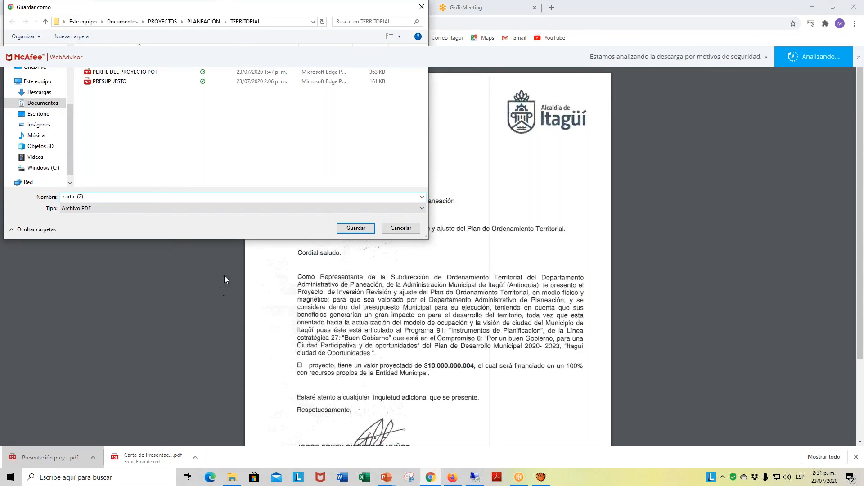
pyautogui.click(341, 230)
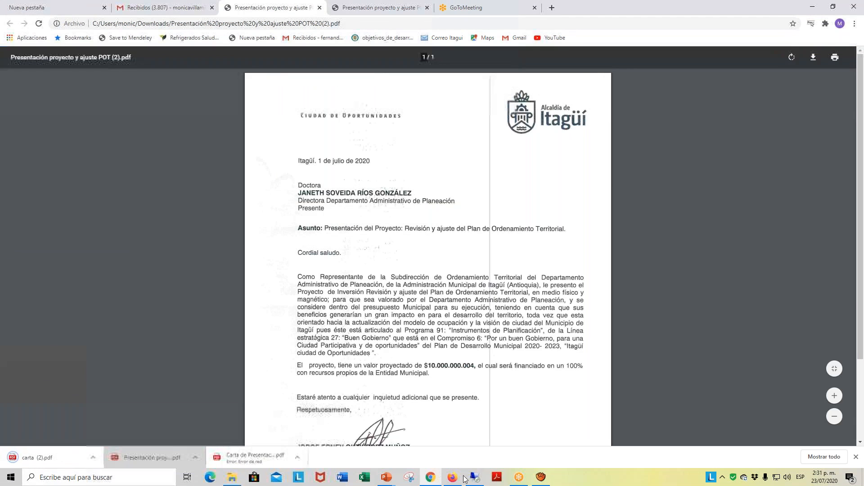
# - Switch to SUIFP in Firefox and upload carta (2).pdf from the TERRITORIAL folder as an Otros Documentos support file
pyautogui.click(455, 478)
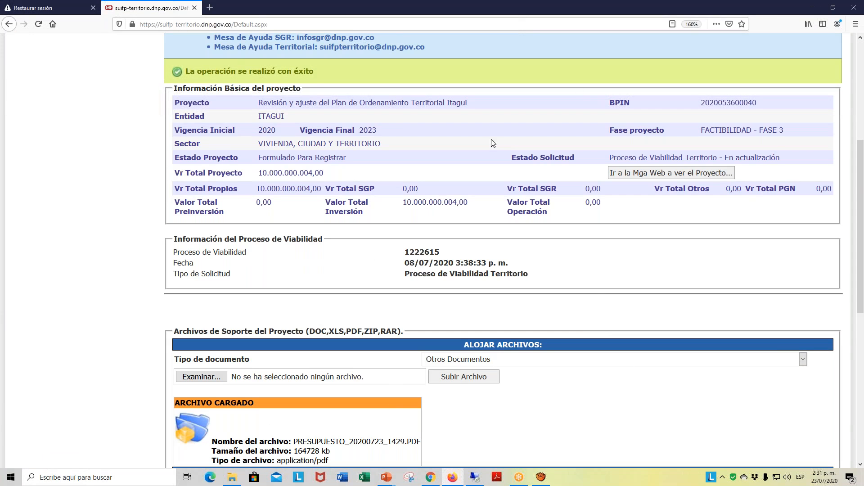
pyautogui.click(196, 382)
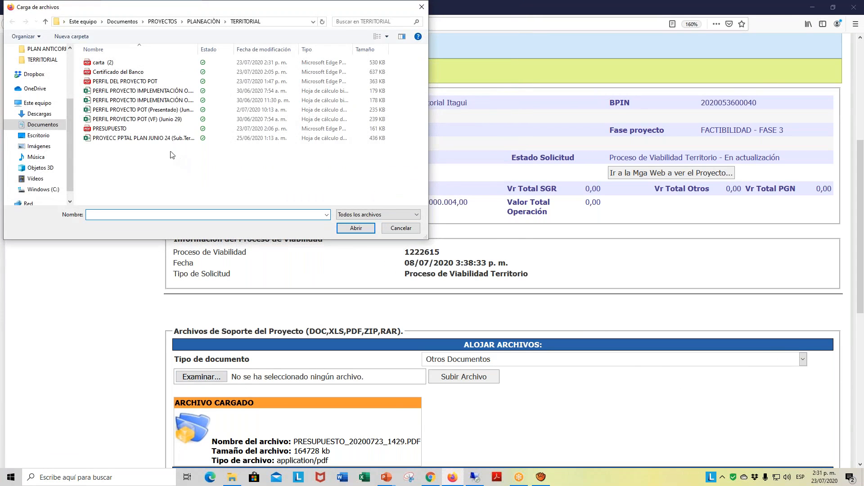
pyautogui.click(106, 64)
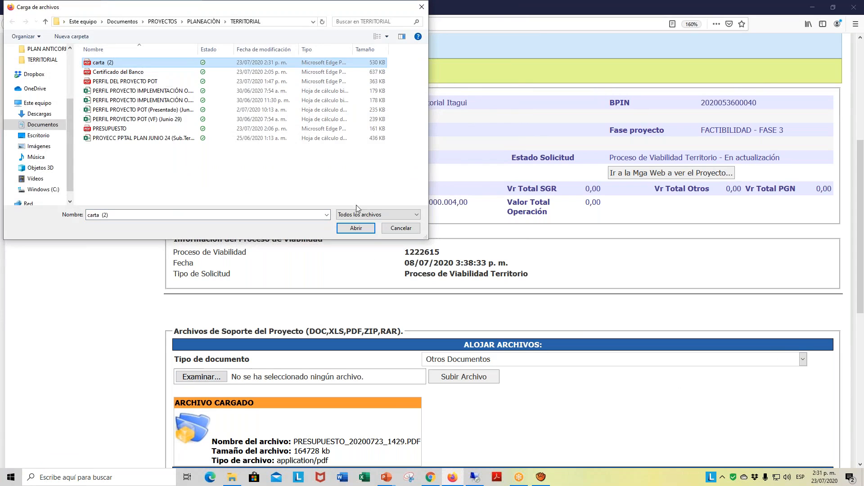
pyautogui.click(356, 228)
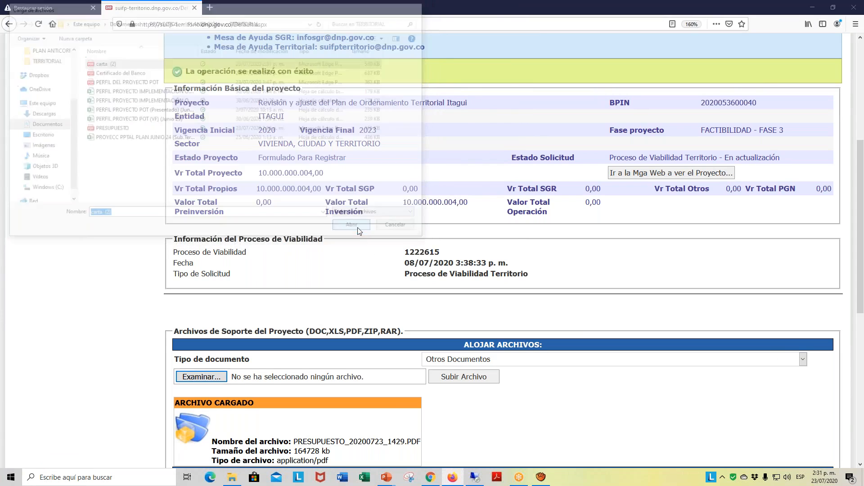
pyautogui.click(454, 379)
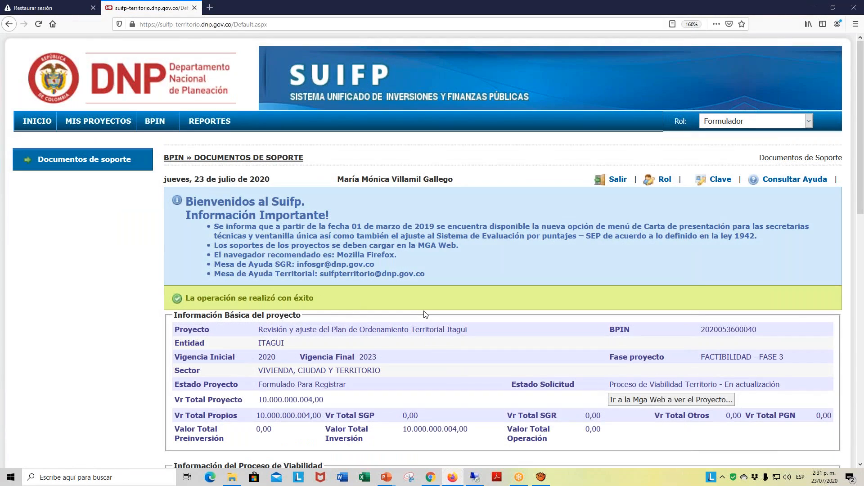
pyautogui.scroll(-10, 405, 314)
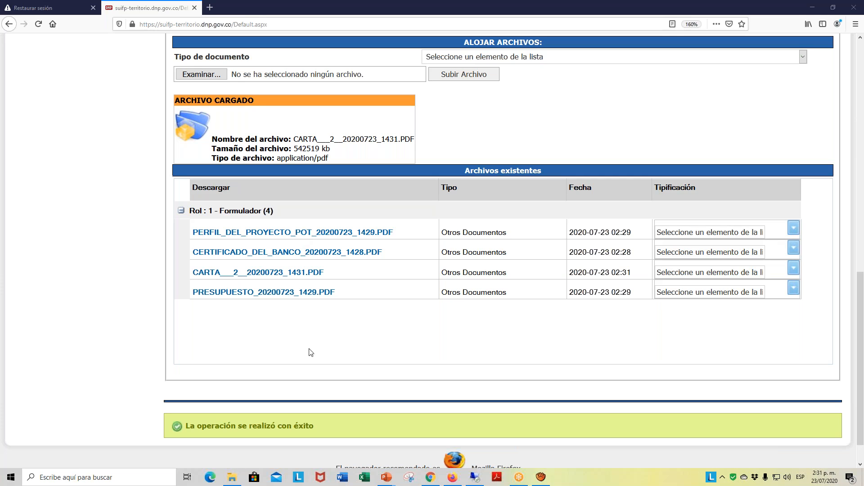
# - Classify the existing project profile file (PERFIL_DEL_PROYECTO_POT) as D0201 Diagnostico
pyautogui.click(796, 226)
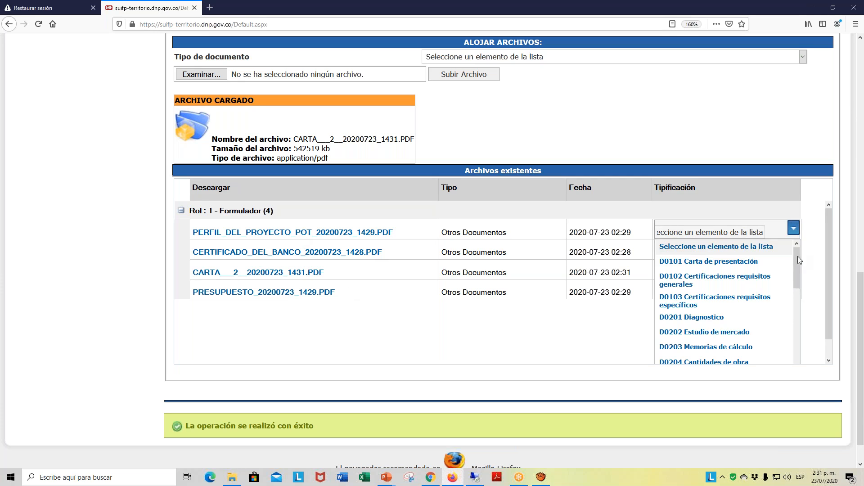
pyautogui.scroll(-5, 795, 273)
pyautogui.scroll(5, 796, 288)
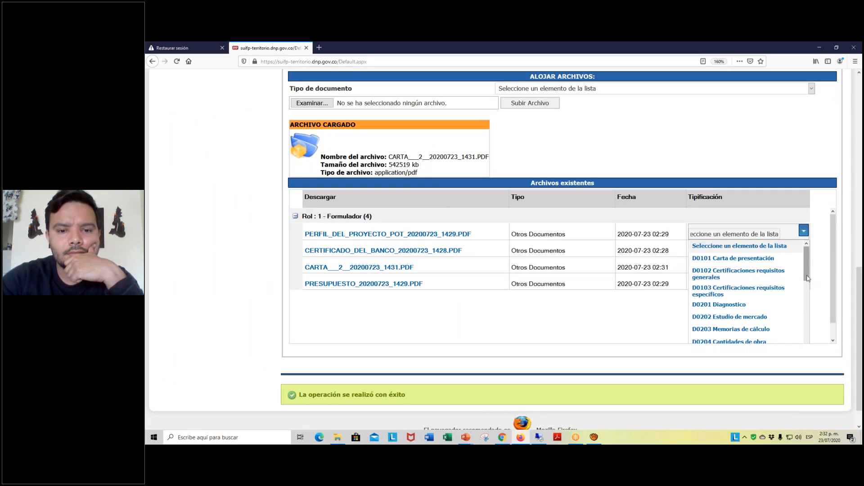
pyautogui.moveTo(809, 278); pyautogui.dragTo(798, 297)
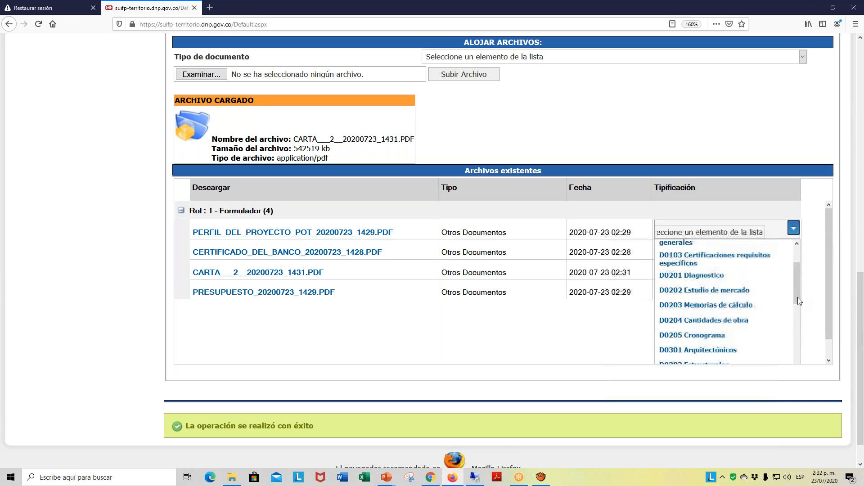
pyautogui.click(708, 277)
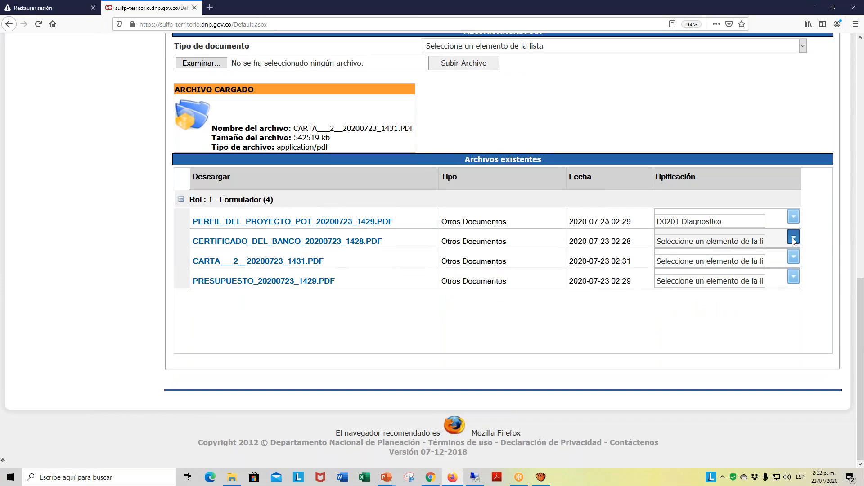
# - Classify the bank certificate file as D0102 Certificaciones requisitos generales and the letter file as D0101 Carta de presentación
pyautogui.click(794, 241)
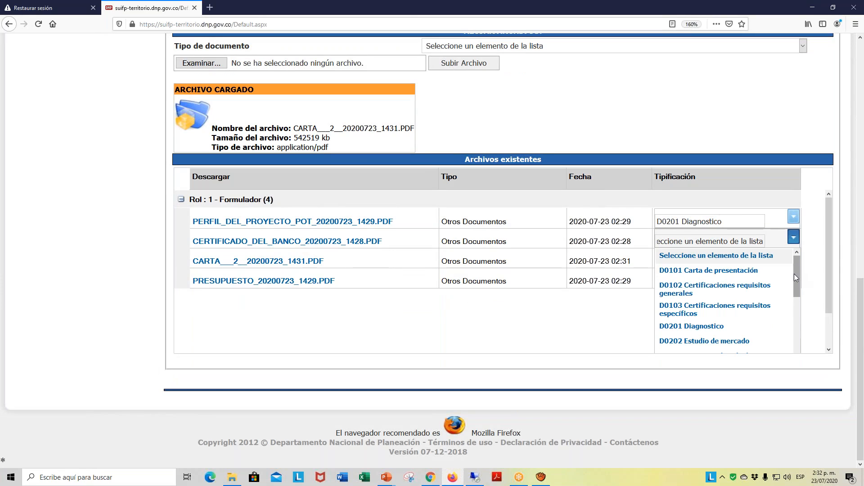
pyautogui.click(727, 289)
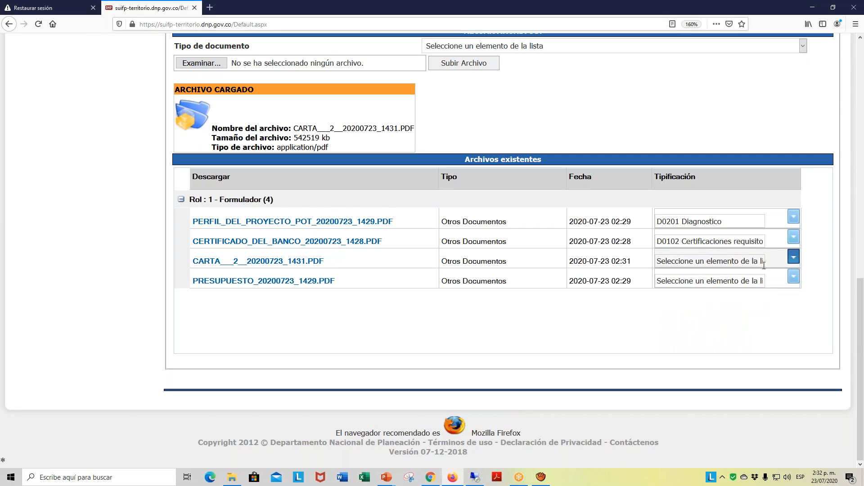
pyautogui.click(792, 259)
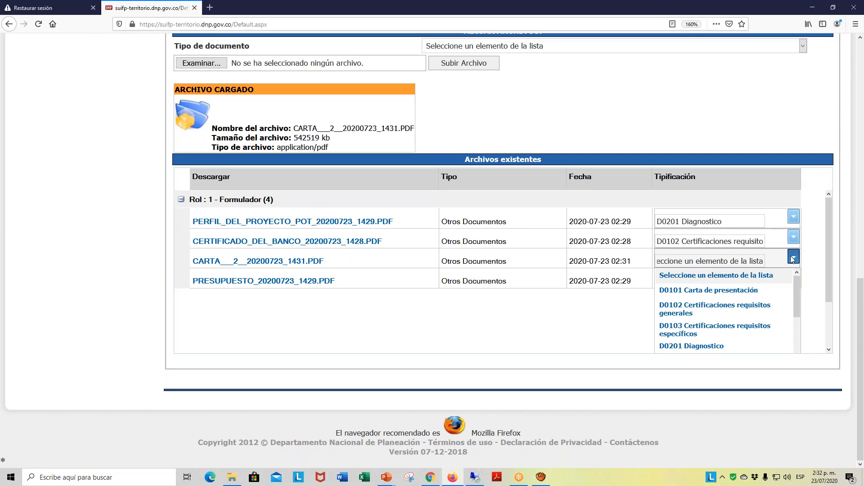
pyautogui.click(755, 292)
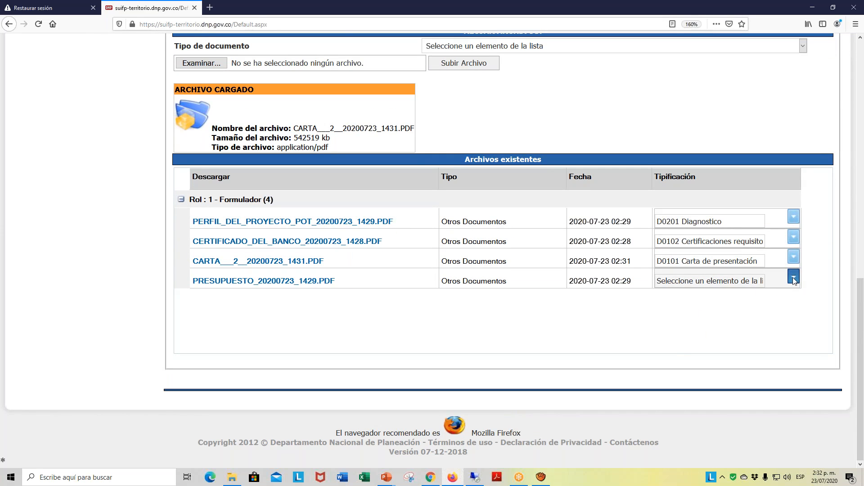
# - Classify the budget file (PRESUPUESTO) as D0401 Presupuesto consolidado and check the classifications in the existing files list
pyautogui.click(794, 278)
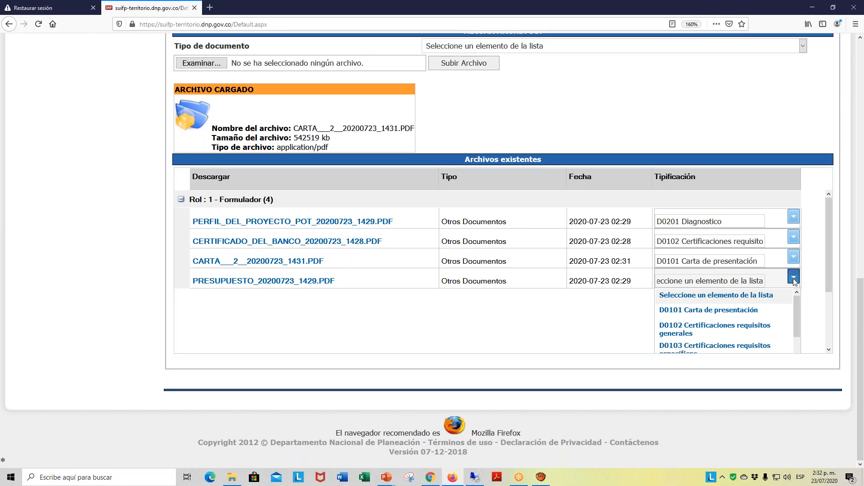
pyautogui.moveTo(796, 290); pyautogui.dragTo(792, 345)
pyautogui.scroll(-3, 791, 344)
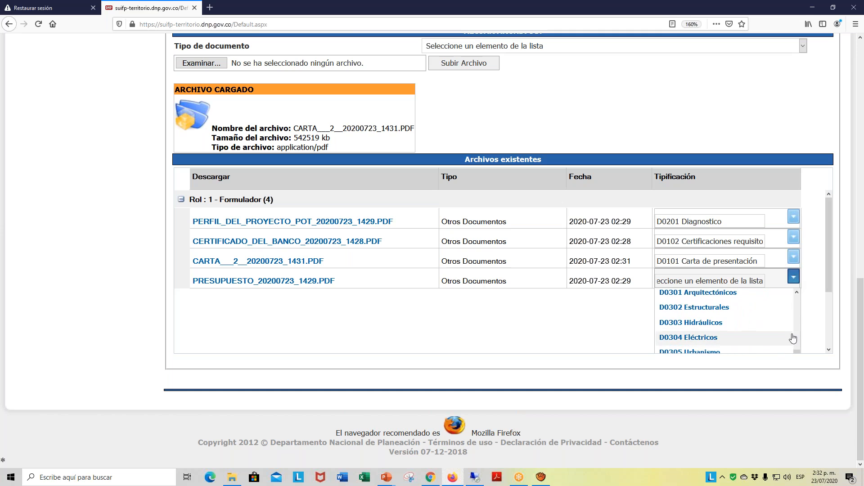
pyautogui.scroll(2, 775, 341)
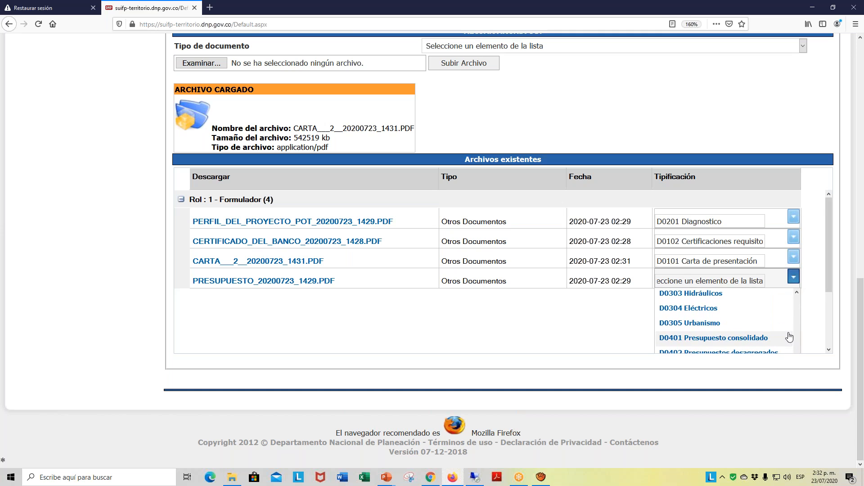
pyautogui.click(757, 341)
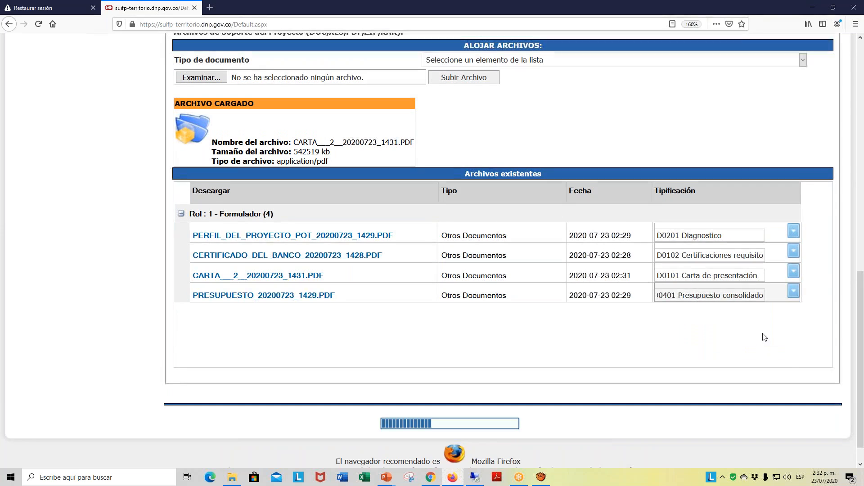
pyautogui.scroll(5, 613, 300)
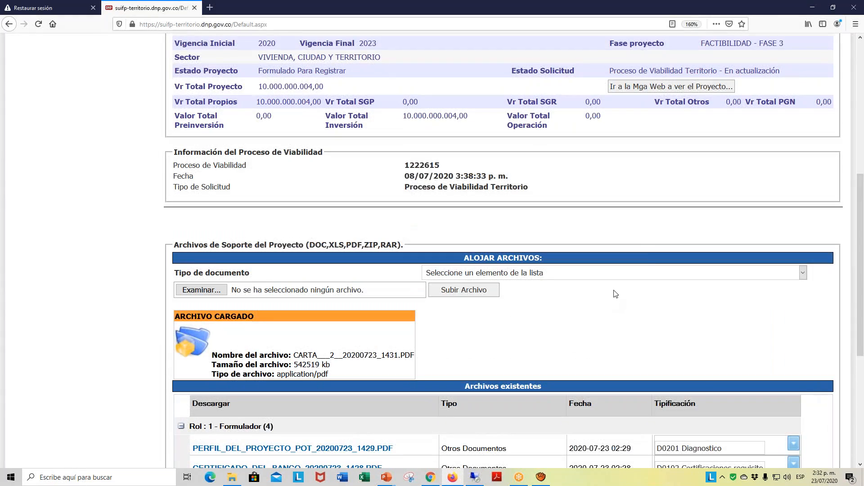
pyautogui.scroll(-5, 644, 253)
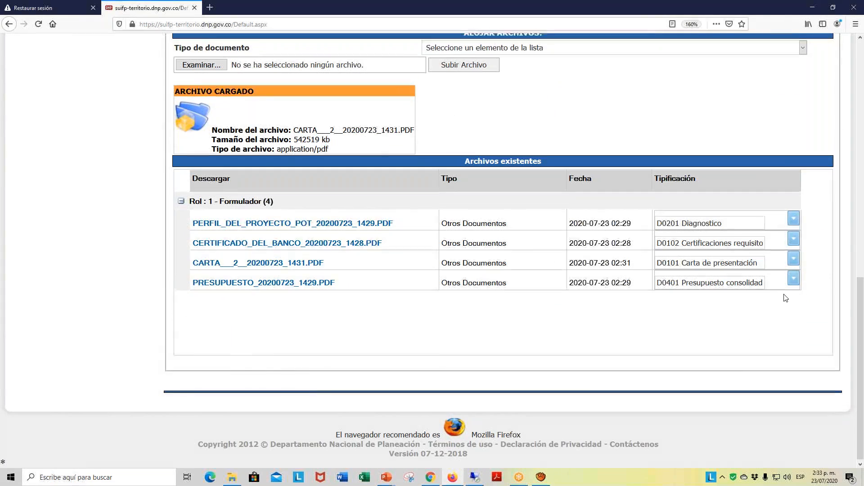
# - Return to the project's basic information and look over the BPIN options, including Completar Informacion
pyautogui.scroll(7, 786, 298)
pyautogui.scroll(5, 786, 298)
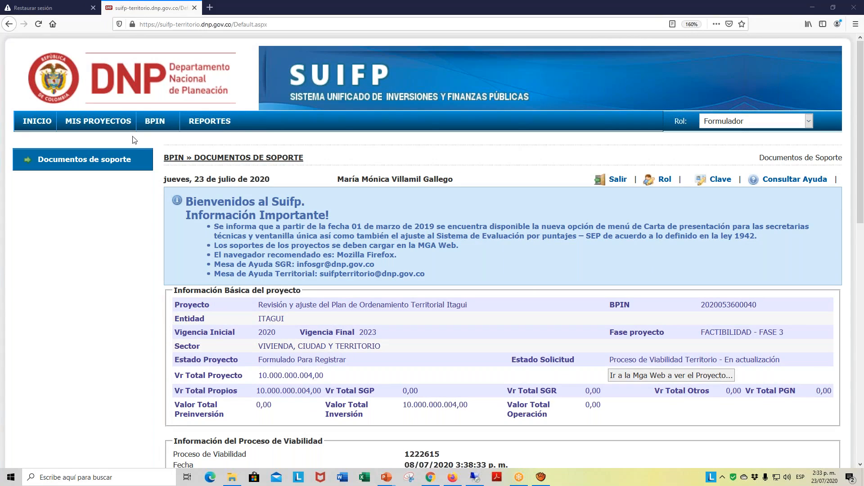
pyautogui.moveTo(148, 126)
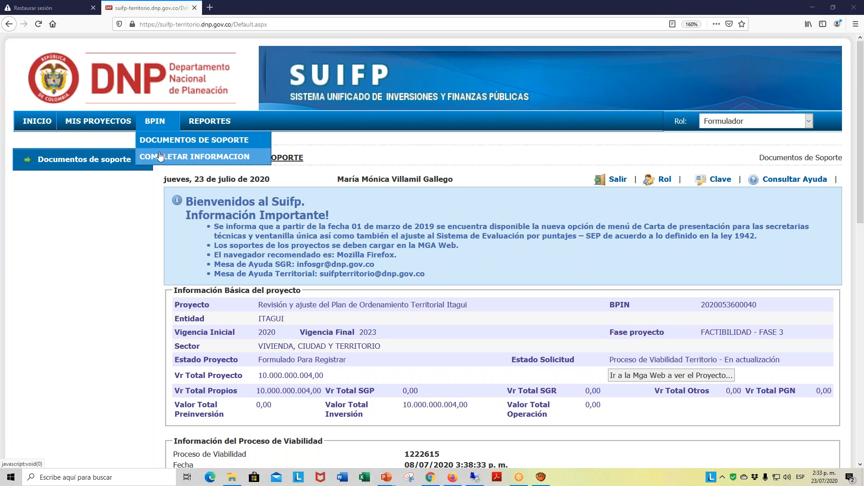
pyautogui.scroll(-7, 221, 262)
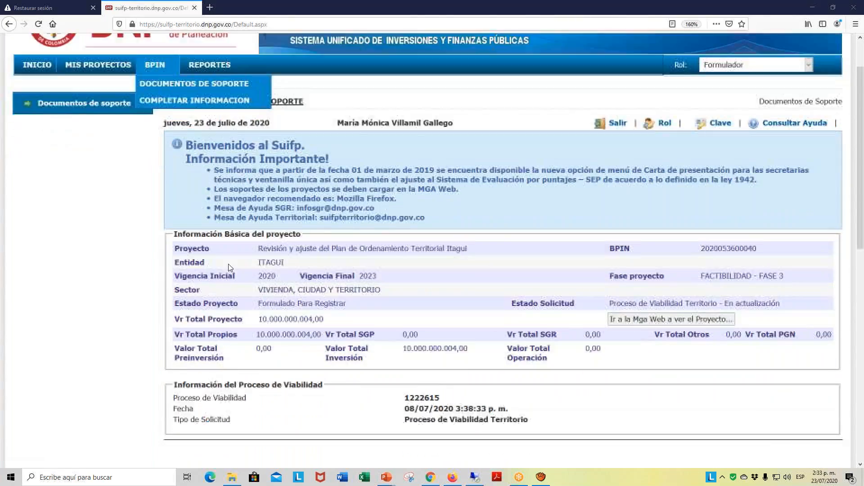
# - Recheck the existing support files, then open Asociar Políticas Transversales within Completar Informacion for the project
pyautogui.scroll(-3, 263, 290)
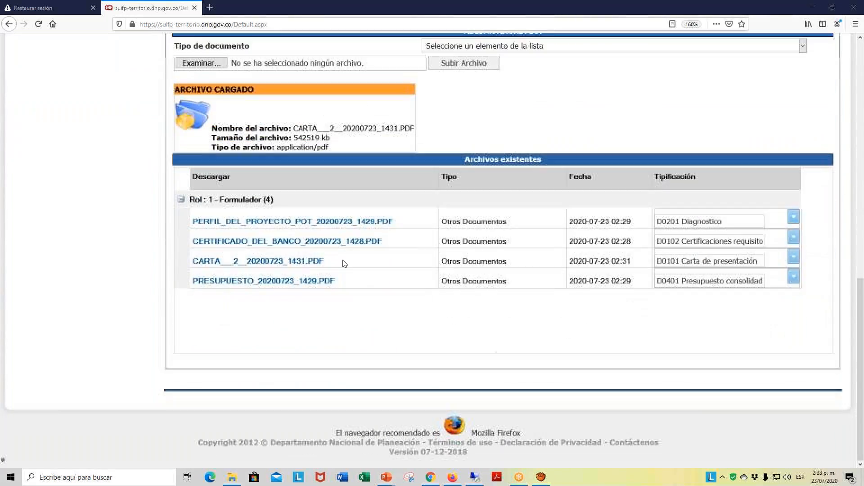
pyautogui.scroll(7, 104, 170)
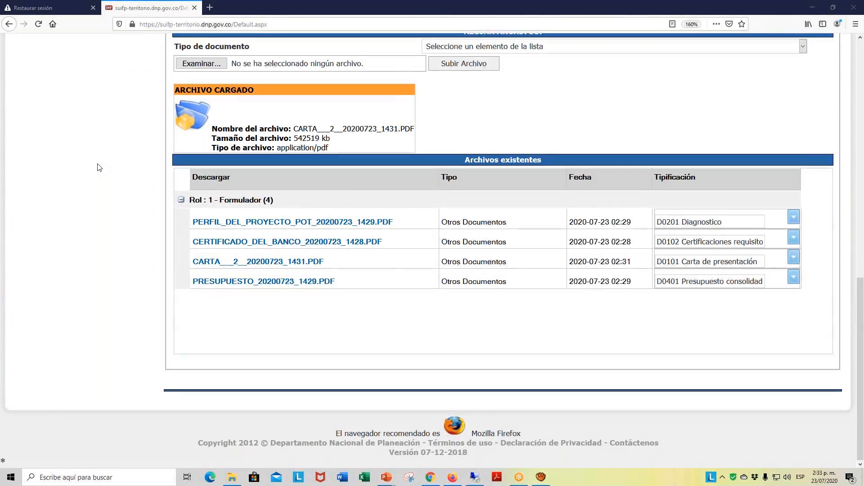
pyautogui.scroll(3, 104, 170)
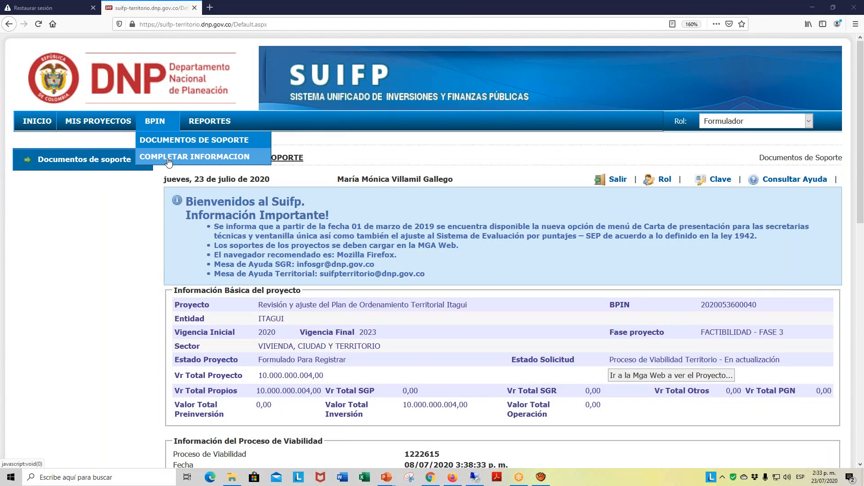
pyautogui.click(168, 157)
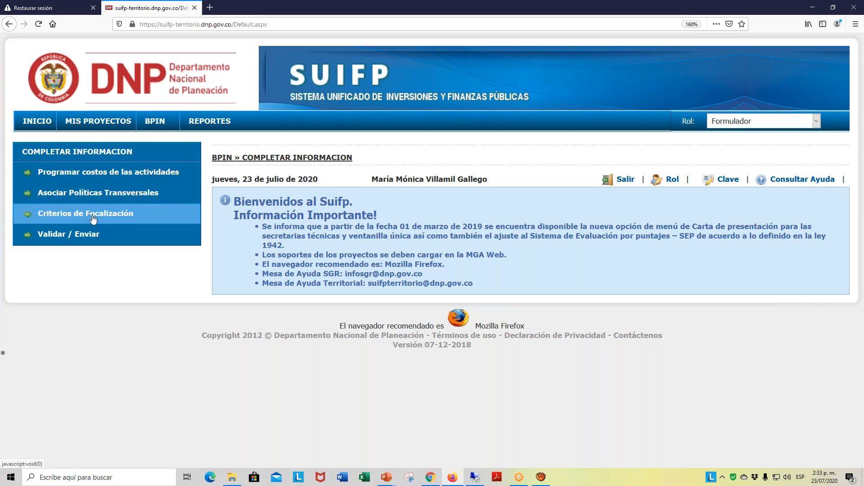
pyautogui.click(122, 199)
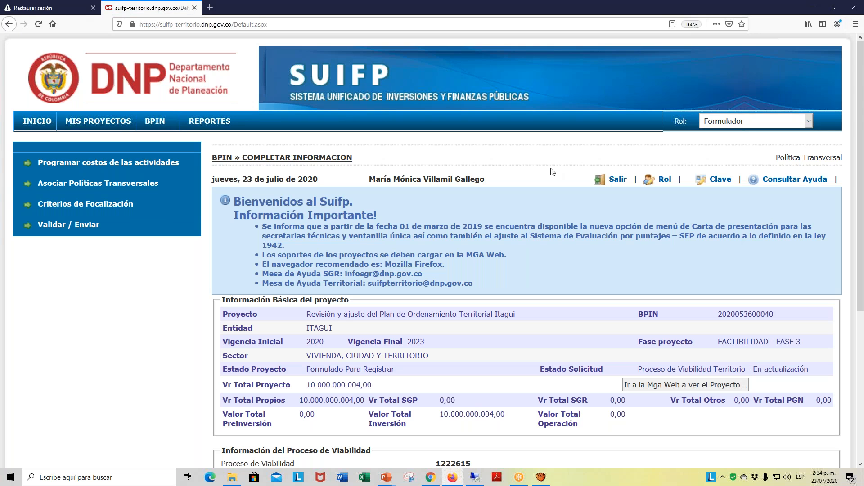
# - Set the year to 2020 to load the tree of cross-cutting policies
pyautogui.scroll(-3, 712, 189)
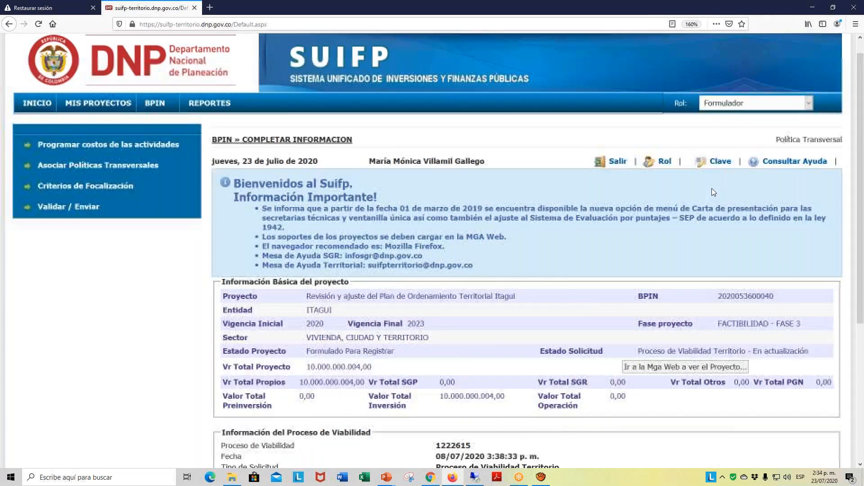
pyautogui.scroll(-2, 713, 190)
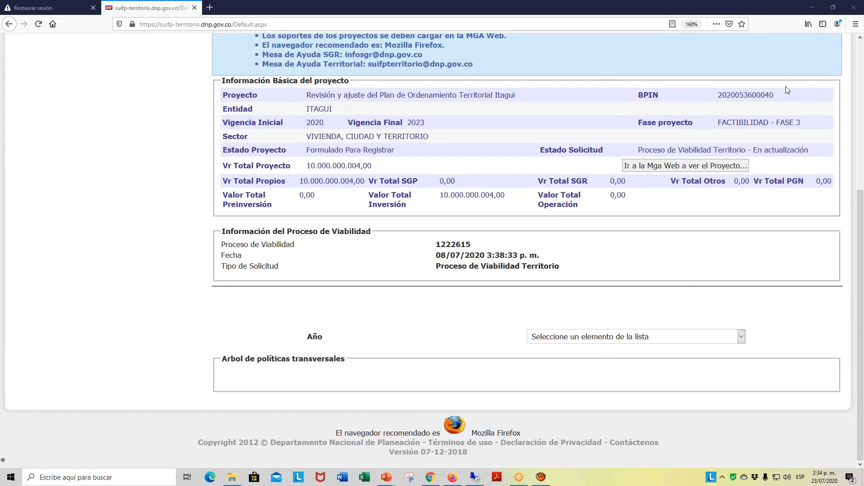
pyautogui.click(742, 338)
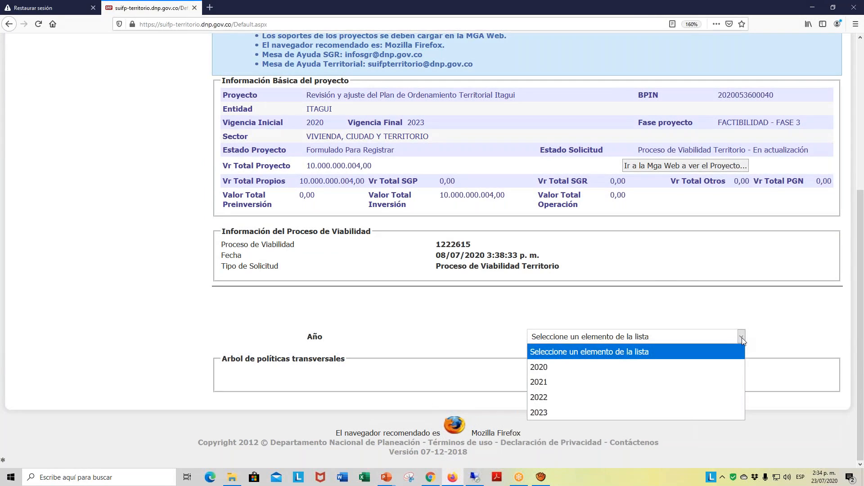
pyautogui.click(557, 368)
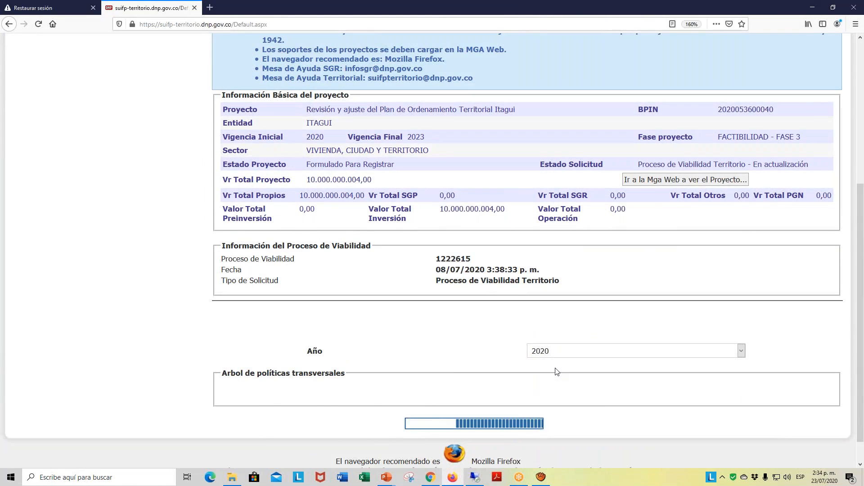
# - Review the policy options listed under Desplazados and Víctimas in the cross-cutting policies tree
pyautogui.scroll(-3, 582, 319)
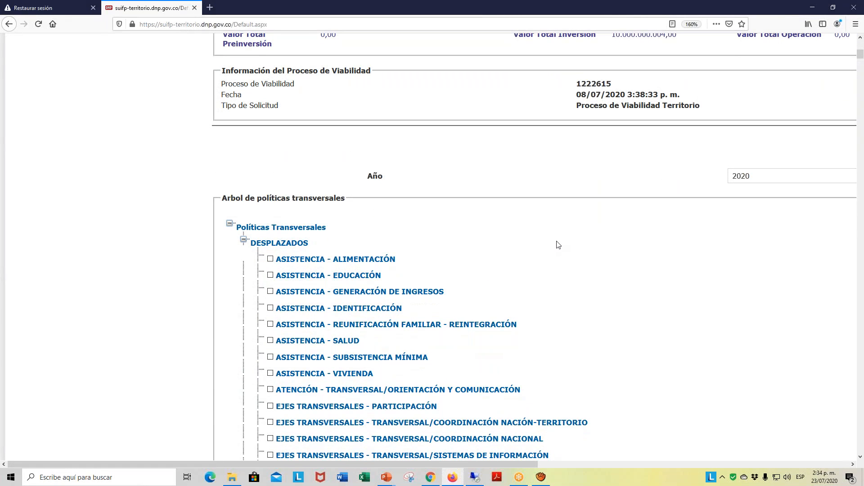
pyautogui.scroll(-3, 558, 244)
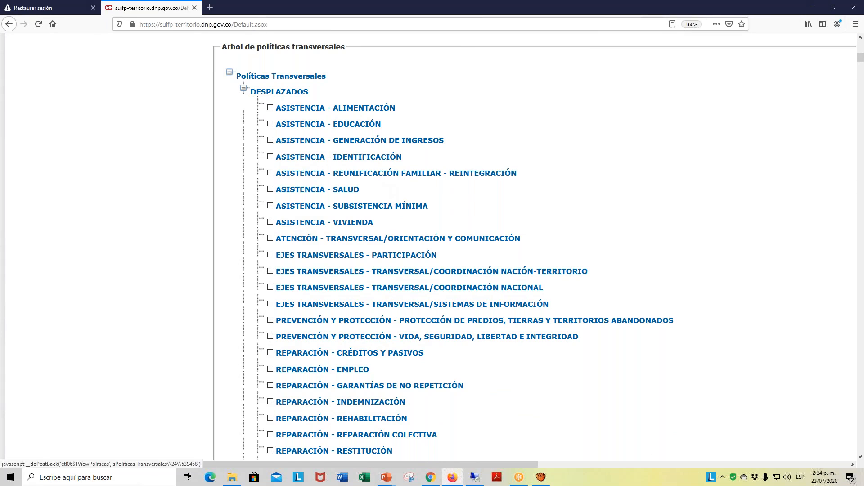
pyautogui.scroll(-3, 399, 176)
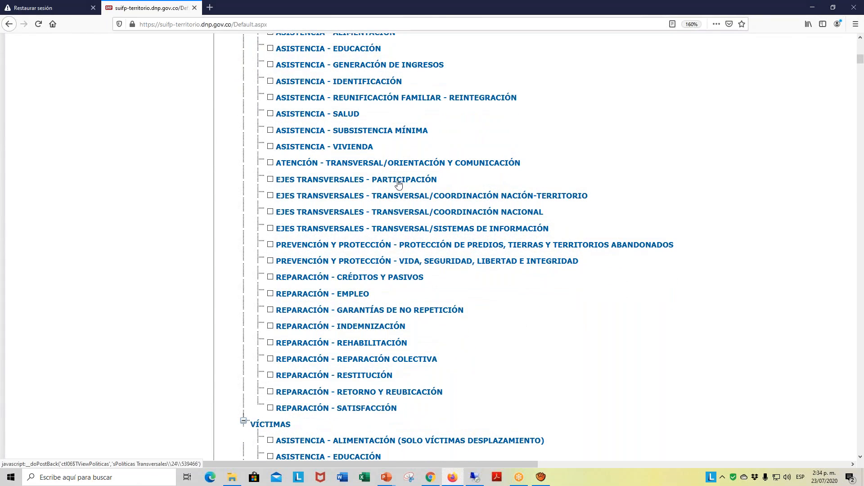
pyautogui.scroll(3, 408, 95)
pyautogui.scroll(-9, 408, 95)
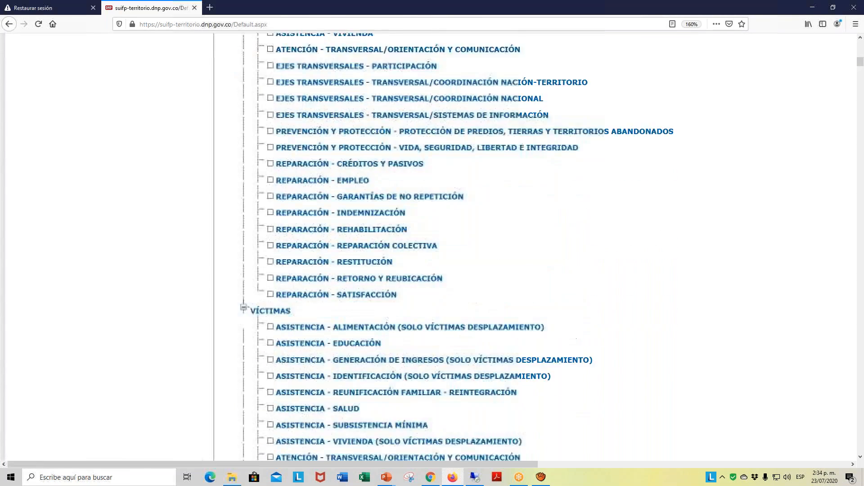
pyautogui.scroll(-3, 440, 200)
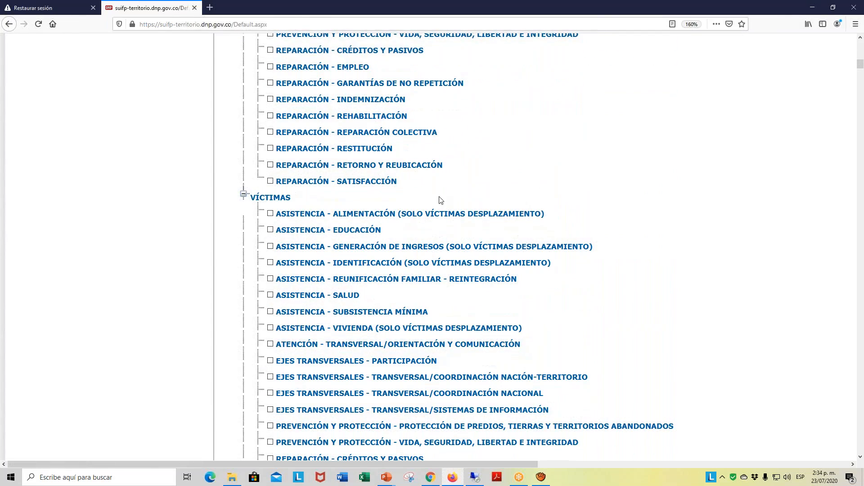
pyautogui.scroll(11, 457, 183)
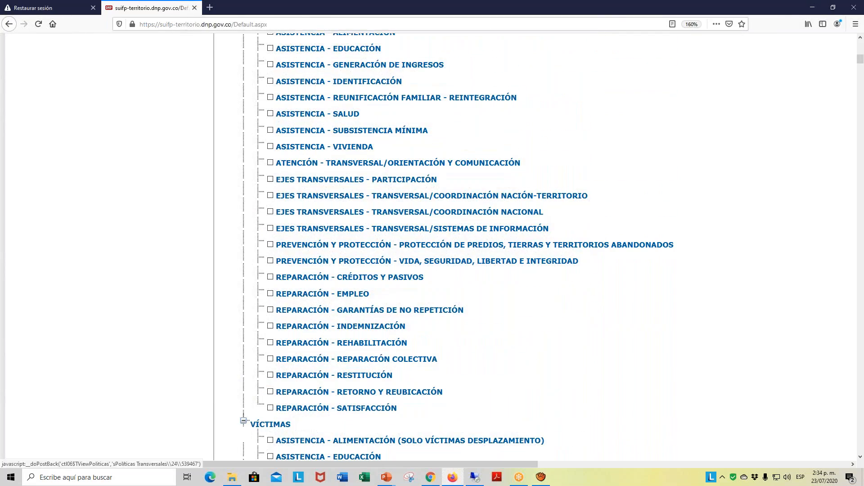
pyautogui.scroll(3, 456, 181)
pyautogui.scroll(-2, 456, 181)
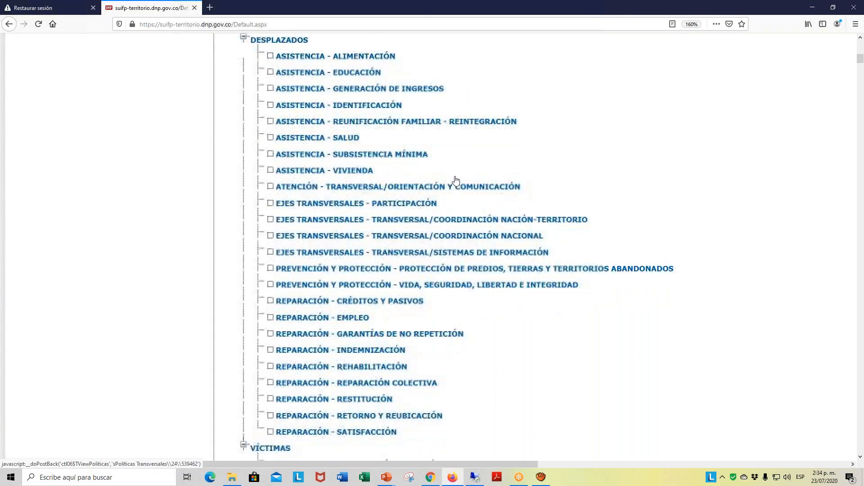
pyautogui.scroll(2, 455, 183)
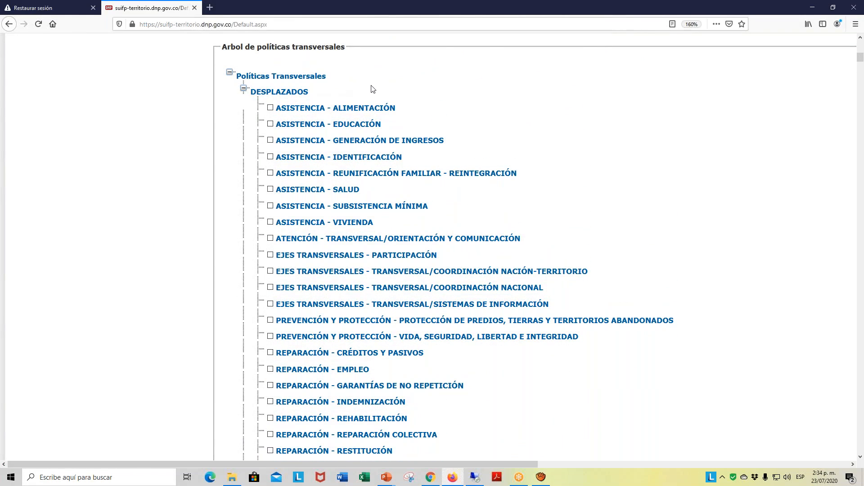
pyautogui.scroll(-7, 372, 89)
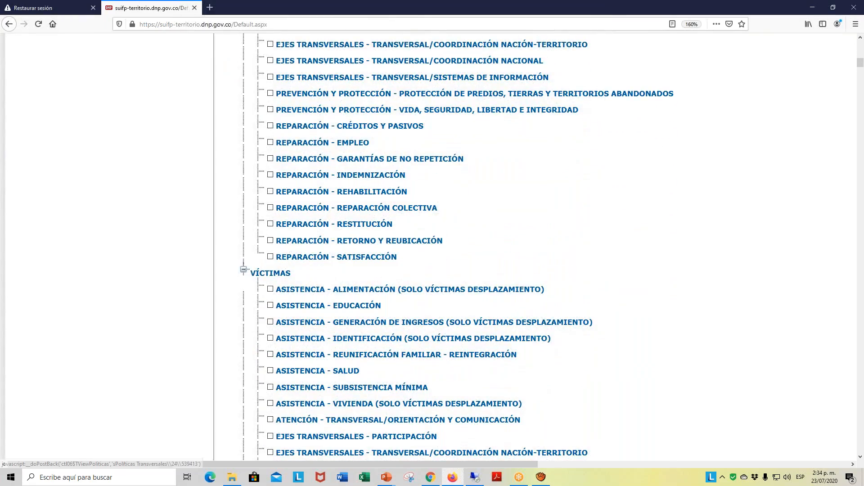
pyautogui.scroll(-7, 432, 248)
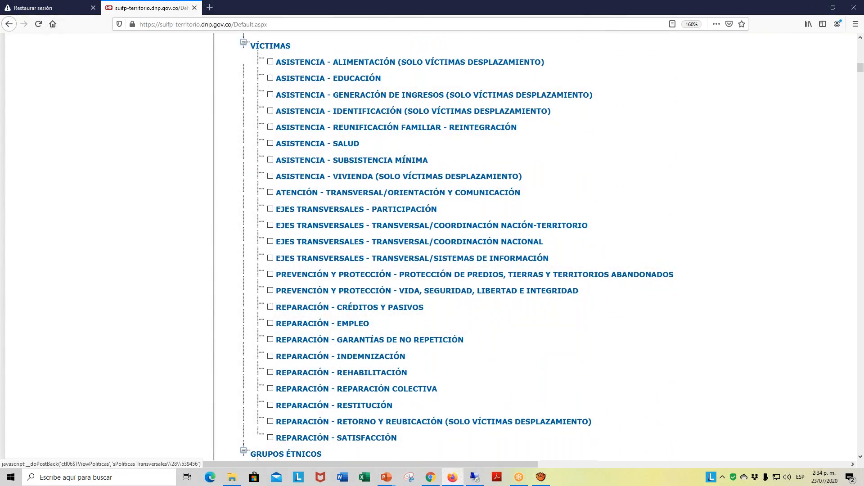
# - Examine the Grupos Étnicos, Equidad de la Mujer and Construcción de Paz categories in the policies tree
pyautogui.scroll(-6, 318, 54)
pyautogui.scroll(-3, 347, 169)
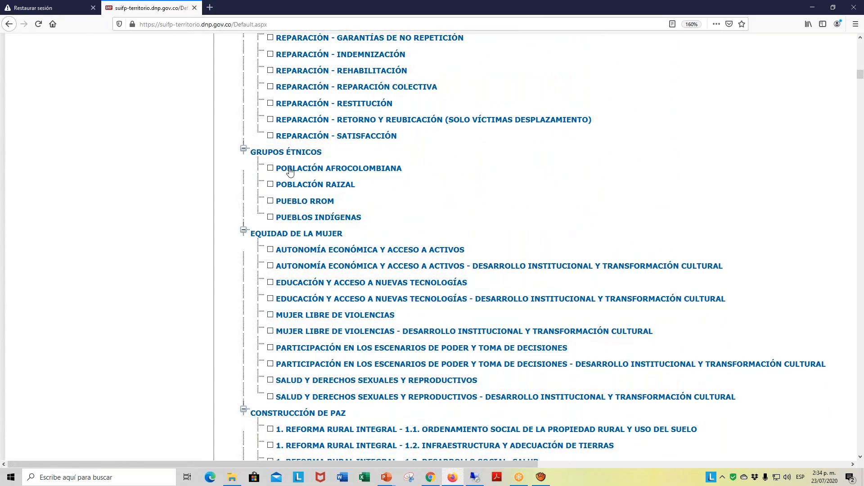
pyautogui.scroll(-2, 347, 169)
pyautogui.scroll(-3, 347, 170)
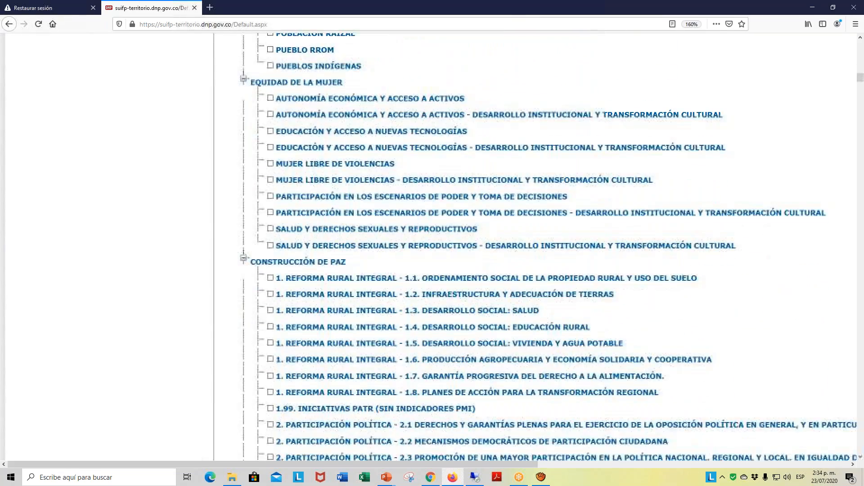
pyautogui.scroll(-2, 347, 170)
pyautogui.scroll(-5, 347, 170)
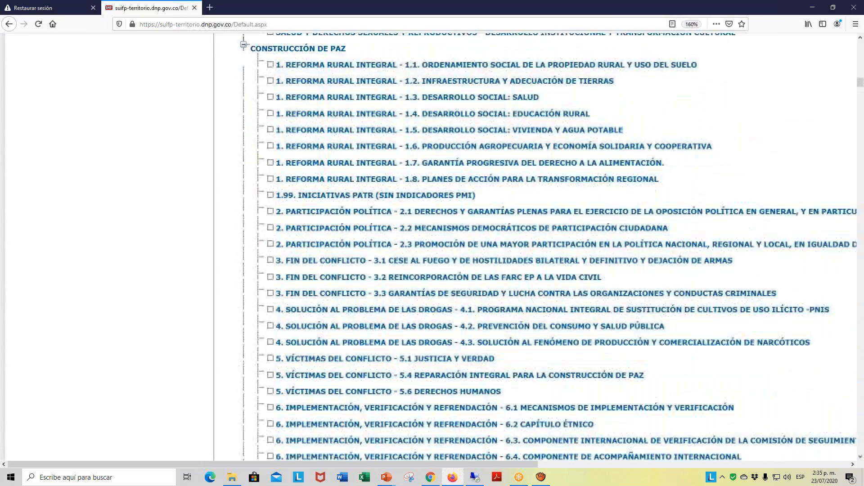
pyautogui.scroll(-2, 421, 189)
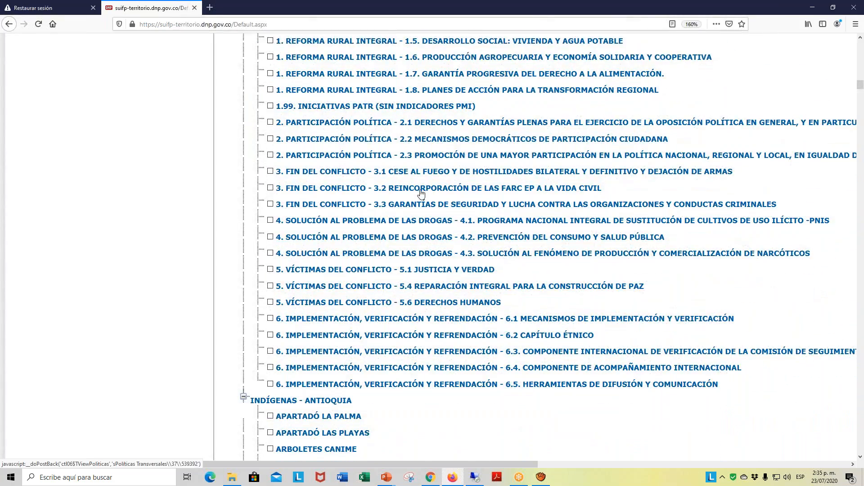
pyautogui.scroll(-5, 421, 190)
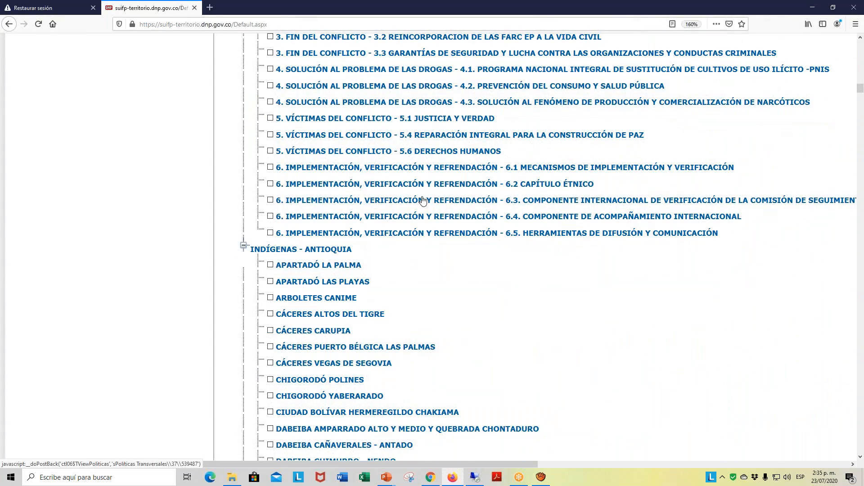
# - Review the Indígenas categories by department in the cross-cutting policies tree, from Antioquia through Vichada
pyautogui.scroll(-2, 493, 228)
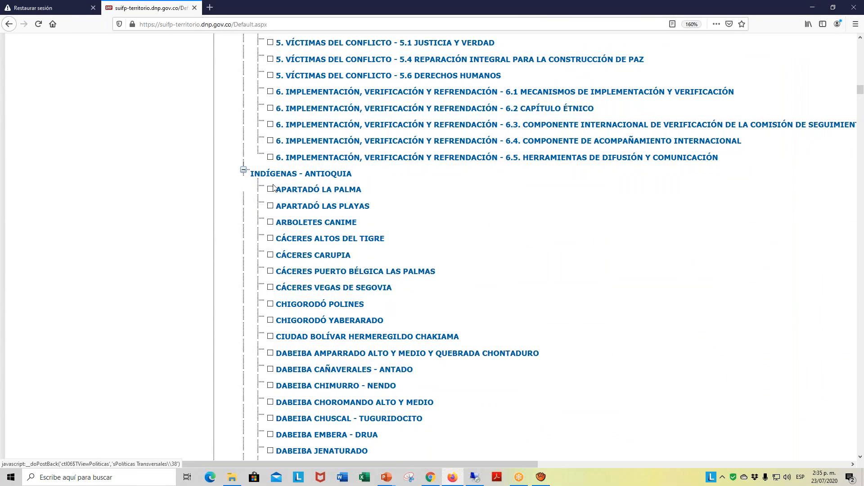
pyautogui.scroll(-1, 347, 192)
pyautogui.scroll(-10, 347, 193)
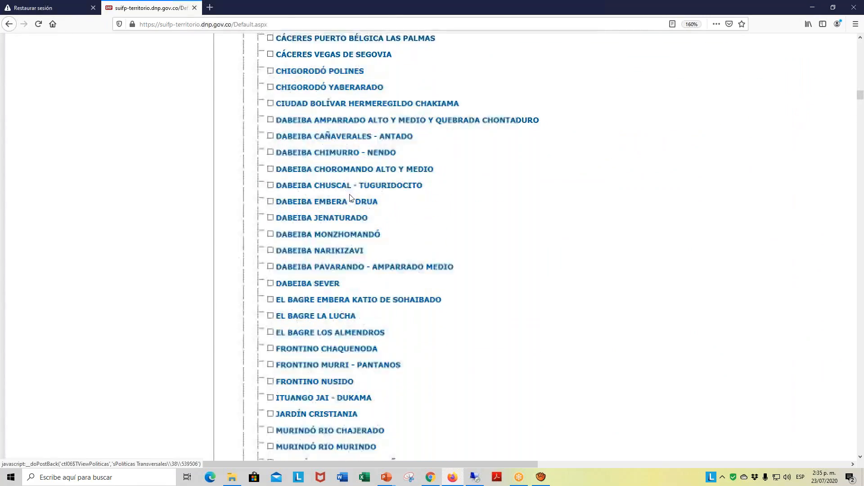
pyautogui.scroll(-12, 347, 192)
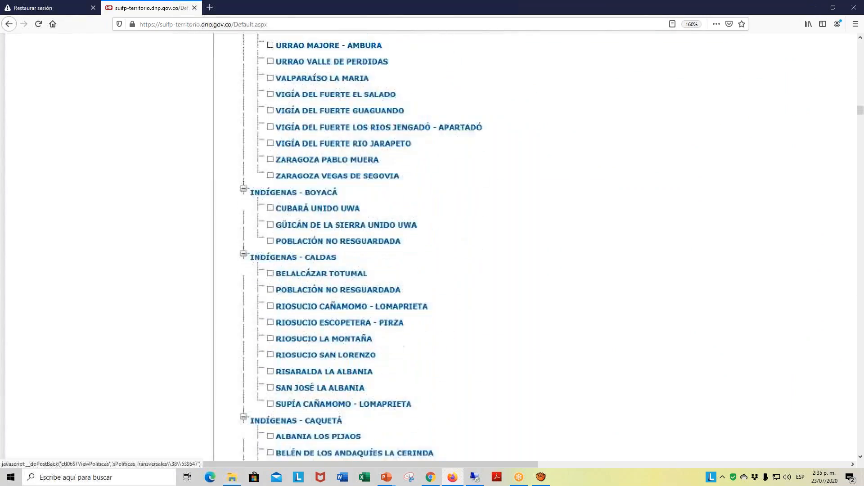
pyautogui.scroll(-20, 347, 193)
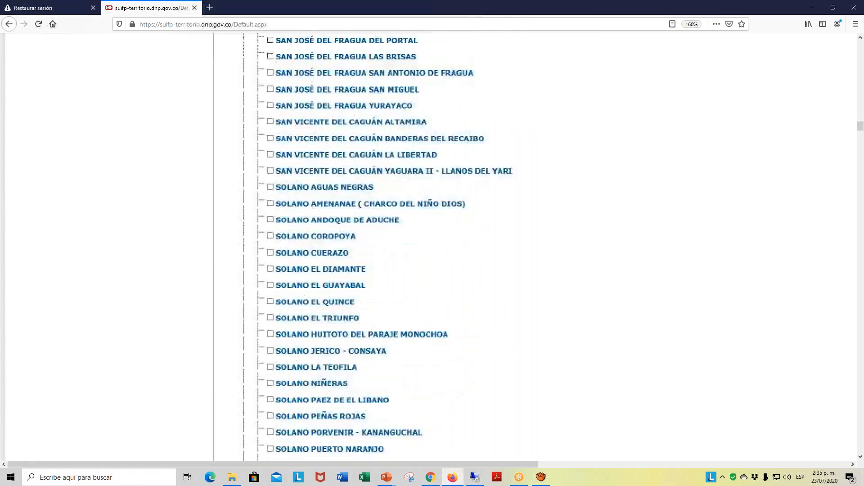
pyautogui.scroll(-20, 372, 218)
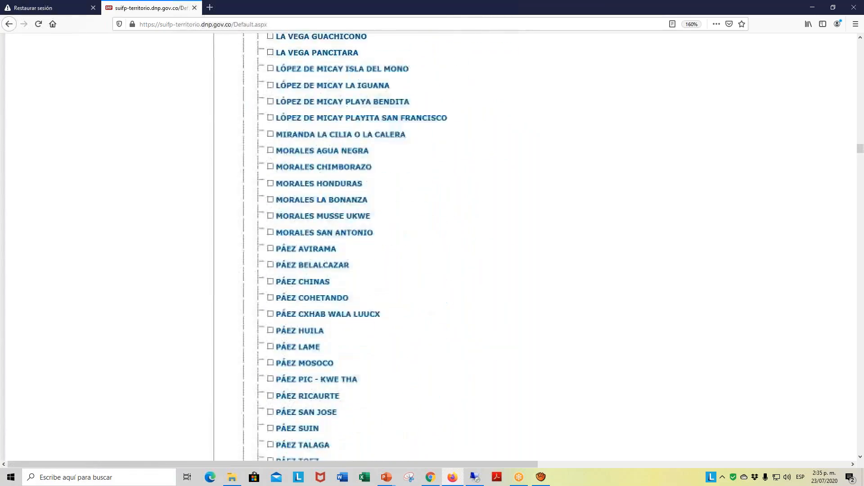
pyautogui.scroll(-20, 372, 218)
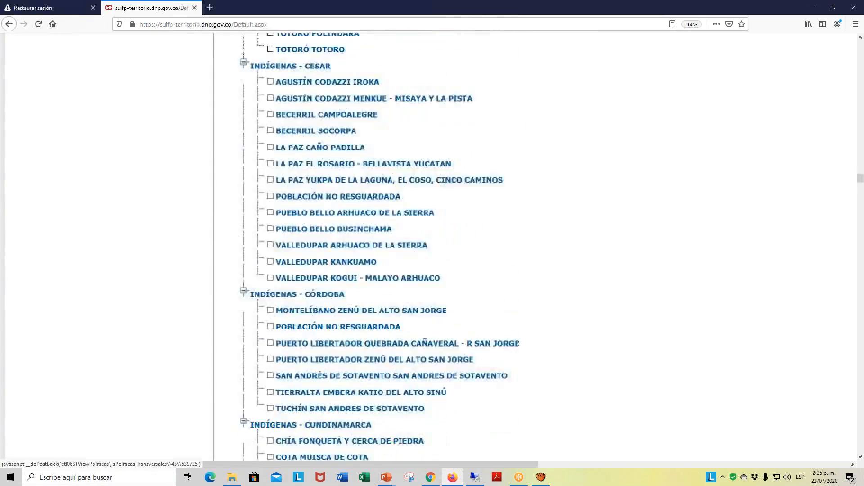
pyautogui.scroll(-20, 372, 247)
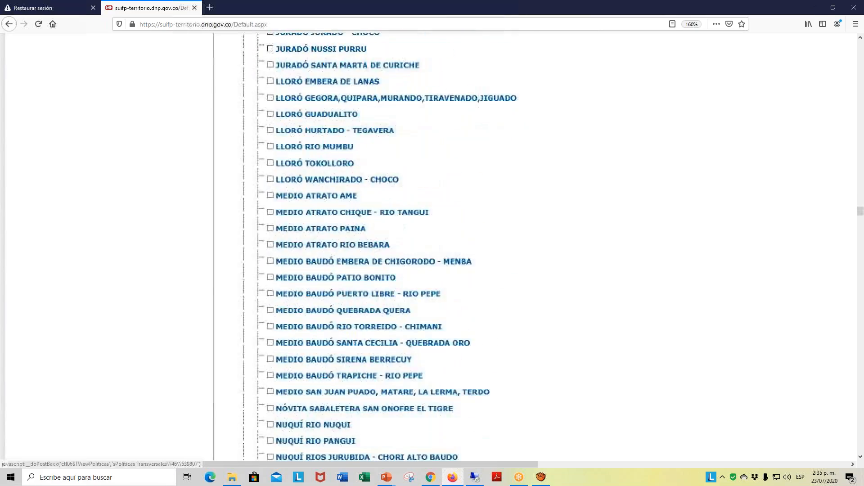
pyautogui.scroll(-20, 372, 247)
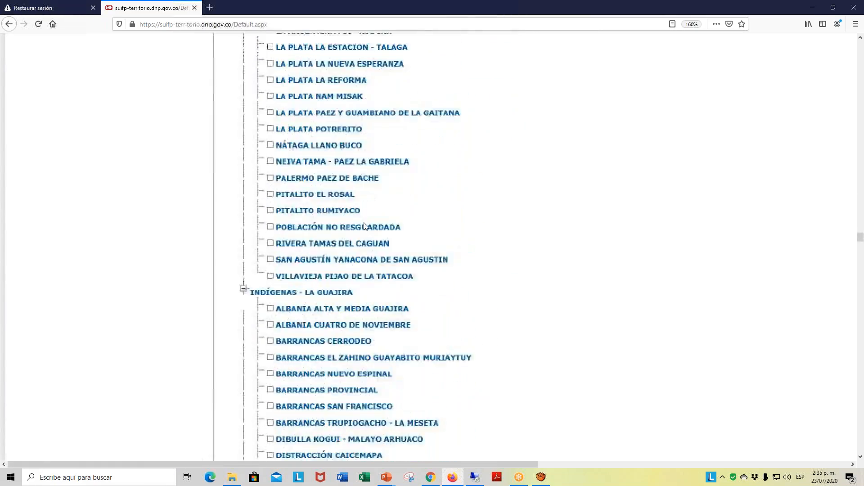
pyautogui.scroll(-20, 361, 229)
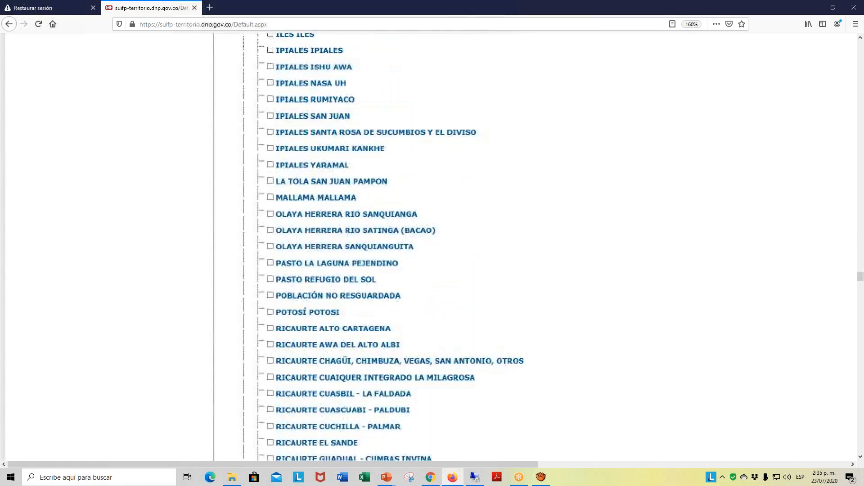
pyautogui.scroll(-20, 360, 230)
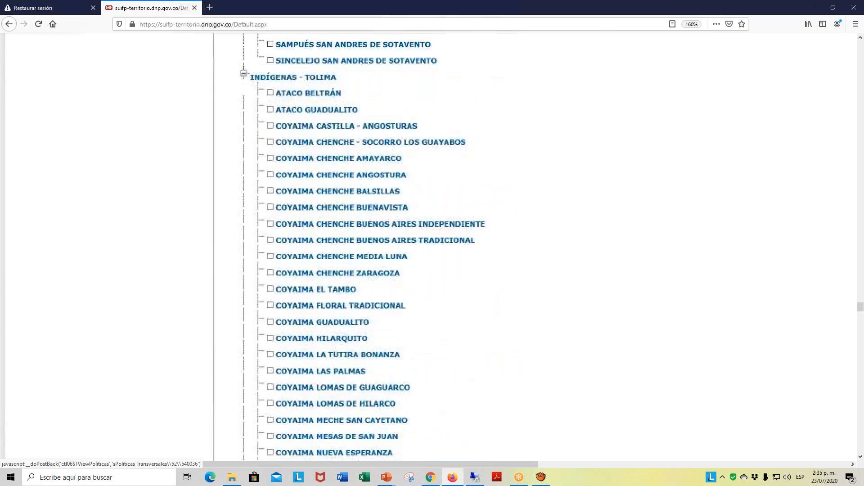
pyautogui.scroll(-20, 356, 237)
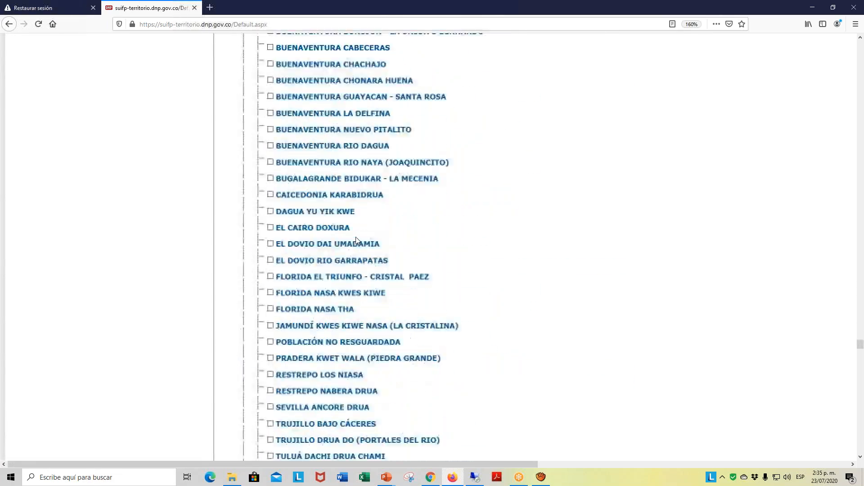
pyautogui.scroll(-20, 356, 242)
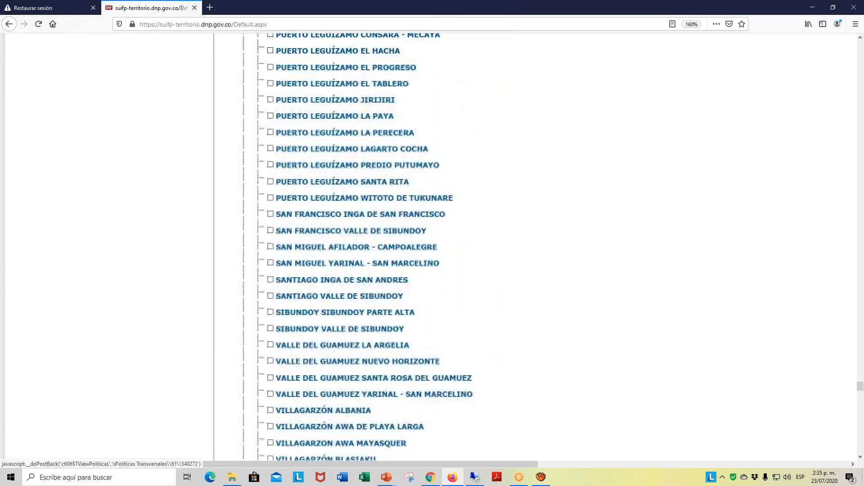
pyautogui.scroll(-20, 357, 242)
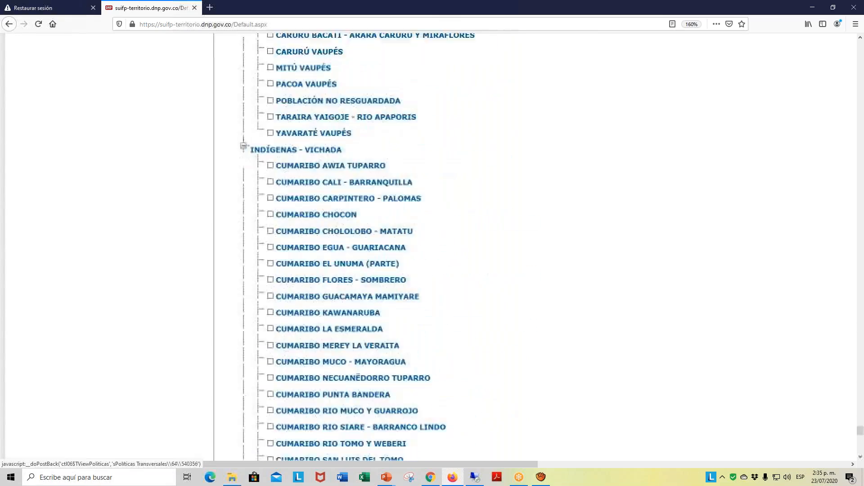
# - Check the Gestión de Riesgo de Desastres and Cambio Climático options, then save the cross-cutting policies without selecting any in these categories
pyautogui.scroll(3, 360, 270)
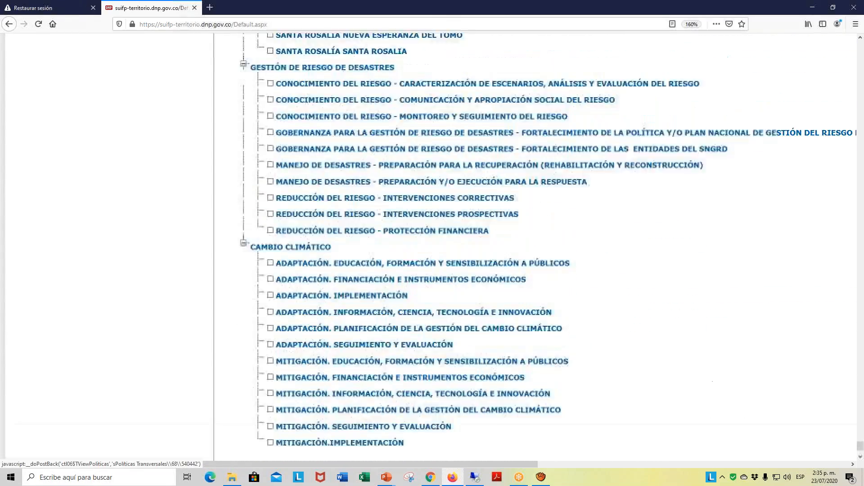
pyautogui.scroll(3, 362, 275)
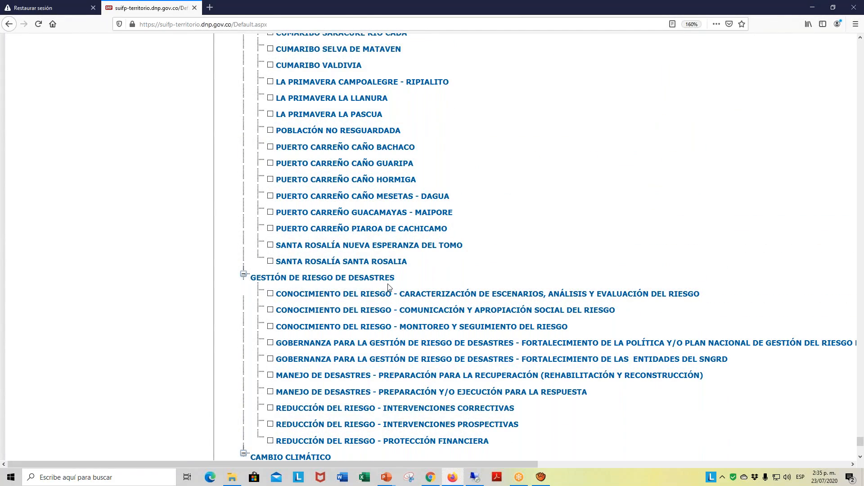
pyautogui.scroll(-3, 388, 291)
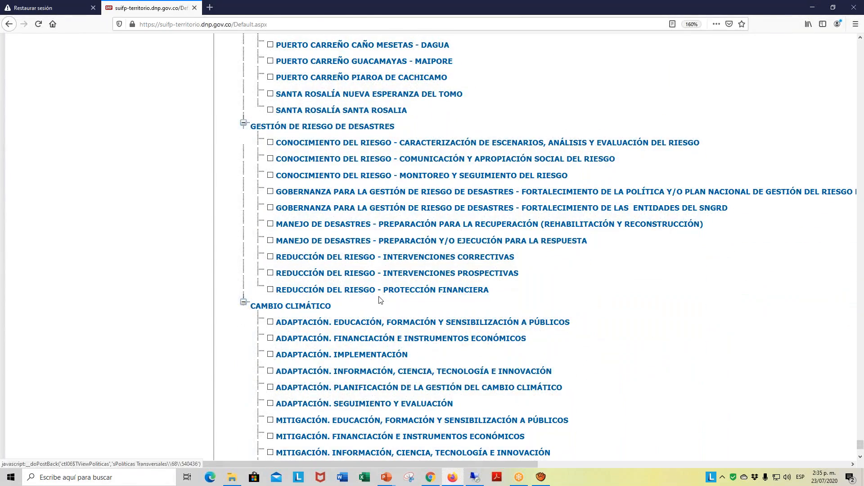
pyautogui.scroll(-3, 381, 300)
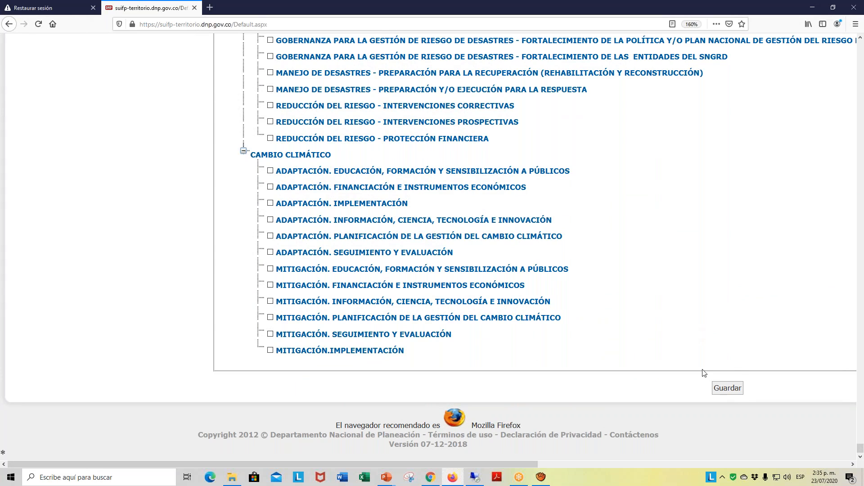
pyautogui.click(728, 388)
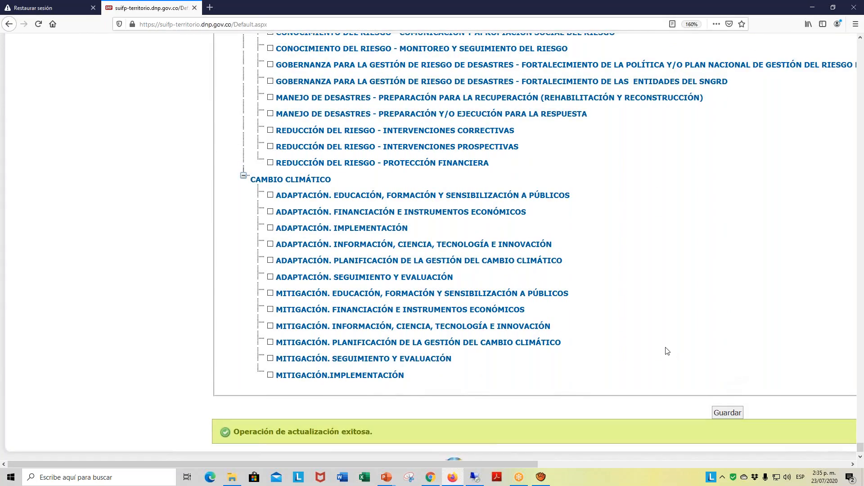
# - Open Criterios de Focalización for the project
pyautogui.scroll(15, 667, 350)
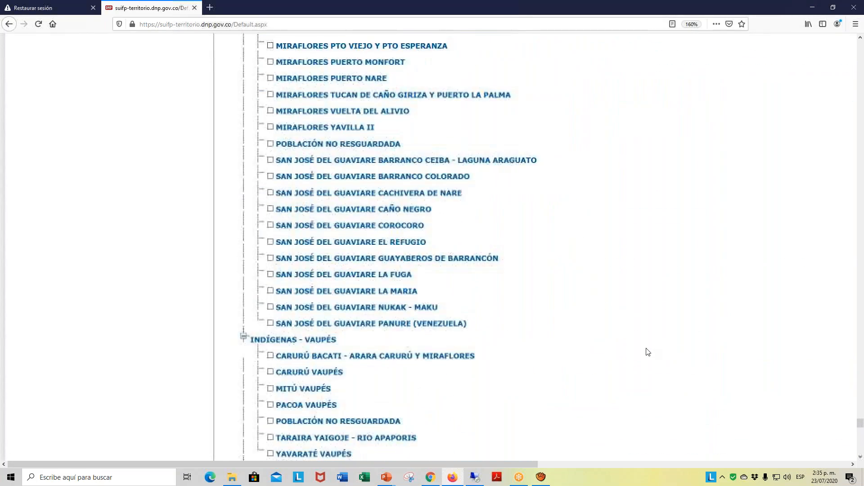
pyautogui.scroll(12, 647, 352)
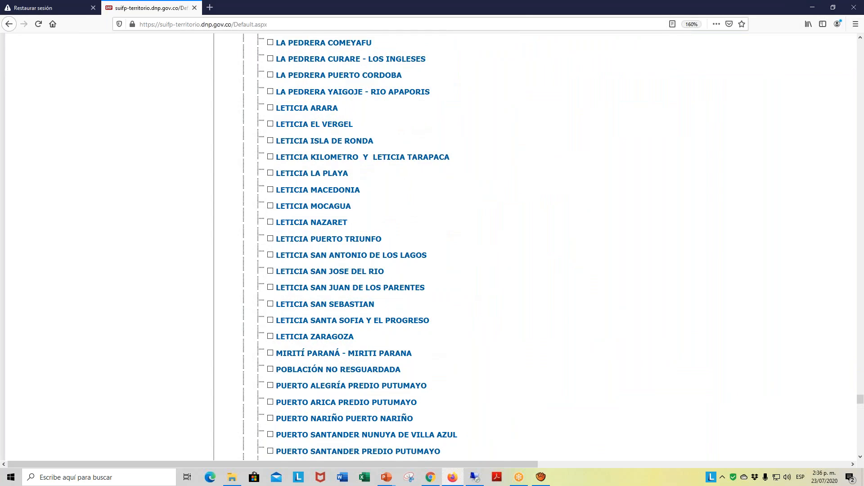
pyautogui.scroll(15, 469, 54)
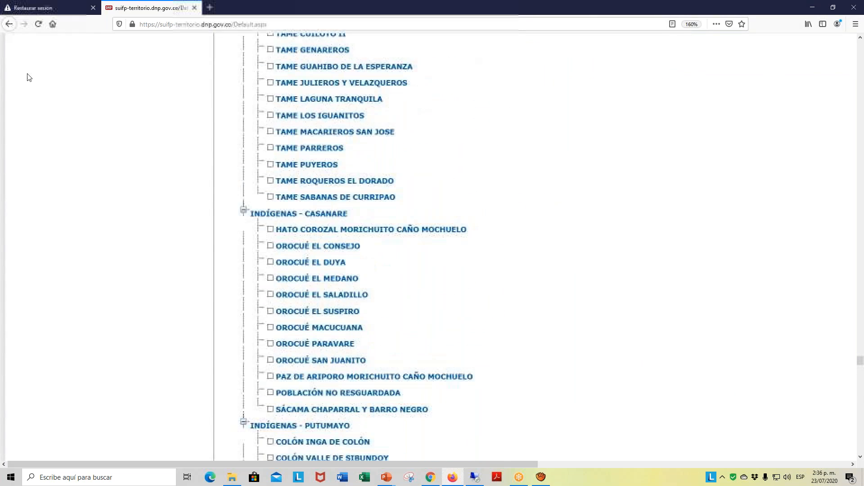
pyautogui.scroll(15, 173, 85)
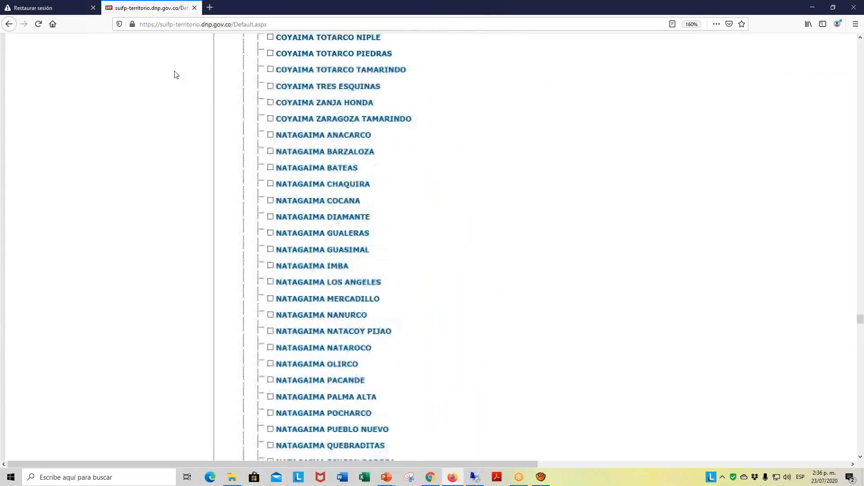
pyautogui.scroll(12, 176, 74)
pyautogui.scroll(15, 685, 252)
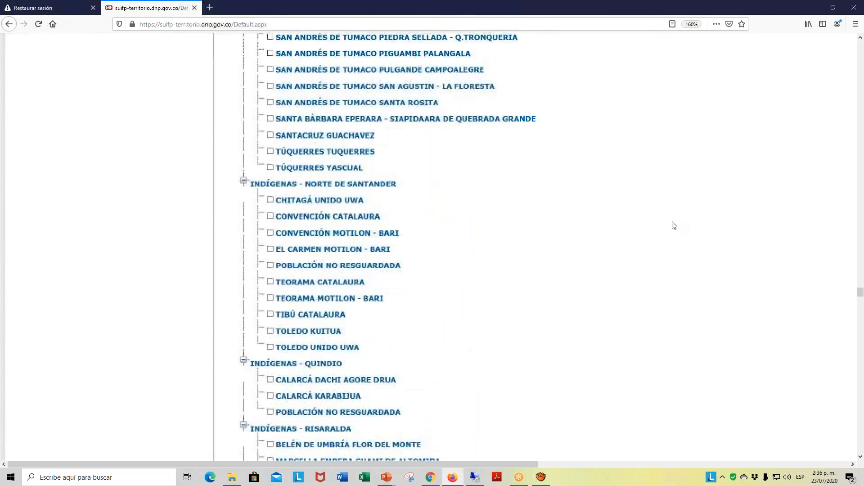
pyautogui.scroll(6, 113, 113)
pyautogui.scroll(10, 83, 92)
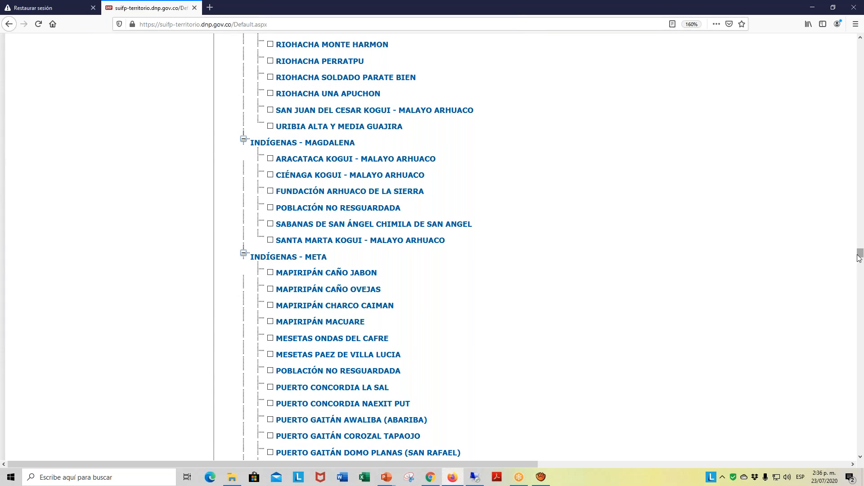
pyautogui.moveTo(860, 255); pyautogui.dragTo(860, 45)
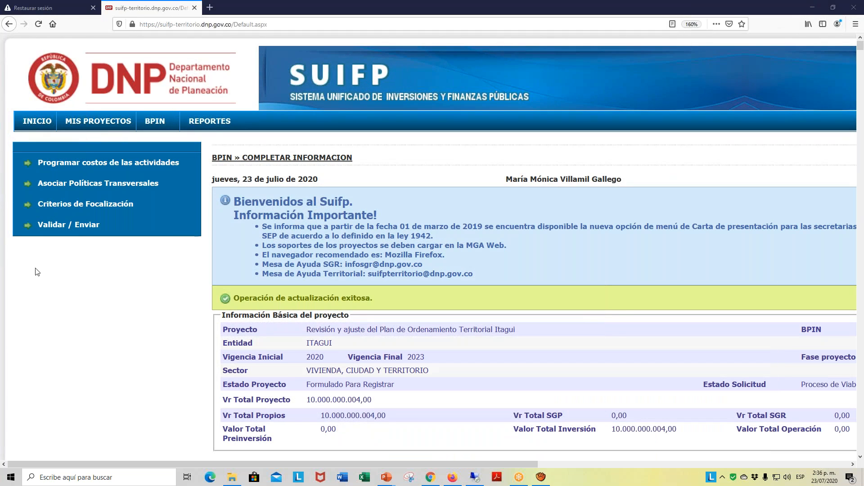
pyautogui.click(79, 204)
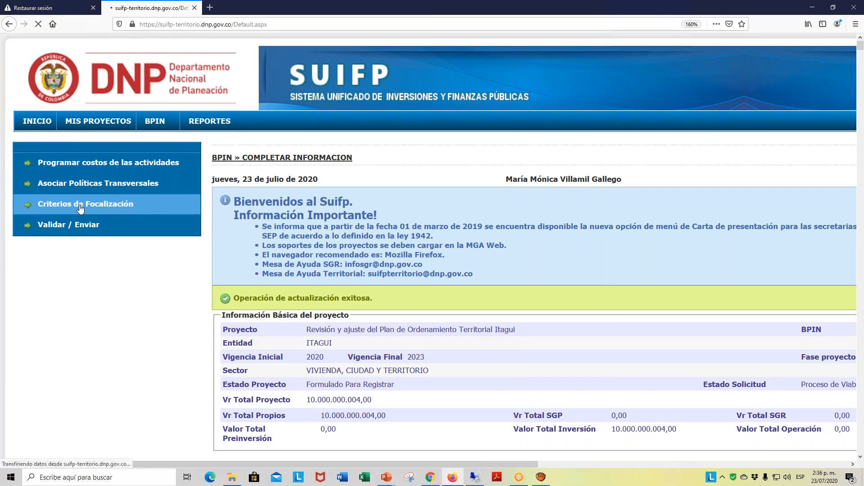
# - Set the Vigencia to 2020 to load the list of population types
pyautogui.scroll(-1, 371, 267)
pyautogui.scroll(-5, 370, 266)
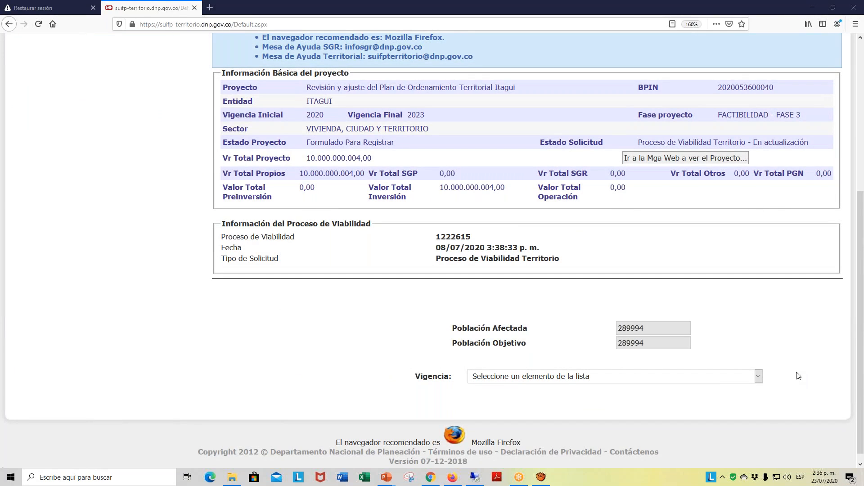
pyautogui.click(758, 376)
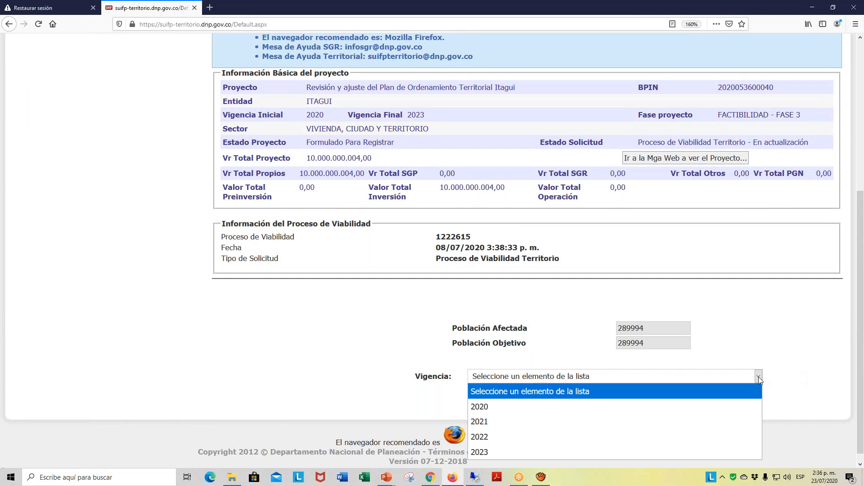
pyautogui.click(498, 408)
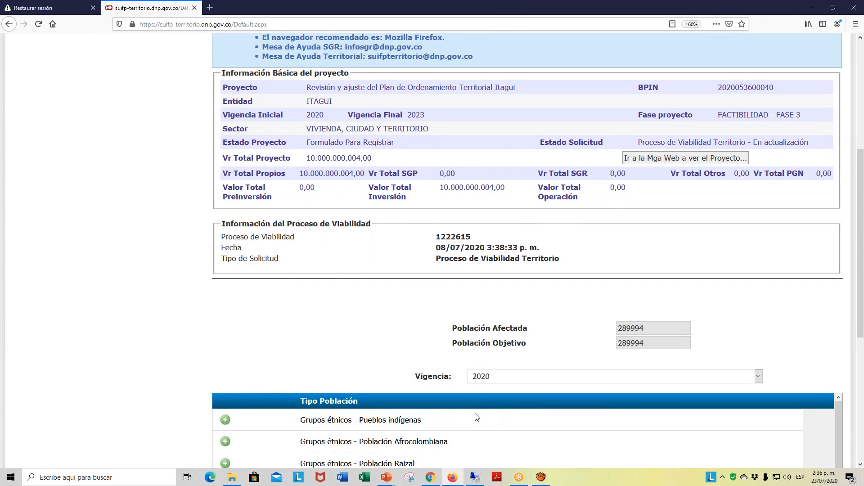
# - Review the population types in the targeting criteria list, from Grupos étnicos through Víctimas
pyautogui.scroll(-6, 481, 396)
pyautogui.scroll(-2, 505, 232)
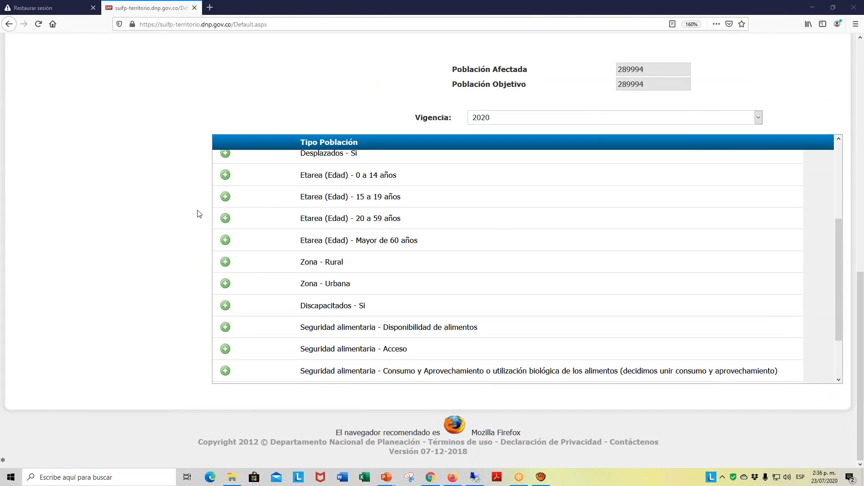
pyautogui.scroll(-3, 762, 282)
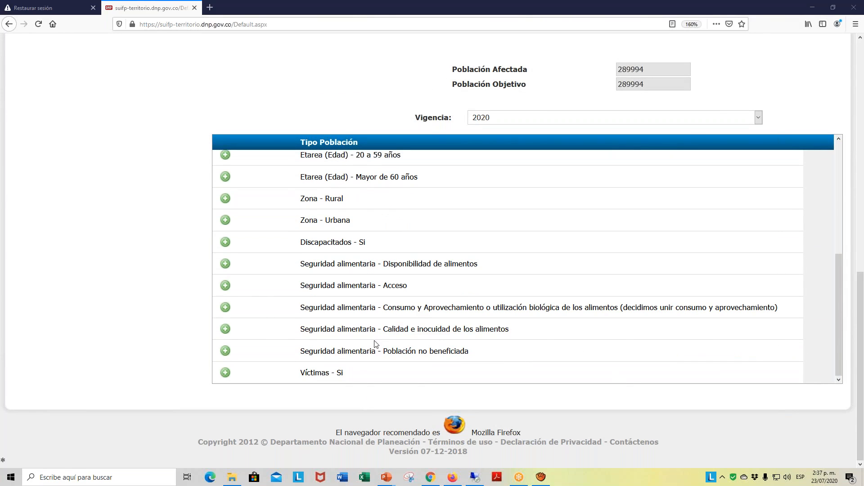
pyautogui.scroll(5, 379, 338)
pyautogui.scroll(4, 378, 336)
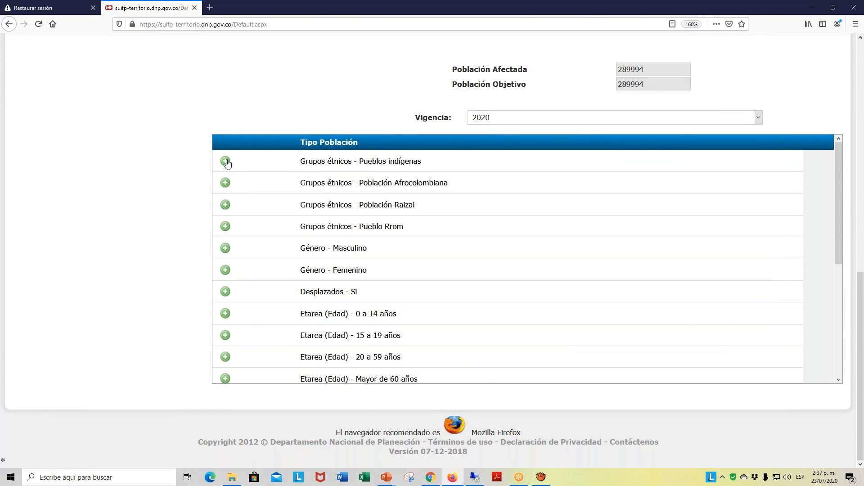
# - View the typified population detail form for Grupos étnicos - Pueblos indígenas, then close it without adding beneficiaries
pyautogui.click(226, 162)
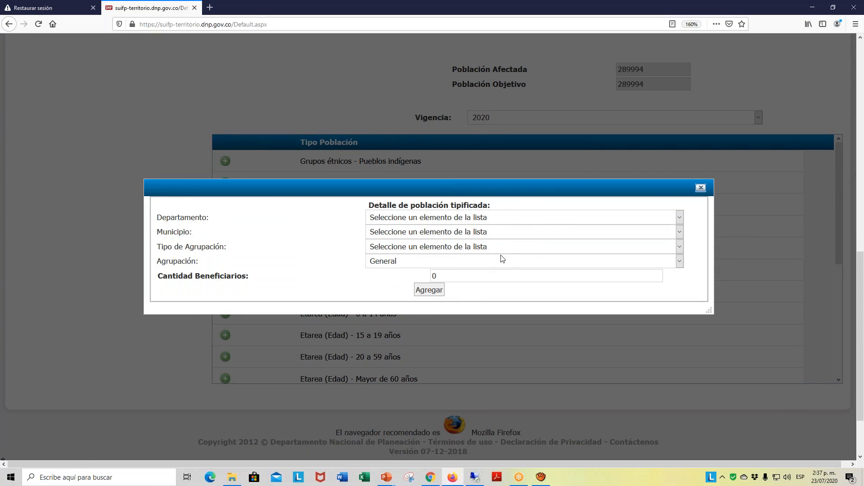
pyautogui.click(701, 188)
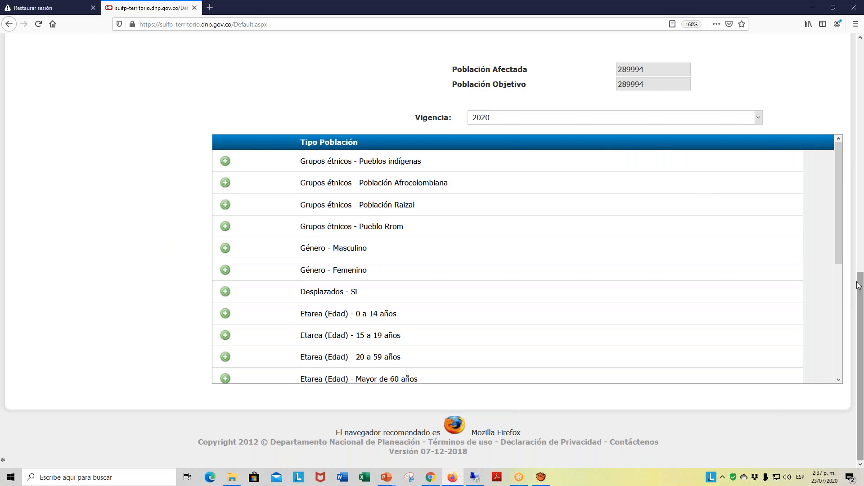
pyautogui.moveTo(859, 285); pyautogui.dragTo(859, 98)
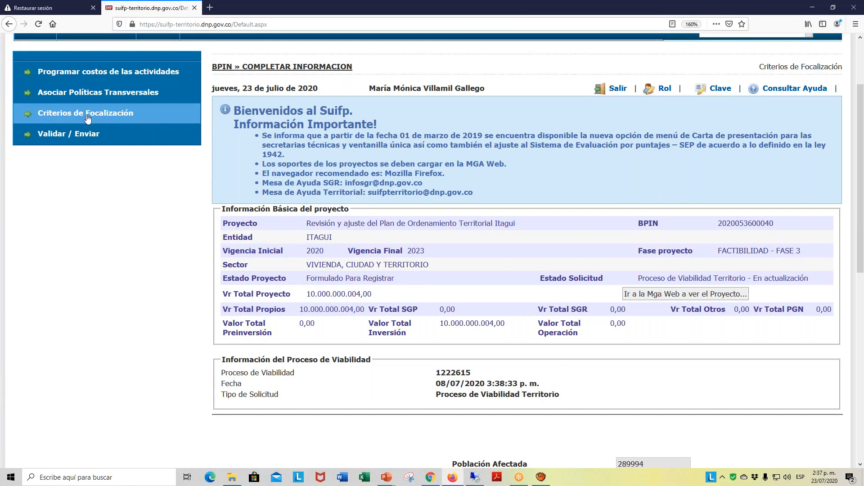
# - Open the Validar / Enviar form for the project and go to its observations and submission section
pyautogui.scroll(2, 172, 119)
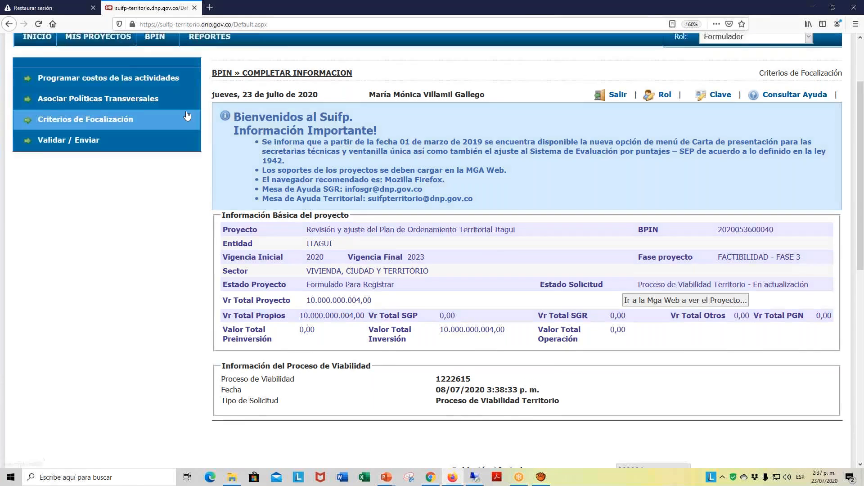
pyautogui.moveTo(172, 119)
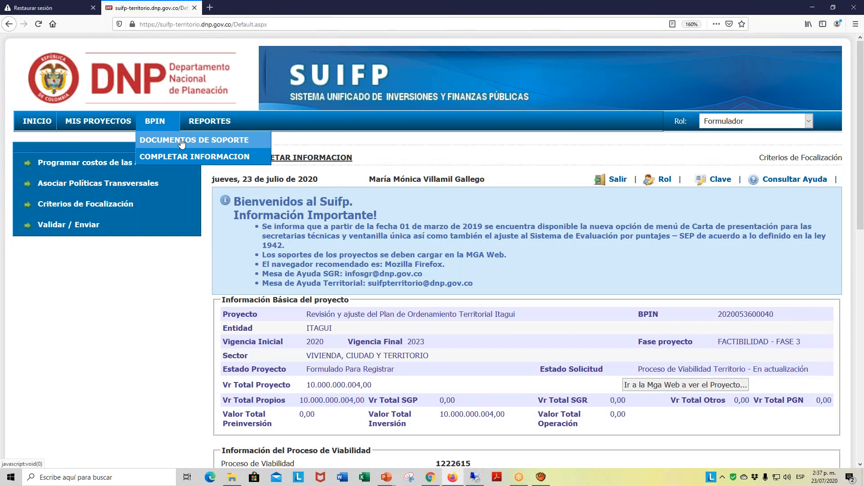
pyautogui.scroll(-2, 106, 178)
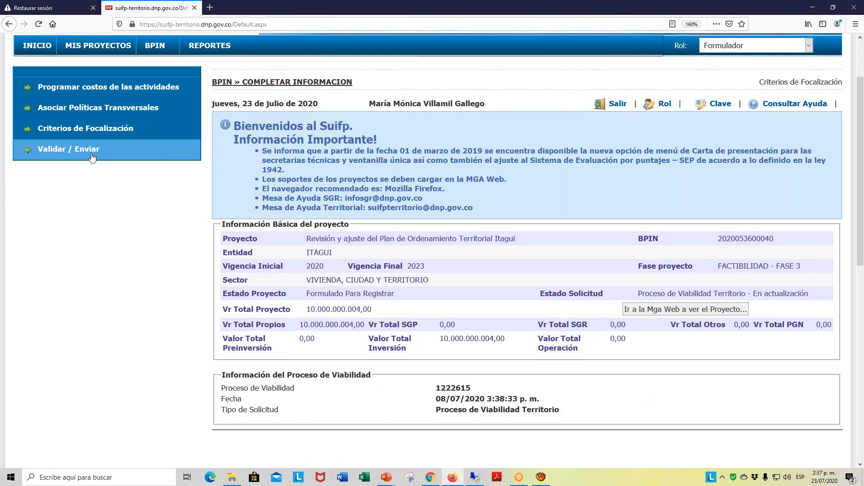
pyautogui.click(92, 155)
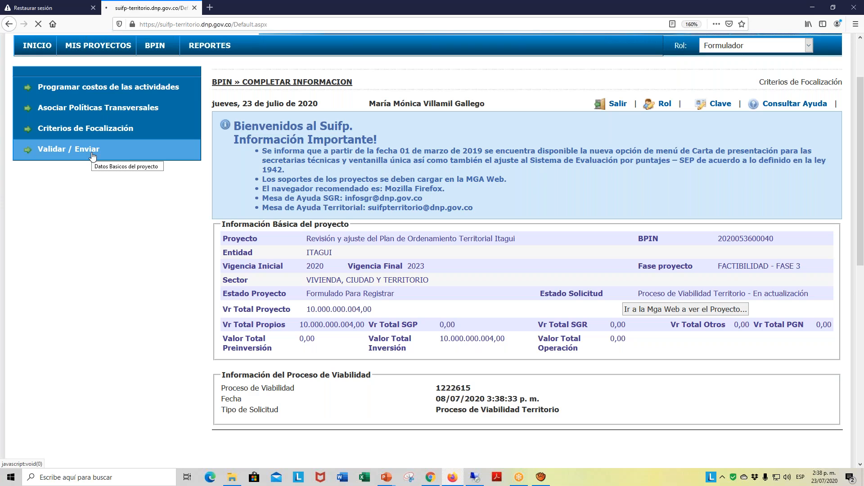
pyautogui.scroll(-5, 424, 231)
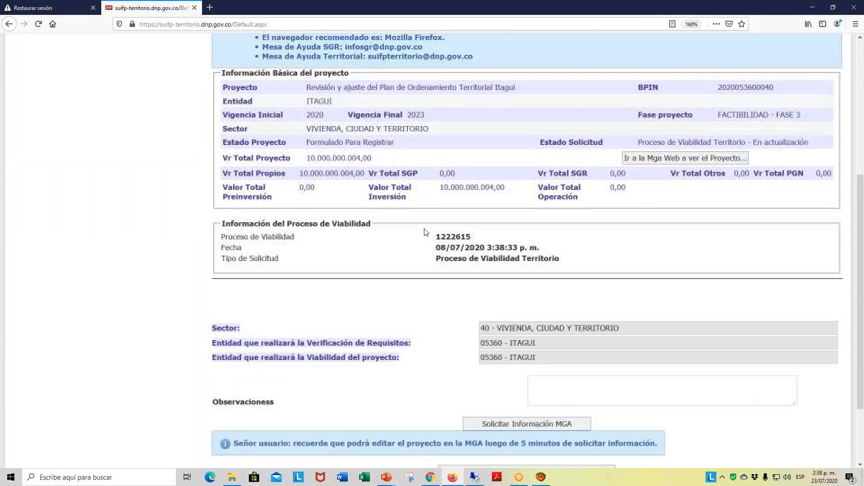
pyautogui.scroll(-3, 425, 232)
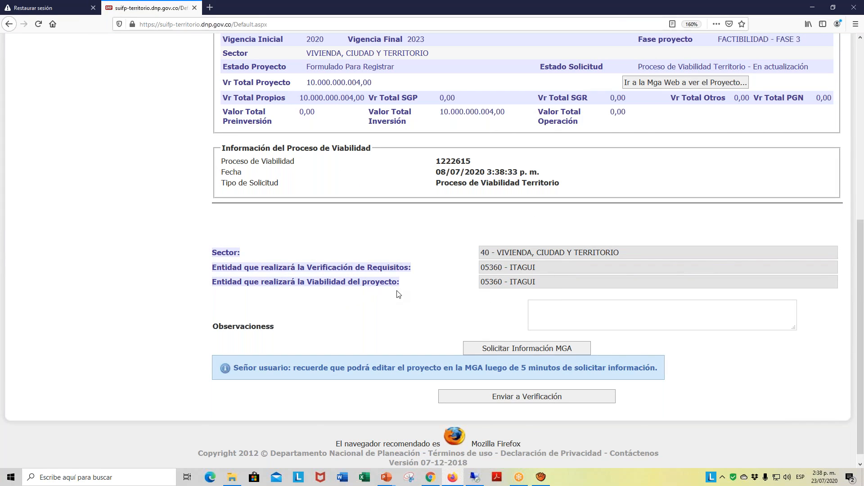
# - Enter the observation "SE ADJUNTARON LOS DOCUMENTOS DE SOPORTE REQUERIDOS PARA EL PROYECTO"
pyautogui.click(548, 305)
pyautogui.write('Se adjuntaron los documentos de soportes')
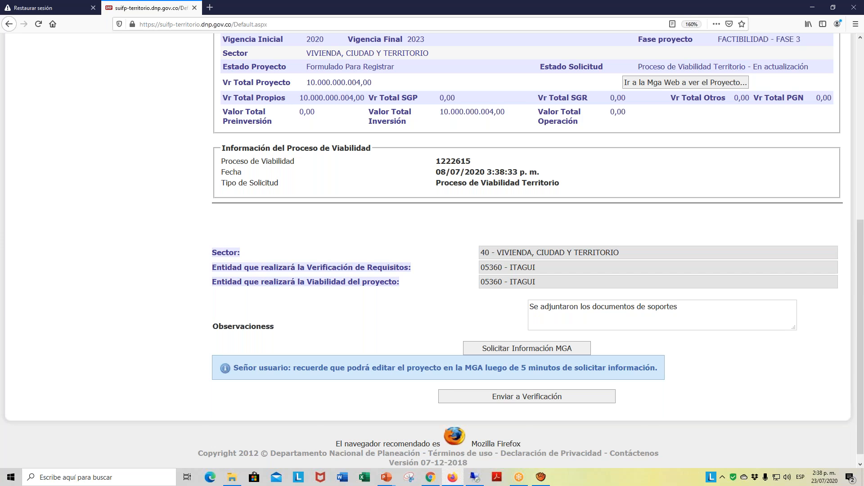
pyautogui.press('BackSpace')
pyautogui.write('requeridos para el Proyecto')
pyautogui.hotkey('alt', 'Tab')
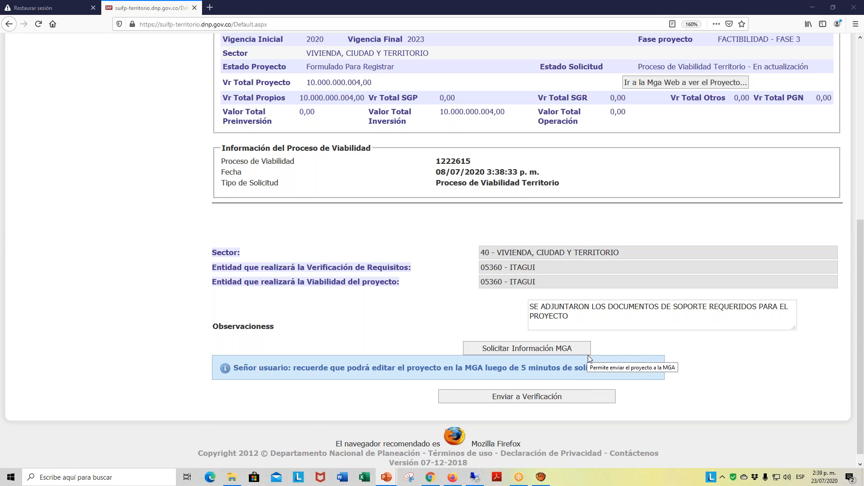
# - Send the project to requirements verification and accept the sector and phase classification
pyautogui.click(557, 399)
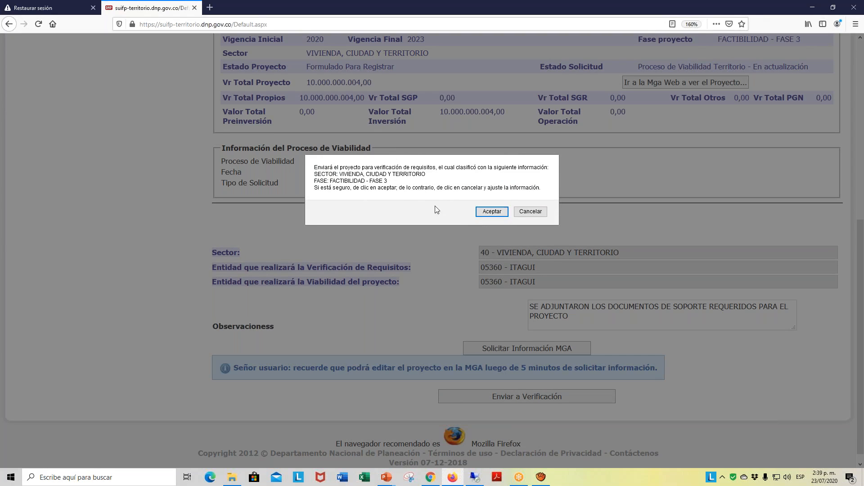
pyautogui.click(483, 215)
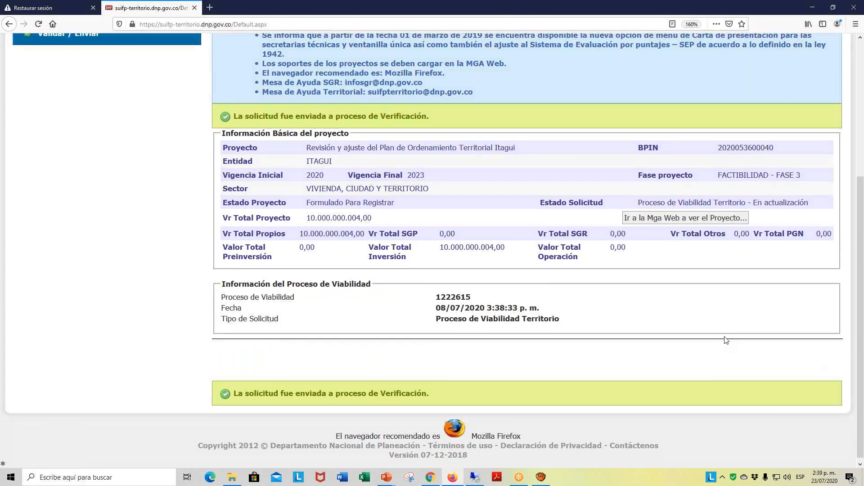
pyautogui.scroll(2, 726, 341)
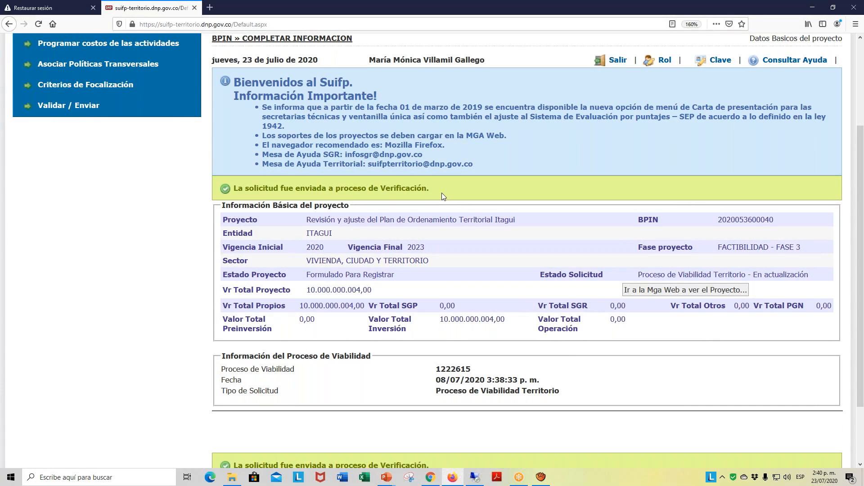
# - Switch the active role to Control de Formulación
pyautogui.scroll(3, 442, 192)
pyautogui.scroll(-2, 442, 192)
pyautogui.scroll(2, 441, 193)
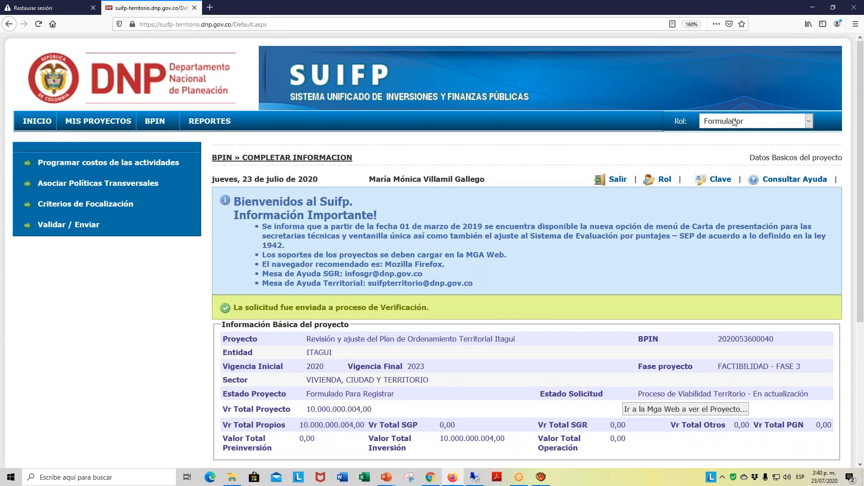
pyautogui.click(808, 121)
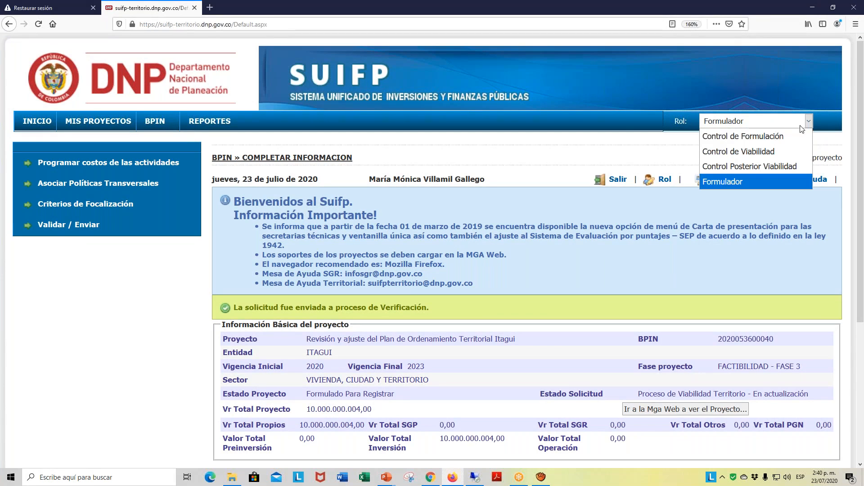
pyautogui.click(781, 141)
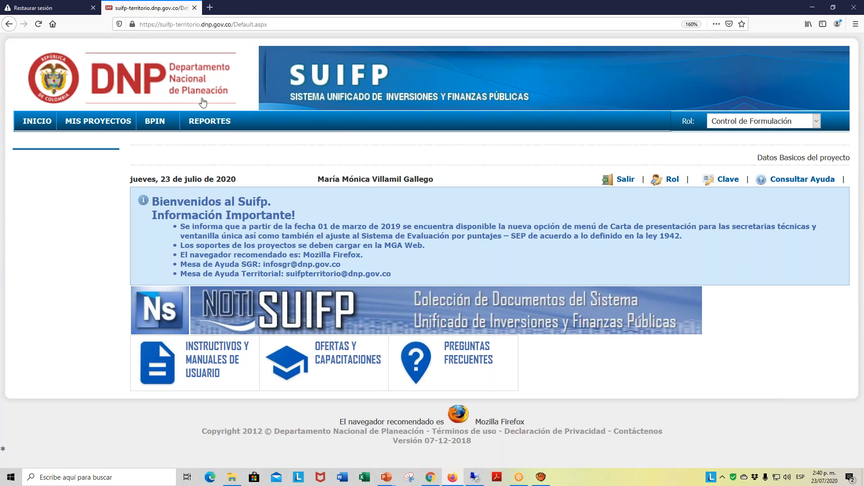
# - Open the Verificación de Requisitos project list within the BPIN requirements verification section
pyautogui.moveTo(164, 124)
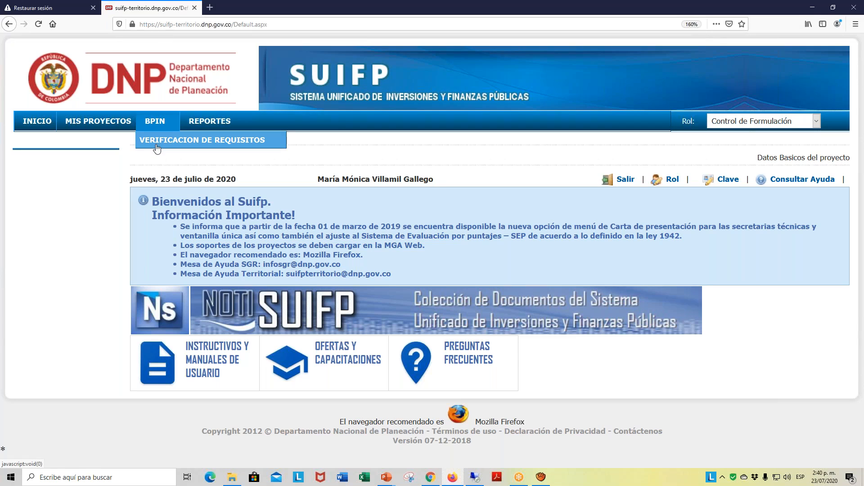
pyautogui.click(212, 144)
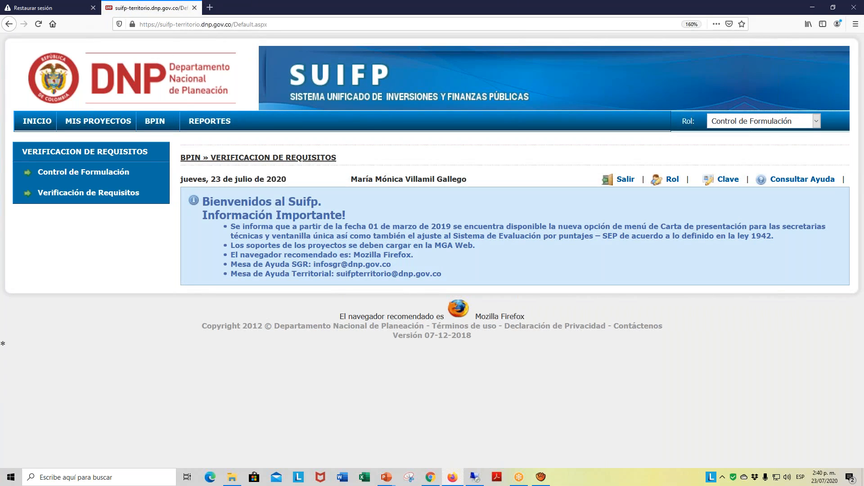
pyautogui.click(133, 198)
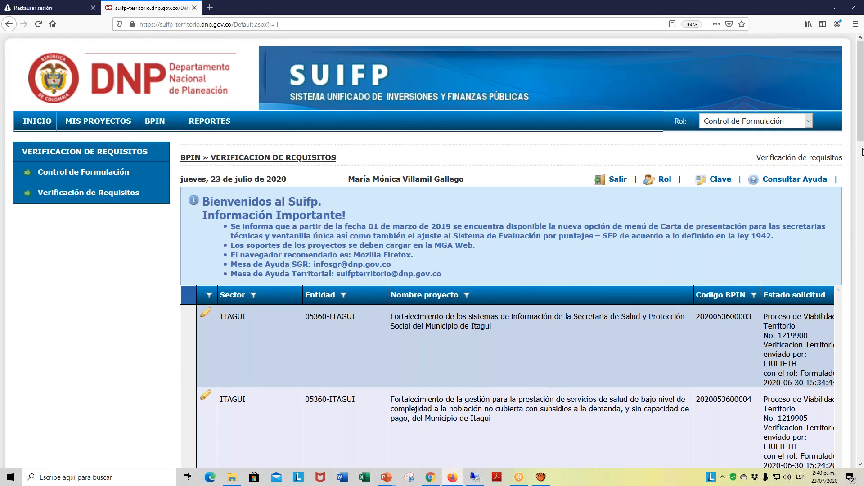
# - Find "Revisión y ajuste del Plan de Ordenamiento Territorial Itagui" in the verification list and open it for editing
pyautogui.scroll(-15, 861, 136)
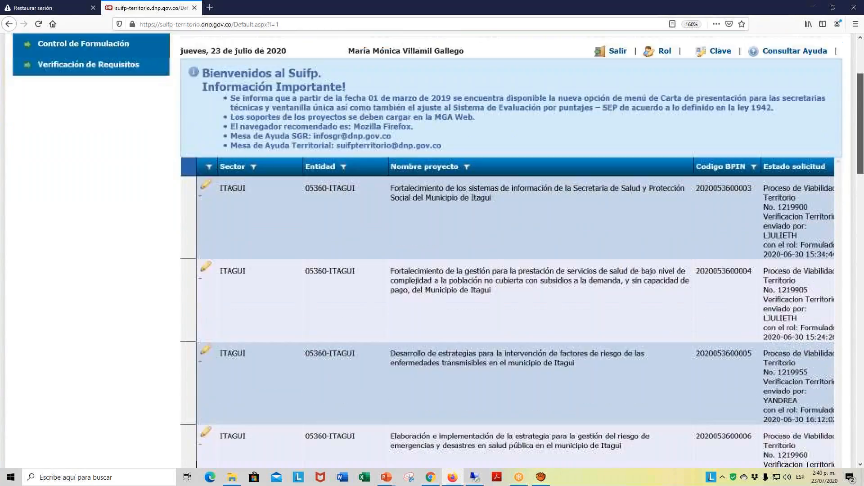
pyautogui.scroll(-10, 508, 250)
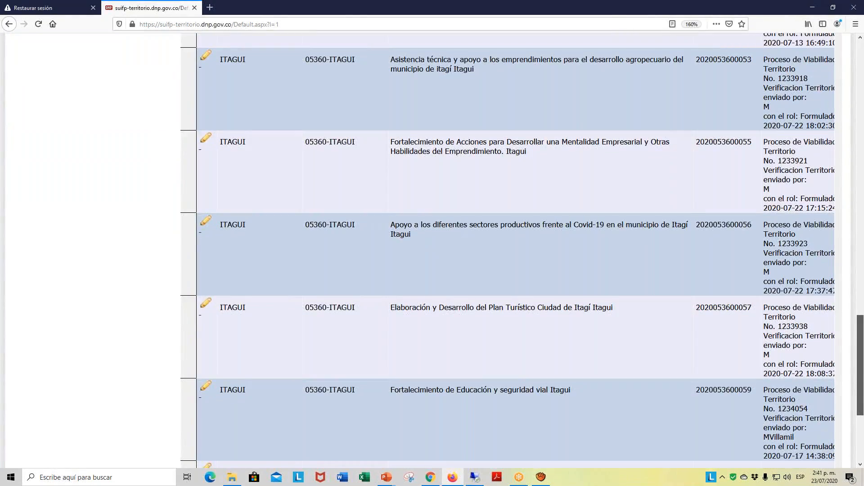
pyautogui.scroll(5, 508, 251)
pyautogui.scroll(3, 508, 251)
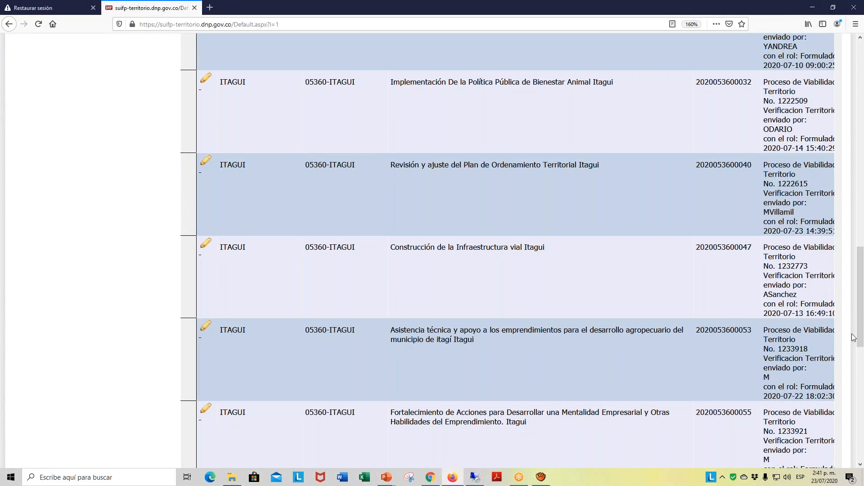
pyautogui.moveTo(858, 288); pyautogui.dragTo(858, 90)
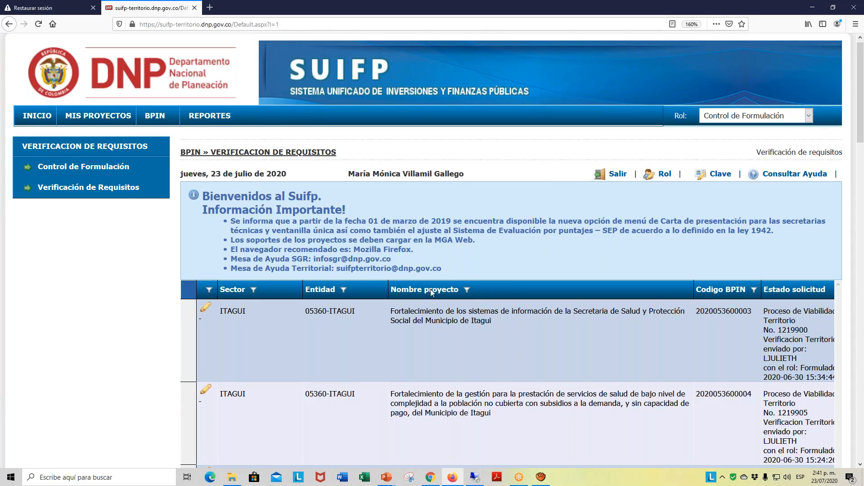
pyautogui.scroll(-3, 439, 290)
pyautogui.scroll(-8, 439, 295)
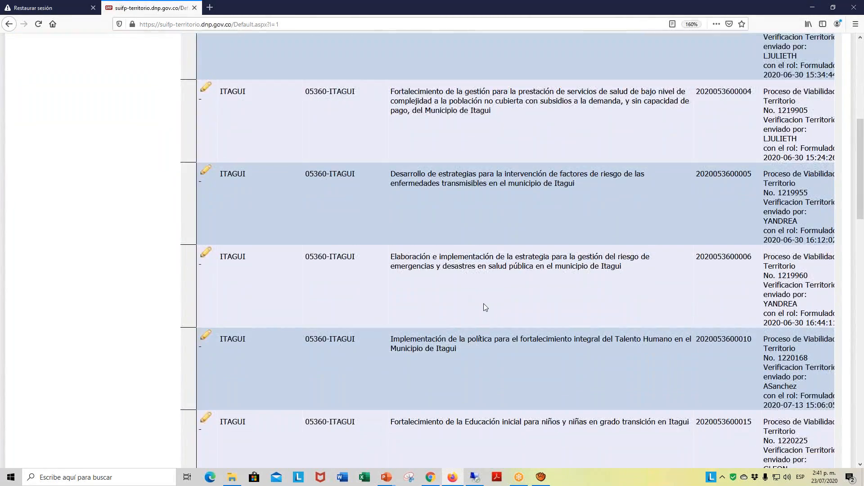
pyautogui.scroll(-5, 483, 308)
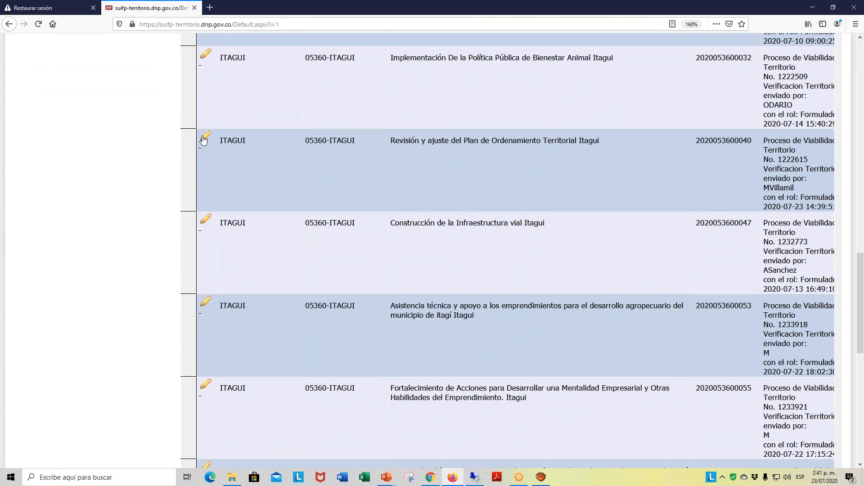
pyautogui.click(204, 140)
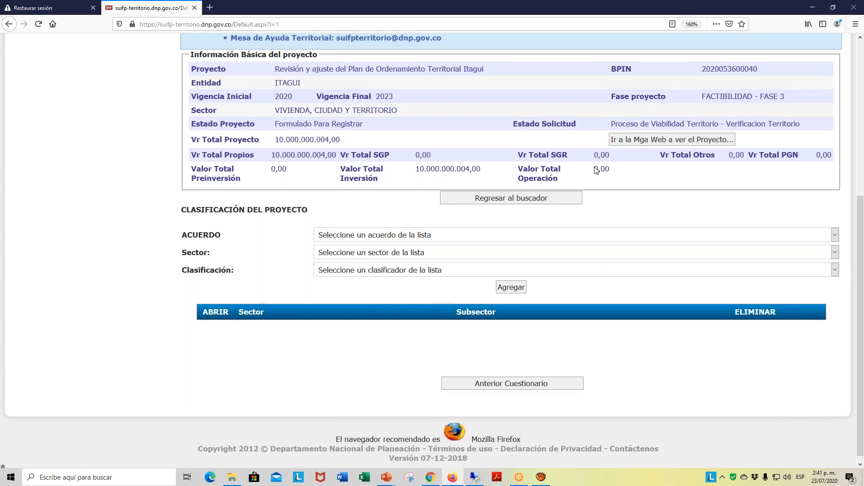
# - Add the project classification ACUERDO TERRITORIAL, sector VIVIENDA, CIUDAD Y TERRITORIO, subsector FORMULACIÓN Y REVISIÓN DE POT, PBOT O EOT
pyautogui.click(836, 235)
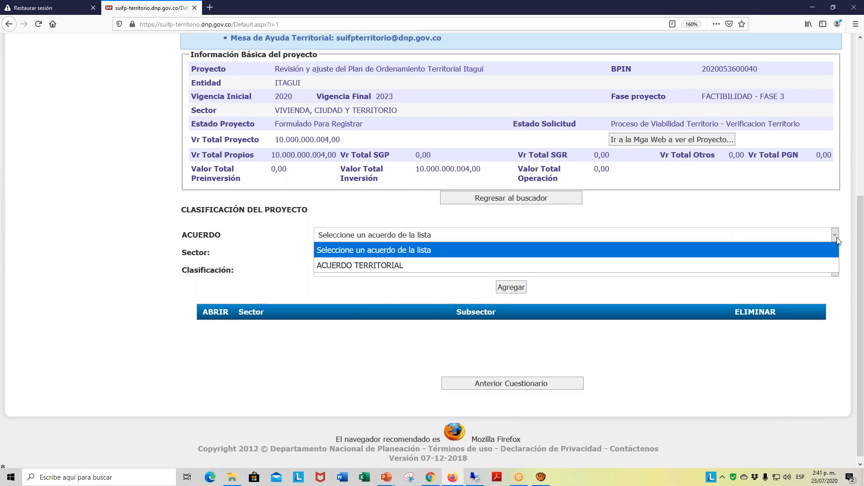
pyautogui.click(384, 266)
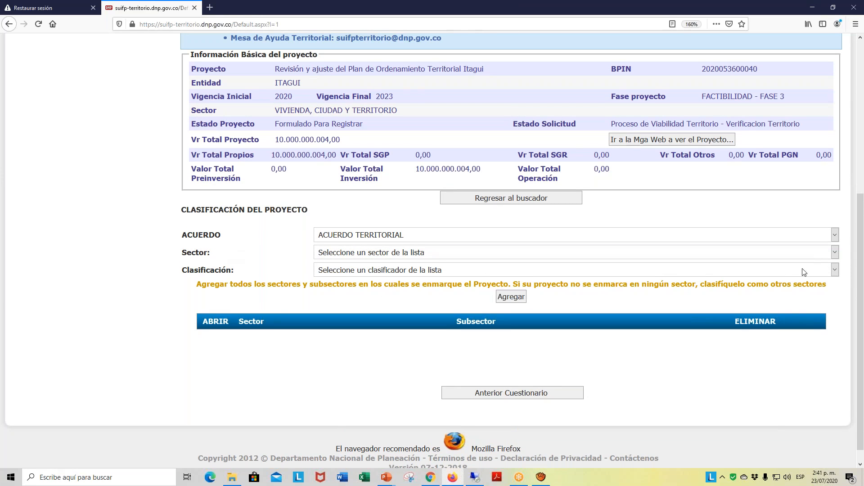
pyautogui.click(835, 253)
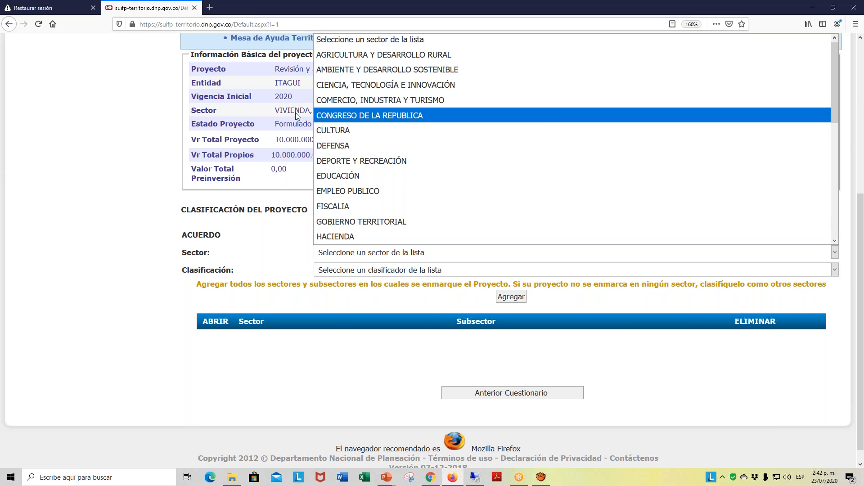
pyautogui.moveTo(834, 83); pyautogui.dragTo(836, 245)
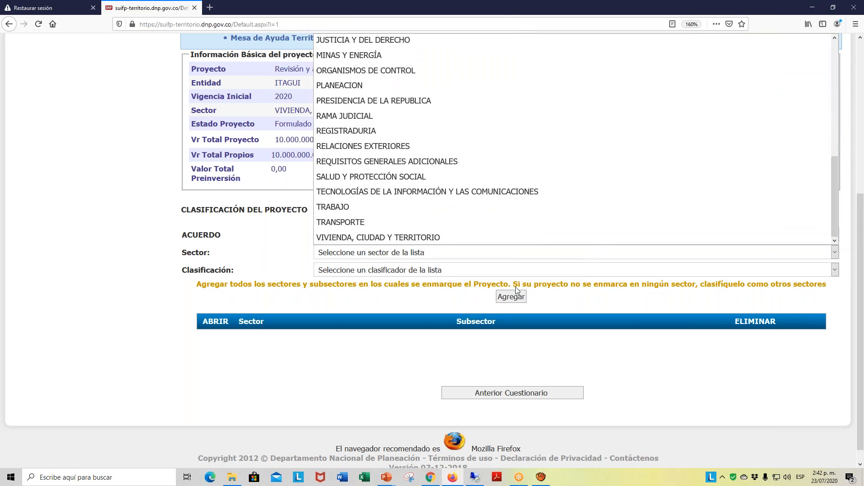
pyautogui.click(401, 237)
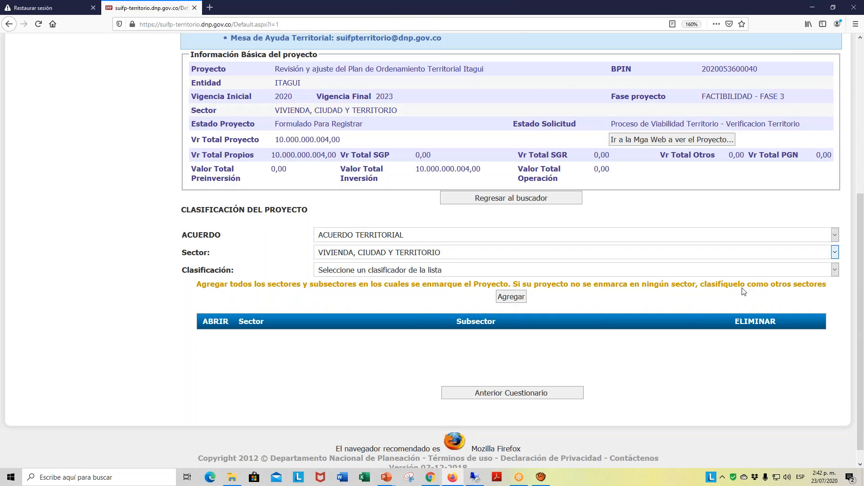
pyautogui.click(838, 272)
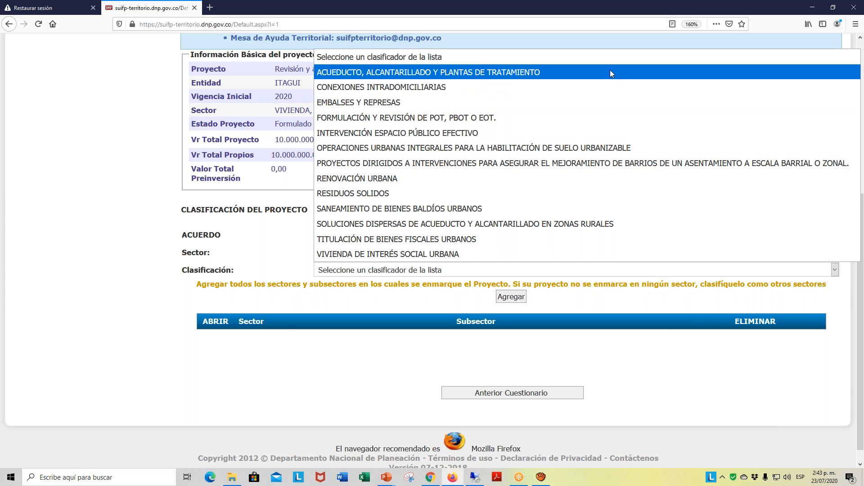
pyautogui.click(463, 120)
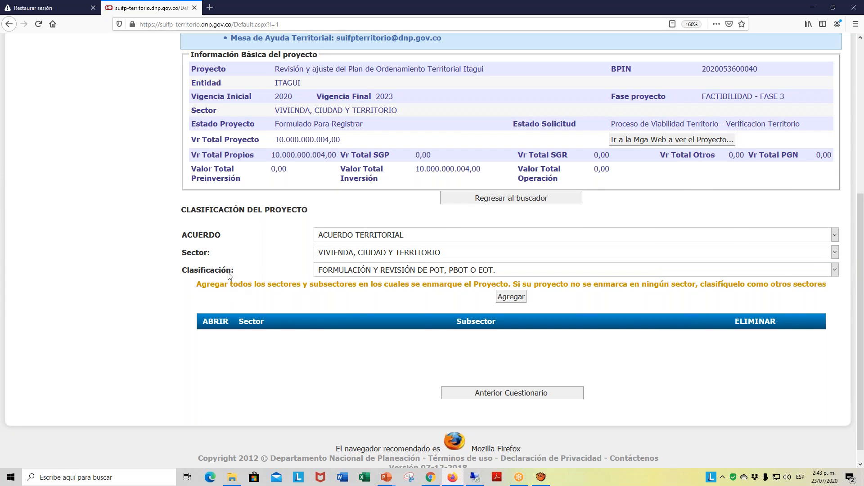
pyautogui.click(510, 297)
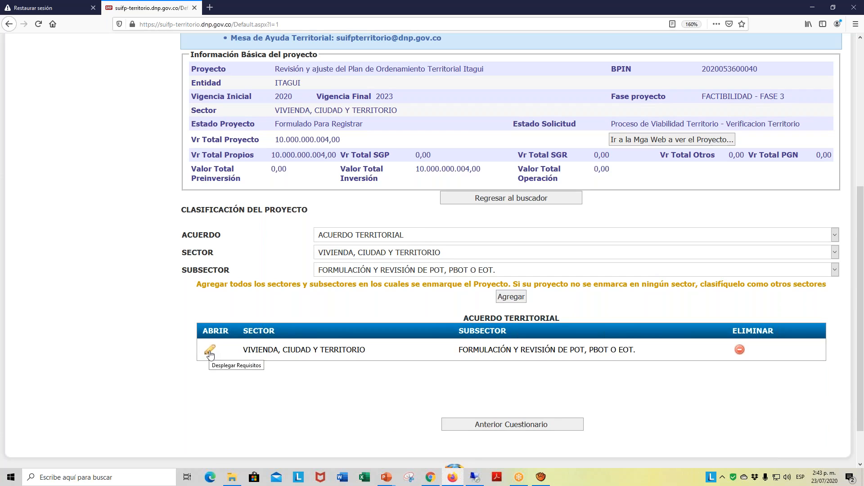
# - Display the requirements questionnaire for the added classification and go to the general viability and approval requirements
pyautogui.click(210, 353)
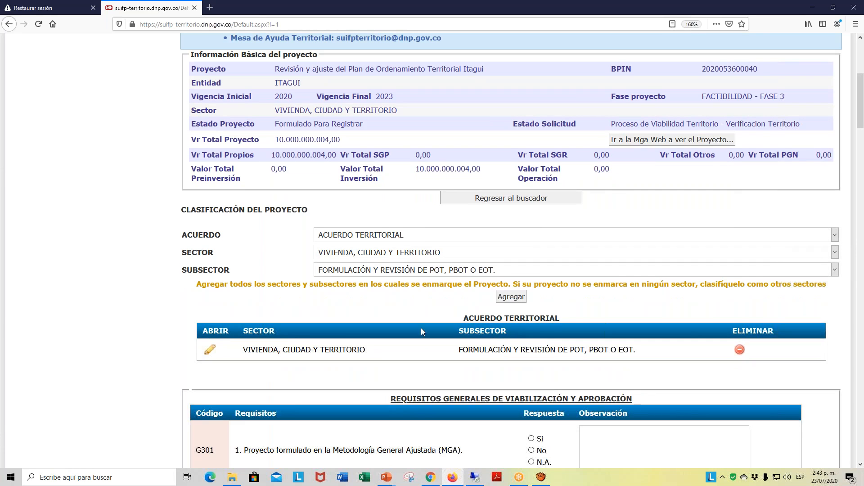
pyautogui.scroll(-5, 537, 230)
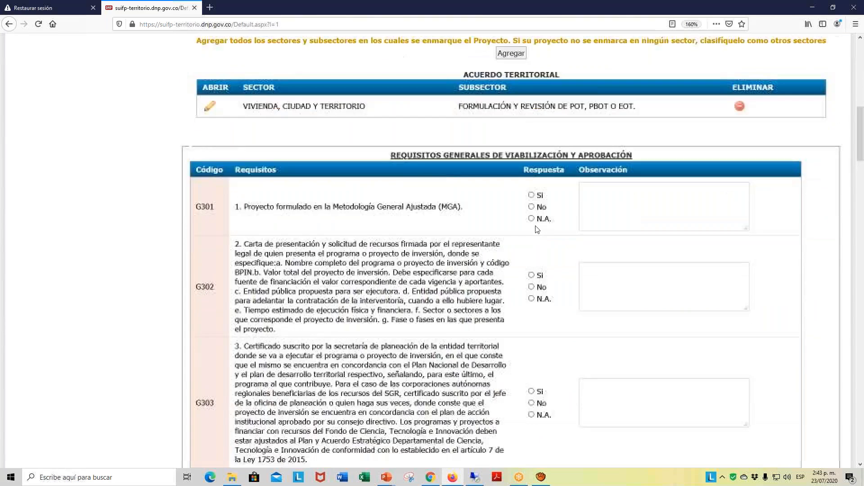
pyautogui.scroll(-1, 536, 233)
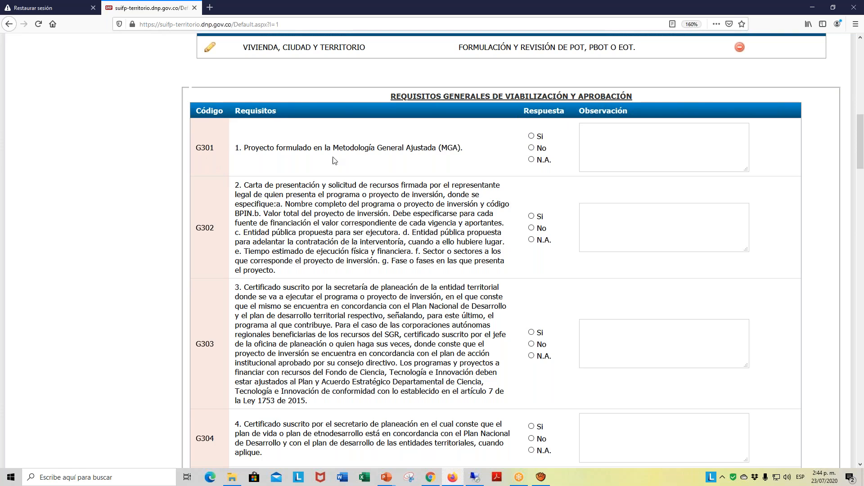
# - Answer general requirements G301, G302 and G303 with Si
pyautogui.click(532, 136)
pyautogui.scroll(-2, 608, 196)
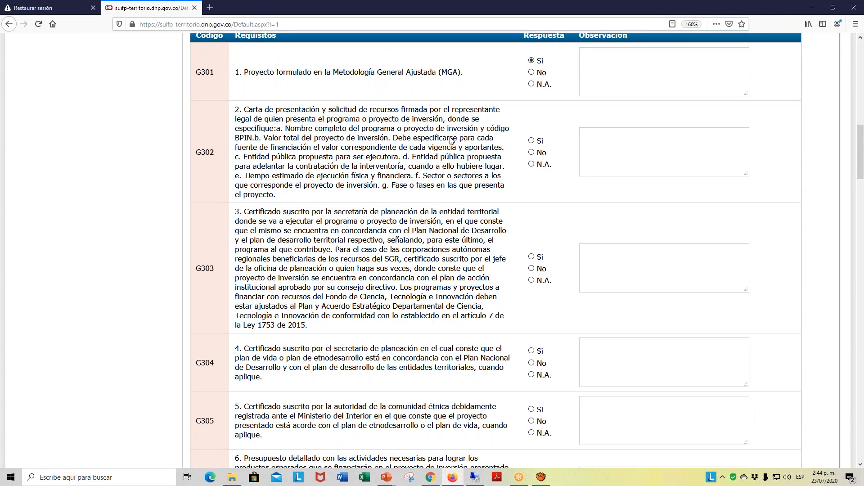
pyautogui.click(532, 140)
pyautogui.scroll(-1, 567, 154)
pyautogui.scroll(-1, 344, 205)
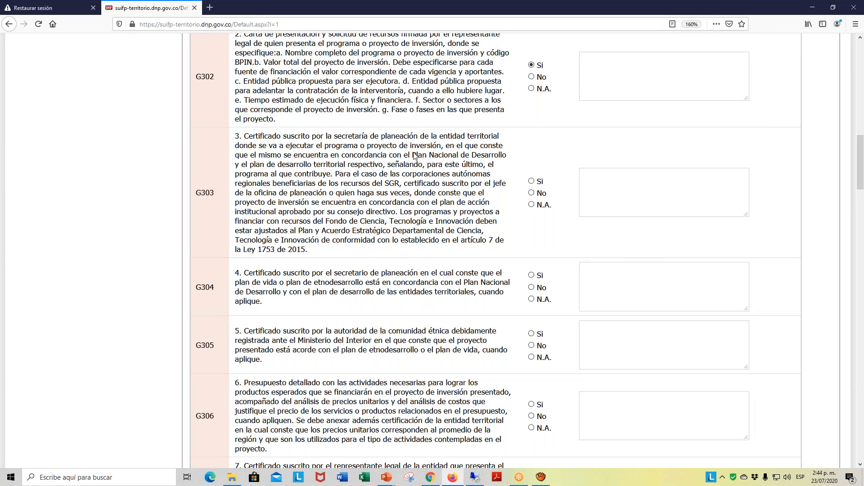
pyautogui.click(531, 182)
# - Answer requirements G304 and G305 with N.A. and enter "No aplica" as the observation for each
pyautogui.scroll(-3, 560, 205)
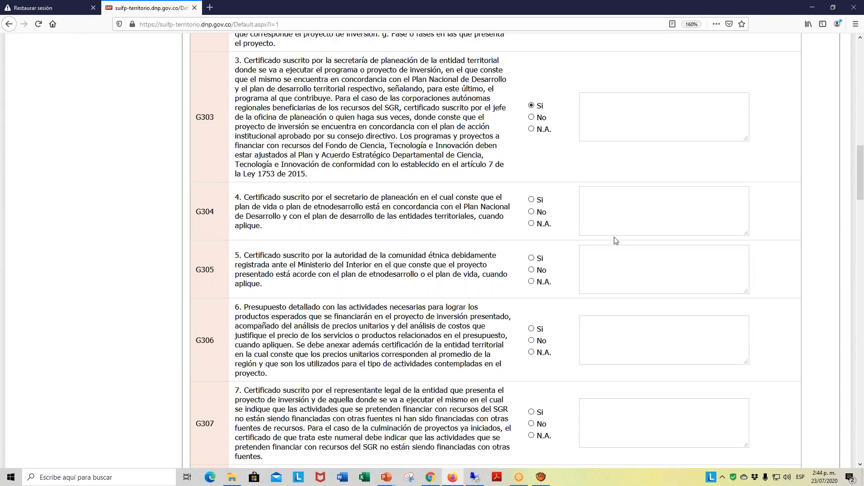
pyautogui.click(538, 226)
pyautogui.press('Tab')
pyautogui.write('No aplica')
pyautogui.hotkey('ctrl', 'a')
pyautogui.hotkey('ctrl', 'c')
pyautogui.click(531, 282)
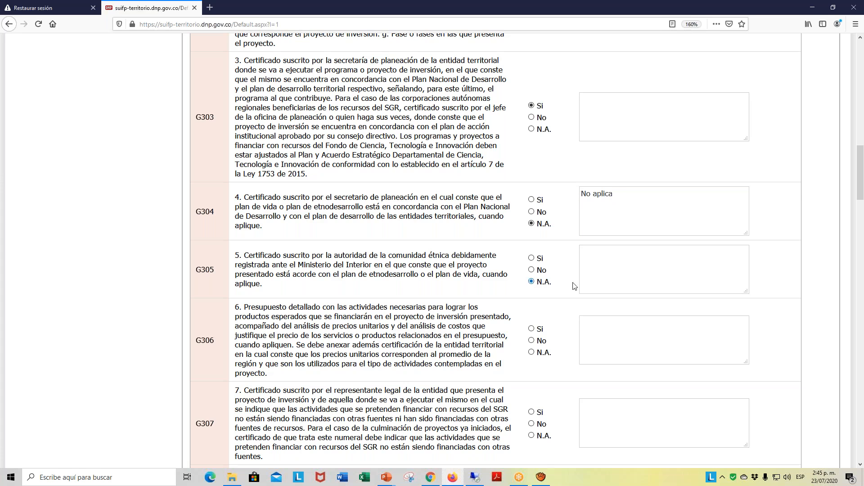
pyautogui.click(595, 266)
pyautogui.hotkey('ctrl', 'v')
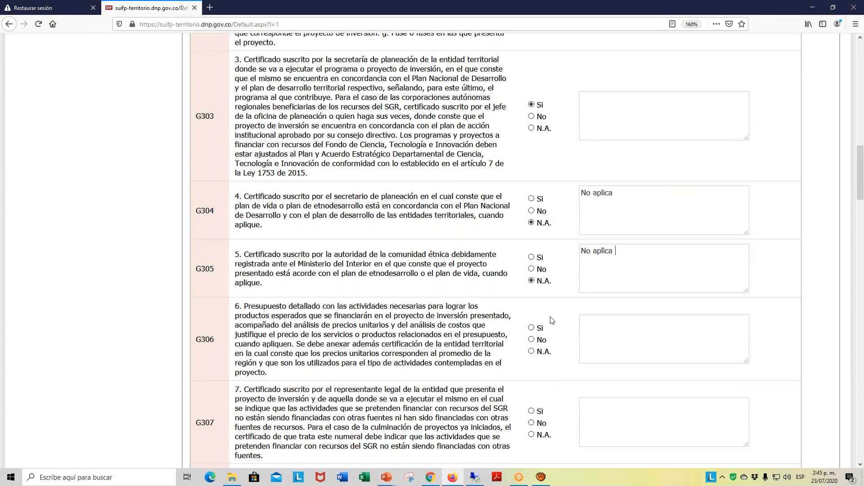
# - Answer requirement G306 with Si and G307 with N.A., adding the observation "No aplica" to G307
pyautogui.scroll(-3, 552, 322)
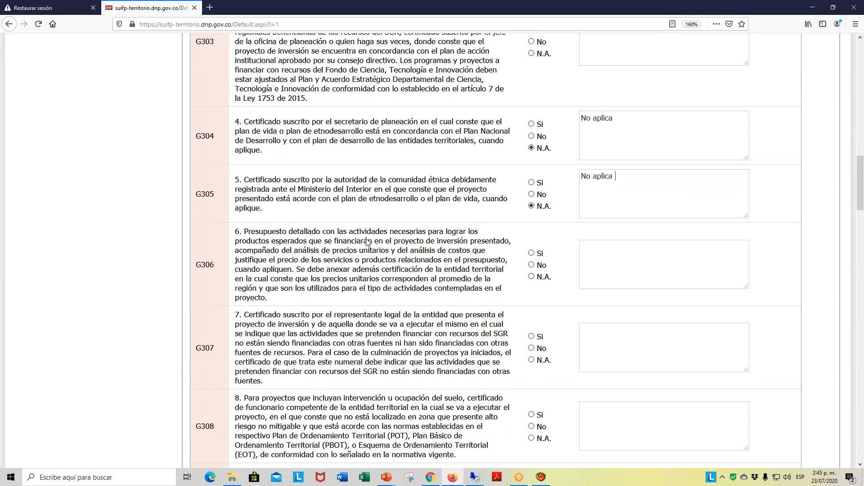
pyautogui.click(531, 253)
pyautogui.scroll(-3, 675, 284)
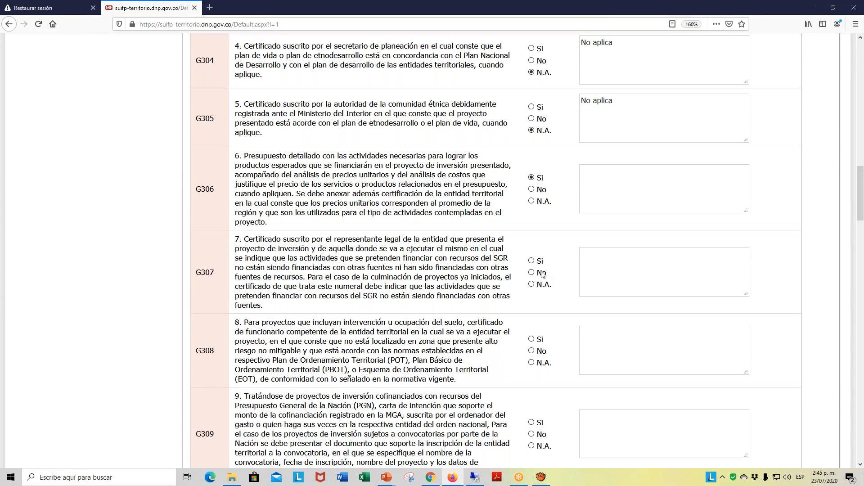
pyautogui.click(532, 284)
pyautogui.press('Tab')
pyautogui.hotkey('ctrl', 'v')
# - Mark requirements G308, G309 and G310 as N.A., each with the observation "No aplica"
pyautogui.scroll(-3, 382, 352)
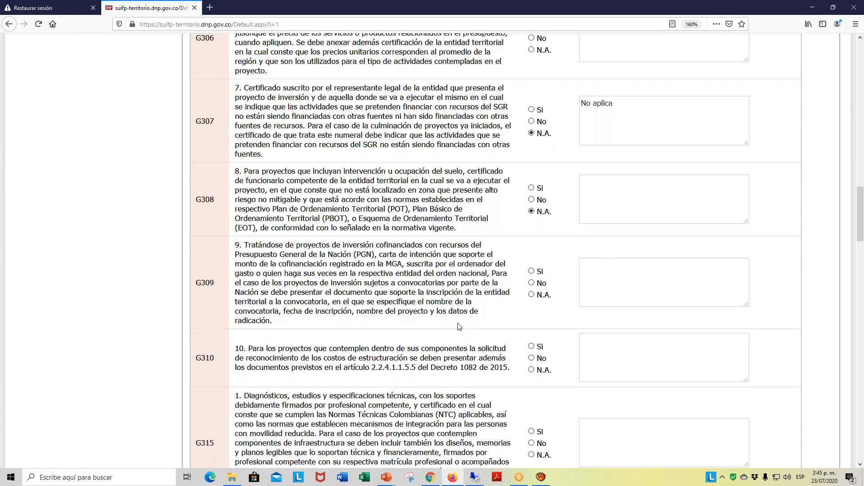
pyautogui.hotkey('ctrl', 'v')
pyautogui.click(544, 292)
pyautogui.write('No aplica')
pyautogui.click(532, 369)
pyautogui.hotkey('ctrl', 'v')
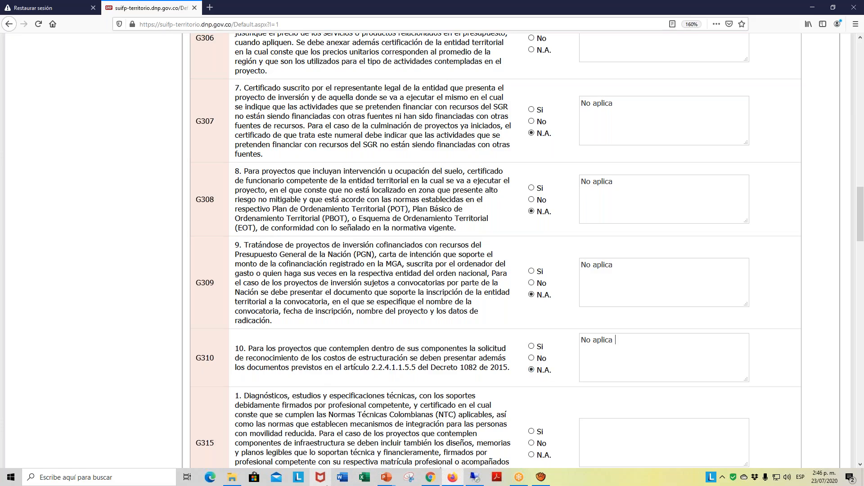
# - Set requirements G315 and G316 to N.A. with "No aplica" as the observation
pyautogui.scroll(-5, 190, 388)
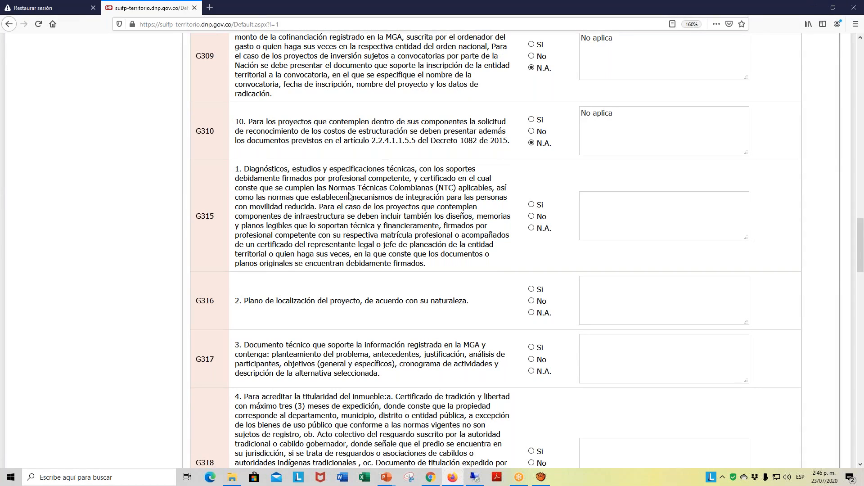
pyautogui.click(532, 229)
pyautogui.hotkey('ctrl', 'v')
pyautogui.click(532, 313)
pyautogui.hotkey('ctrl', 'v')
# - Answer requirement G317 with Si, and G318, G319 and G320 with N.A. and the observation "No aplica"
pyautogui.scroll(-2, 342, 356)
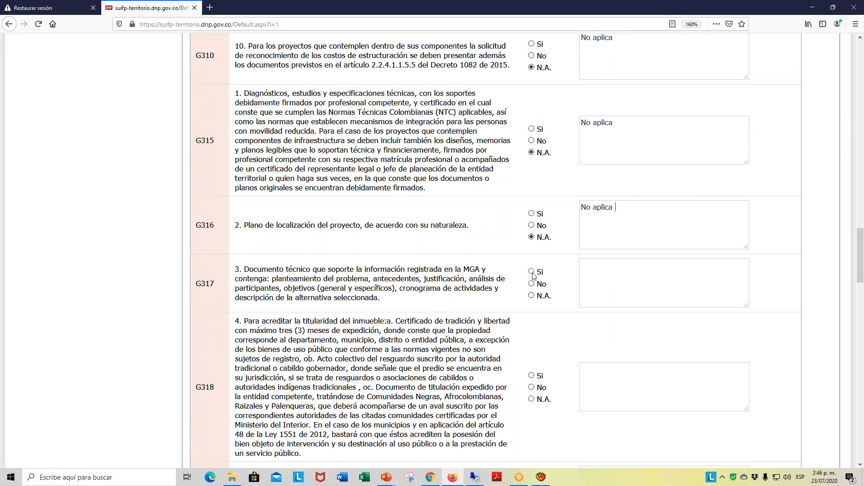
pyautogui.scroll(-2, 608, 283)
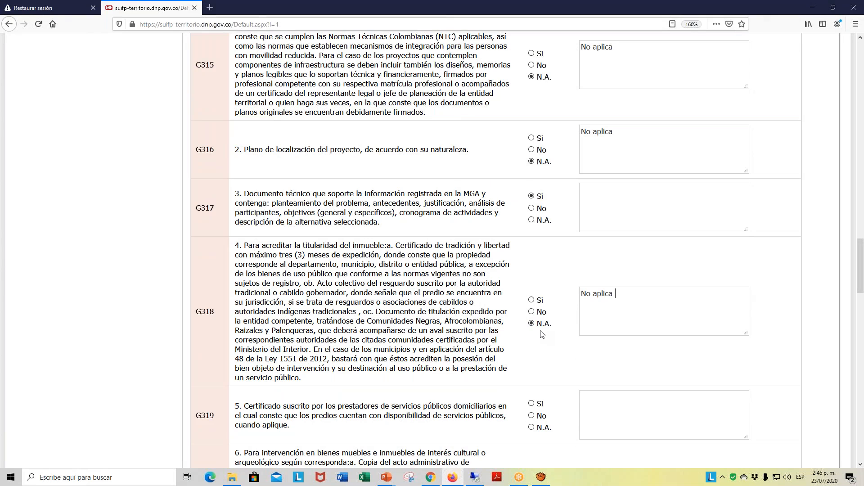
pyautogui.scroll(-3, 311, 417)
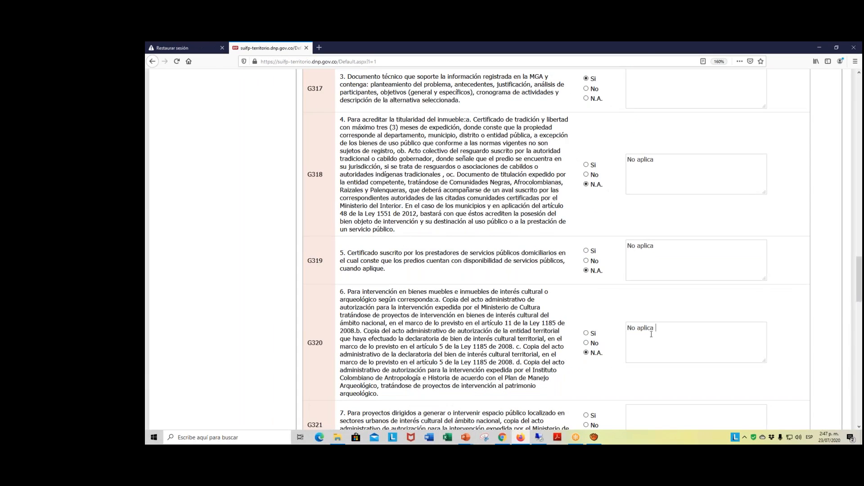
# - Answer requirements G321 and G322 with N.A. and the observation "No aplica"
pyautogui.scroll(-3, 653, 332)
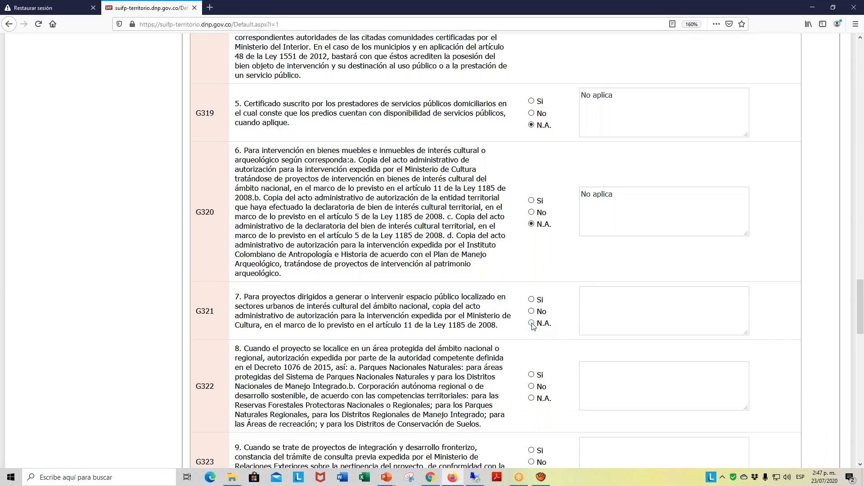
pyautogui.hotkey('ctrl', 'v')
pyautogui.scroll(-2, 361, 284)
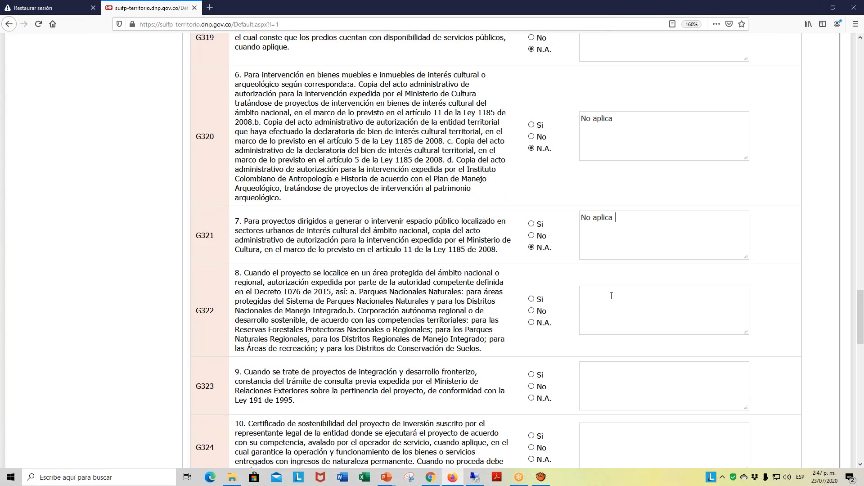
pyautogui.hotkey('ctrl', 'v')
pyautogui.click(532, 322)
# - Complete the general requirements by answering G323 through G326 with N.A. and the observation "No aplica"
pyautogui.scroll(-6, 378, 412)
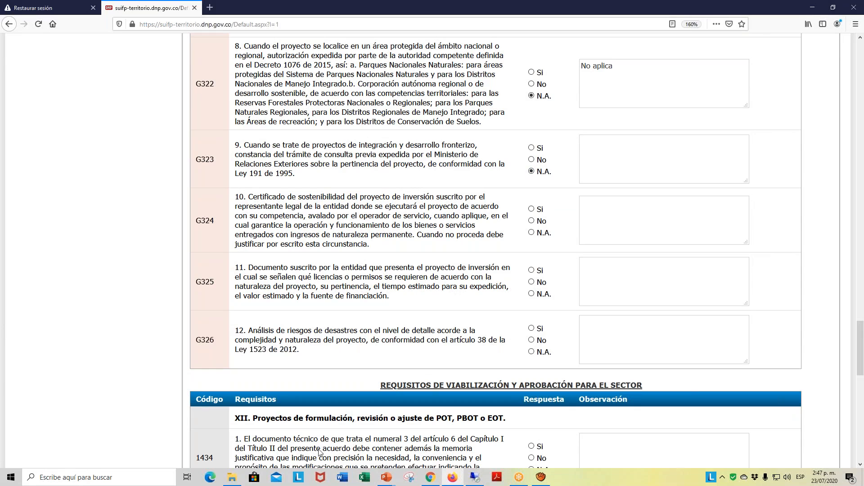
pyautogui.hotkey('ctrl', 'v')
pyautogui.click(531, 233)
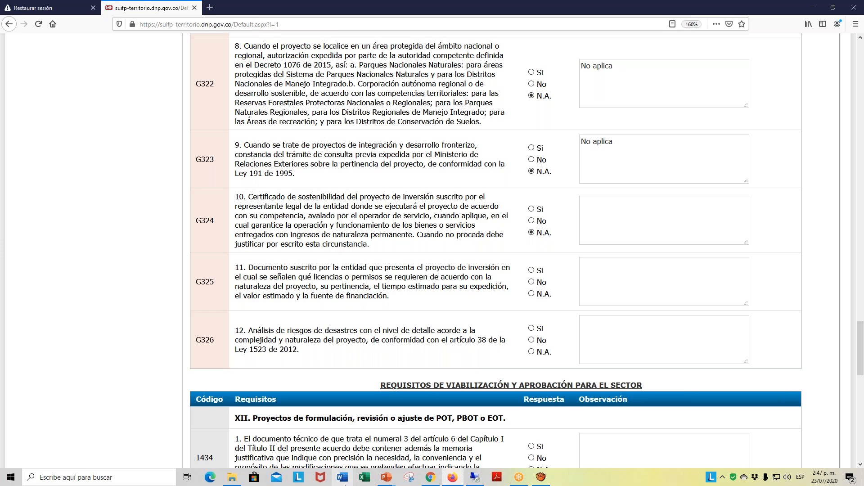
pyautogui.hotkey('ctrl', 'v')
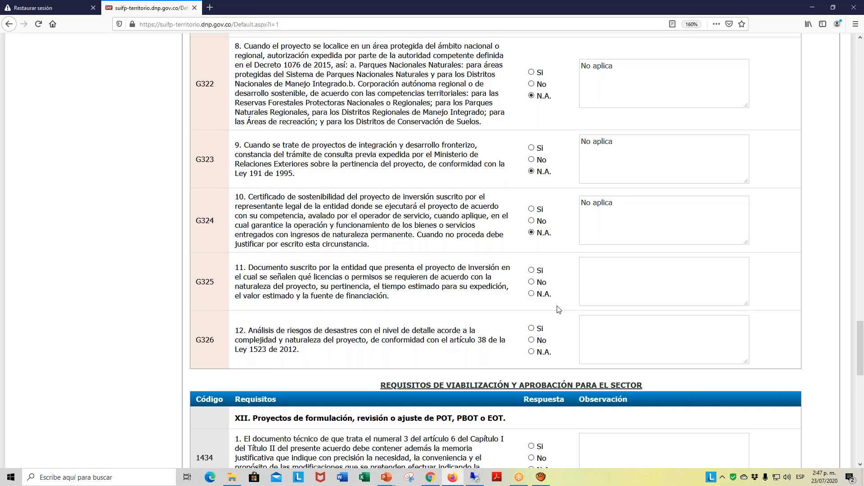
pyautogui.click(531, 294)
pyautogui.hotkey('ctrl', 'v')
pyautogui.click(532, 353)
pyautogui.hotkey('ctrl', 'v')
# - Review the sector viability and approval requirements 1434 to 1438 for POT, PBOT or EOT formulation, revision or adjustment projects
pyautogui.scroll(-8, 597, 360)
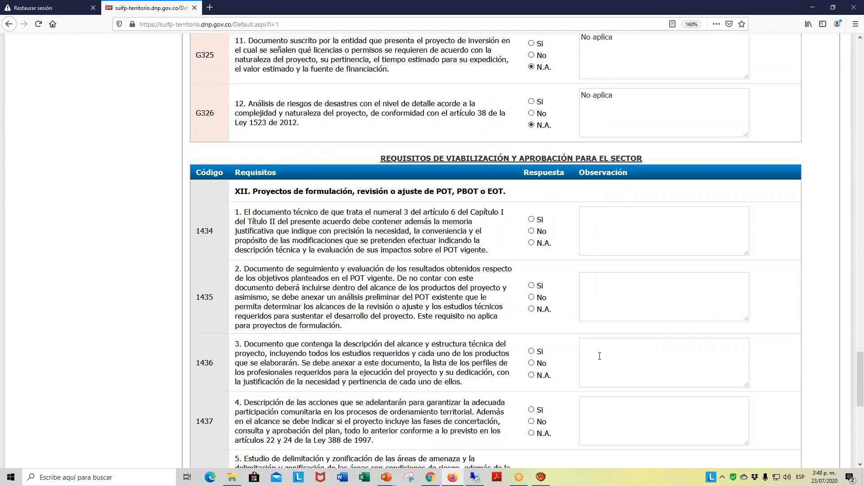
pyautogui.scroll(-3, 599, 356)
pyautogui.scroll(6, 600, 356)
pyautogui.scroll(-4, 527, 221)
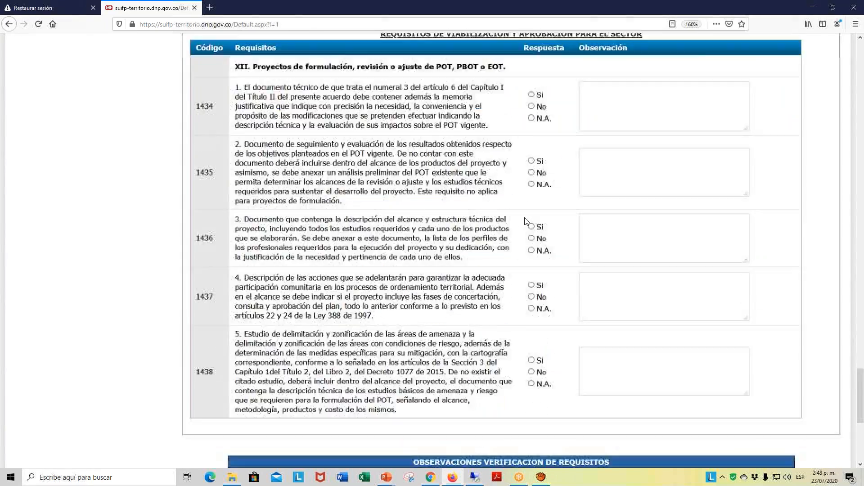
pyautogui.scroll(1, 526, 223)
pyautogui.scroll(3, 527, 222)
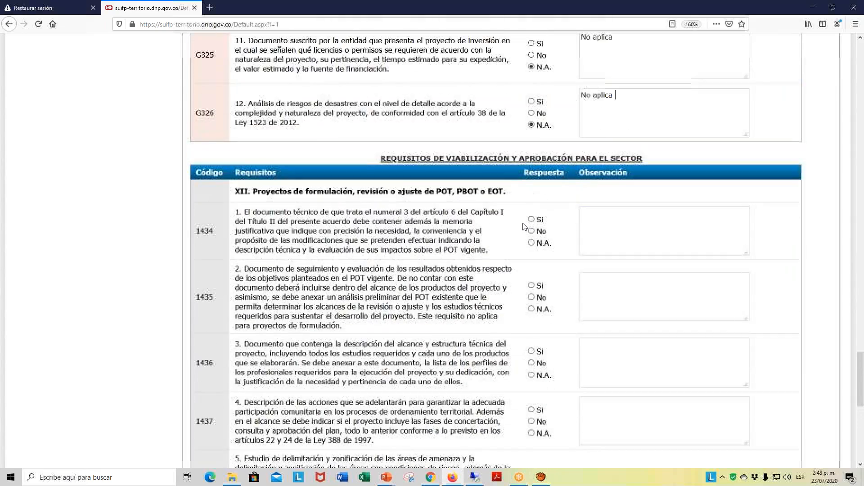
pyautogui.scroll(-1, 524, 226)
pyautogui.scroll(-1, 524, 226)
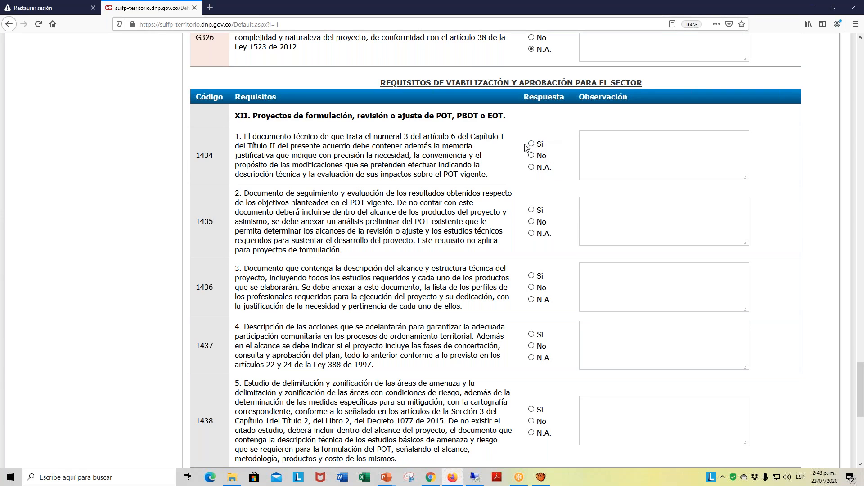
# - Answer sector requirement 1434 with Si and the observation "En proceso de elaboración"
pyautogui.click(531, 145)
pyautogui.write('En')
pyautogui.write(' porces')
pyautogui.press('BackSpace')
pyautogui.press('BackSpace')
pyautogui.press('BackSpace')
pyautogui.press('BackSpace')
pyautogui.press('BackSpace')
pyautogui.press('BackSpace')
pyautogui.write('roceso de elaborac')
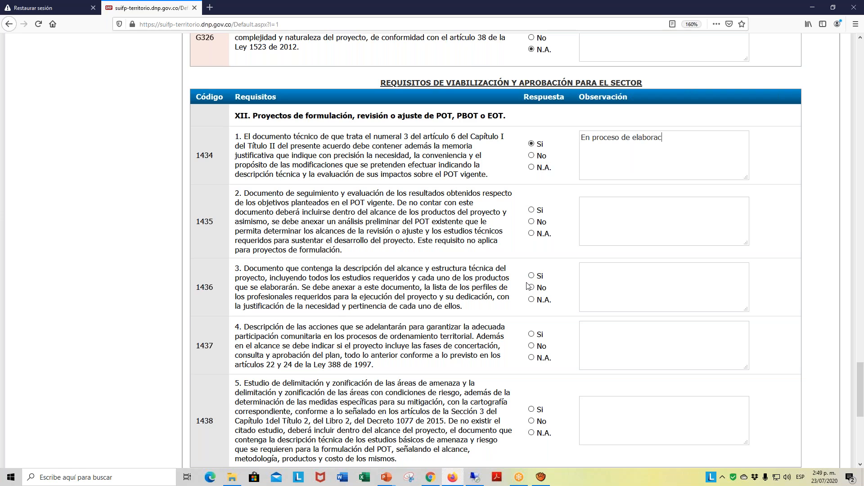
pyautogui.write('iòn ')
pyautogui.write('ón')
pyautogui.scroll(-3, 436, 188)
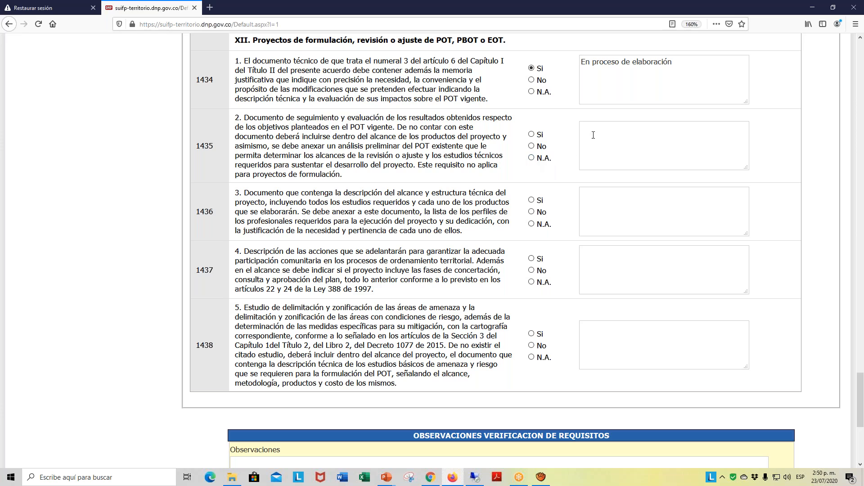
# - Answer requirement 1435 with N.A. and the observation "En este momento estamos en el proceso de Revisión"
pyautogui.click(531, 158)
pyautogui.write('es este momento estamos en')
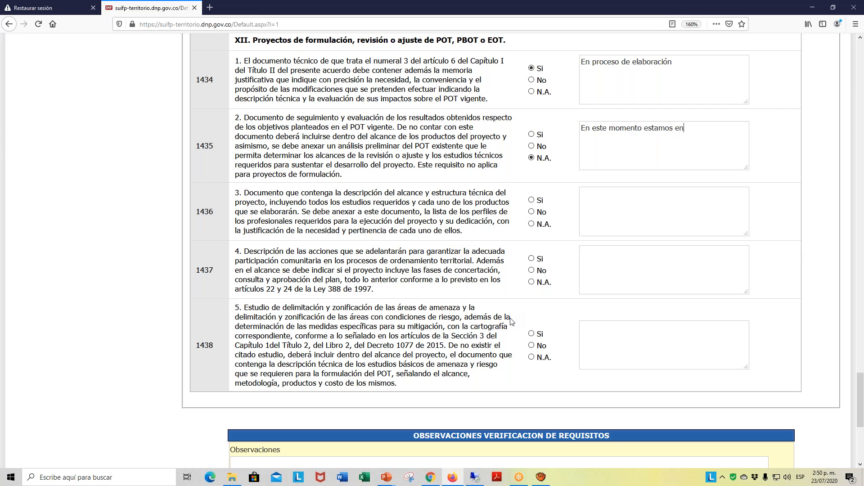
pyautogui.write(' el proceso de Revisiòn')
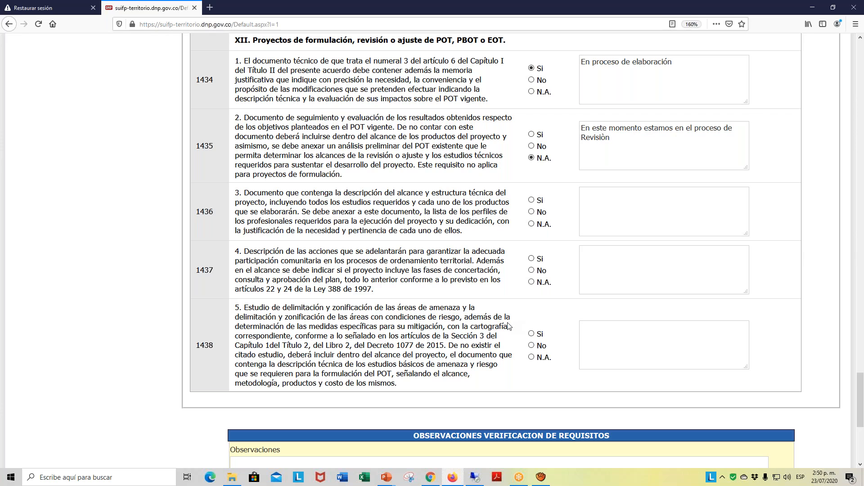
pyautogui.press('BackSpace')
pyautogui.press('BackSpace')
# - Answer requirement 1436 with Si, and 1437 and 1438 with N.A. and the same observation as requirement 1435
pyautogui.click(531, 201)
pyautogui.scroll(-3, 340, 296)
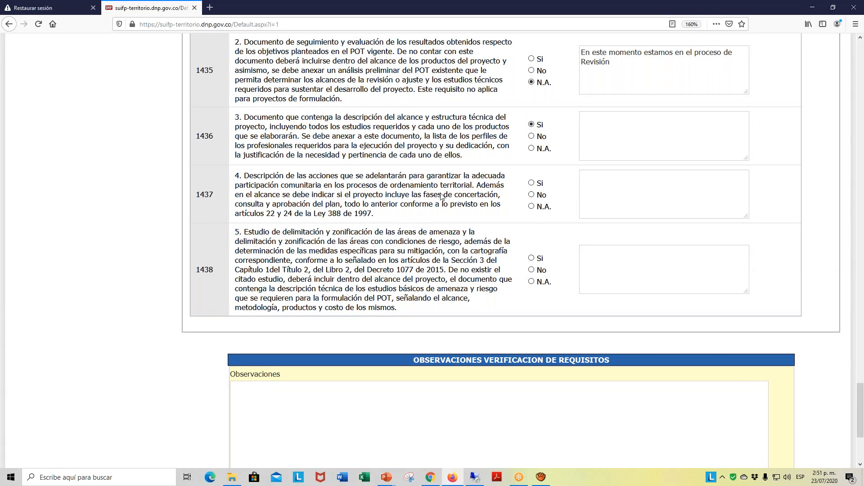
pyautogui.click(532, 208)
pyautogui.moveTo(633, 68); pyautogui.dragTo(580, 54)
pyautogui.hotkey('ctrl', 'c')
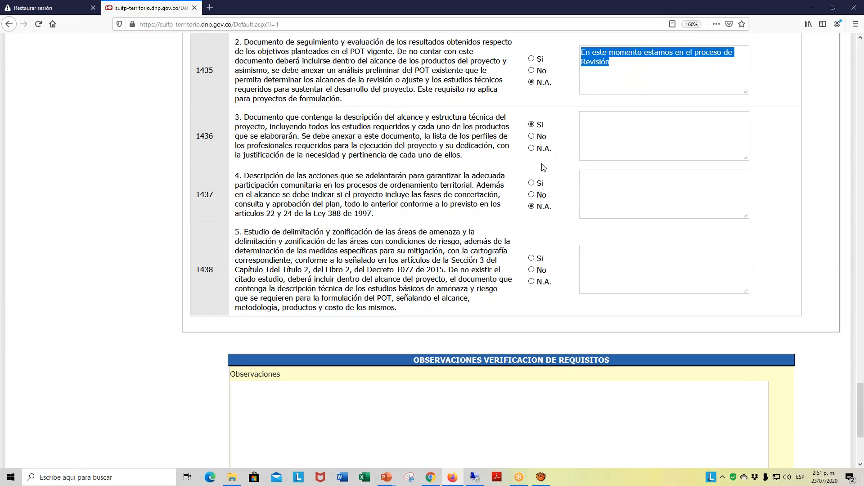
pyautogui.click(590, 178)
pyautogui.hotkey('ctrl', 'v')
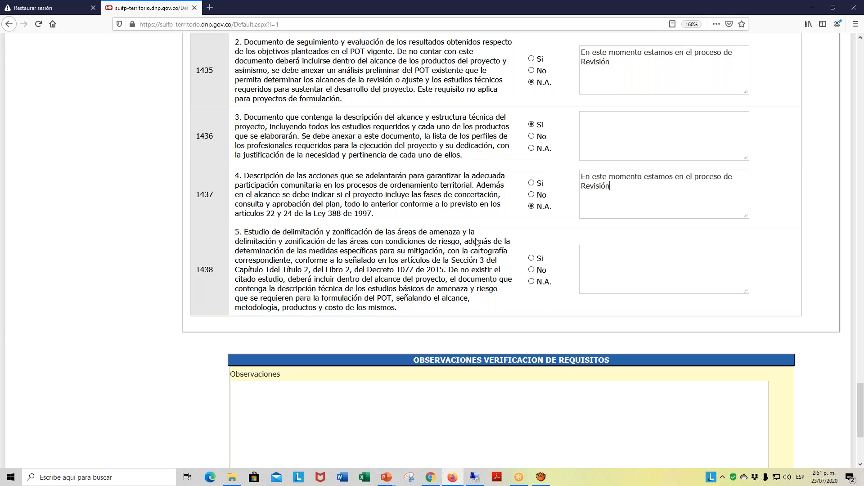
pyautogui.click(531, 282)
pyautogui.hotkey('ctrl', 'v')
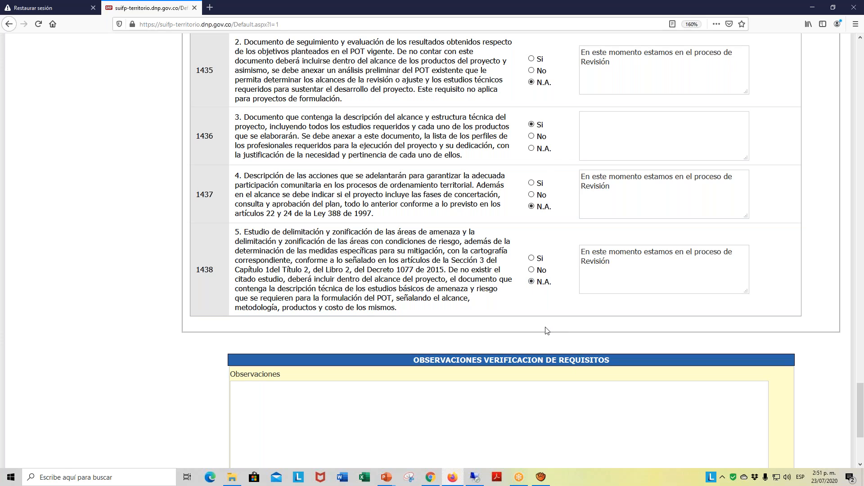
# - Enter the verification observation "Se validaron los requisitos generales y especìficos del Proyecto" and verify and save the questionnaire
pyautogui.scroll(-3, 476, 396)
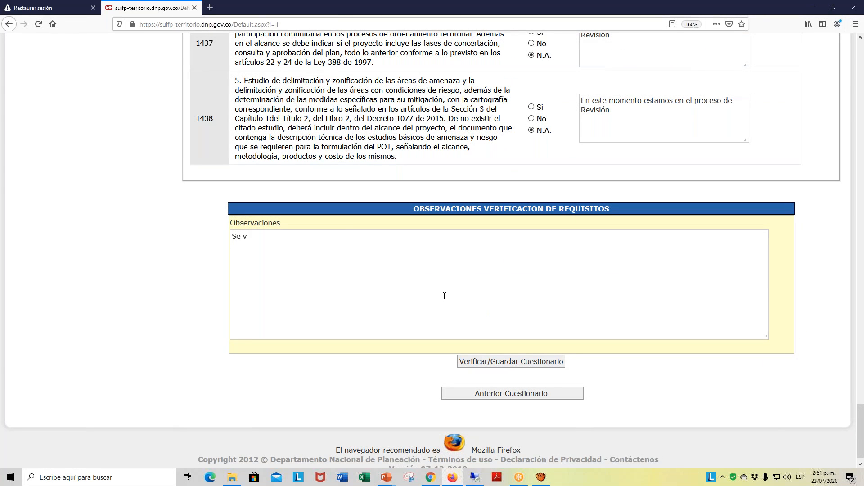
pyautogui.write('alidaron')
pyautogui.scroll(20, 332, 307)
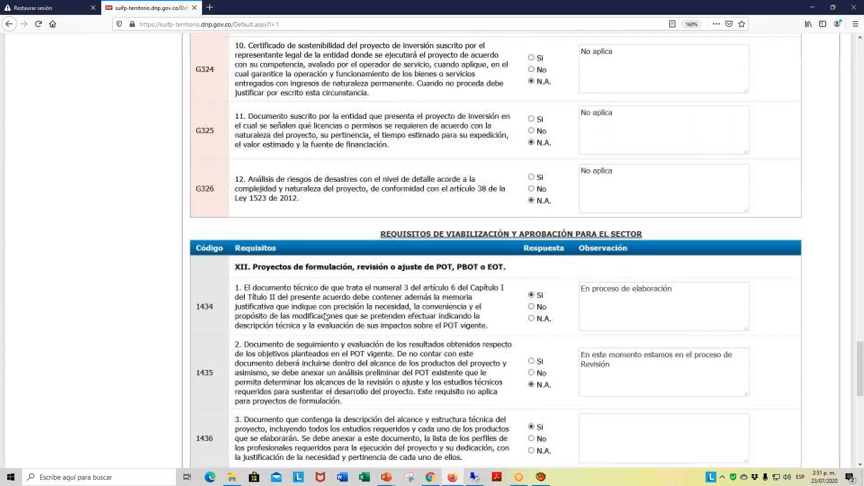
pyautogui.scroll(12, 323, 318)
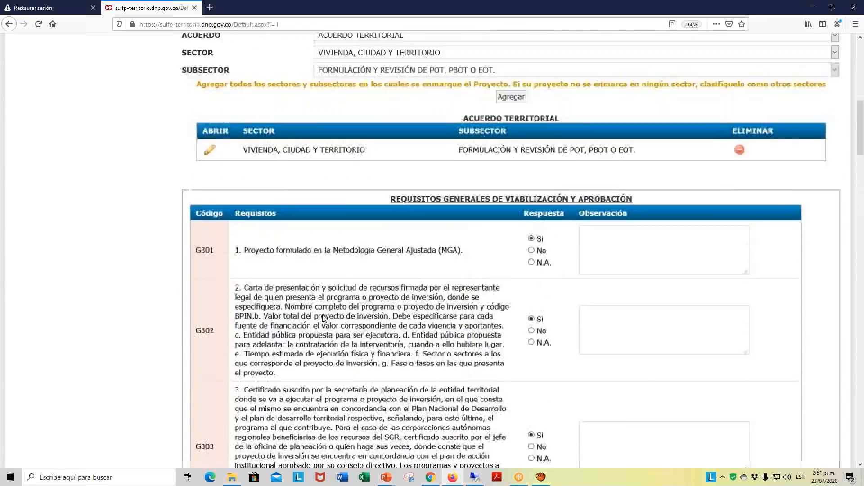
pyautogui.moveTo(176, 46)
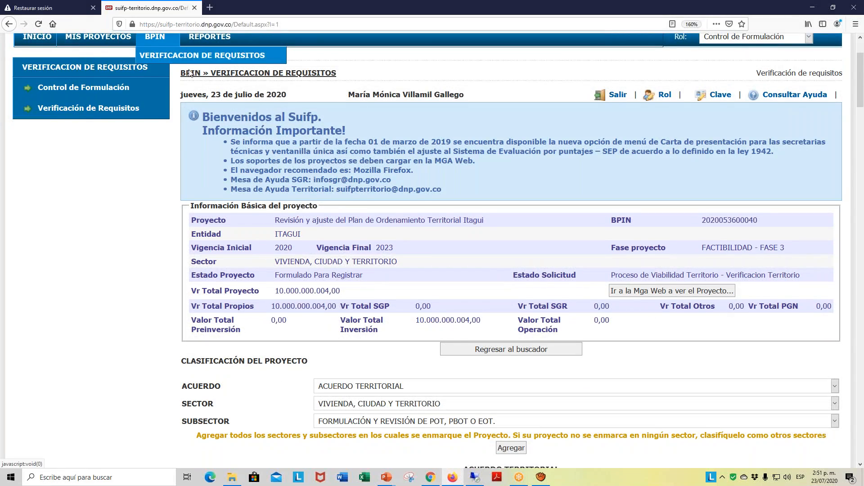
pyautogui.scroll(-15, 199, 107)
pyautogui.scroll(-15, 203, 118)
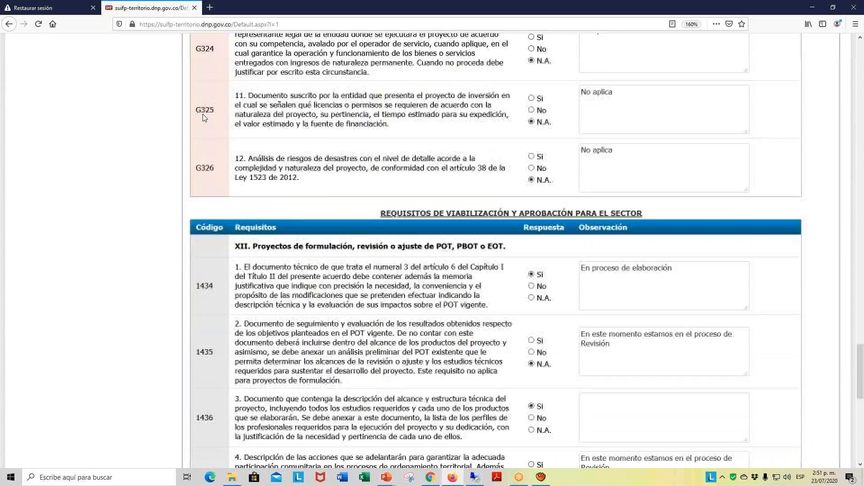
pyautogui.write('los re')
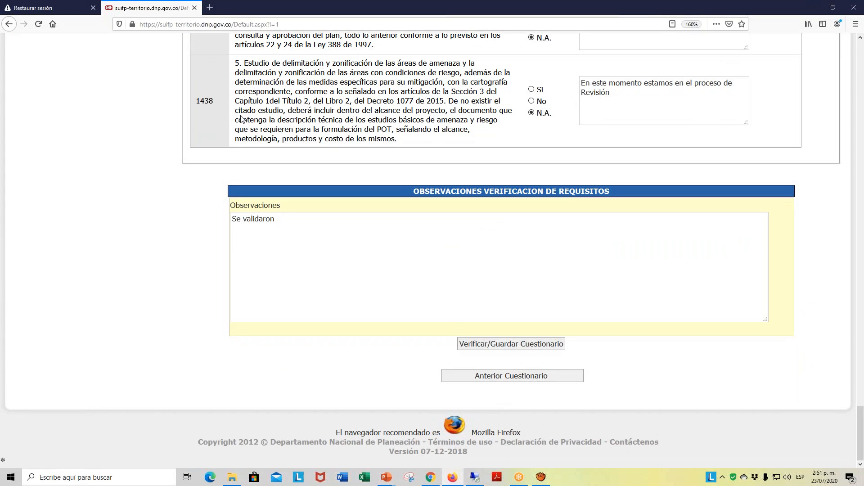
pyautogui.write('quisitos generales y específicos')
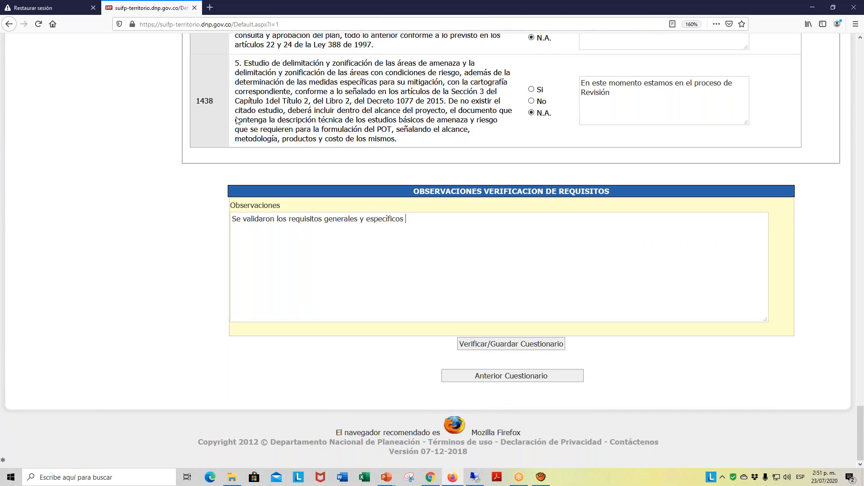
pyautogui.write('ecificos del Proyecto')
pyautogui.click(523, 346)
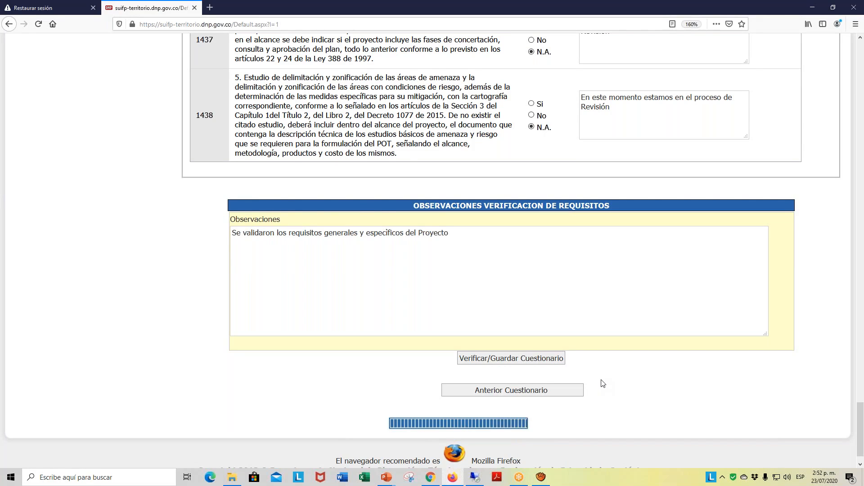
# - Continue from the saved questionnaire to the result page and send the project to Viabilidad
pyautogui.scroll(-3, 612, 347)
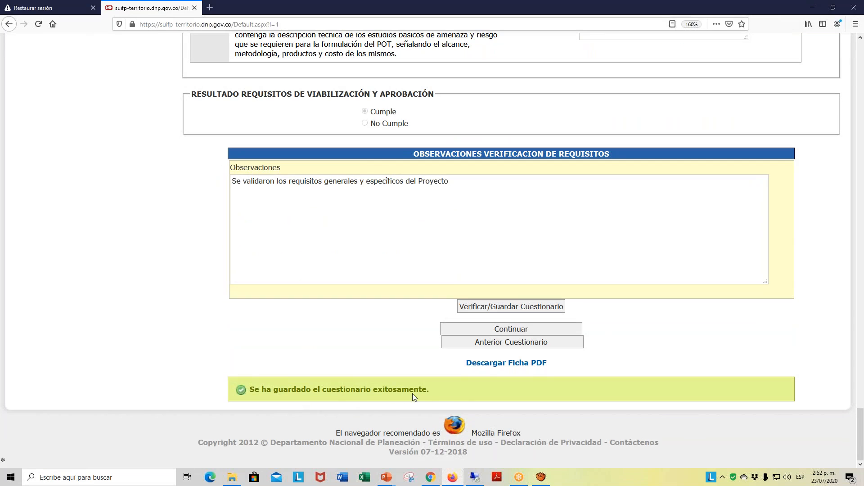
pyautogui.click(523, 331)
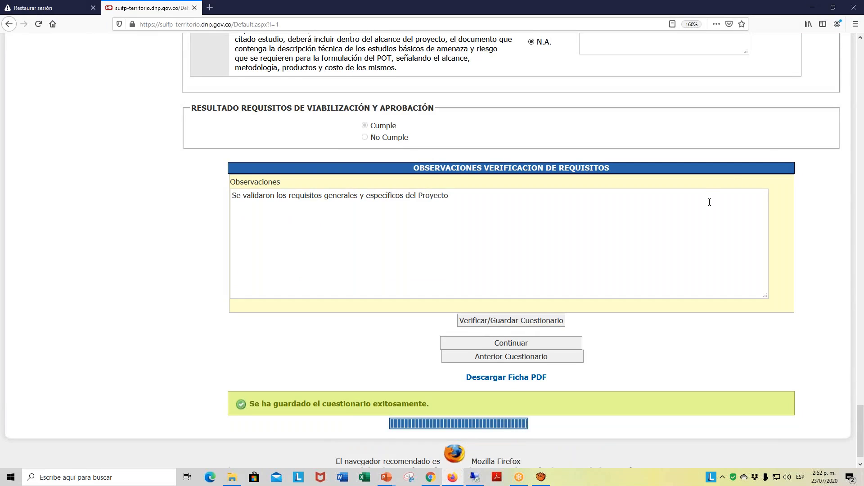
pyautogui.scroll(10, 709, 202)
pyautogui.scroll(20, 709, 202)
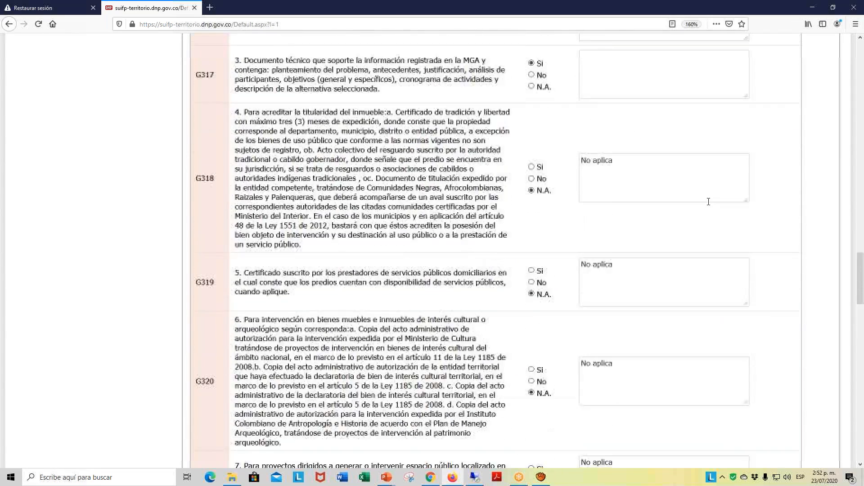
pyautogui.scroll(15, 704, 199)
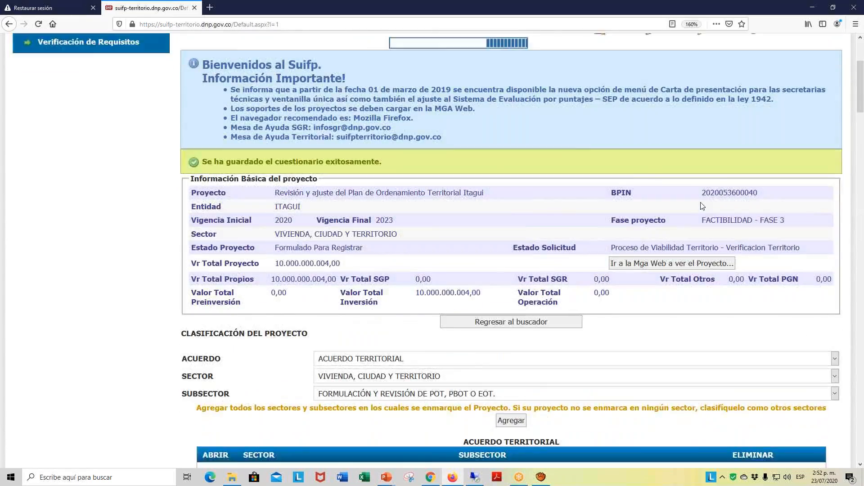
pyautogui.scroll(-6, 782, 242)
pyautogui.scroll(5, 784, 231)
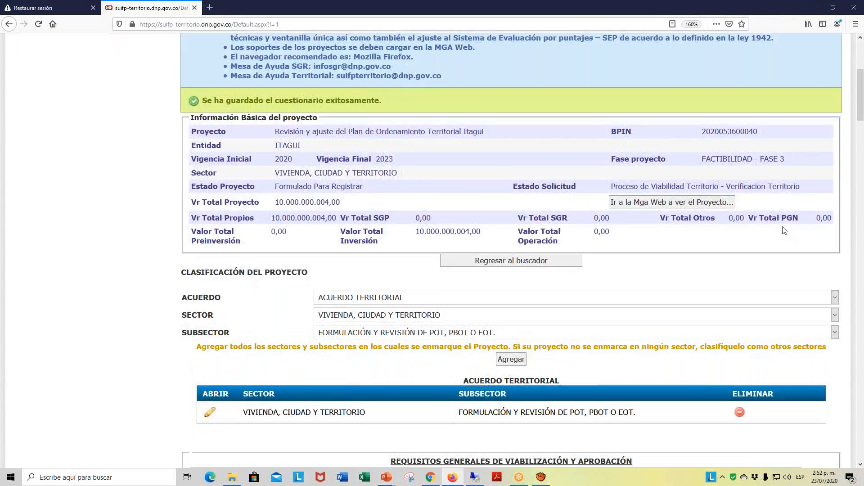
pyautogui.scroll(2, 784, 230)
pyautogui.scroll(5, 784, 231)
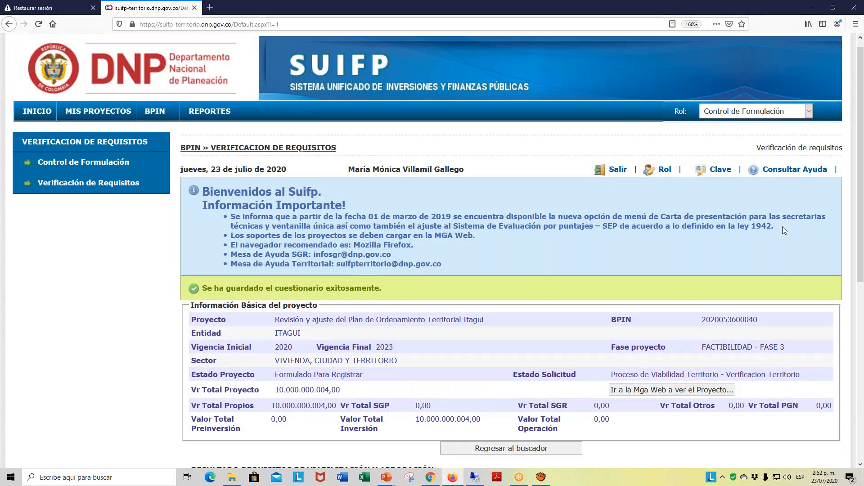
pyautogui.scroll(-5, 806, 140)
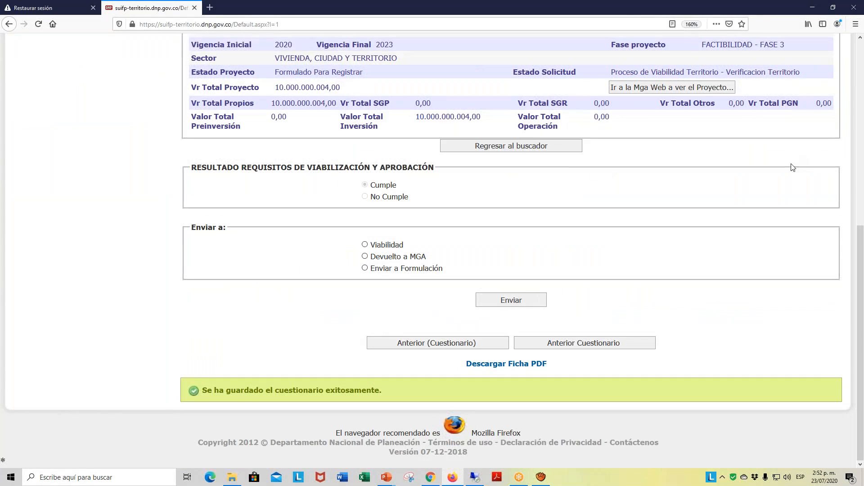
pyautogui.scroll(5, 609, 339)
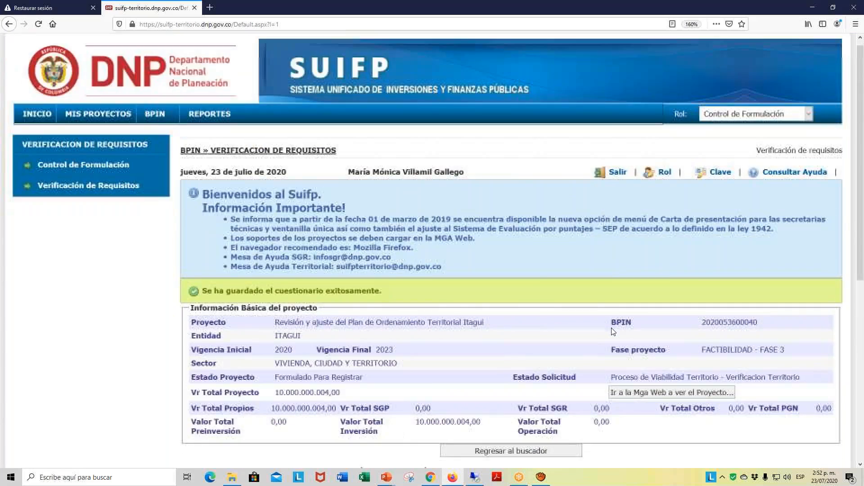
pyautogui.scroll(-5, 586, 347)
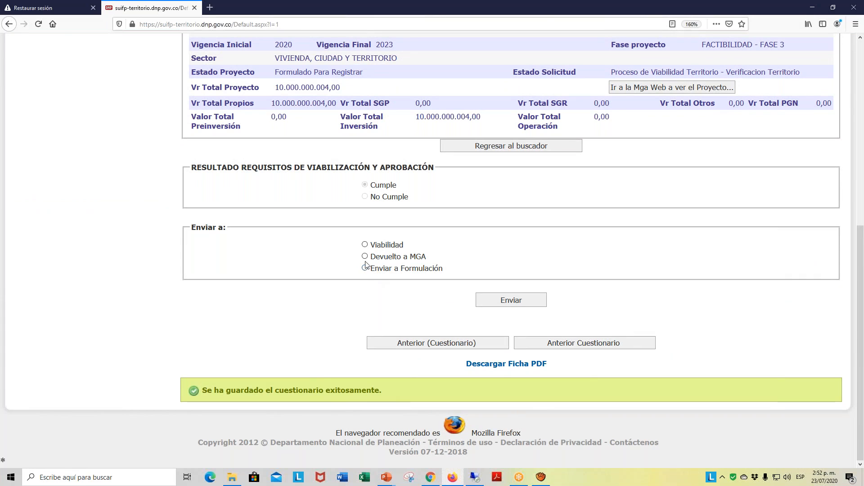
pyautogui.click(365, 245)
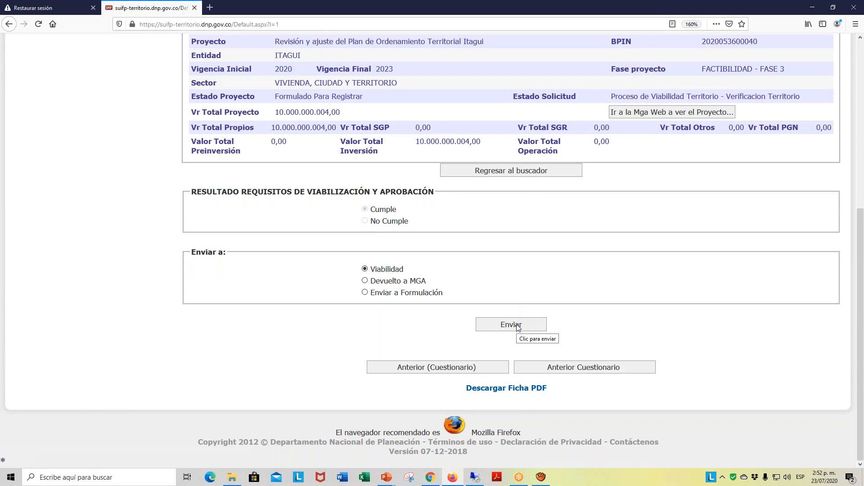
pyautogui.click(518, 326)
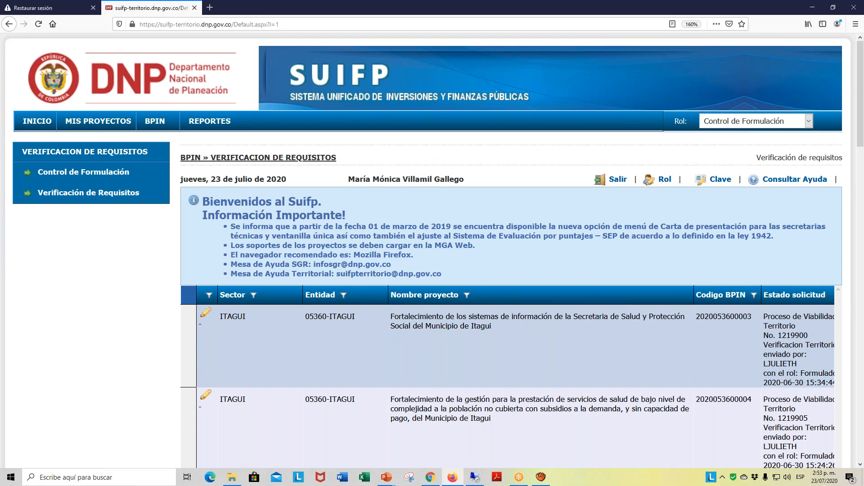
# - Examine the list of Itagui projects in requirements verification to check whether the sent project still appears
pyautogui.scroll(-7, 586, 355)
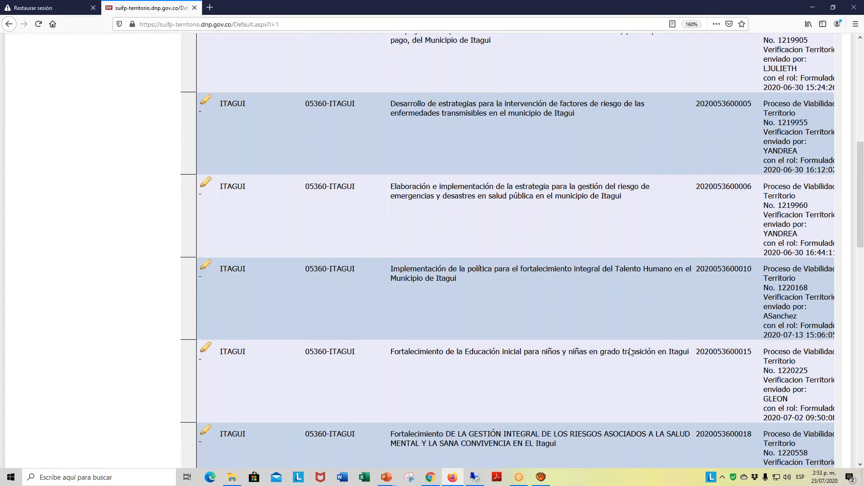
pyautogui.scroll(-3, 630, 351)
pyautogui.scroll(-4, 631, 351)
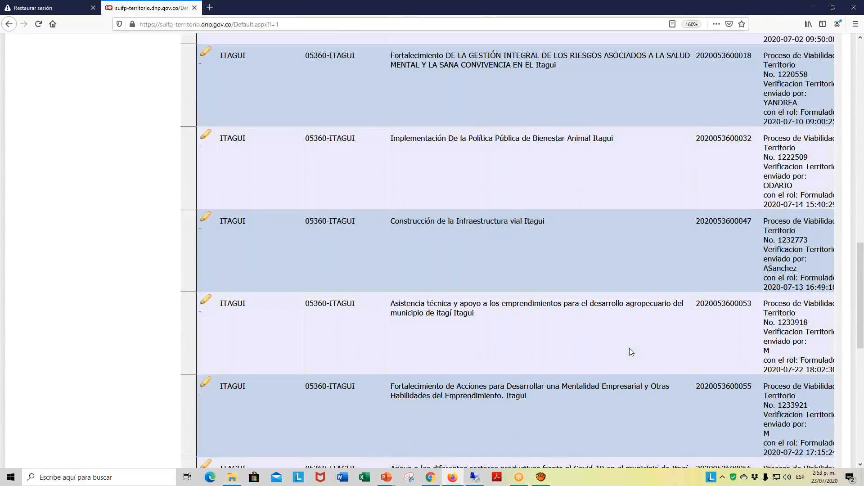
pyautogui.scroll(-3, 630, 351)
pyautogui.scroll(20, 630, 351)
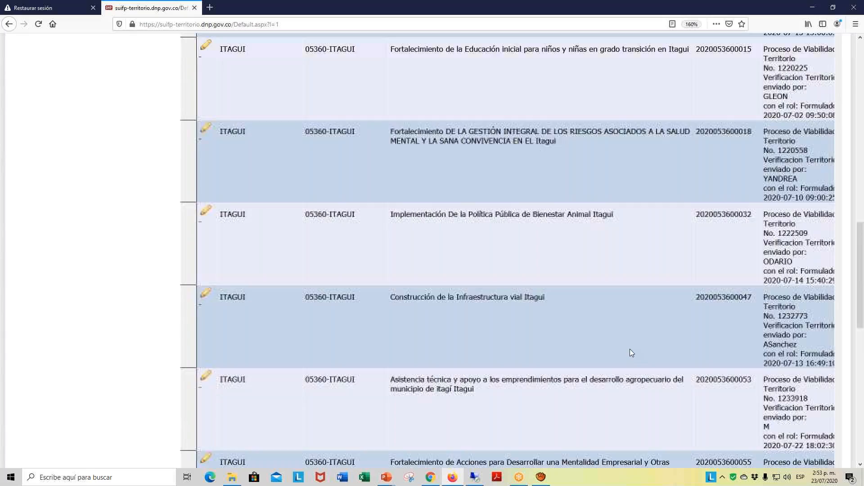
pyautogui.scroll(2, 628, 353)
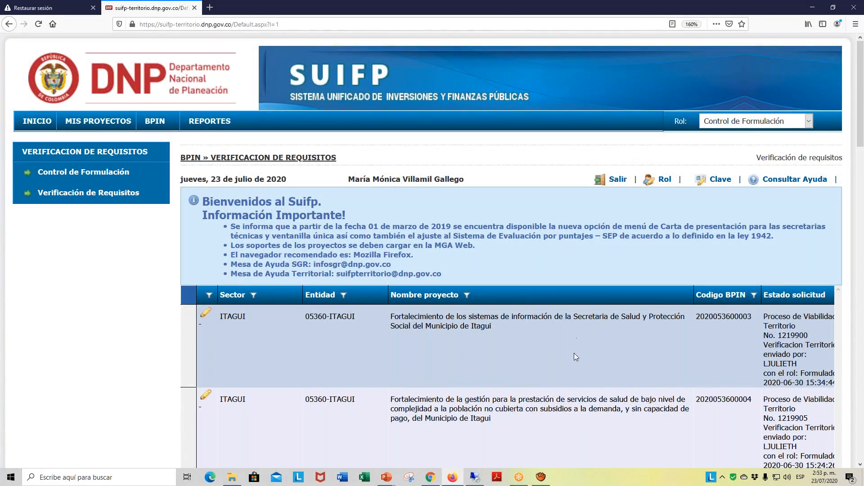
pyautogui.scroll(-20, 575, 353)
pyautogui.scroll(-4, 576, 352)
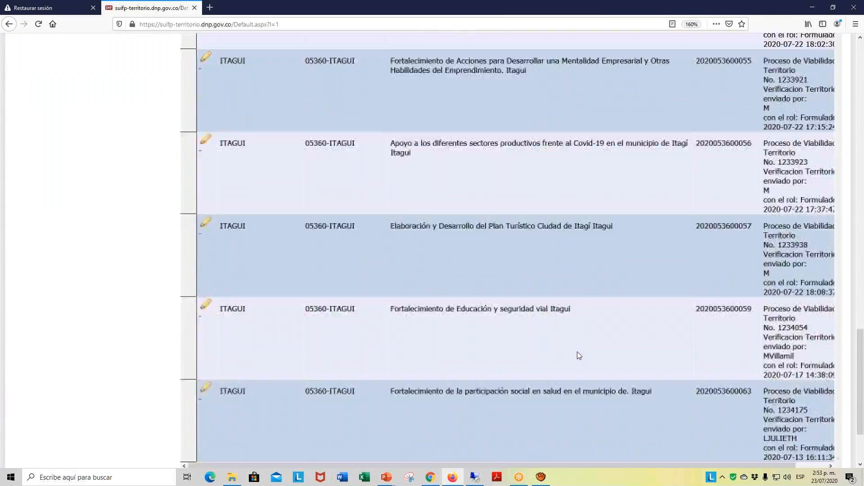
pyautogui.scroll(13, 579, 352)
pyautogui.scroll(10, 579, 350)
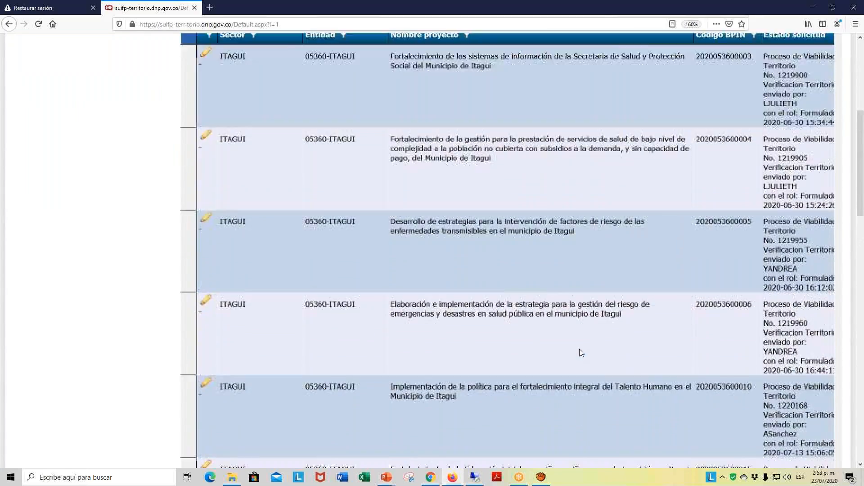
pyautogui.scroll(-3, 742, 308)
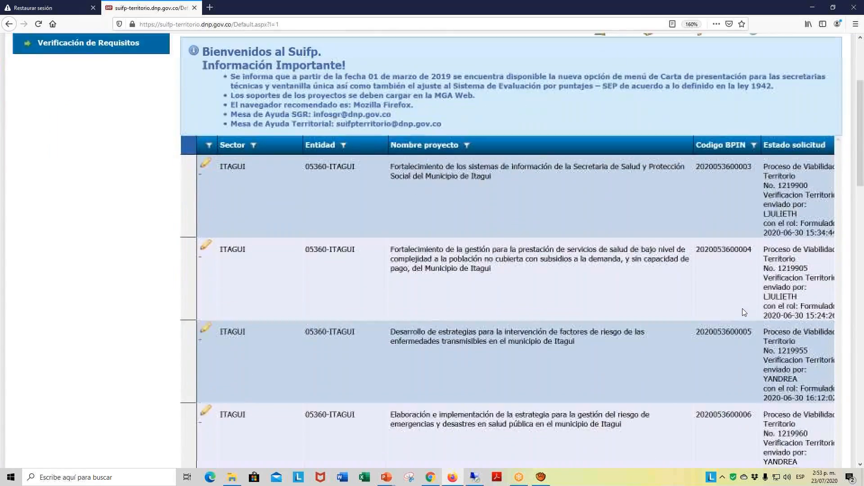
pyautogui.scroll(1, 742, 309)
pyautogui.scroll(2, 744, 298)
pyautogui.scroll(1, 765, 279)
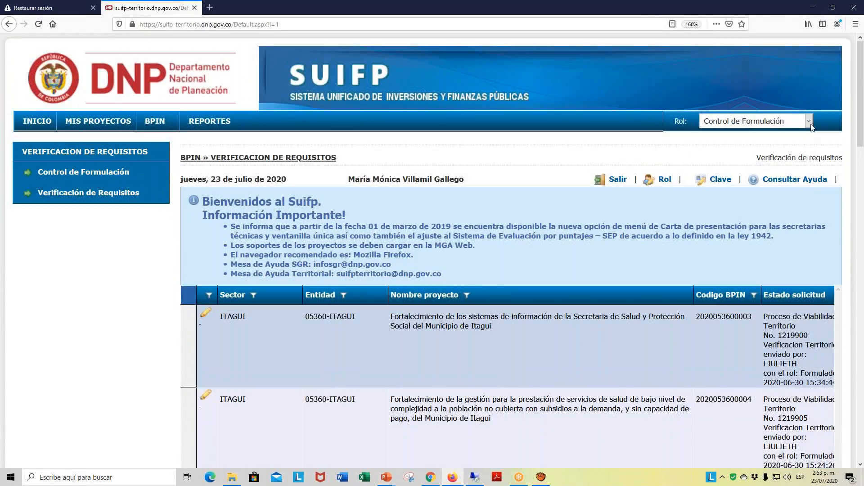
# - Change the role to Control de Viabilidad and open the list of projects awaiting Viabilidad
pyautogui.click(809, 122)
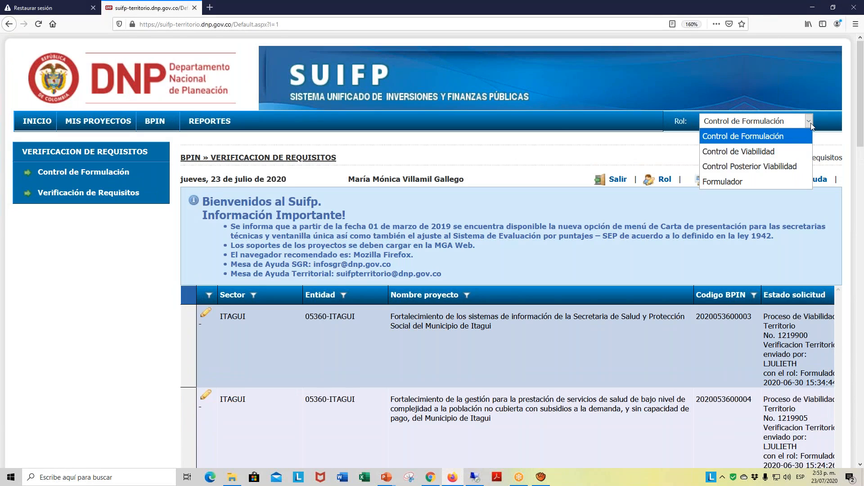
pyautogui.click(764, 152)
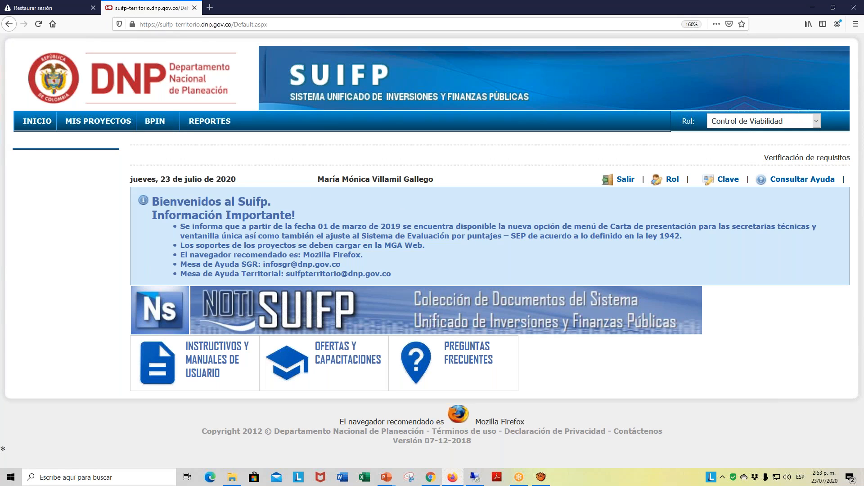
pyautogui.moveTo(158, 122)
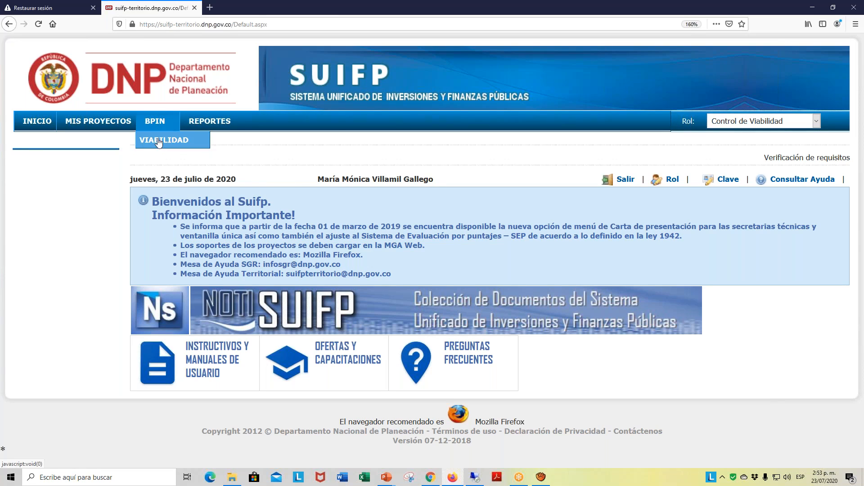
pyautogui.click(158, 143)
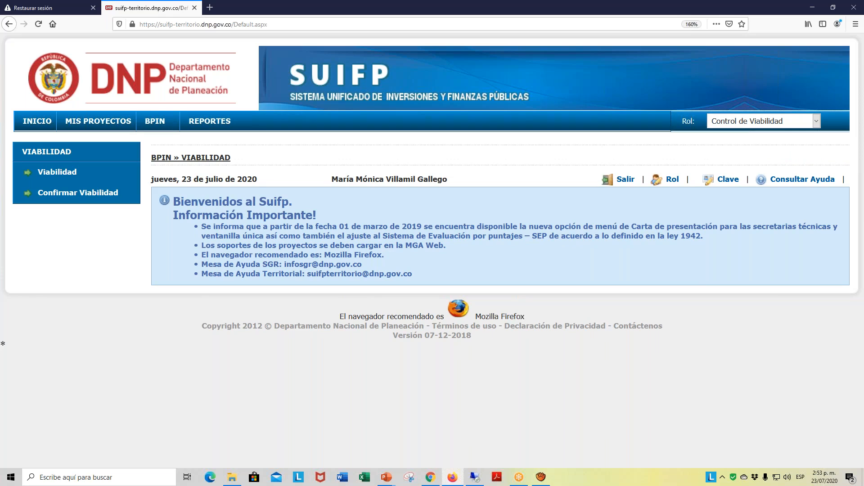
pyautogui.click(80, 178)
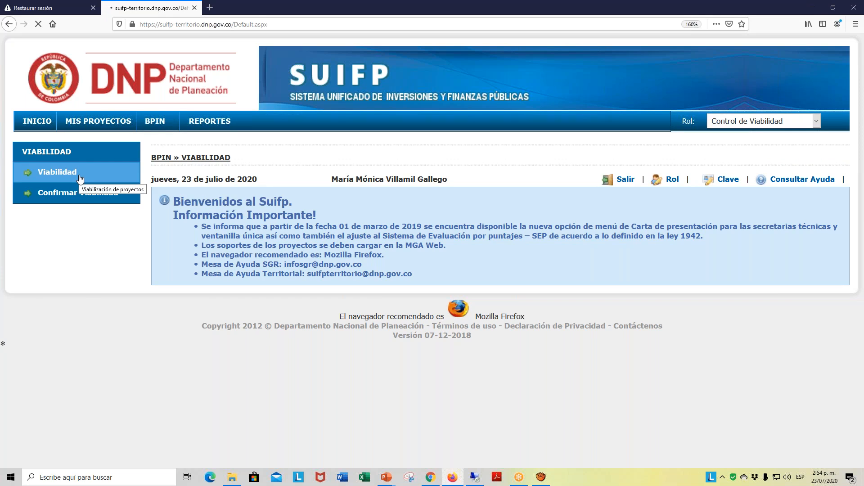
pyautogui.scroll(-1, 460, 347)
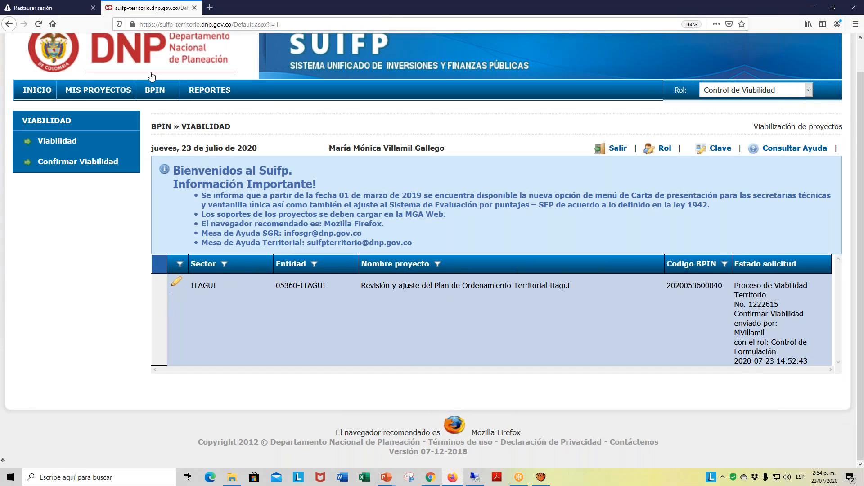
pyautogui.moveTo(153, 87)
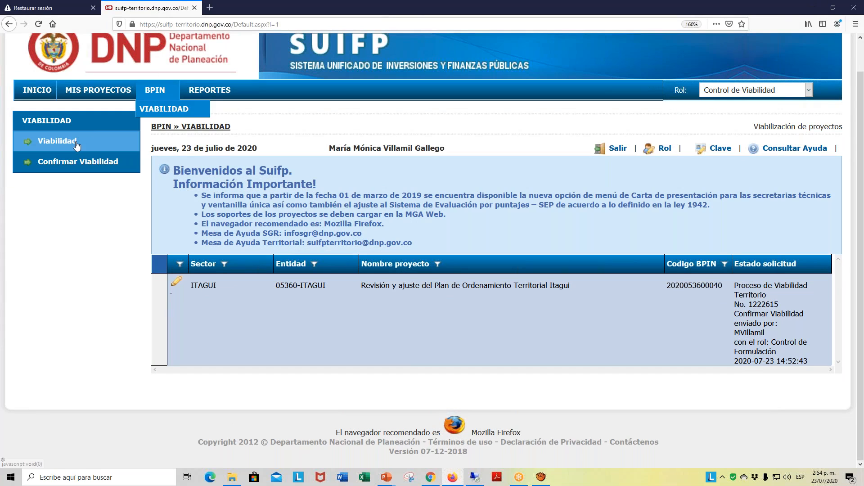
pyautogui.click(176, 286)
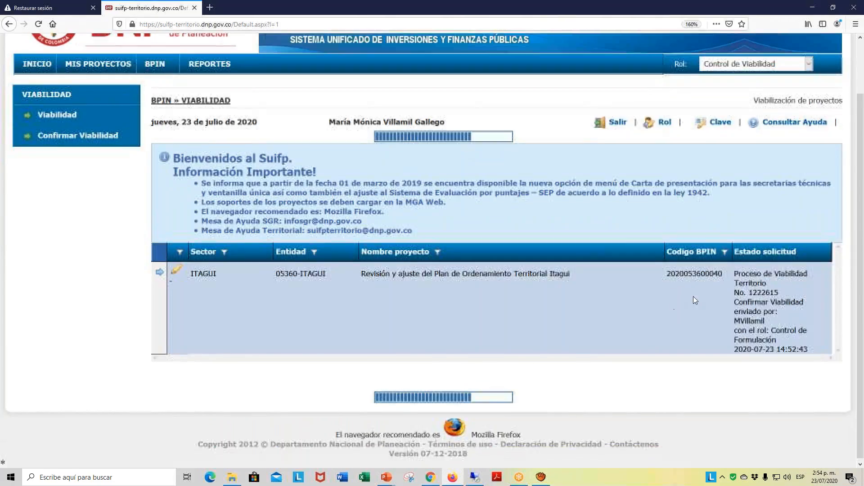
pyautogui.scroll(-5, 706, 280)
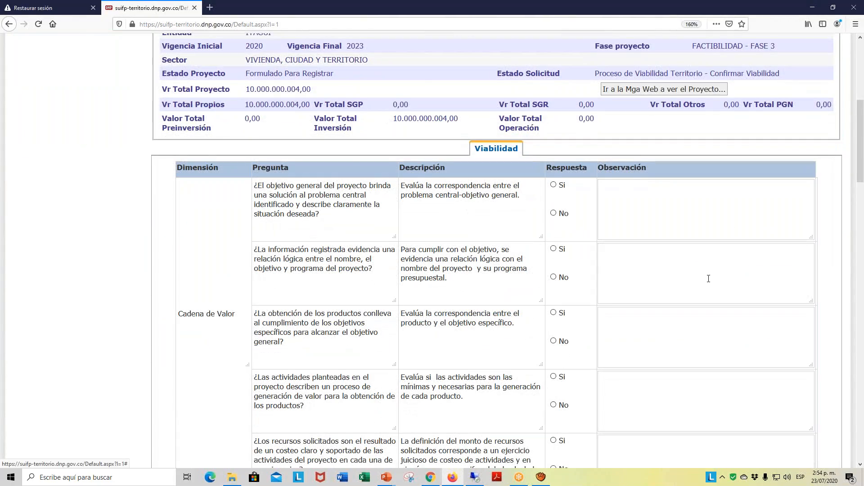
pyautogui.scroll(-15, 709, 279)
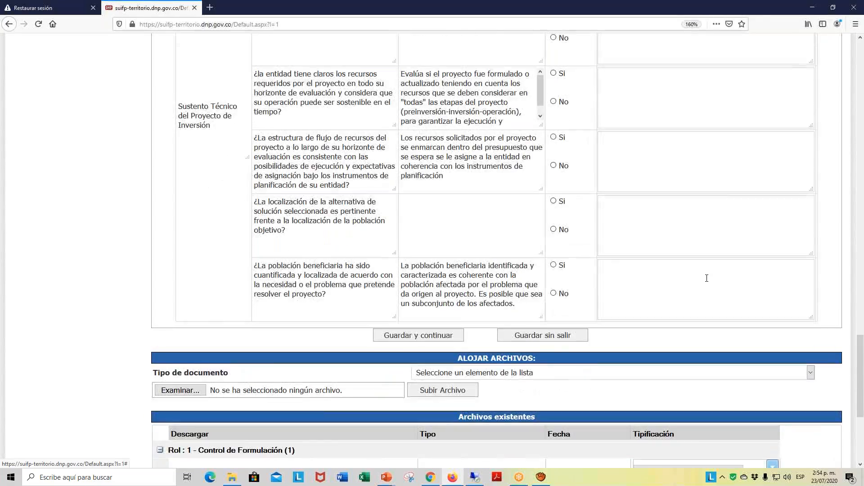
pyautogui.scroll(20, 706, 278)
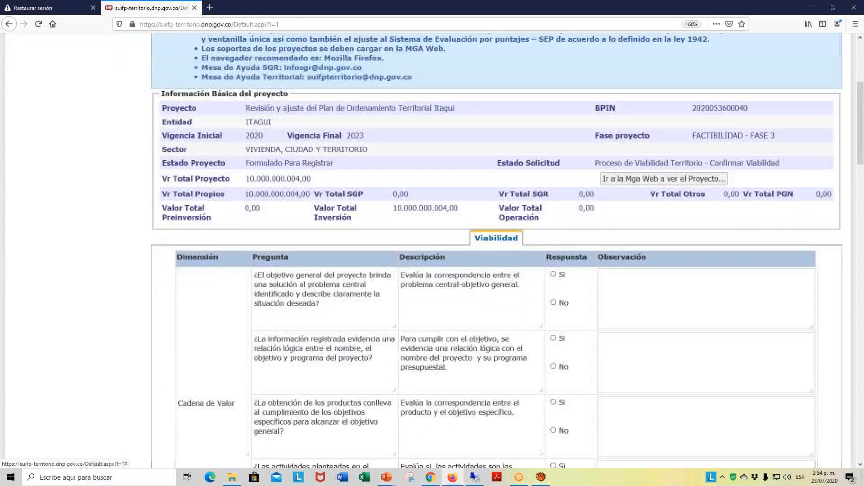
# - Answer Si to all five Cadena de Valor questions, from the general objective to the costing of requested resources
pyautogui.scroll(-2, 357, 210)
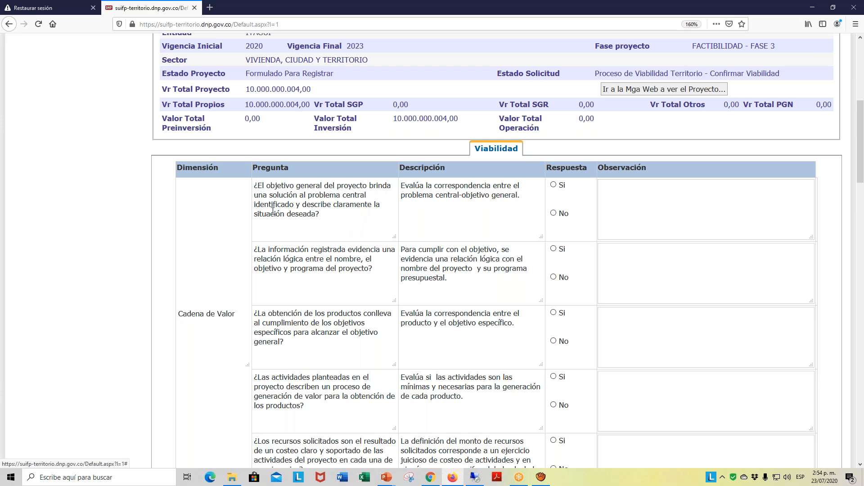
pyautogui.click(554, 185)
pyautogui.scroll(-3, 604, 198)
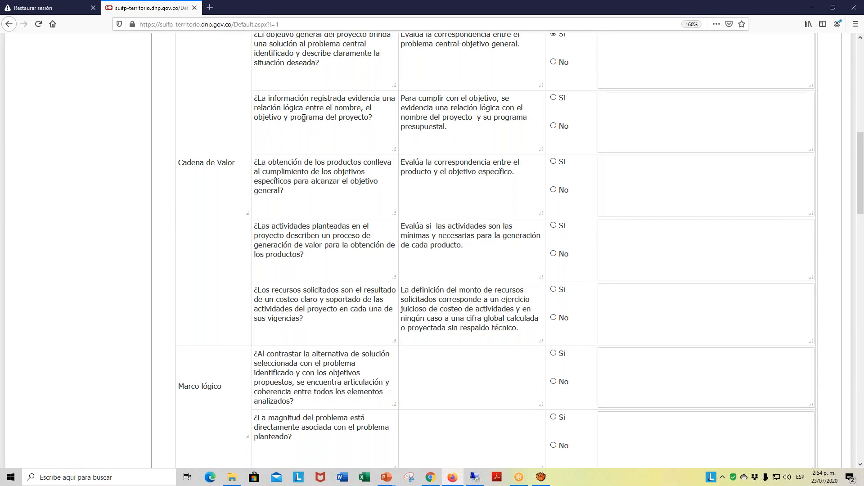
pyautogui.click(553, 97)
pyautogui.click(553, 161)
pyautogui.scroll(-2, 586, 232)
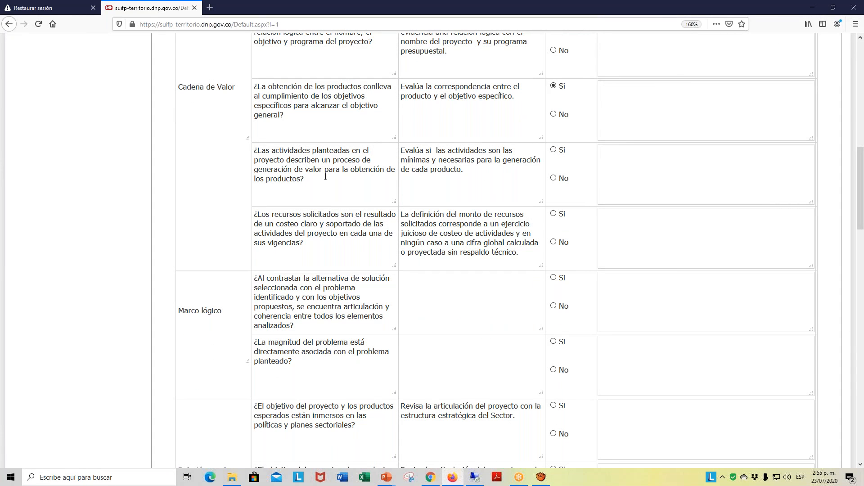
pyautogui.click(553, 149)
pyautogui.scroll(-4, 612, 178)
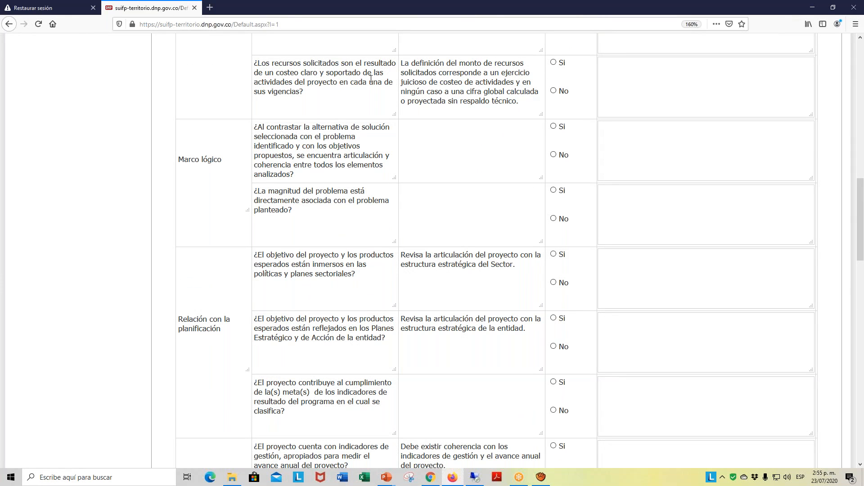
pyautogui.click(554, 62)
# - Answer Si to the two Marco lógico questions and the three Relación con la planificación questions
pyautogui.click(554, 127)
pyautogui.click(554, 190)
pyautogui.scroll(-3, 495, 271)
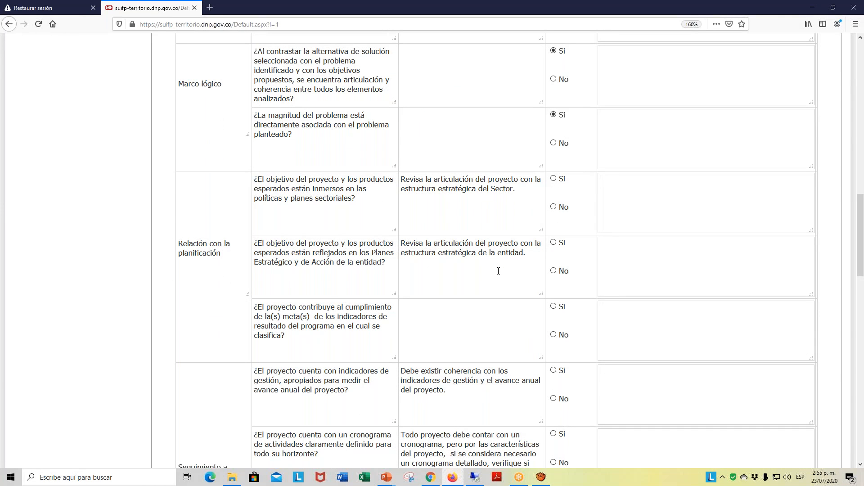
pyautogui.click(554, 179)
pyautogui.scroll(-6, 601, 203)
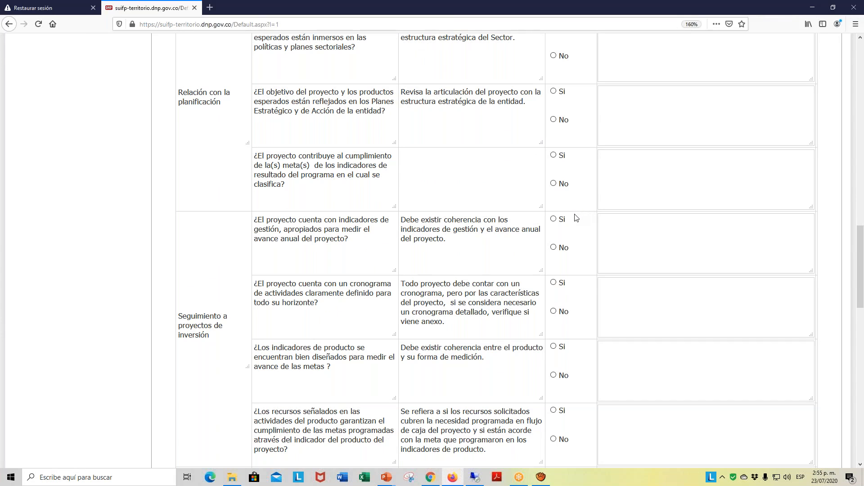
pyautogui.click(554, 92)
pyautogui.click(554, 155)
# - Answer Si to the four Seguimiento a proyectos de inversión questions on management indicators, schedule, product indicators and resources
pyautogui.scroll(-2, 343, 243)
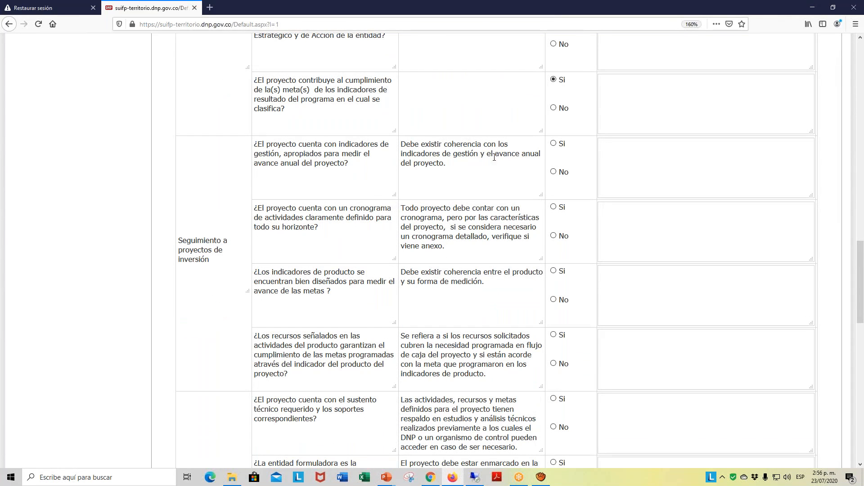
pyautogui.click(554, 143)
pyautogui.click(554, 207)
pyautogui.scroll(-3, 592, 270)
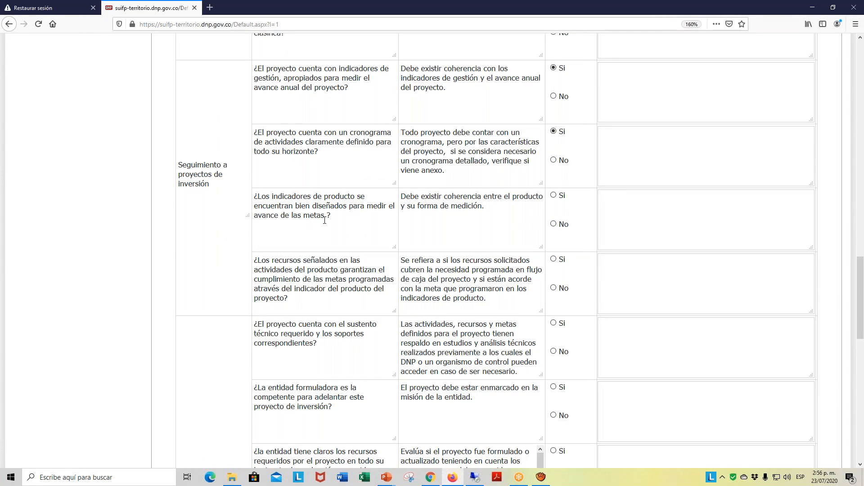
pyautogui.click(553, 195)
pyautogui.scroll(-5, 654, 243)
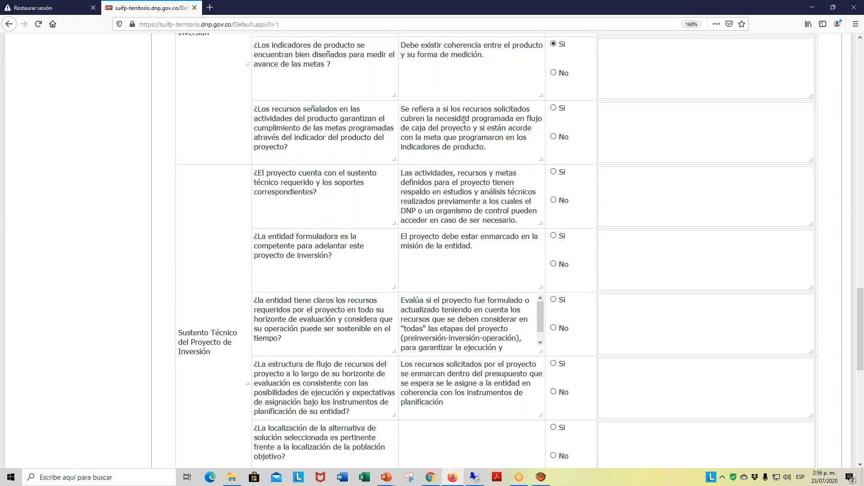
pyautogui.click(553, 108)
# - Answer Si to all six Sustento Técnico del Proyecto de Inversión questions, from technical support to beneficiary population
pyautogui.click(554, 172)
pyautogui.scroll(-3, 603, 218)
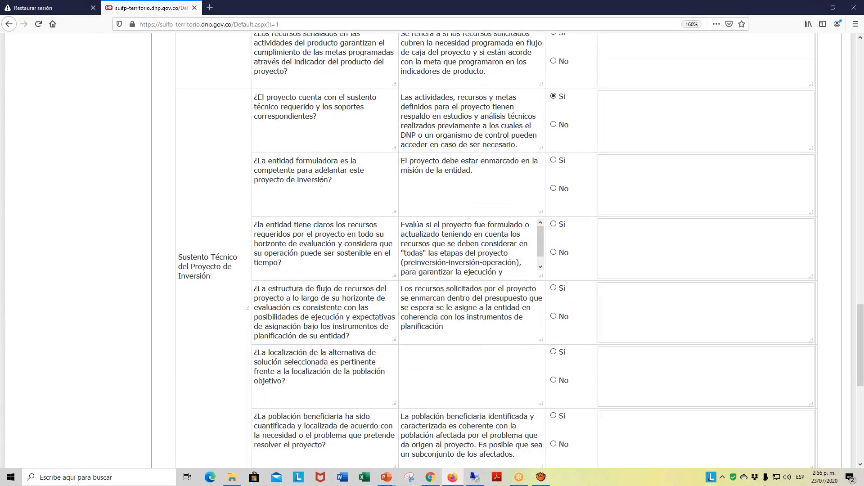
pyautogui.scroll(-3, 320, 179)
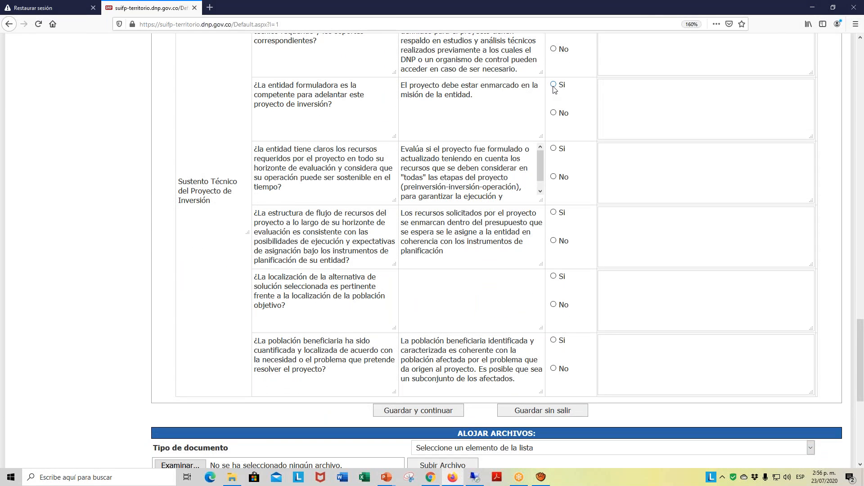
pyautogui.click(554, 85)
pyautogui.click(553, 149)
pyautogui.scroll(-3, 324, 222)
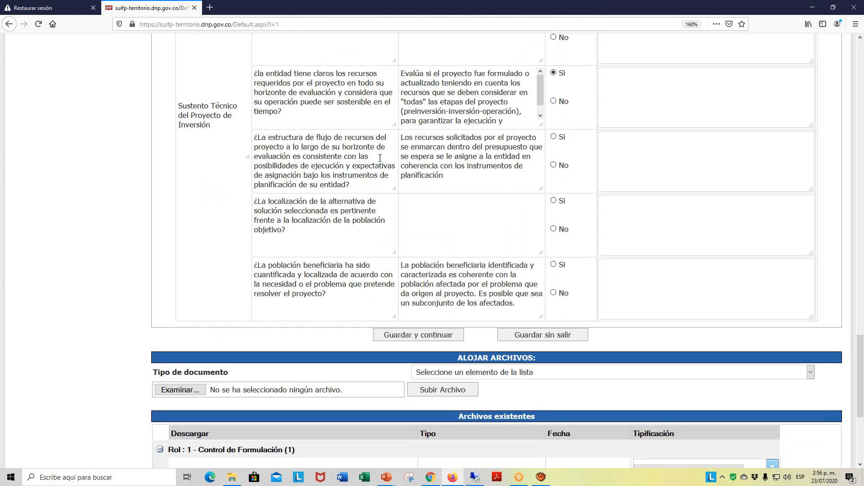
pyautogui.click(554, 137)
pyautogui.click(554, 201)
pyautogui.click(554, 265)
# - Review the answers, set the document type to Acta de Viabilidad, and choose the ACTA DE VIABILIDAD ACTUALIZACIÓN PDF from the CARACTERIZACIÓN folder
pyautogui.scroll(15, 702, 303)
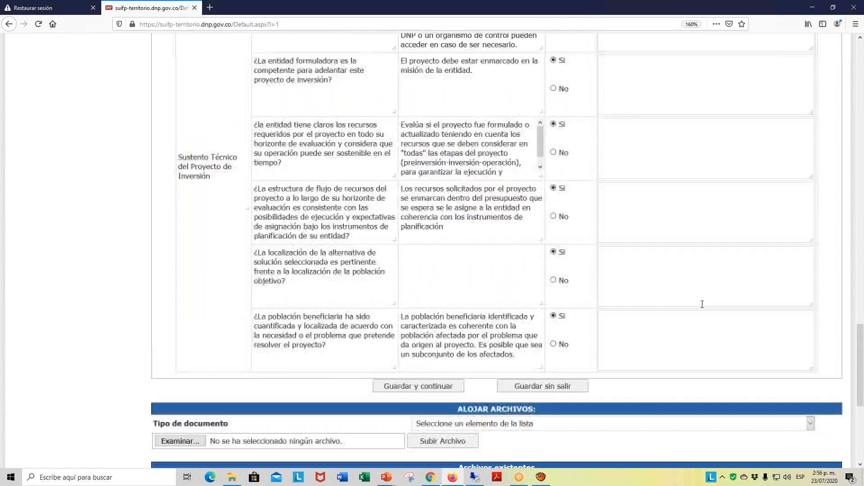
pyautogui.scroll(20, 702, 302)
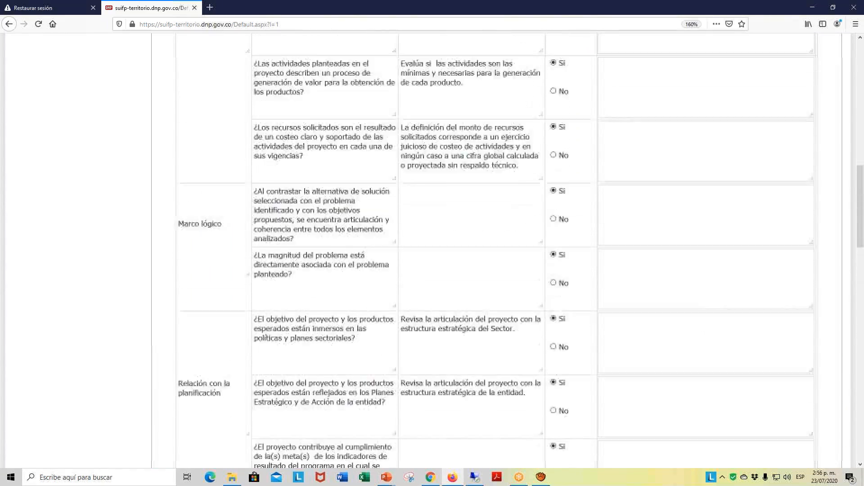
pyautogui.scroll(-15, 702, 293)
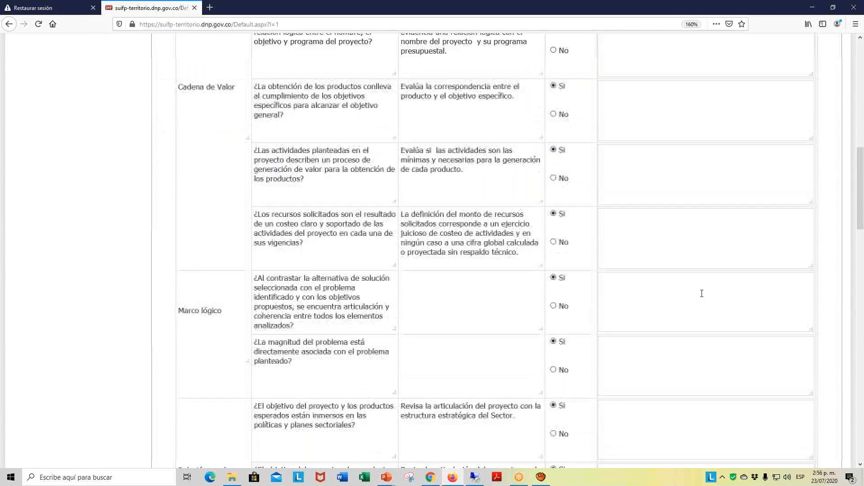
pyautogui.scroll(-7, 702, 294)
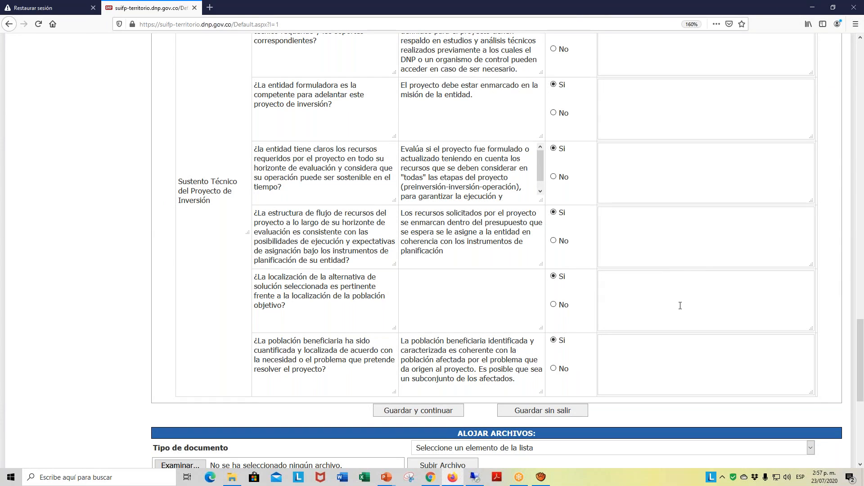
pyautogui.scroll(-5, 681, 302)
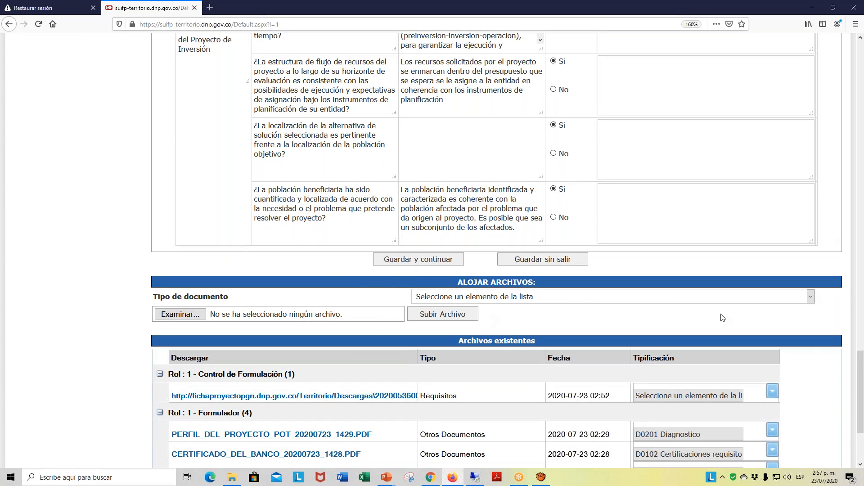
pyautogui.click(810, 298)
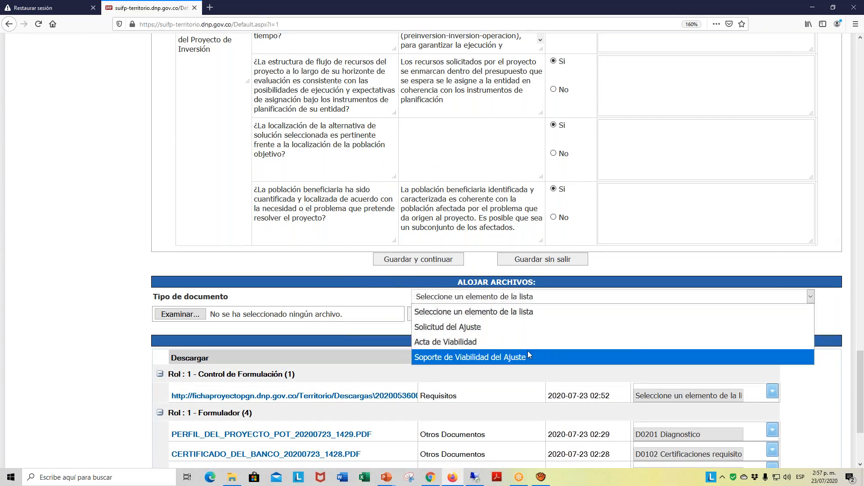
pyautogui.click(493, 343)
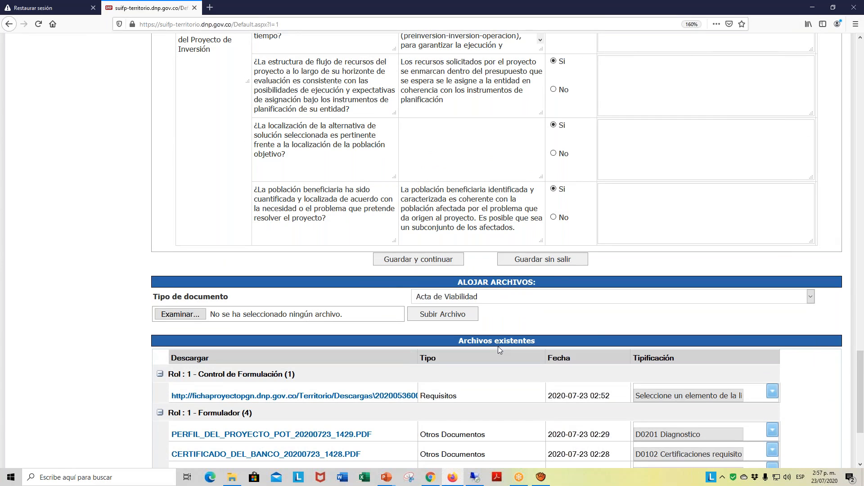
pyautogui.click(190, 318)
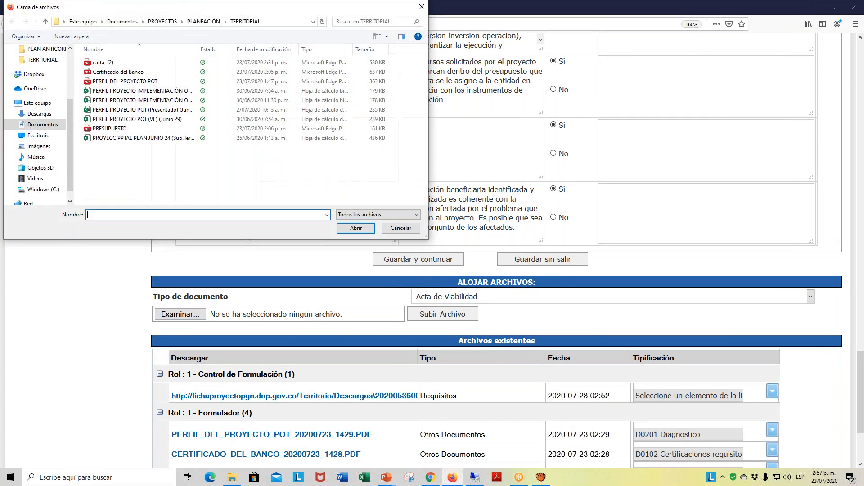
pyautogui.click(45, 21)
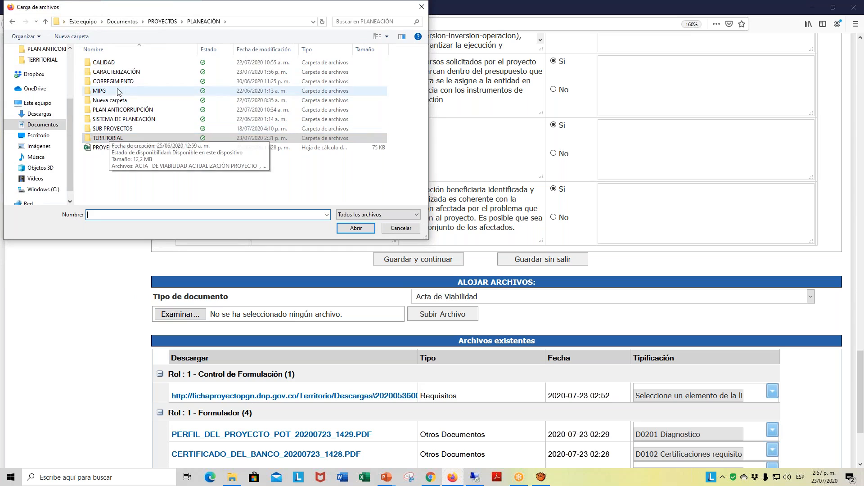
pyautogui.doubleClick(115, 72)
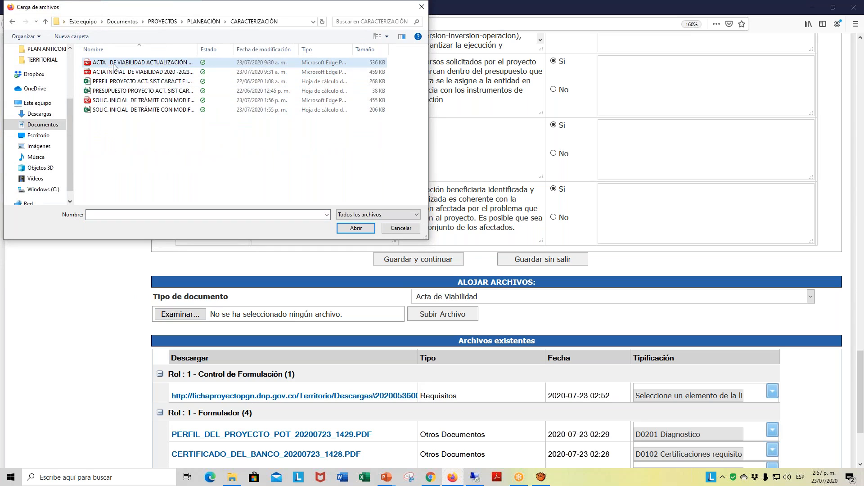
pyautogui.doubleClick(130, 67)
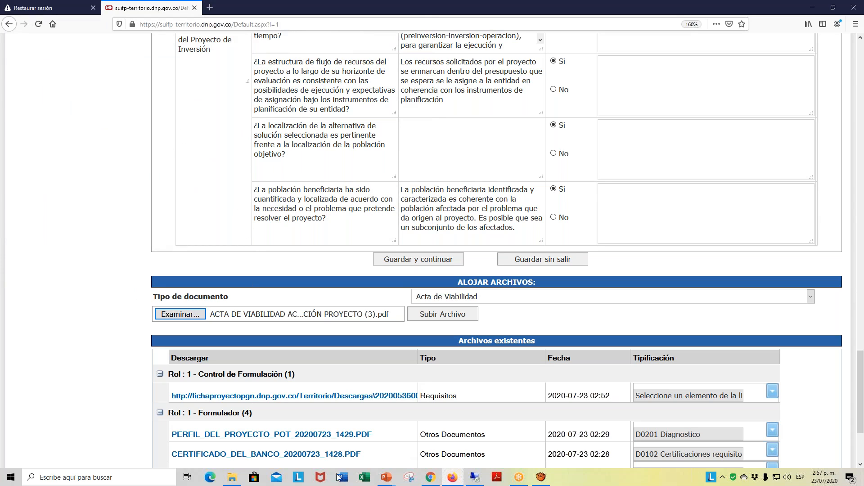
# - In File Explorer, go to the CARACTERIZACIÓN folder and open the ACTA DE VIABILIDAD ACTUALIZACIÓN and ACTA INICIAL DE VIABILIDAD 2020-2023 PDFs
pyautogui.click(239, 481)
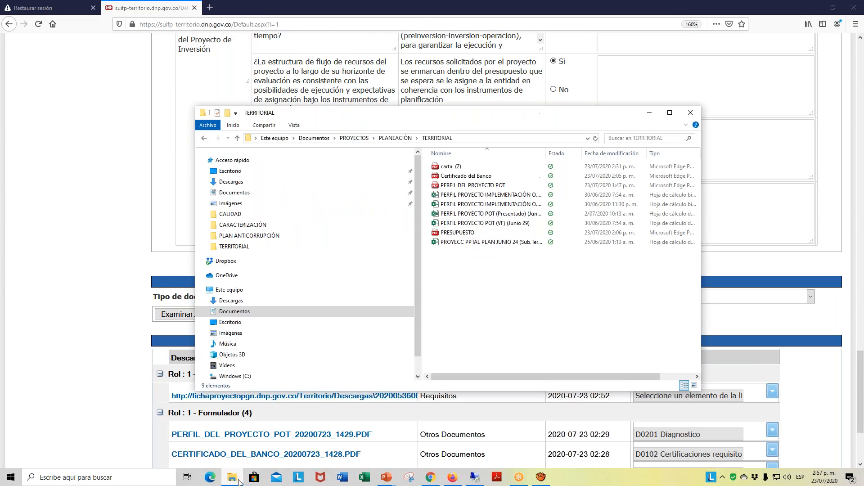
pyautogui.click(236, 139)
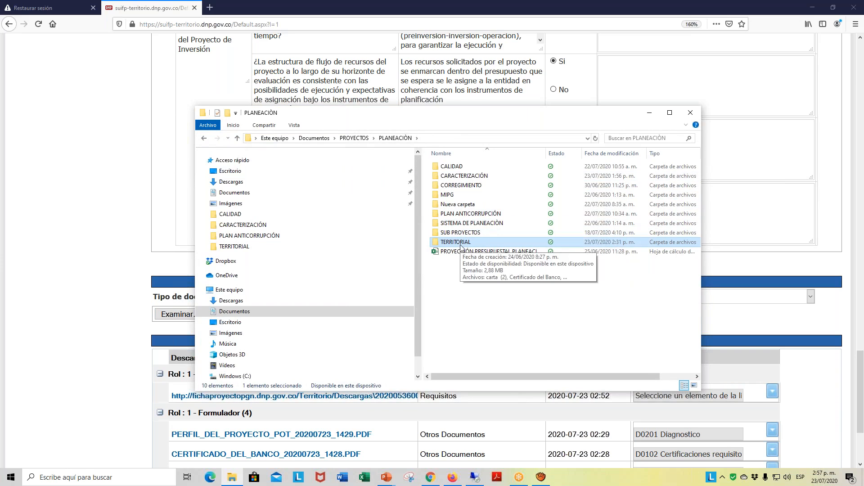
pyautogui.doubleClick(472, 176)
pyautogui.click(472, 170)
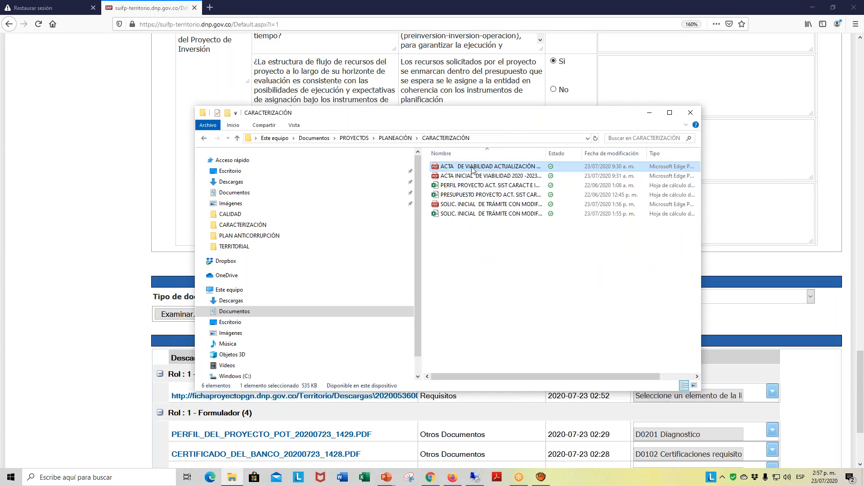
pyautogui.doubleClick(472, 168)
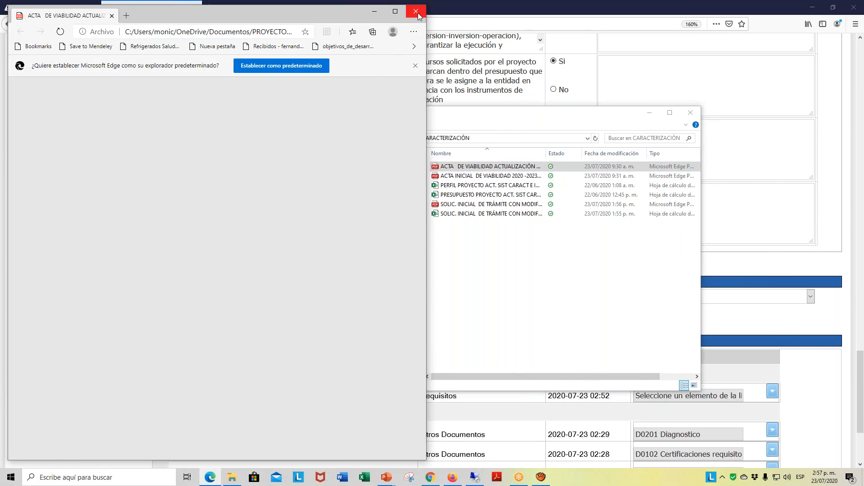
pyautogui.click(415, 12)
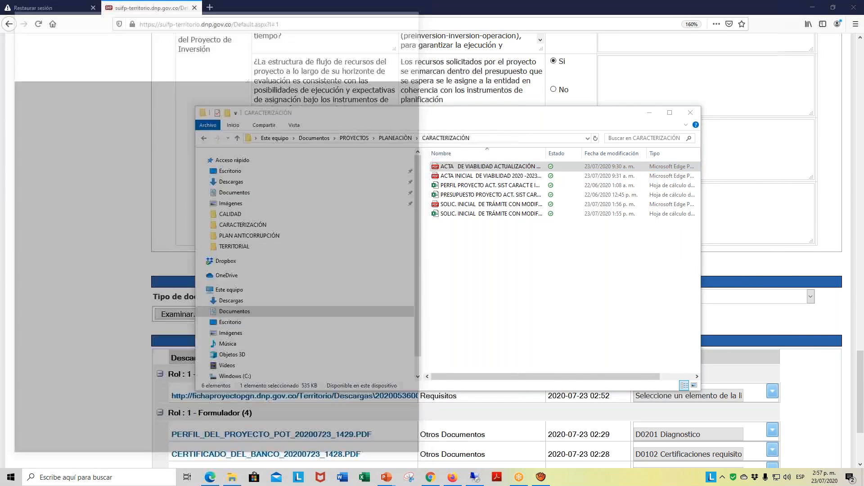
pyautogui.click(503, 178)
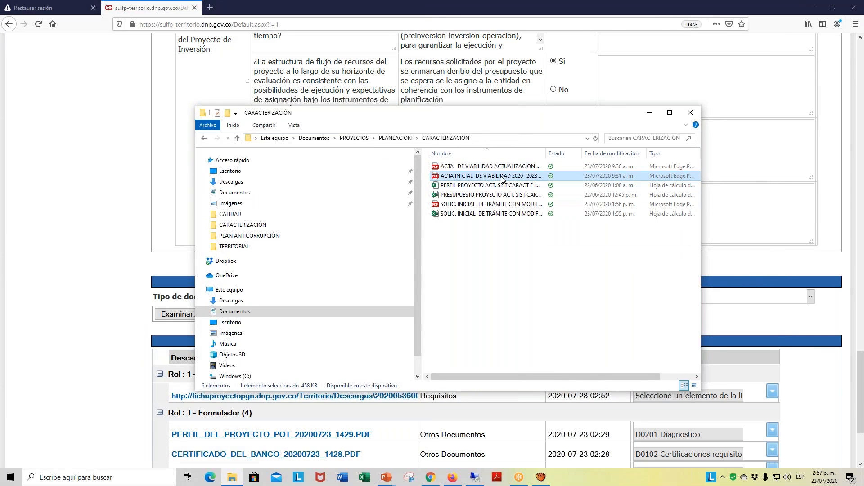
pyautogui.doubleClick(503, 177)
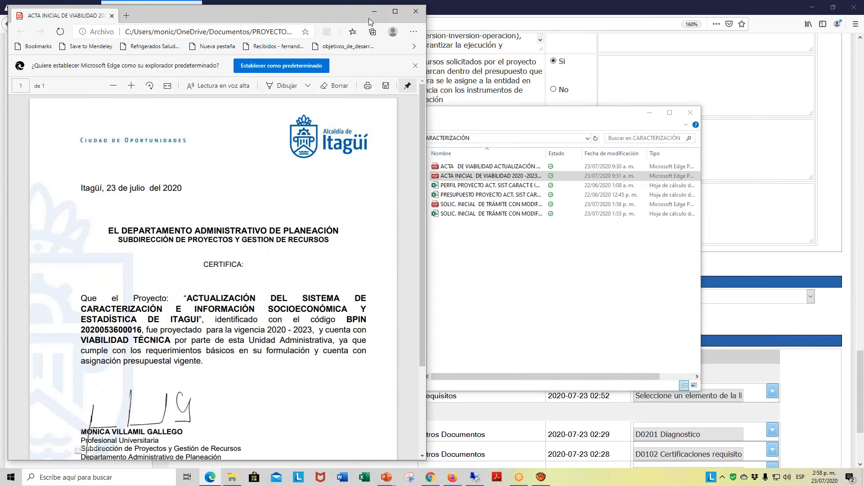
# - Examine the initial viability certificate from its date and project text to the signature block, and return to the SUIFP questionnaire
pyautogui.moveTo(369, 18); pyautogui.dragTo(629, 18)
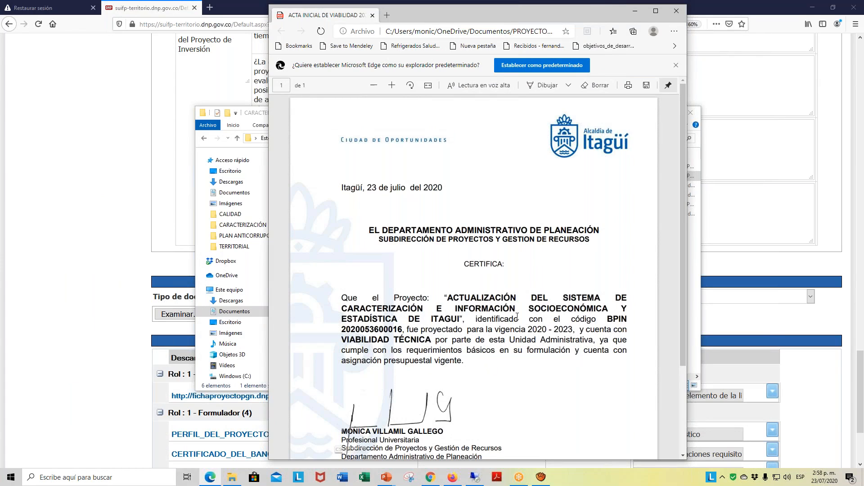
pyautogui.scroll(-3, 517, 315)
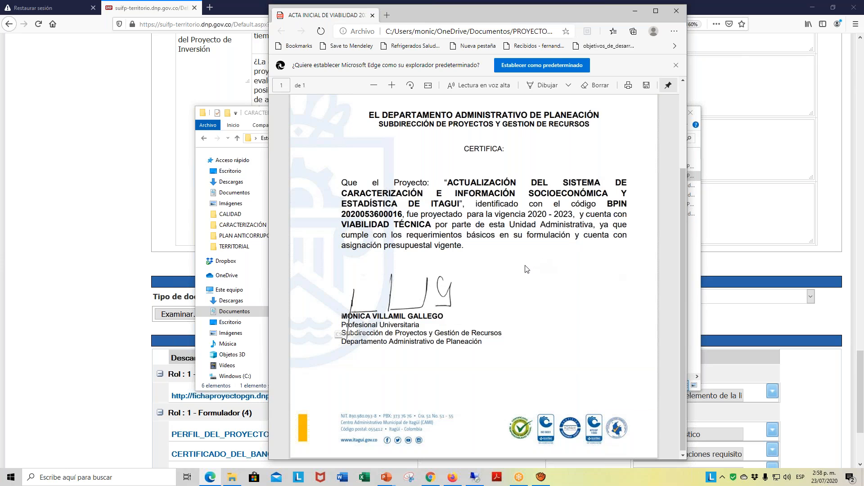
pyautogui.scroll(3, 525, 282)
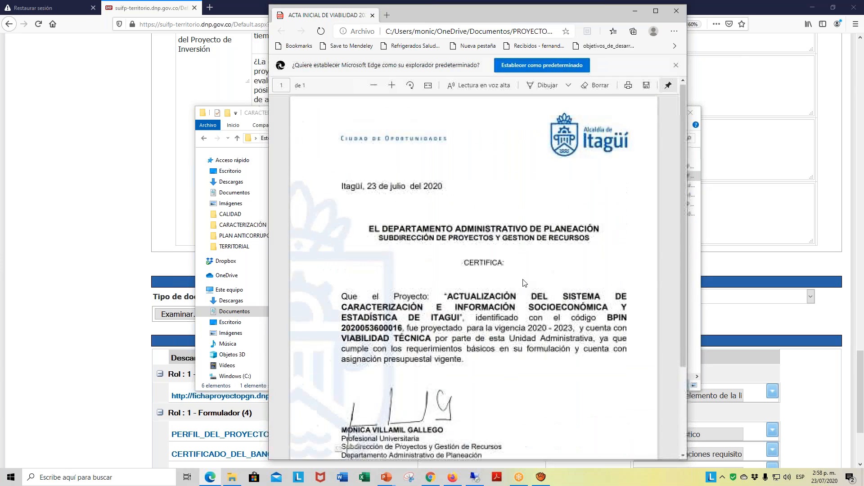
pyautogui.scroll(-3, 525, 283)
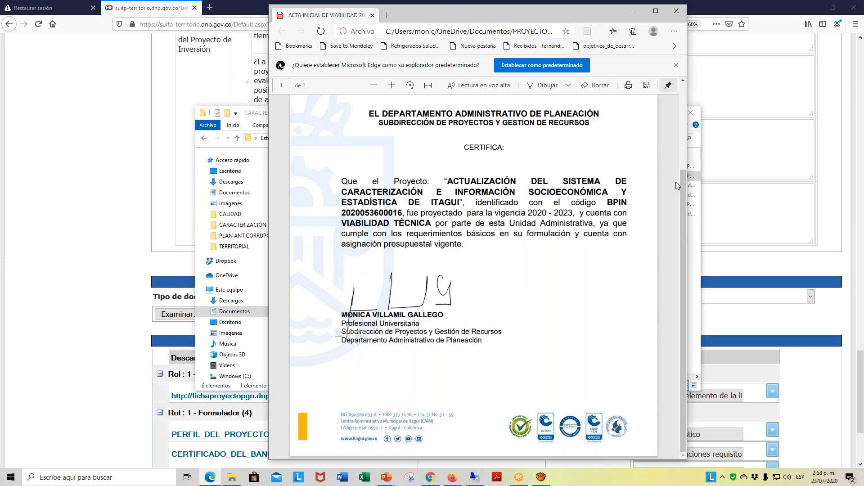
pyautogui.moveTo(682, 179); pyautogui.dragTo(693, 115)
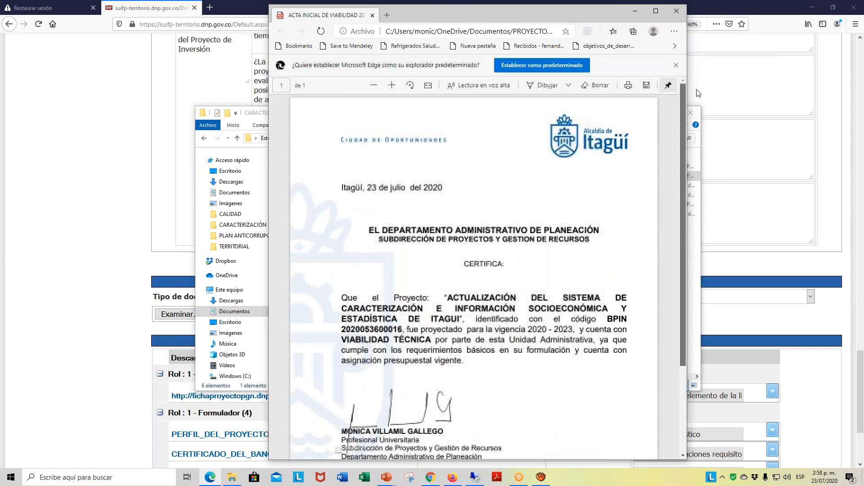
pyautogui.moveTo(681, 161); pyautogui.dragTo(688, 225)
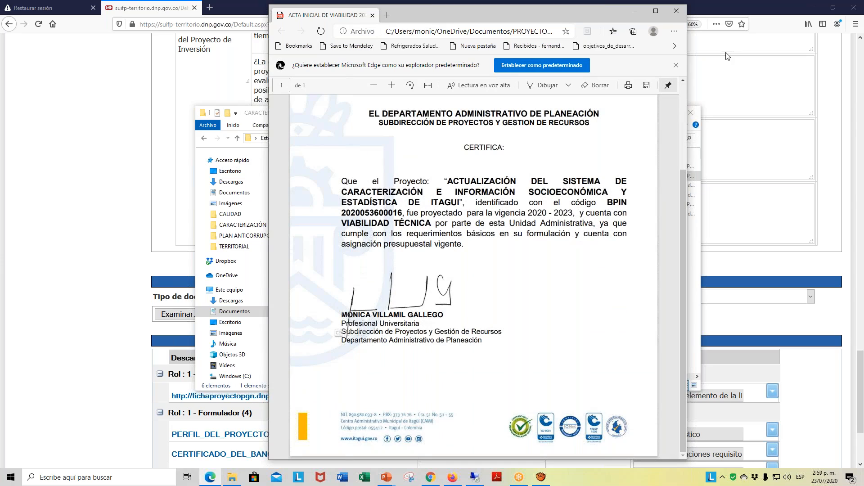
pyautogui.scroll(10, 728, 56)
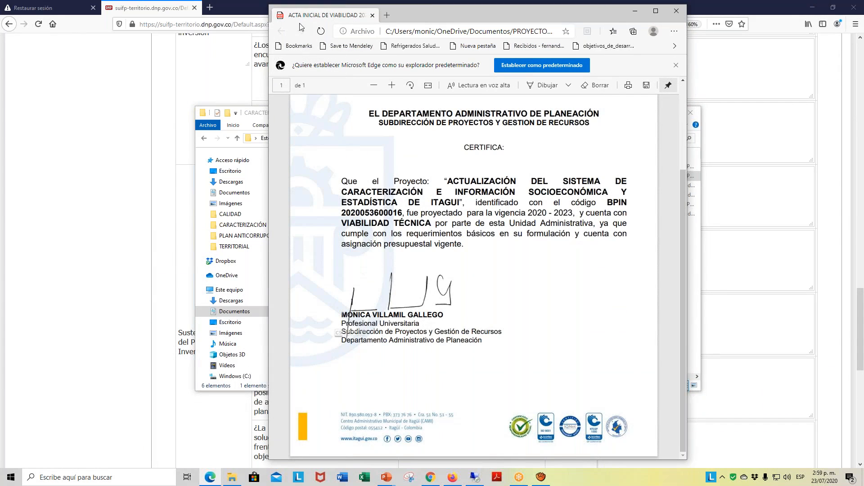
pyautogui.click(373, 16)
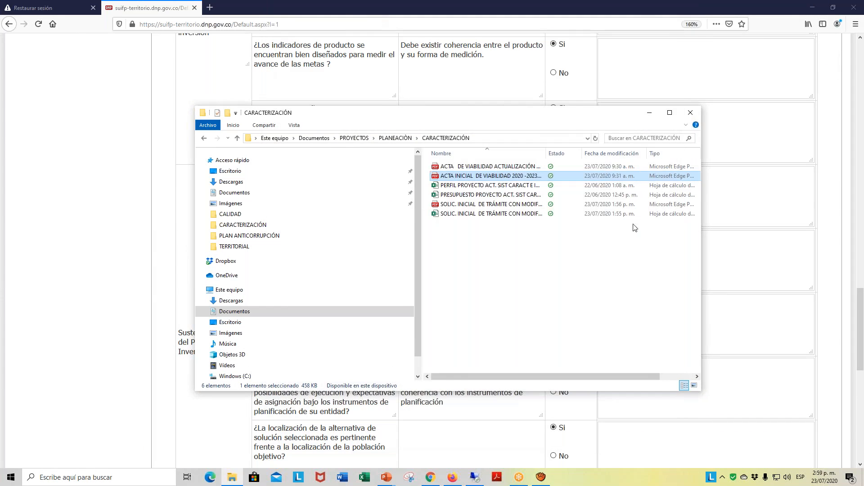
pyautogui.click(649, 112)
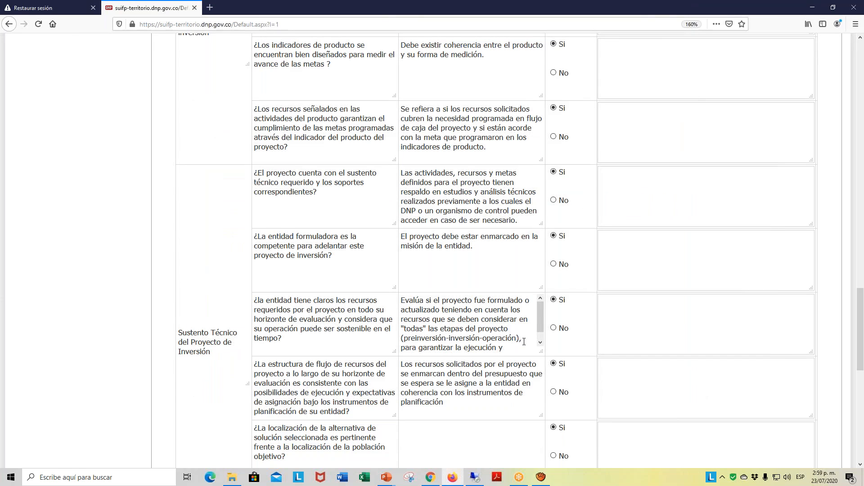
# - Upload the selected ACTA DE VIABILIDAD ACTUALIZACIÓN PDF as the project's Acta de Viabilidad and check the loaded file's details
pyautogui.scroll(-1, 524, 340)
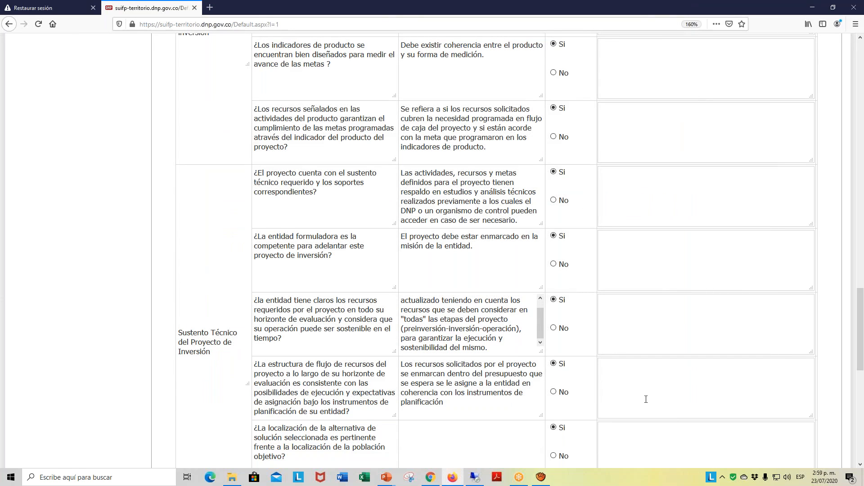
pyautogui.scroll(-10, 640, 394)
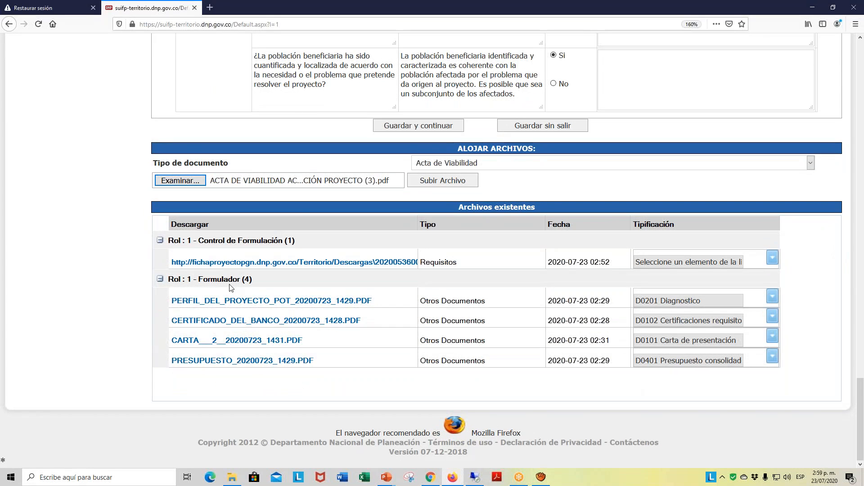
pyautogui.scroll(3, 231, 288)
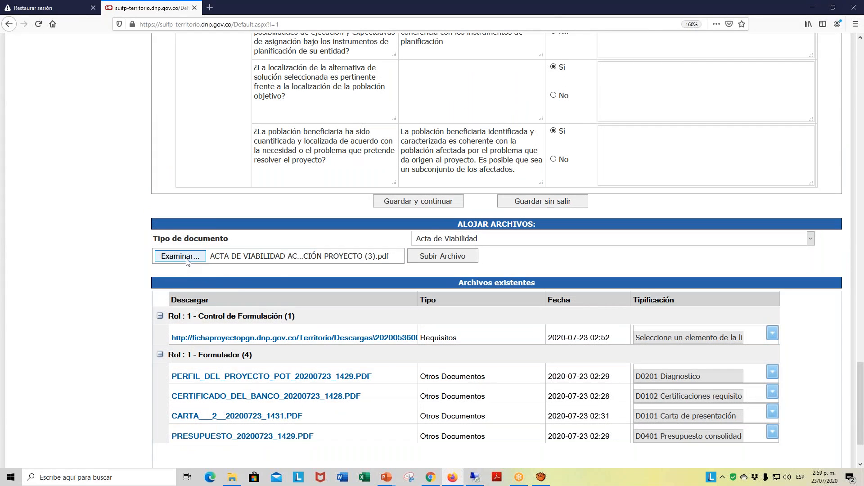
pyautogui.click(429, 262)
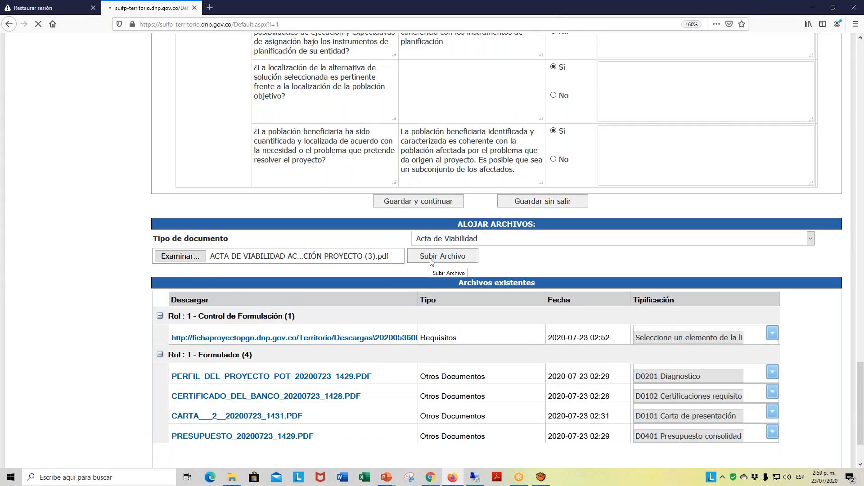
pyautogui.scroll(-3, 444, 326)
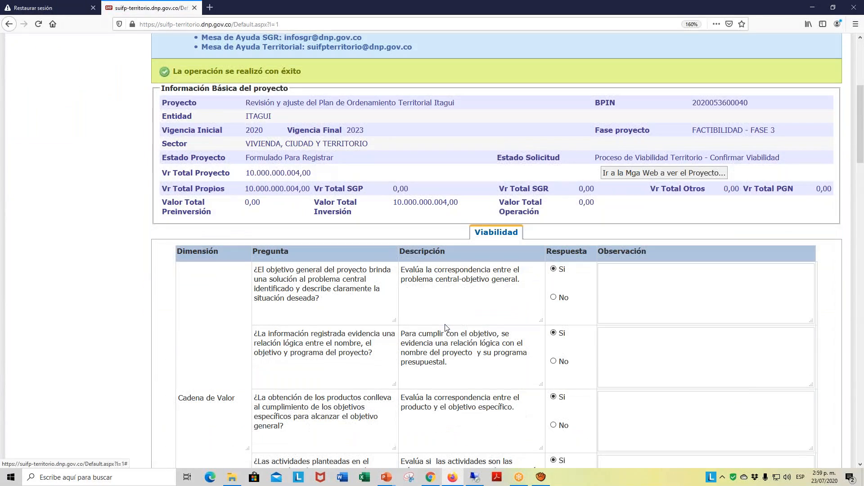
pyautogui.scroll(-14, 445, 325)
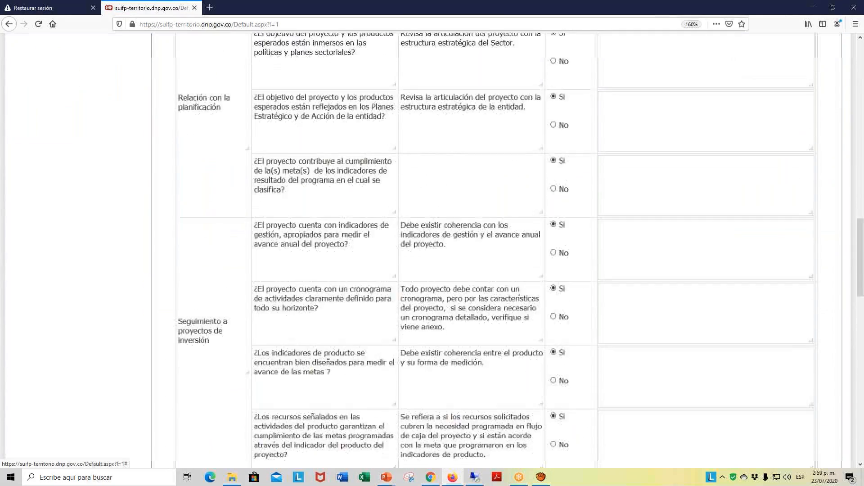
pyautogui.scroll(-4, 442, 270)
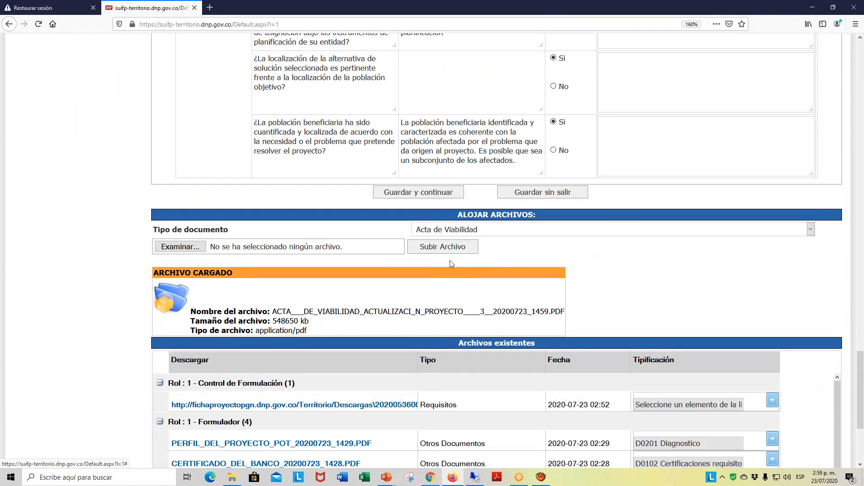
# - Save the viability questionnaire, continue to the submission options, and send the project with the Registrar option
pyautogui.scroll(1, 443, 198)
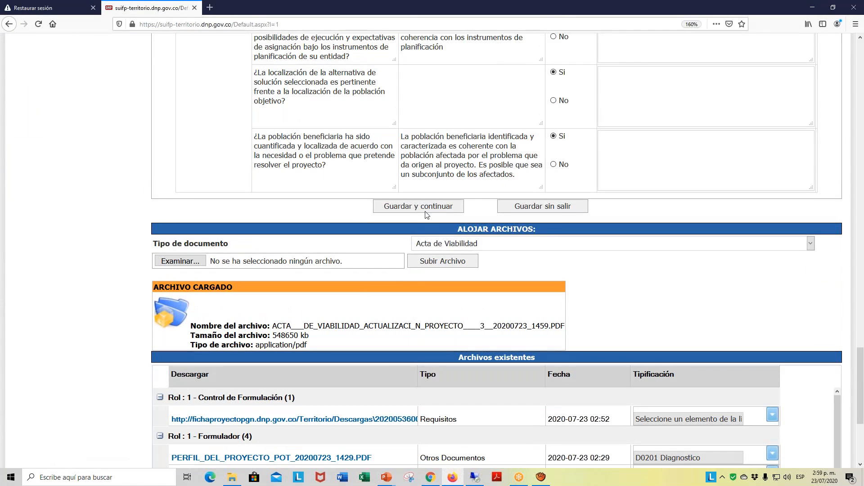
pyautogui.click(426, 207)
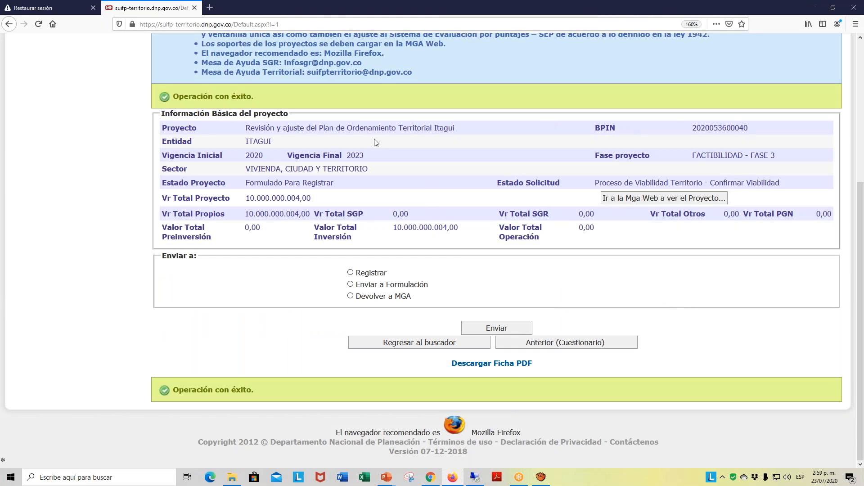
pyautogui.click(351, 273)
pyautogui.click(499, 332)
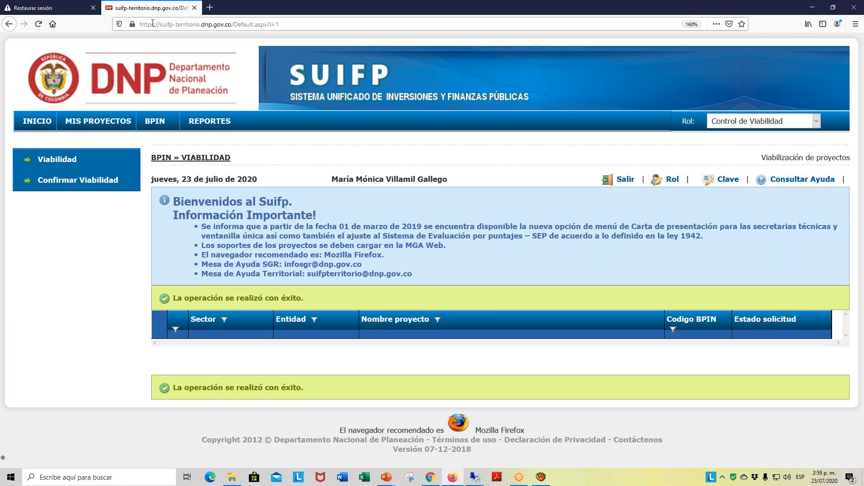
# - Switch the role to Formulador and open the Mis Proyectos search
pyautogui.click(816, 122)
pyautogui.click(752, 182)
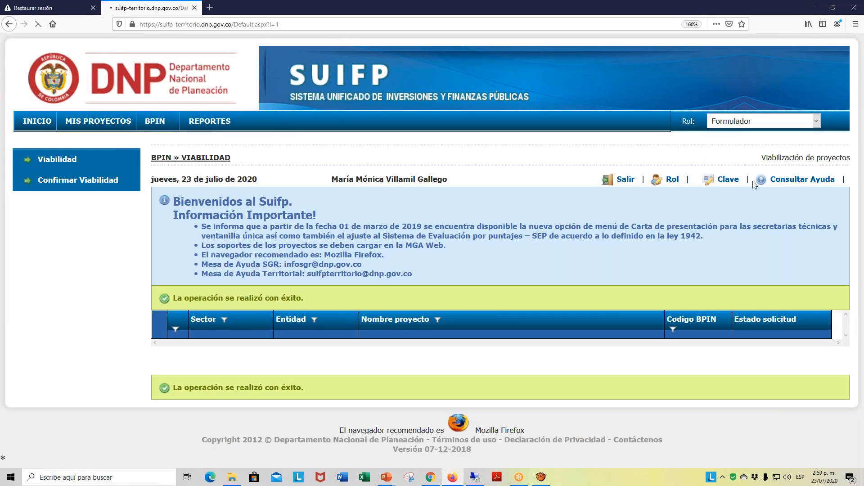
pyautogui.click(120, 129)
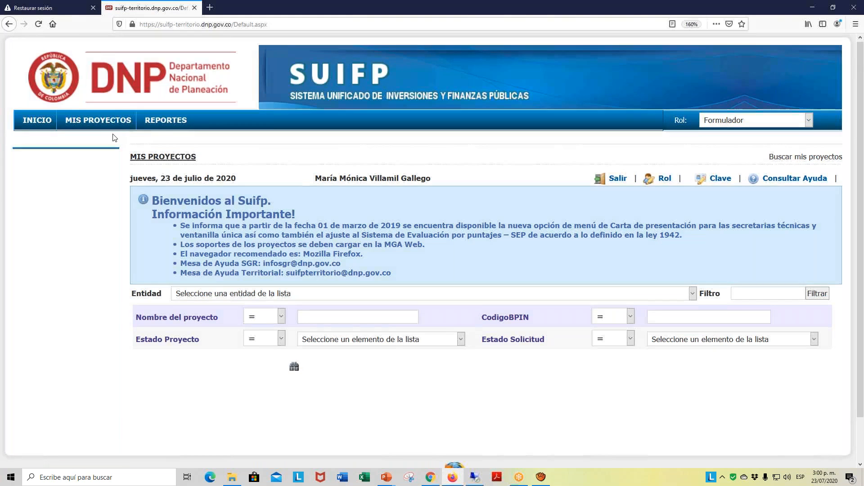
pyautogui.scroll(-1, 728, 225)
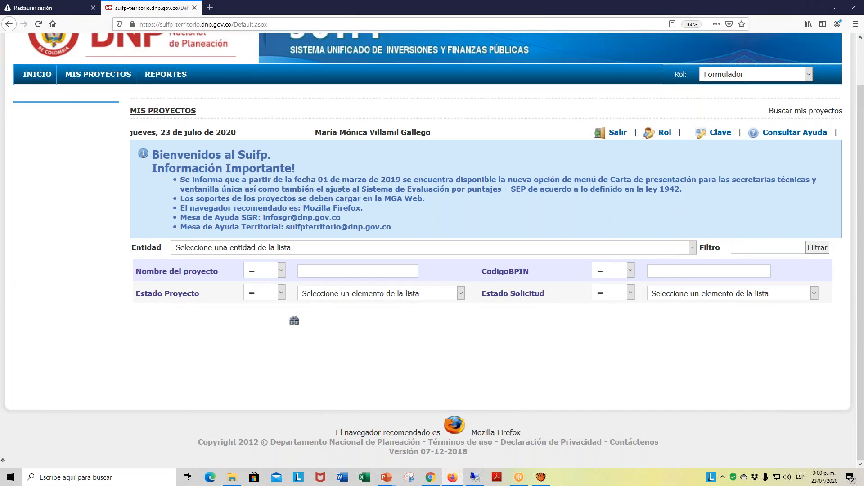
pyautogui.write('2020')
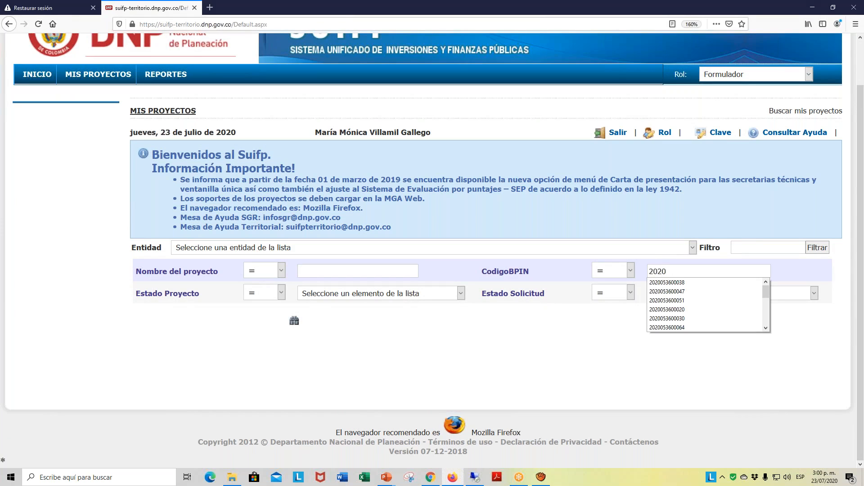
pyautogui.write('053600040')
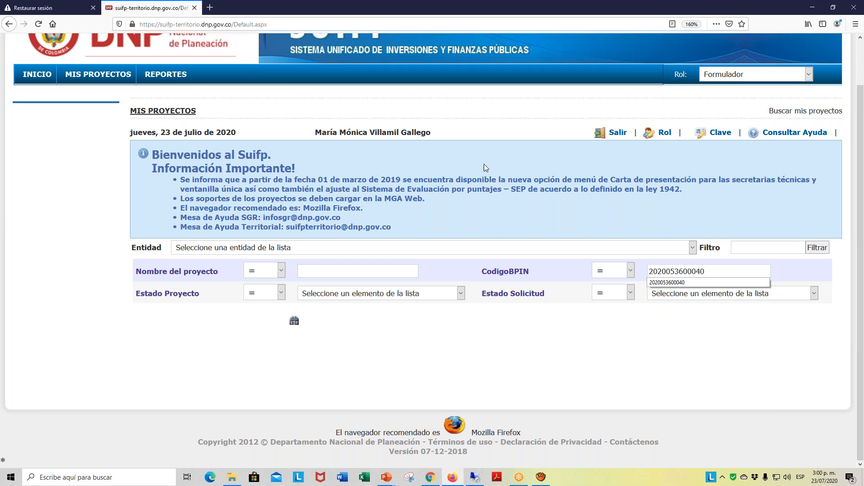
pyautogui.click(295, 323)
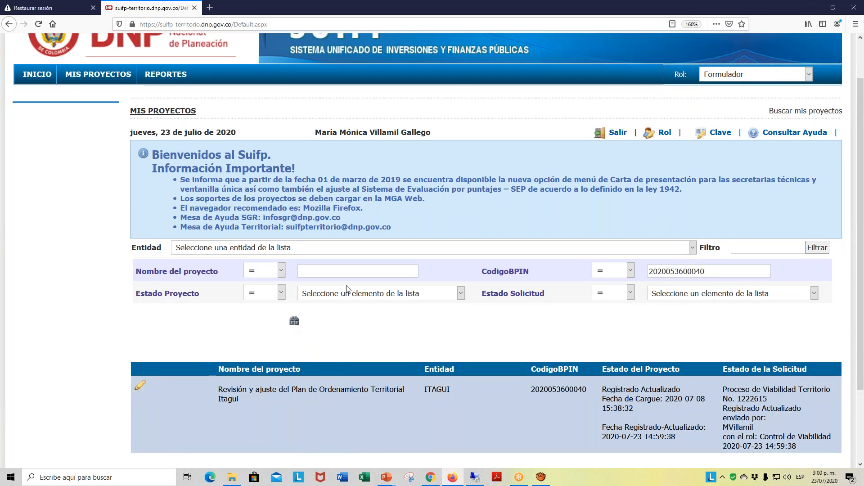
# - Review the project and request status in the search result, and open the Itagui territorial planning project's basic information
pyautogui.scroll(-2, 342, 293)
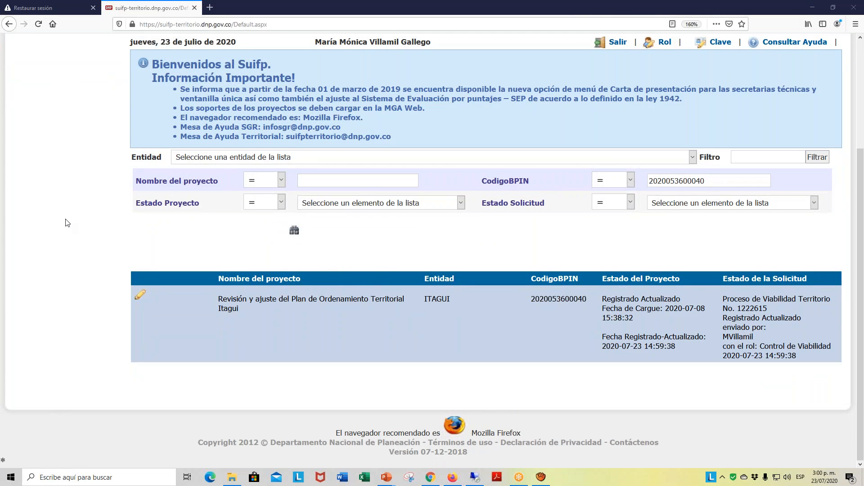
pyautogui.click(140, 298)
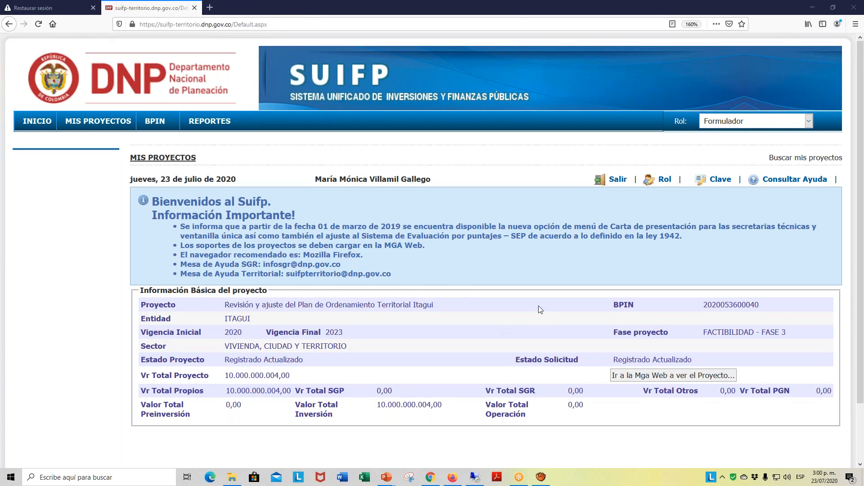
pyautogui.scroll(-3, 539, 309)
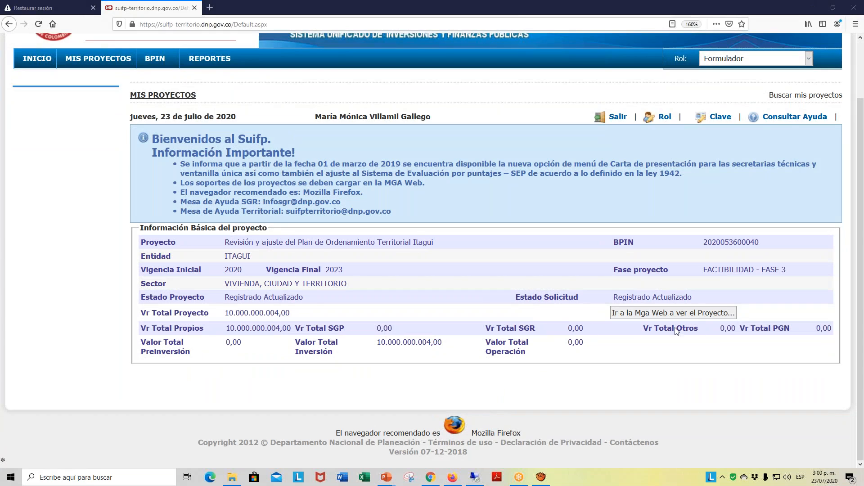
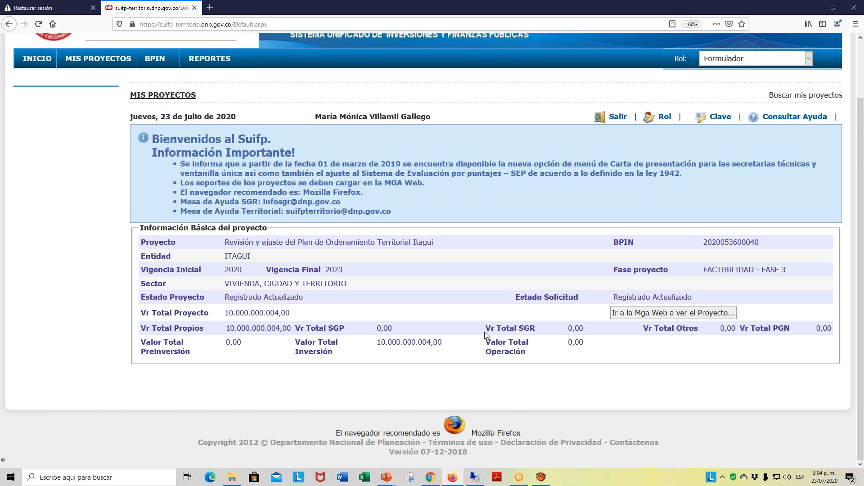
# - Sign out and sign in as a different user with document type Cedula, using that account's saved identification number and password
pyautogui.click(810, 58)
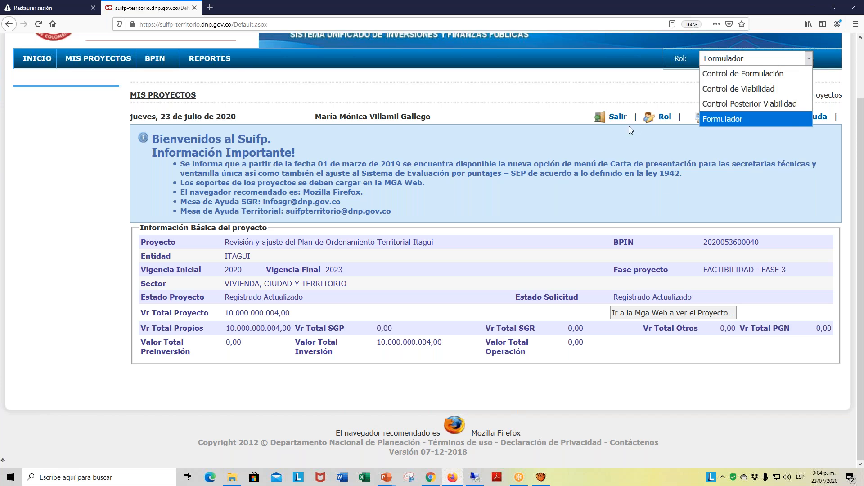
pyautogui.click(617, 116)
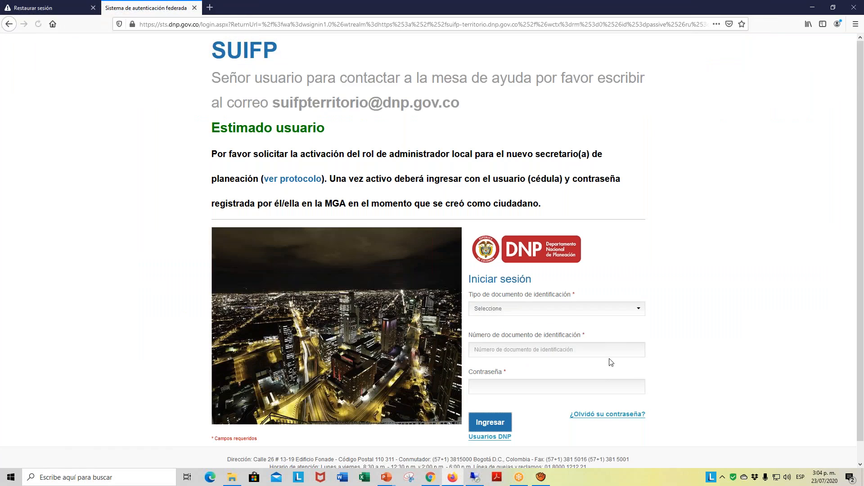
pyautogui.click(640, 309)
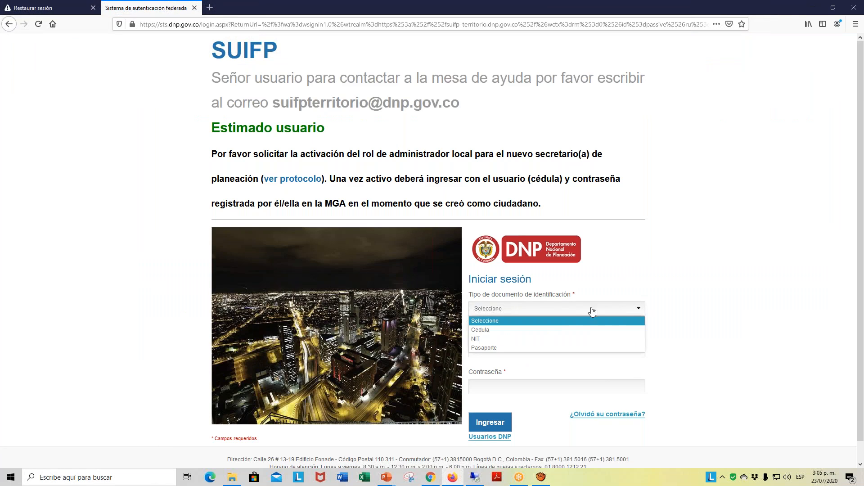
pyautogui.click(495, 330)
pyautogui.click(498, 351)
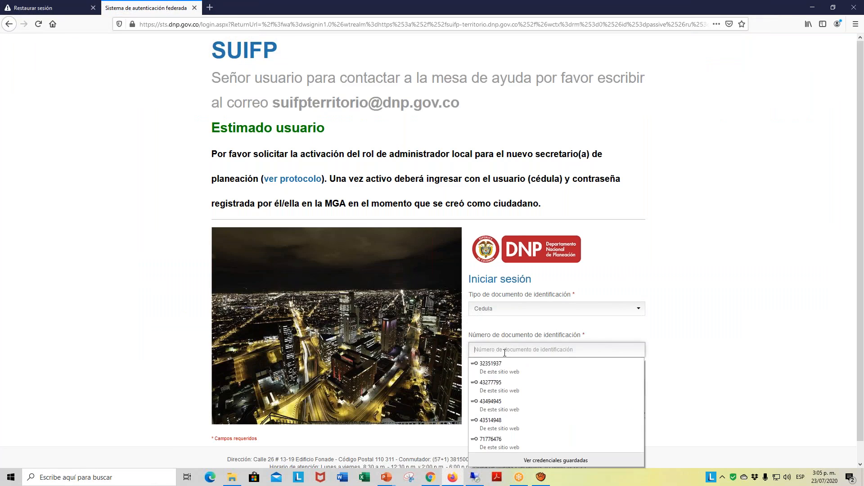
pyautogui.click(512, 412)
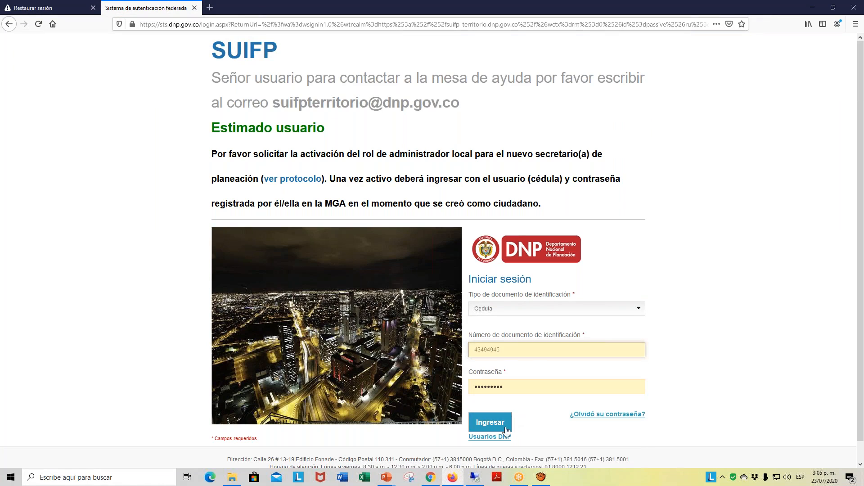
pyautogui.click(495, 425)
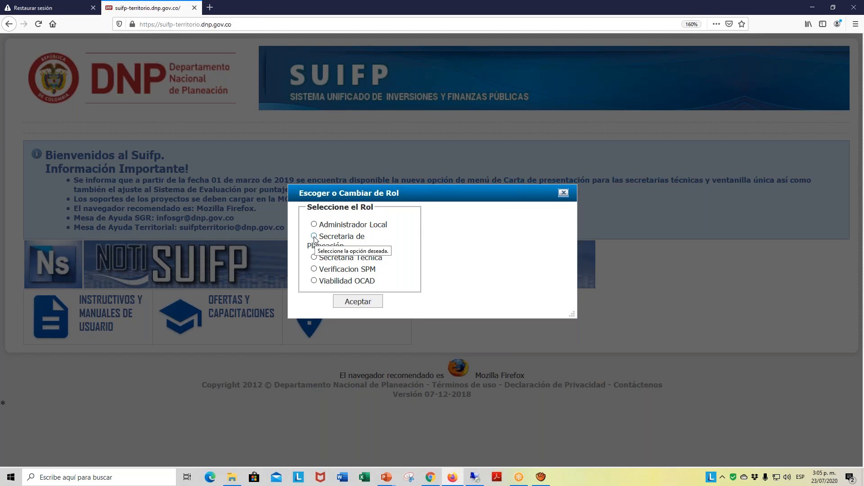
# - Choose the Secretaria de Planeación role and open the Trámites section under Ejecución
pyautogui.click(314, 237)
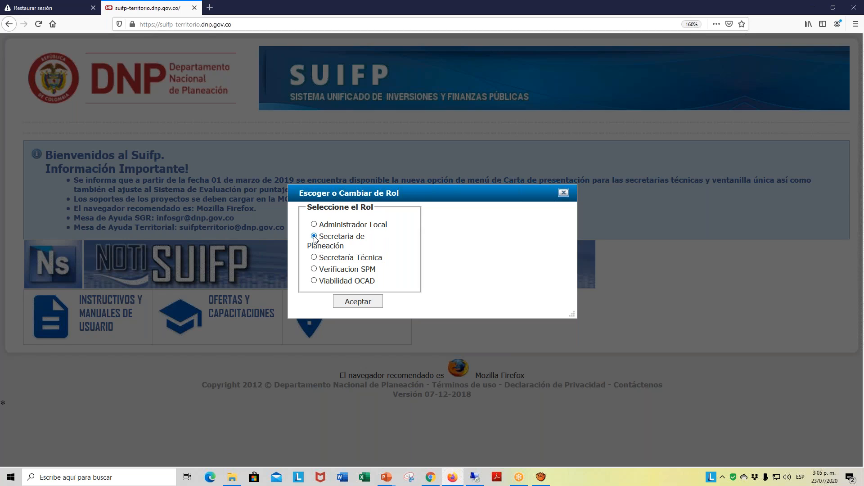
pyautogui.click(363, 303)
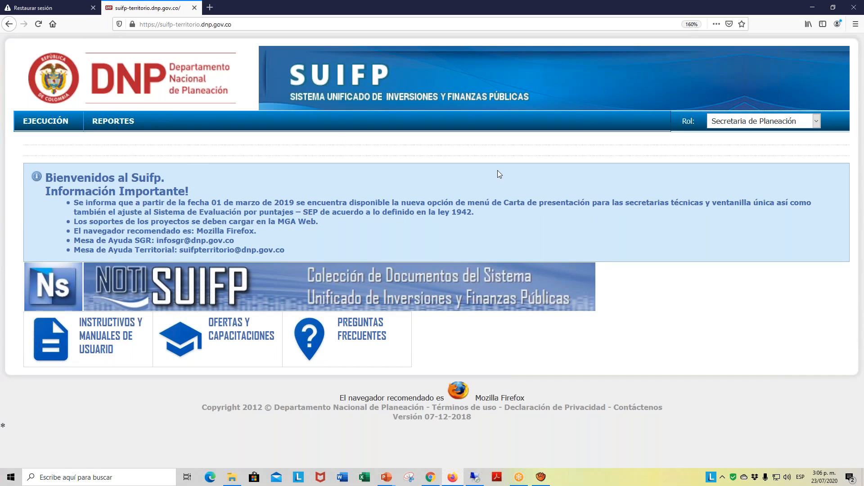
pyautogui.moveTo(61, 122)
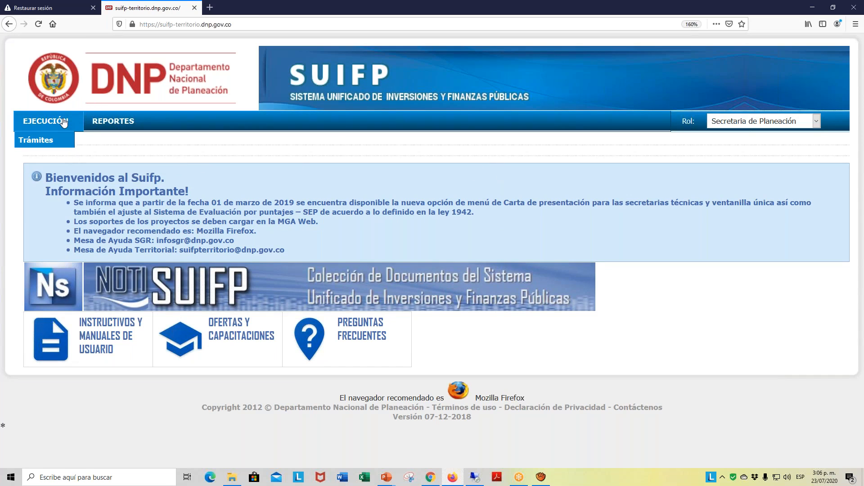
pyautogui.click(47, 144)
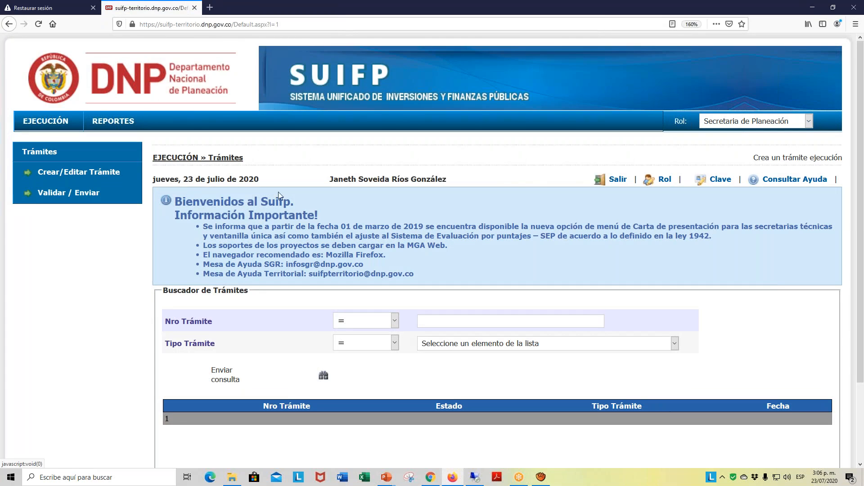
# - Search for all trámites without filters and view page 3 of the list
pyautogui.scroll(-2, 363, 191)
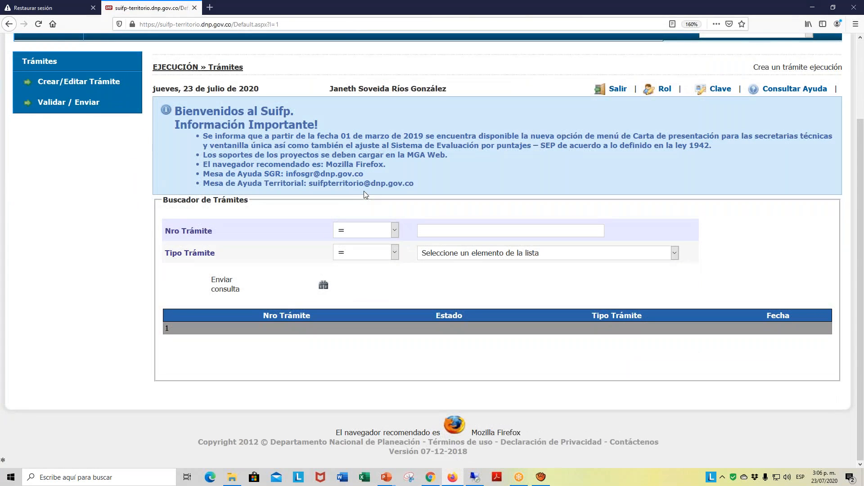
pyautogui.scroll(2, 363, 191)
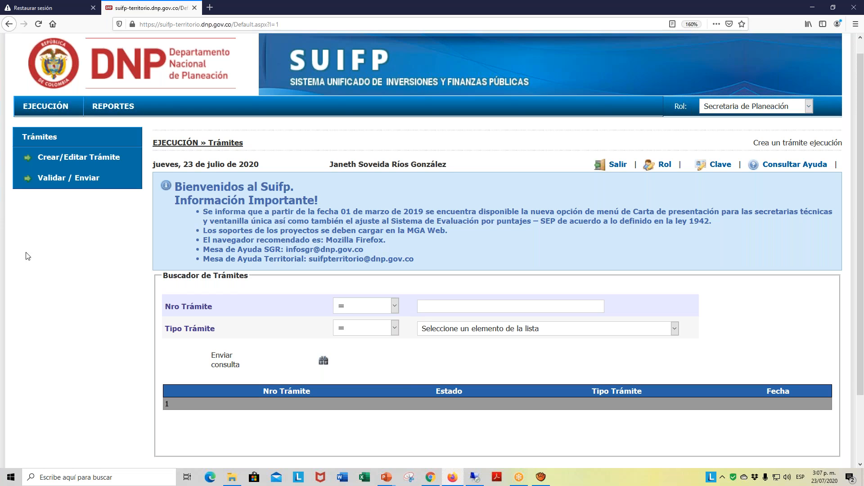
pyautogui.click(326, 361)
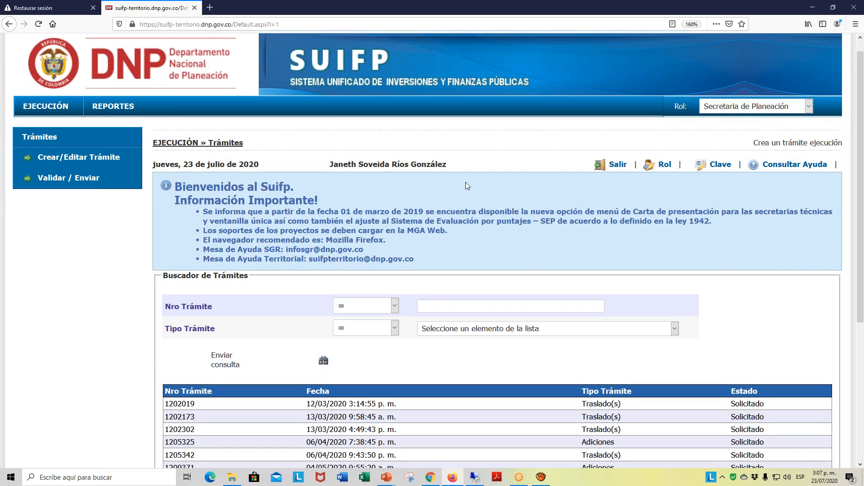
pyautogui.scroll(-5, 465, 182)
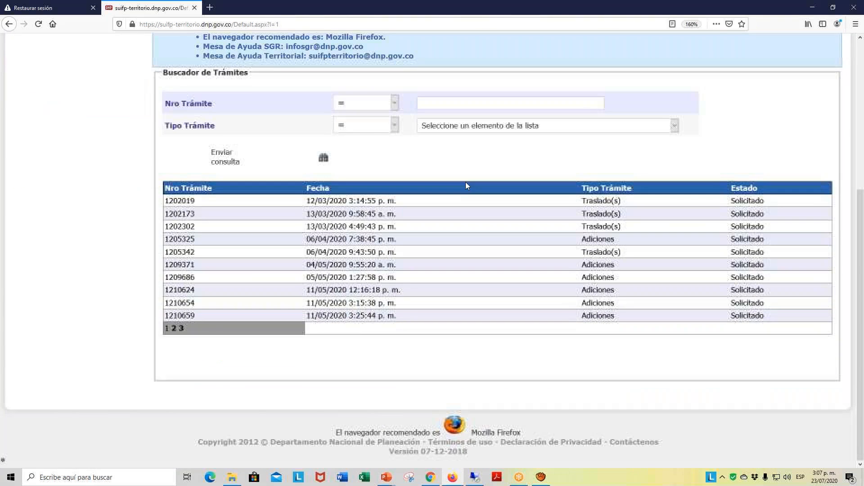
pyautogui.click(181, 329)
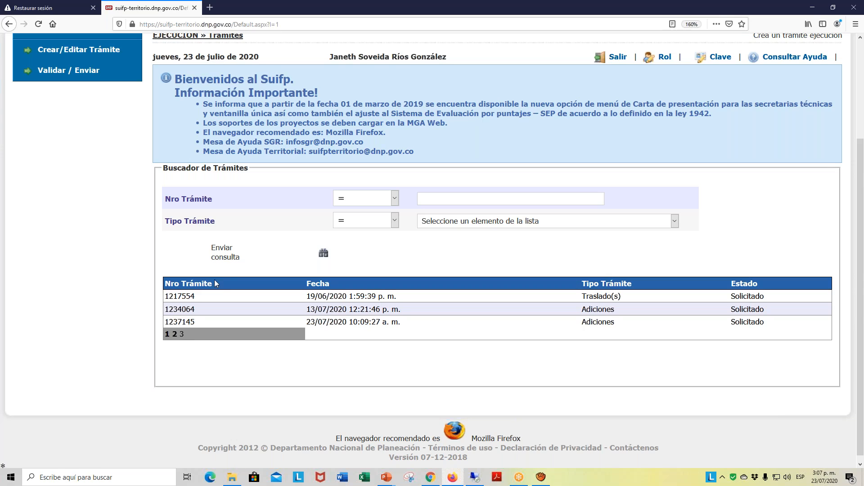
# - List all trámites for validation and open Adiciones trámite 1237145 from page 3
pyautogui.click(87, 76)
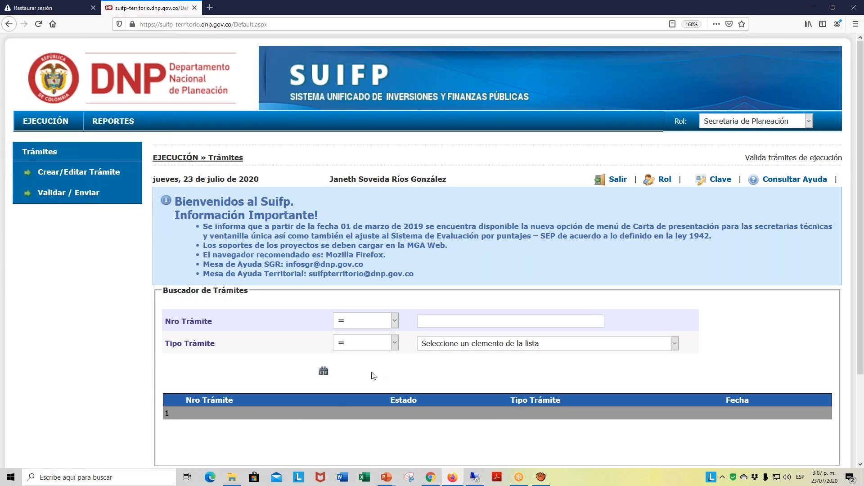
pyautogui.click(324, 375)
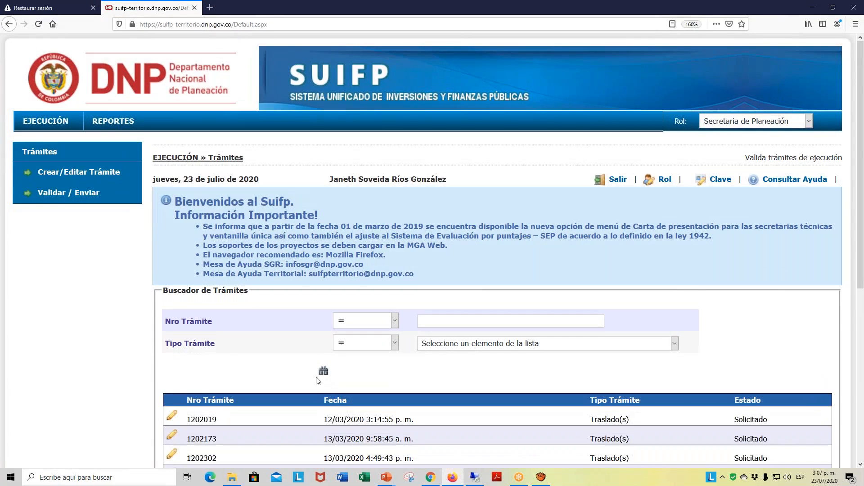
pyautogui.scroll(-5, 318, 380)
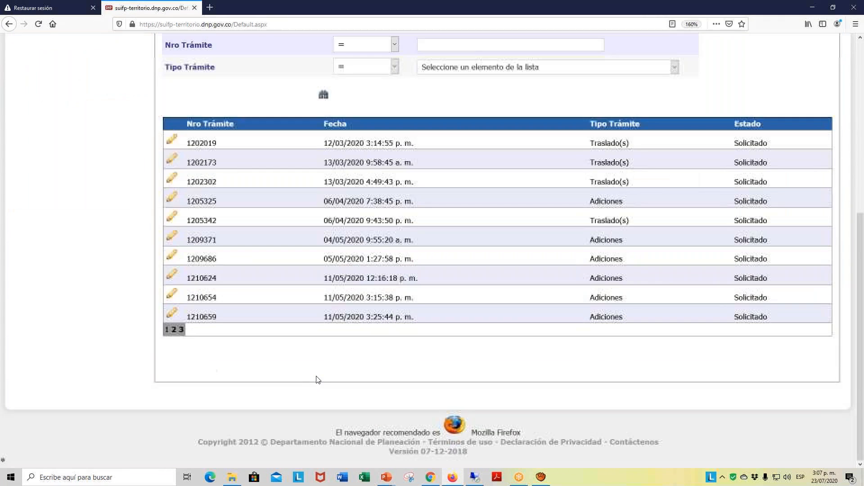
pyautogui.click(181, 330)
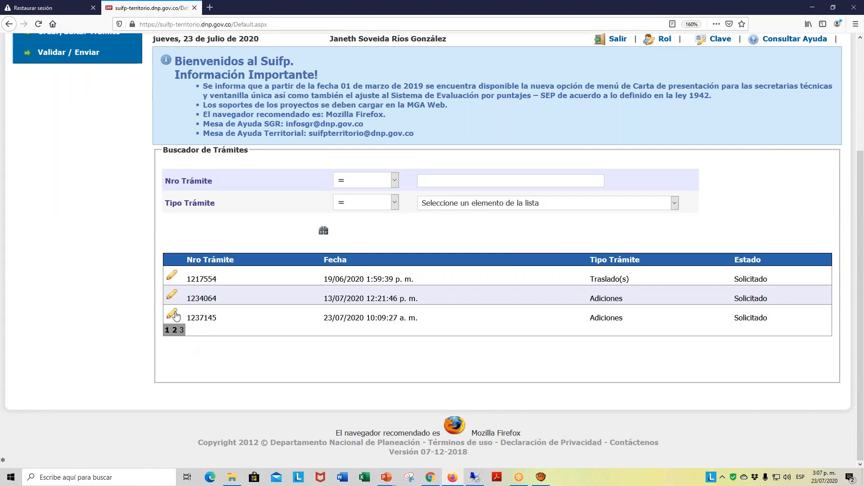
pyautogui.click(173, 312)
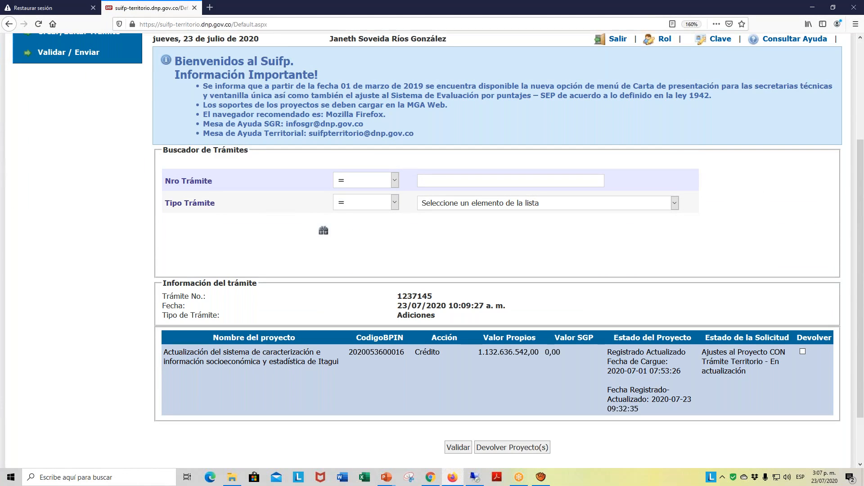
# - Validate trámite 1237145 and review the validation messages for its associated project and the trámite itself
pyautogui.scroll(-2, 702, 215)
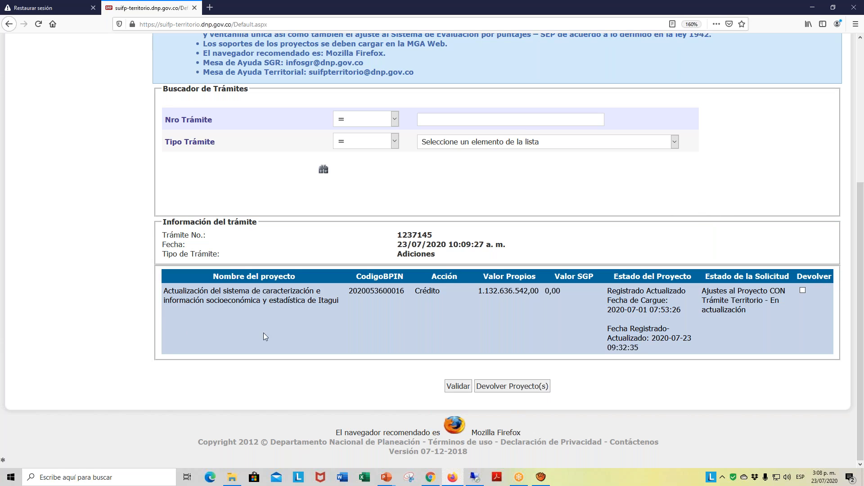
pyautogui.click(458, 386)
pyautogui.scroll(-2, 502, 310)
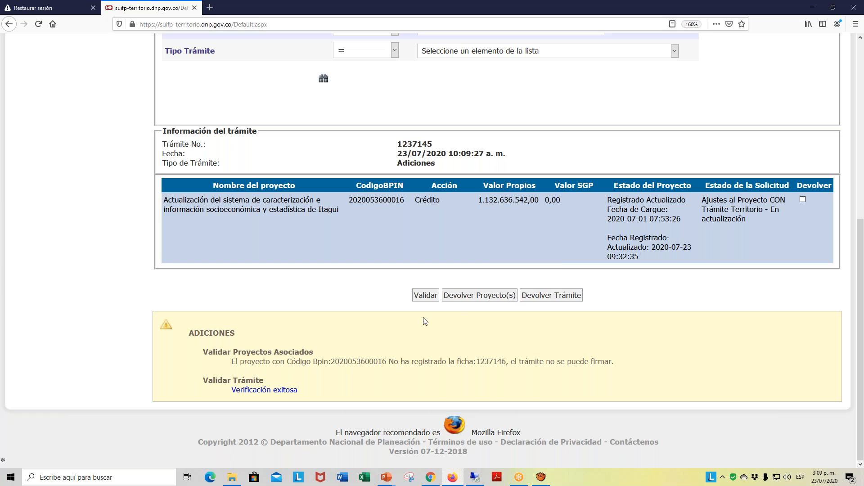
pyautogui.scroll(2, 442, 320)
pyautogui.scroll(4, 443, 323)
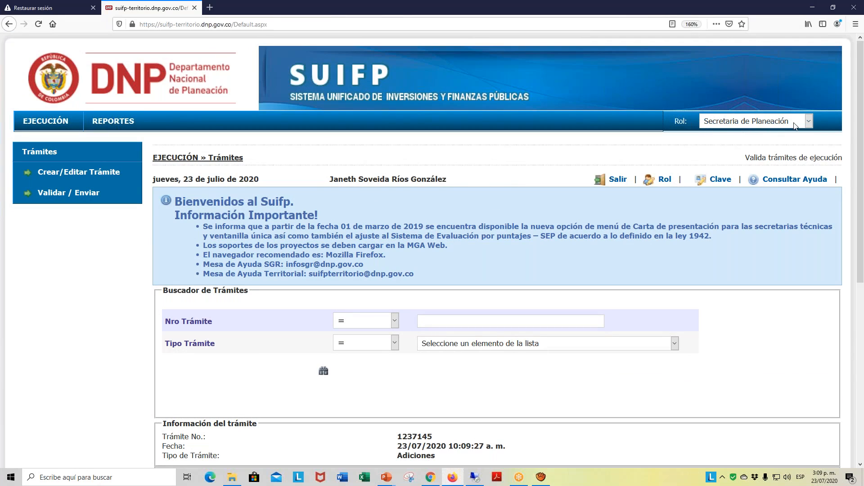
pyautogui.scroll(-5, 612, 428)
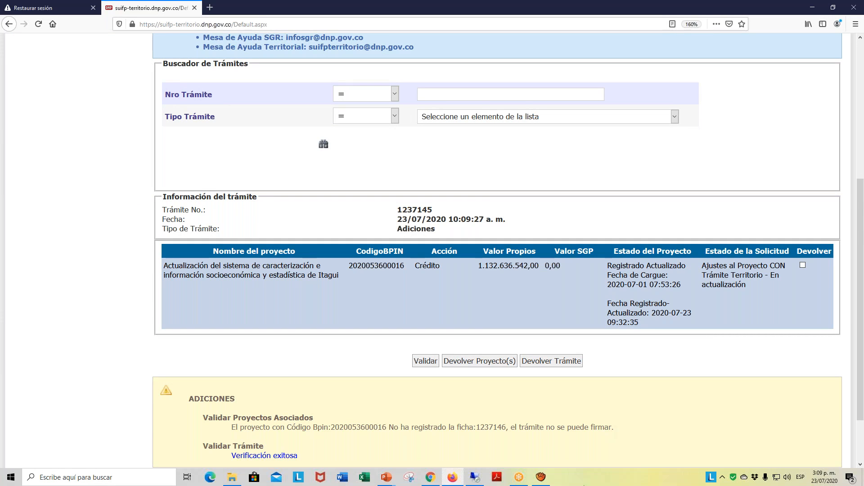
pyautogui.scroll(-3, 445, 391)
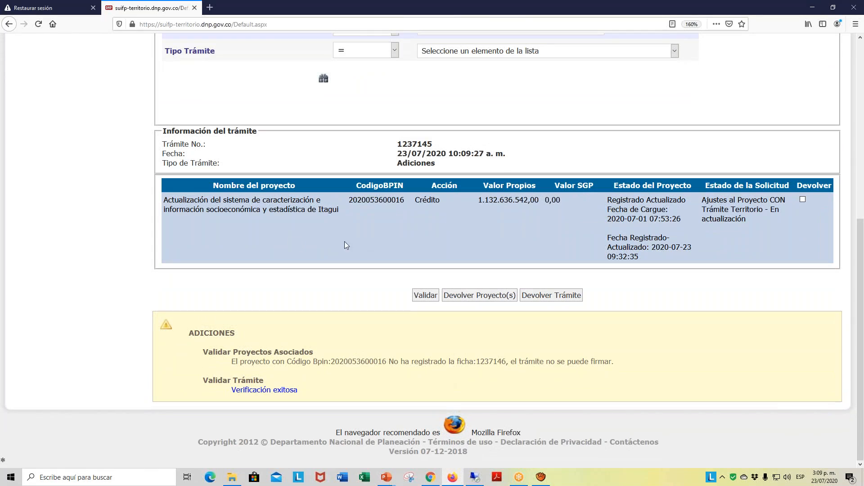
pyautogui.scroll(4, 418, 292)
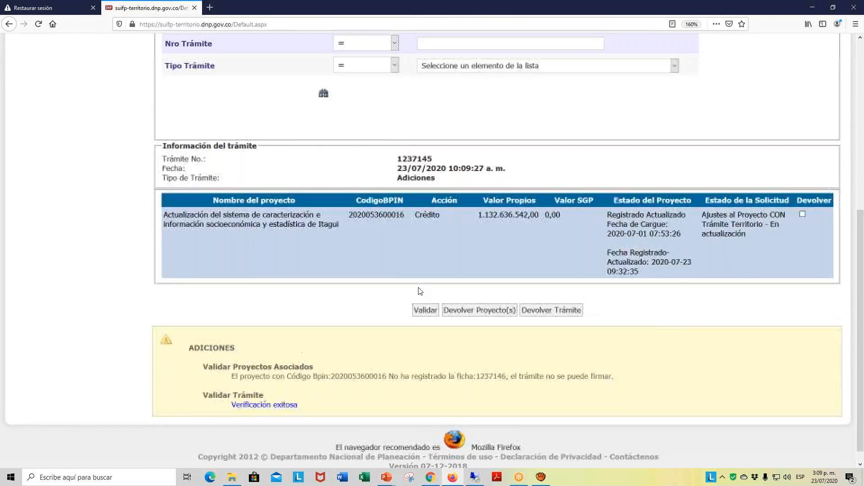
pyautogui.scroll(3, 431, 299)
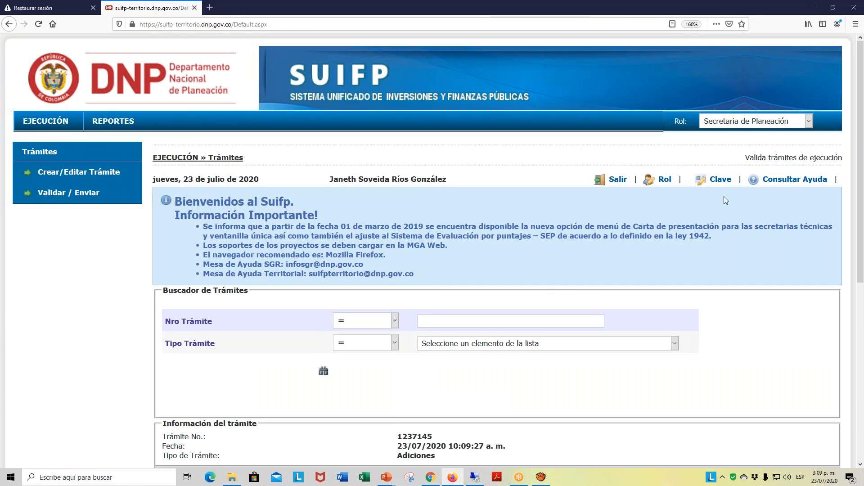
# - Sign out of the Secretaria de Planeación account and sign in with the formulator's saved Cedula number and password
pyautogui.click(810, 124)
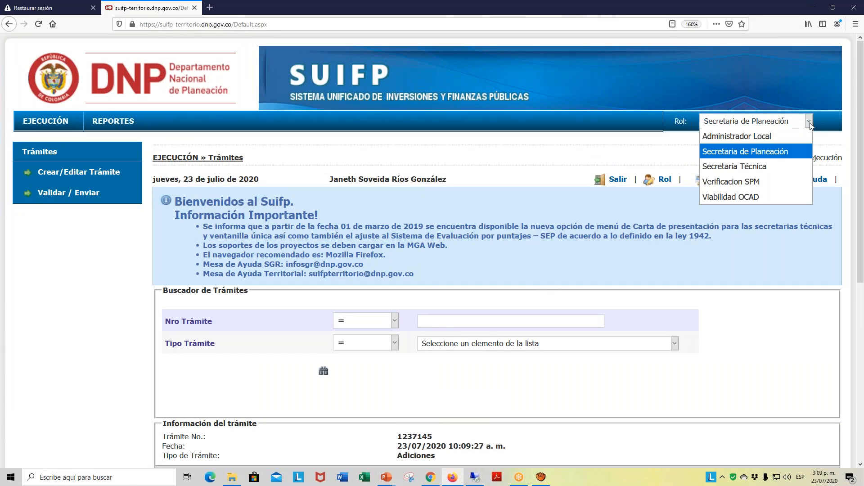
pyautogui.click(626, 180)
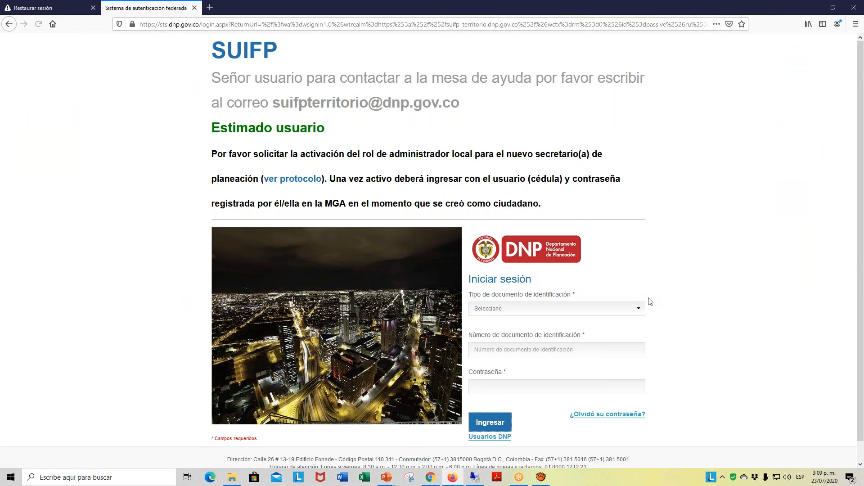
pyautogui.click(638, 312)
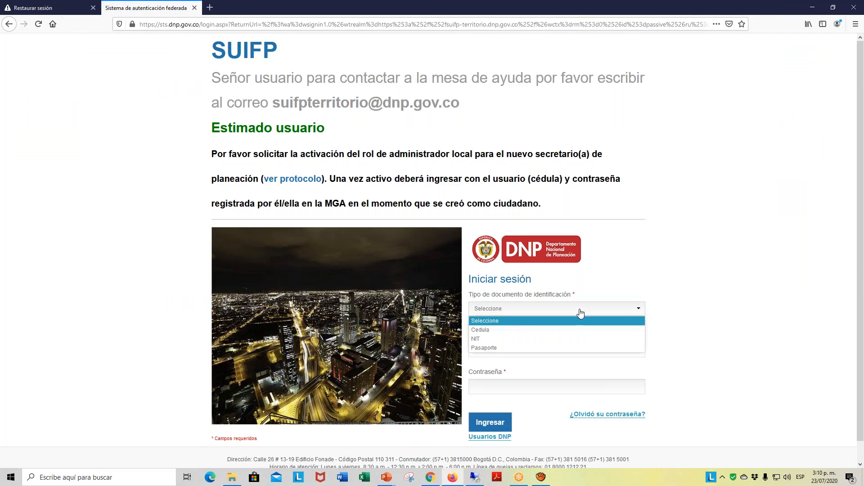
pyautogui.click(488, 335)
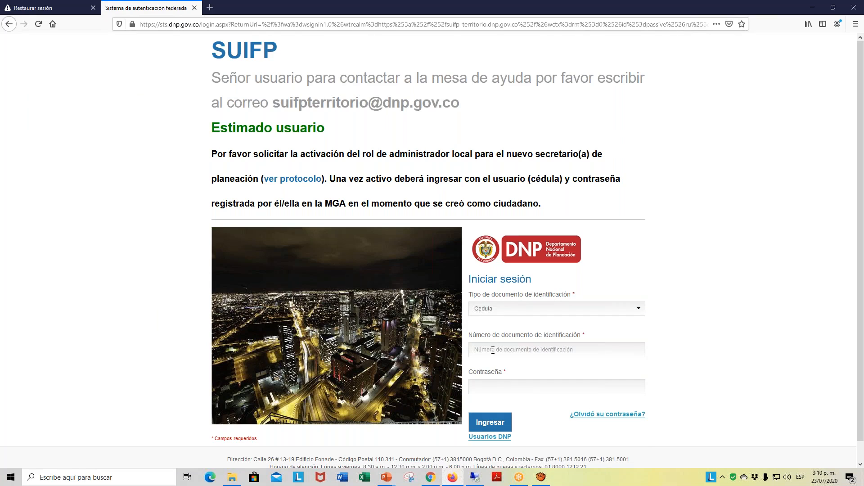
pyautogui.click(493, 350)
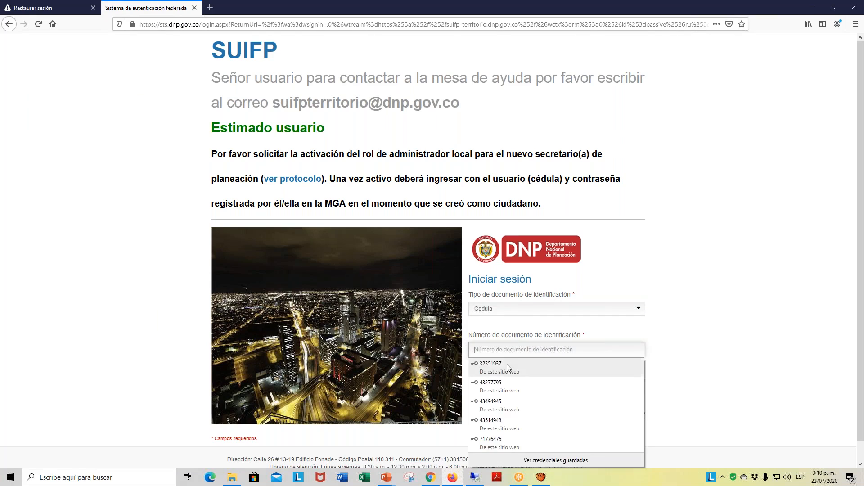
pyautogui.click(490, 424)
pyautogui.click(490, 426)
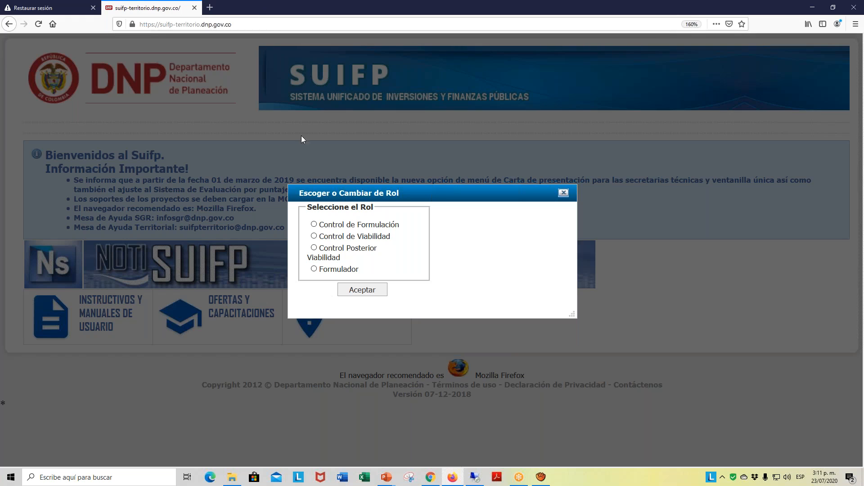
# - Choose the Formulador role and open the Mis Proyectos search
pyautogui.click(314, 269)
pyautogui.click(359, 293)
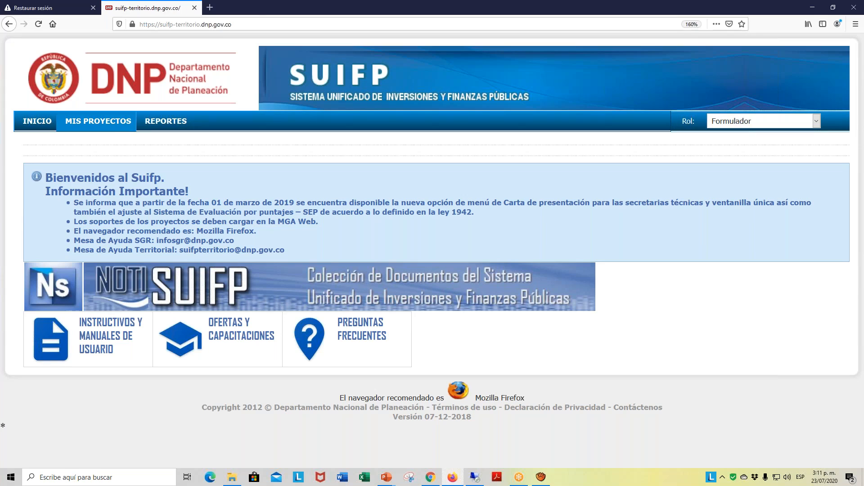
pyautogui.click(113, 129)
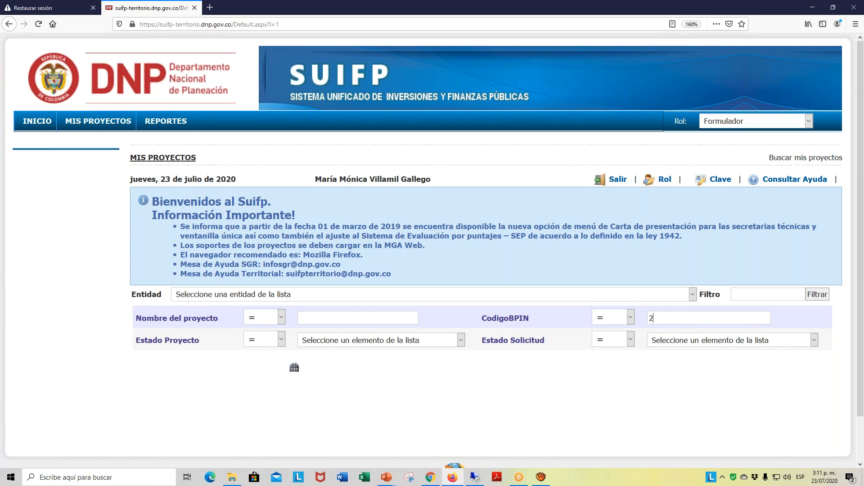
pyautogui.write('2020053')
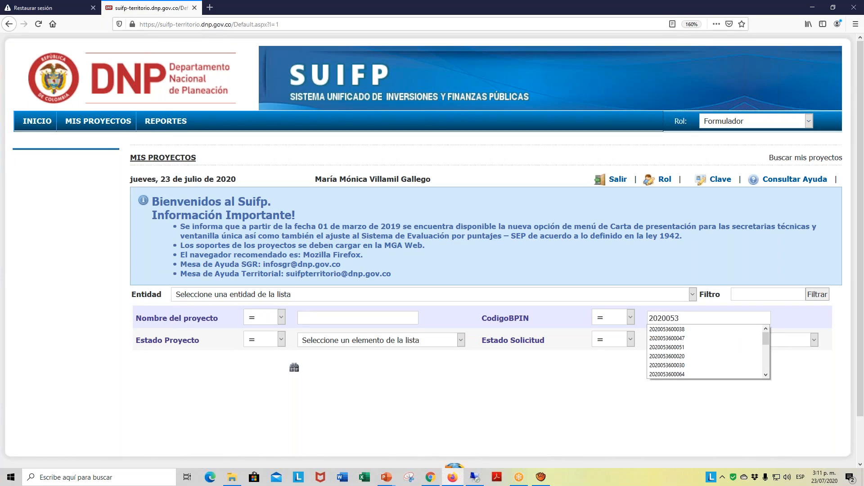
pyautogui.write('600016')
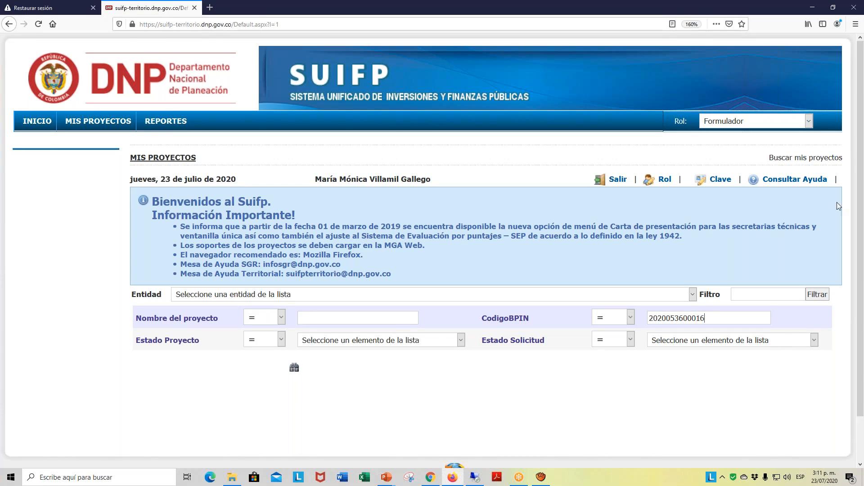
pyautogui.click(294, 369)
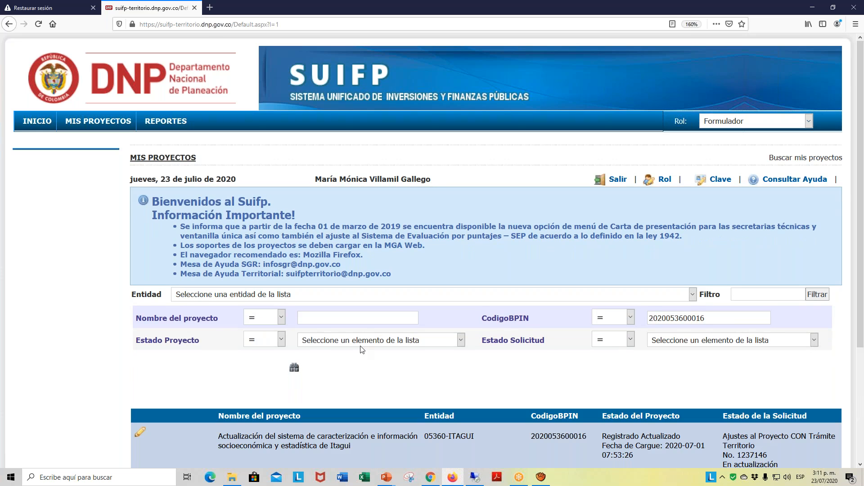
pyautogui.scroll(-3, 362, 346)
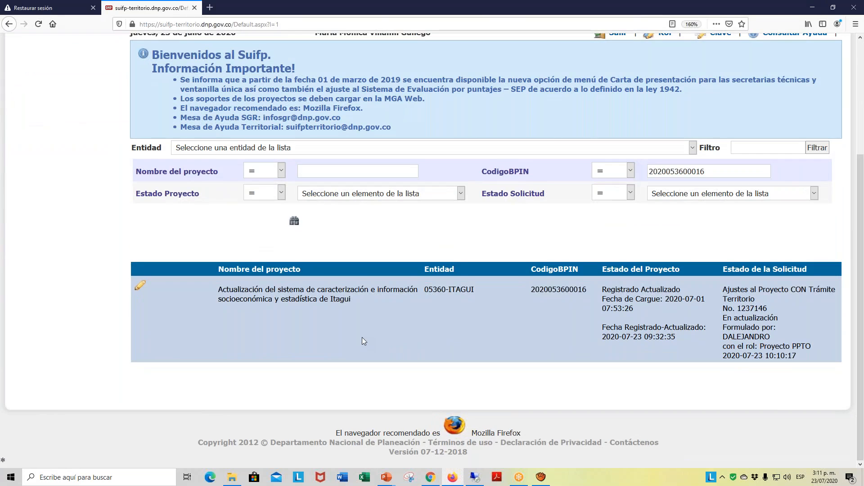
pyautogui.scroll(2, 364, 341)
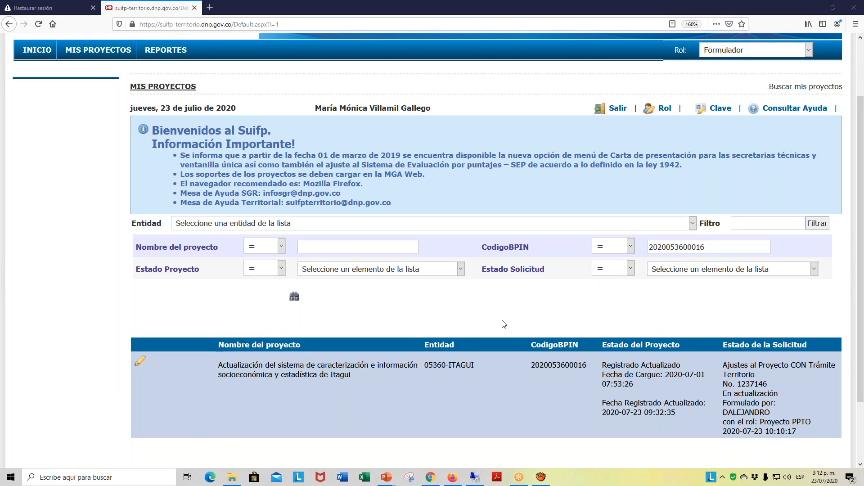
# - Open the Itagui socioeconomic characterization system project and go to its Ajustes al Proyecto options
pyautogui.click(141, 360)
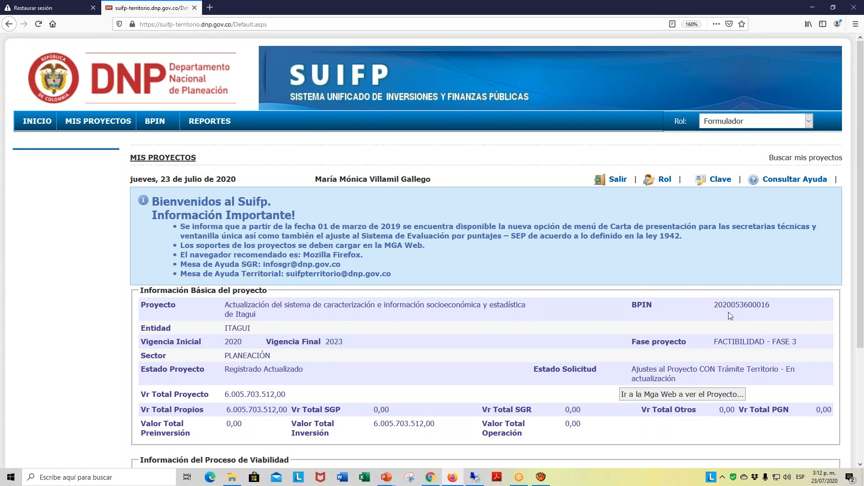
pyautogui.moveTo(728, 311); pyautogui.dragTo(634, 328)
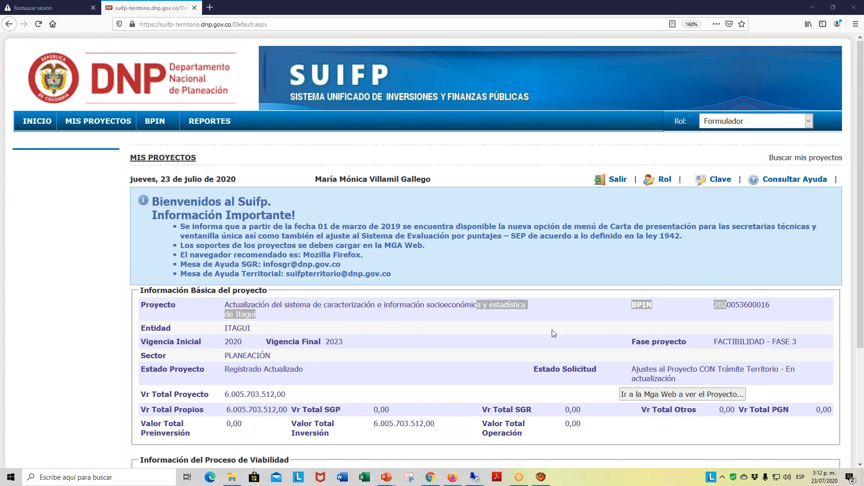
pyautogui.click(608, 374)
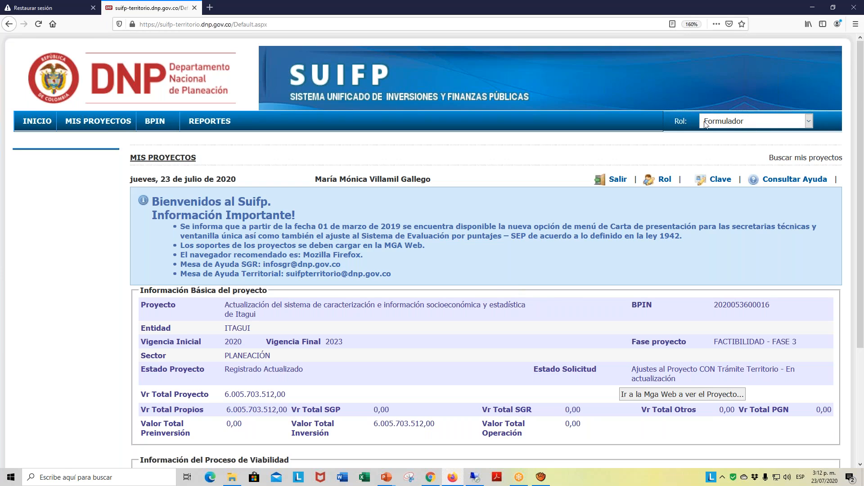
pyautogui.moveTo(162, 127)
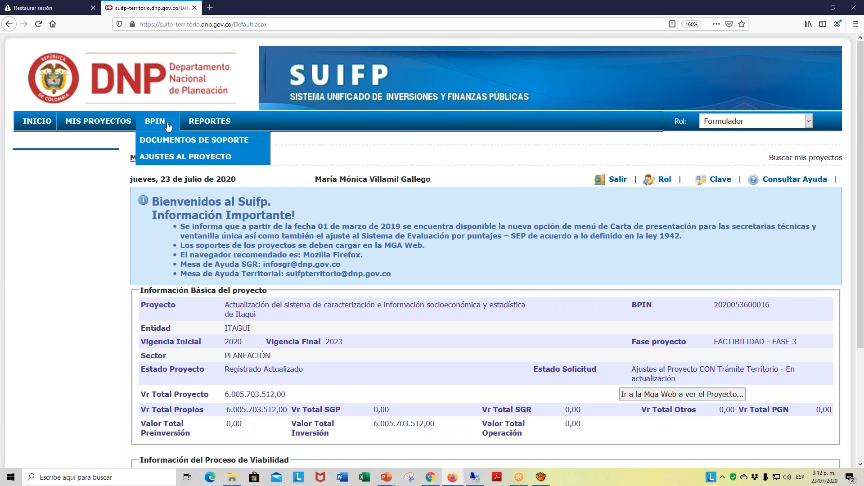
pyautogui.click(167, 161)
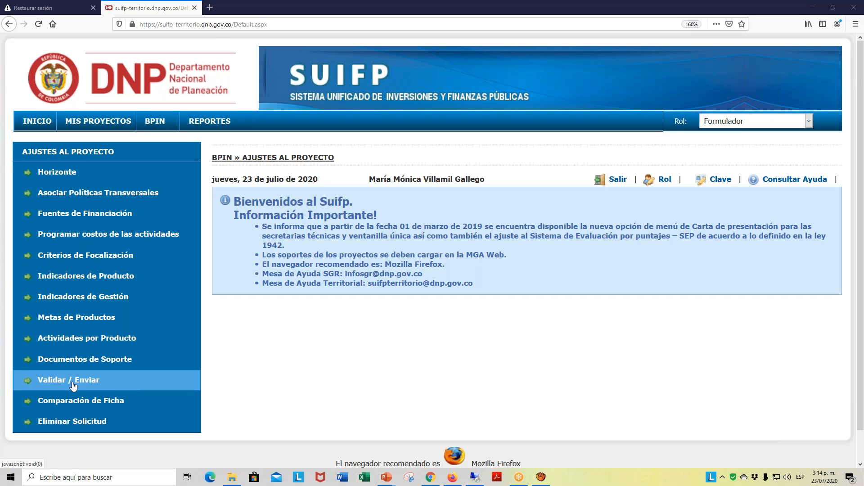
# - Run the Validar / Enviar verification on the project's adjustment request and review the messages, especially those for Recursos Propios
pyautogui.click(74, 386)
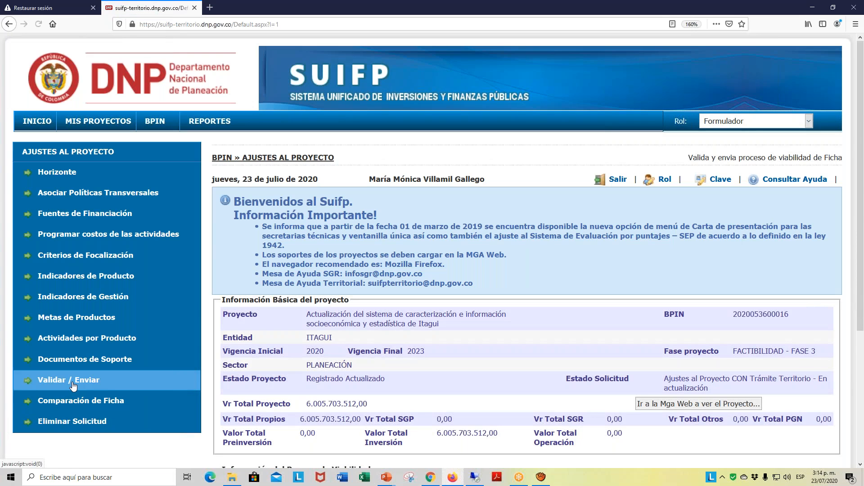
pyautogui.scroll(-4, 590, 250)
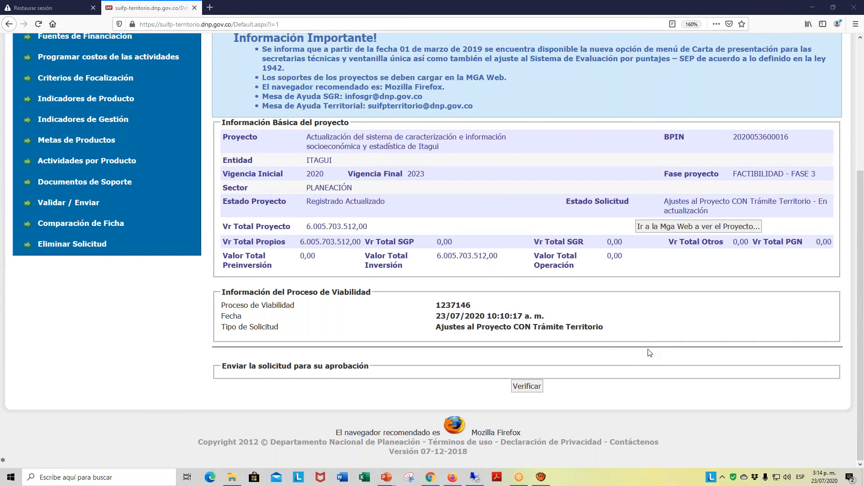
pyautogui.click(540, 390)
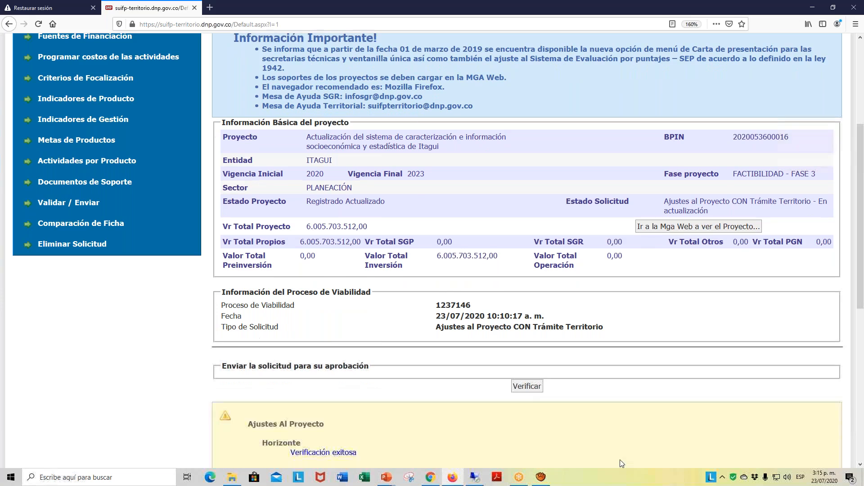
pyautogui.scroll(-3, 625, 388)
pyautogui.scroll(-5, 626, 385)
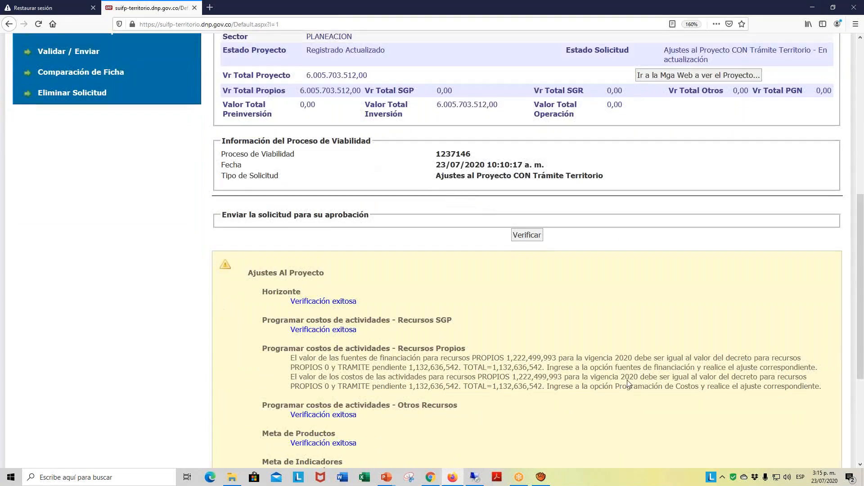
pyautogui.scroll(2, 629, 384)
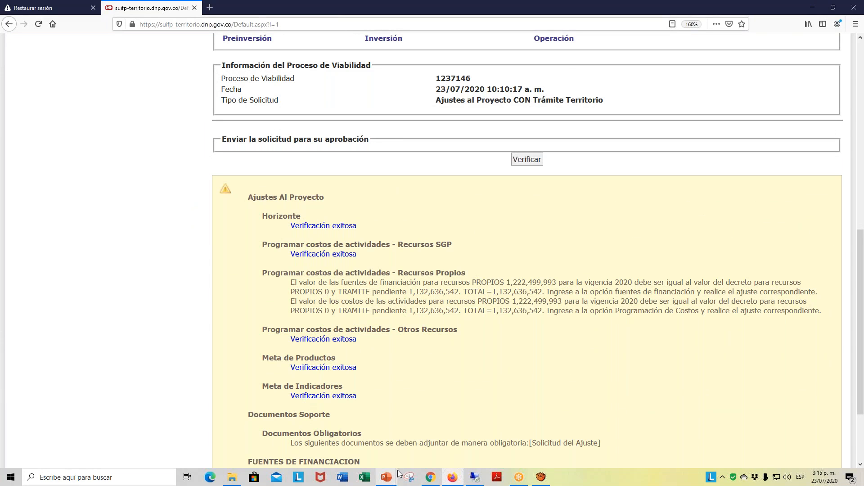
pyautogui.scroll(2, 450, 368)
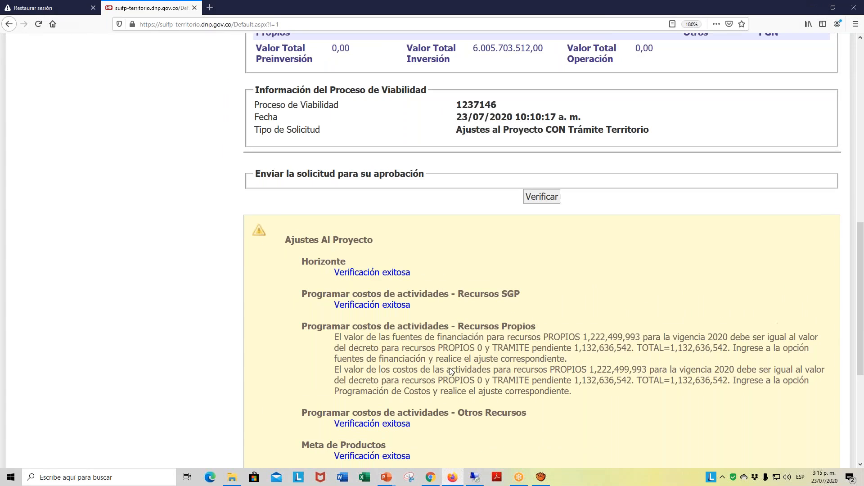
pyautogui.moveTo(462, 247); pyautogui.dragTo(428, 225)
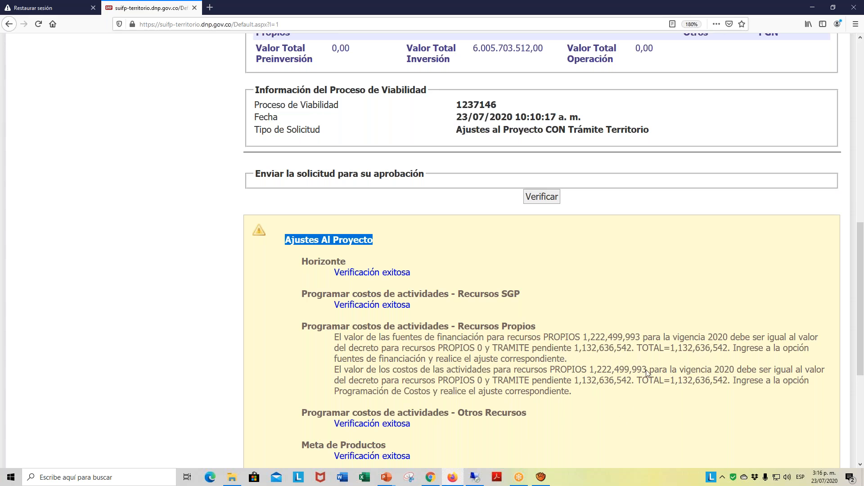
# - Capture a rectangular screen clip of the verification messages from Ajustes al Proyecto down to Documentos Obligatorios
pyautogui.scroll(-3, 647, 373)
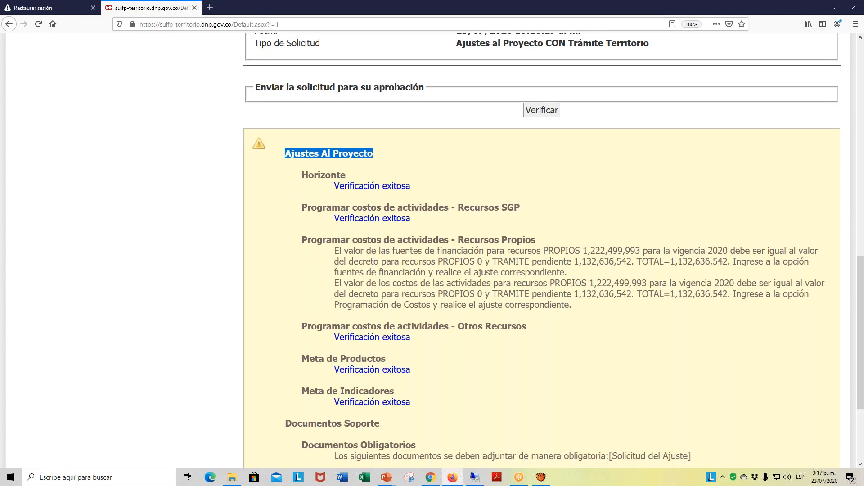
pyautogui.press('super+shift+s')
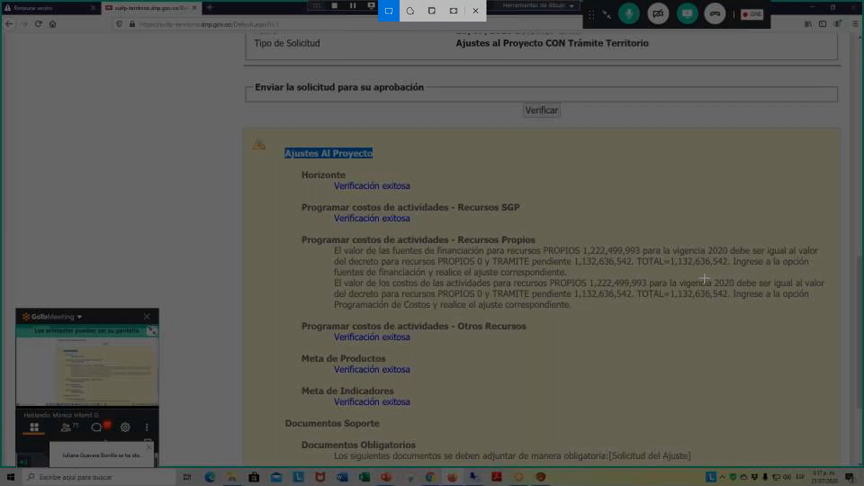
pyautogui.moveTo(232, 109); pyautogui.dragTo(838, 467)
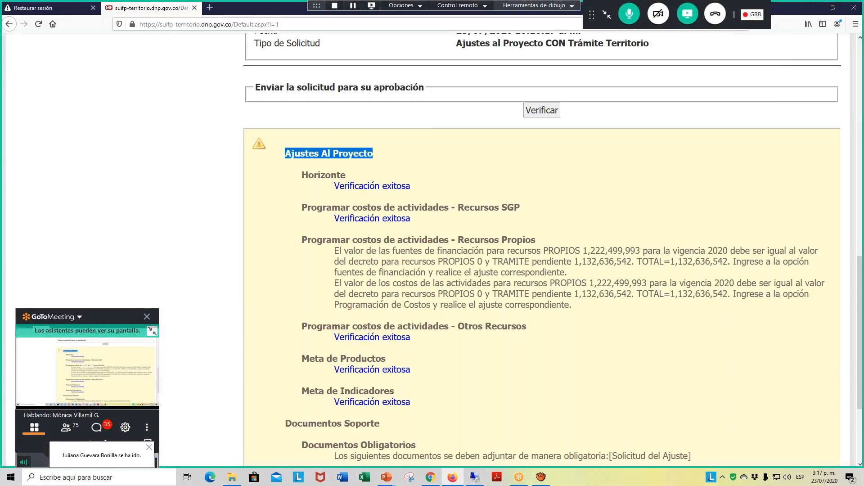
# - Open Word and bring its window to the front
pyautogui.click(341, 477)
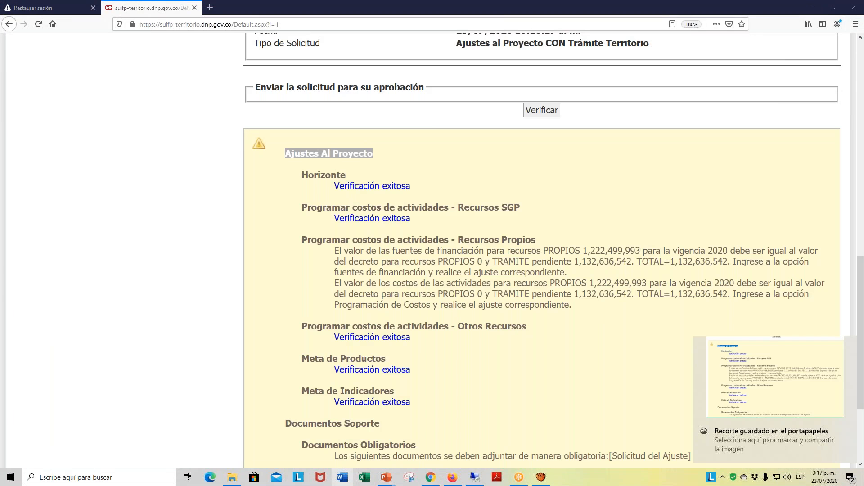
pyautogui.moveTo(343, 480)
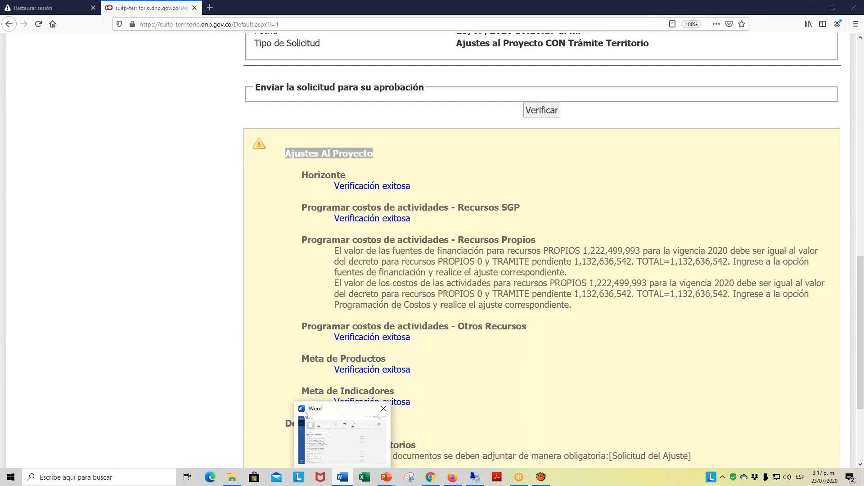
pyautogui.moveTo(318, 411)
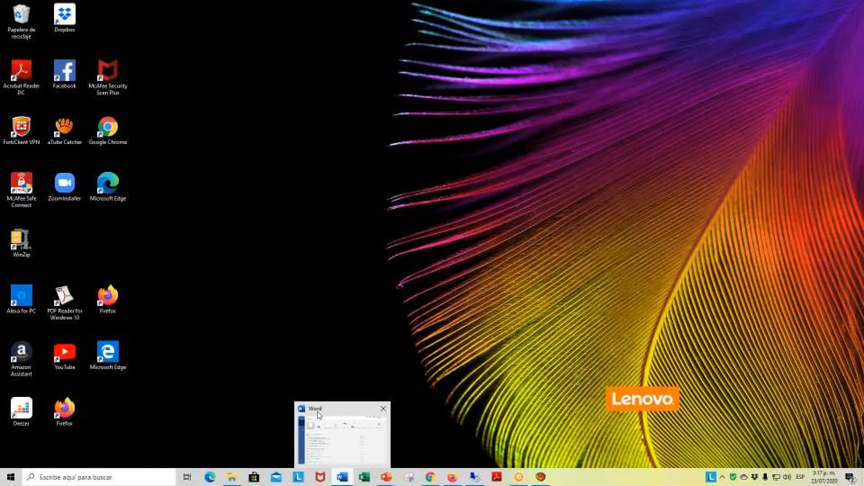
pyautogui.click(345, 483)
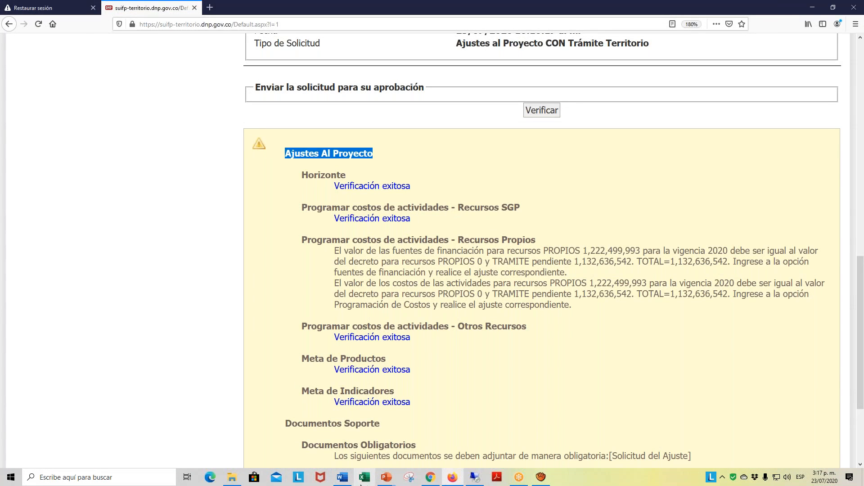
pyautogui.click(350, 482)
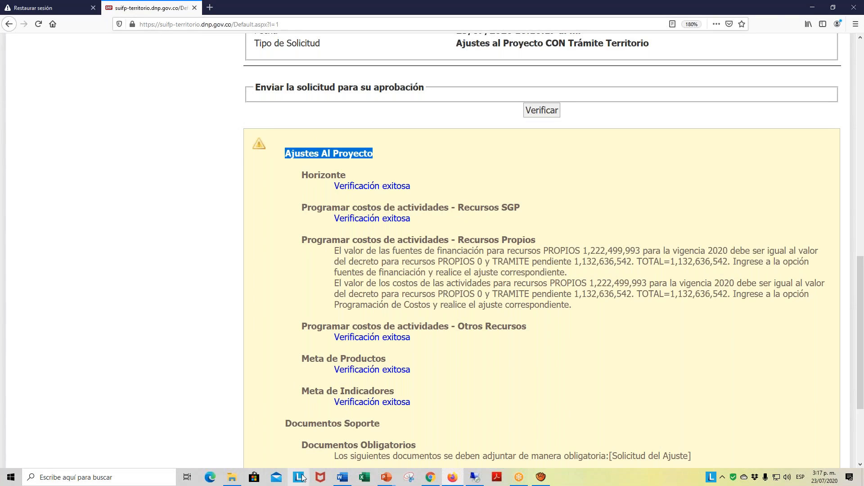
pyautogui.click(341, 478)
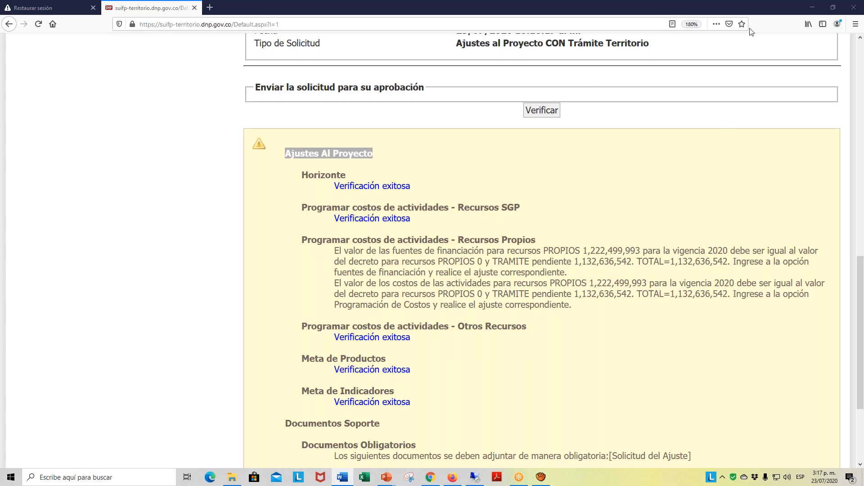
# - Capture a second rectangular screen clip of the verification messages from Horizonte down to BPIN que cofinancia
pyautogui.scroll(-3, 451, 276)
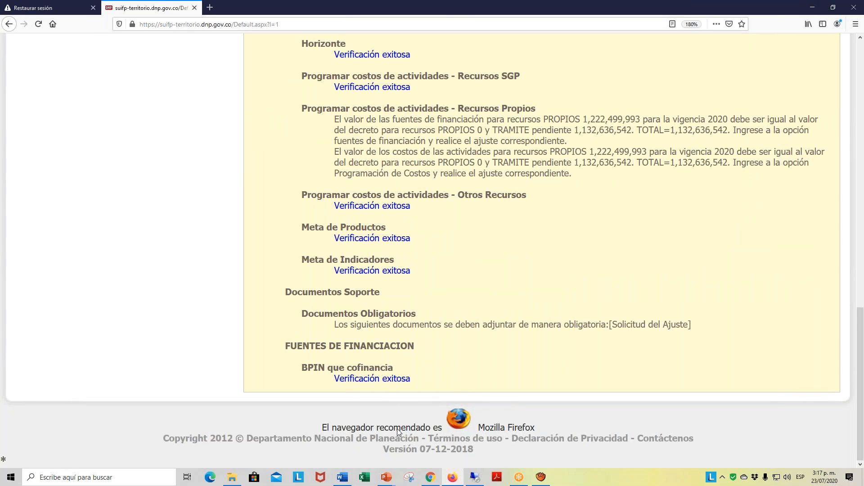
pyautogui.press('super+shift+s')
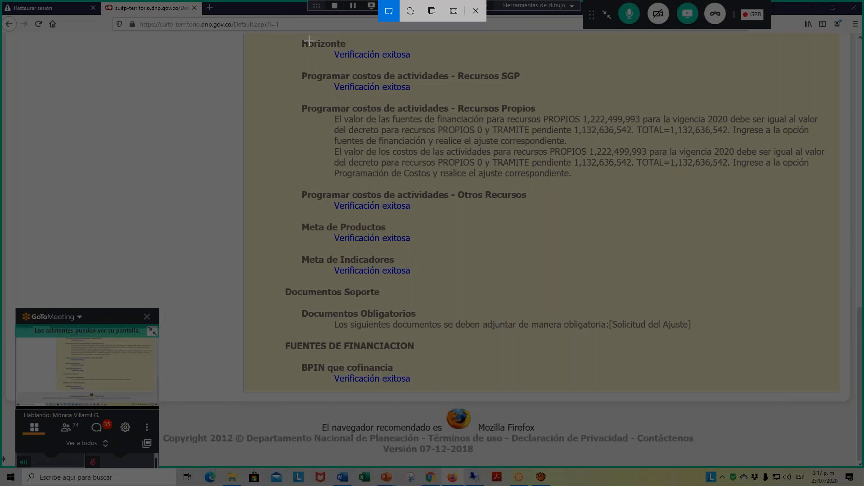
pyautogui.moveTo(290, 35); pyautogui.dragTo(844, 399)
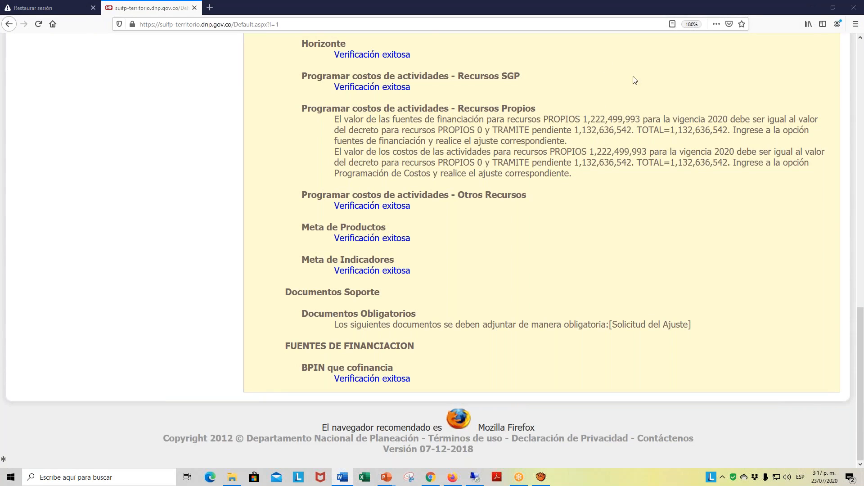
# - Minimize the open SUIFP, presentation and PDF windows to clear the desktop, and start a blank workbook in Excel
pyautogui.scroll(15, 731, 133)
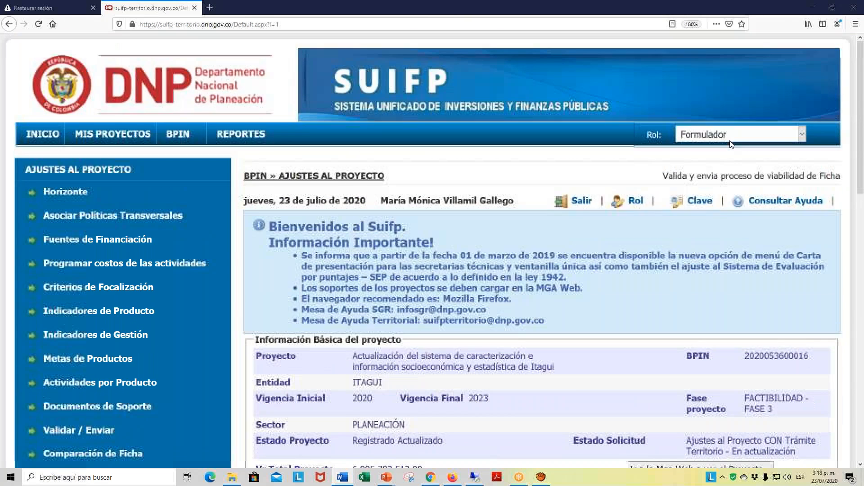
pyautogui.click(815, 8)
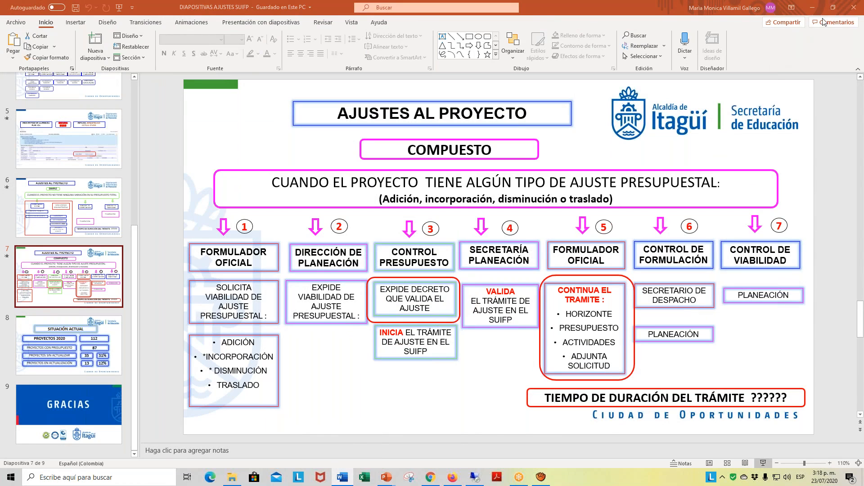
pyautogui.click(812, 7)
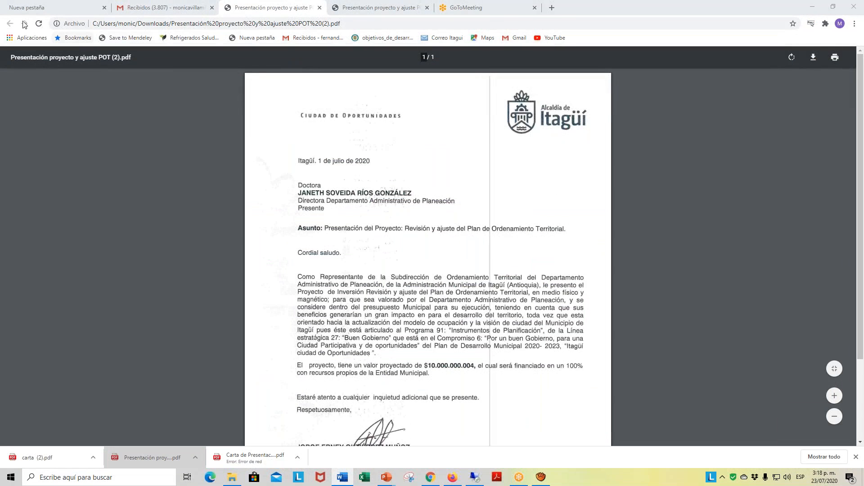
pyautogui.click(341, 478)
pyautogui.click(813, 6)
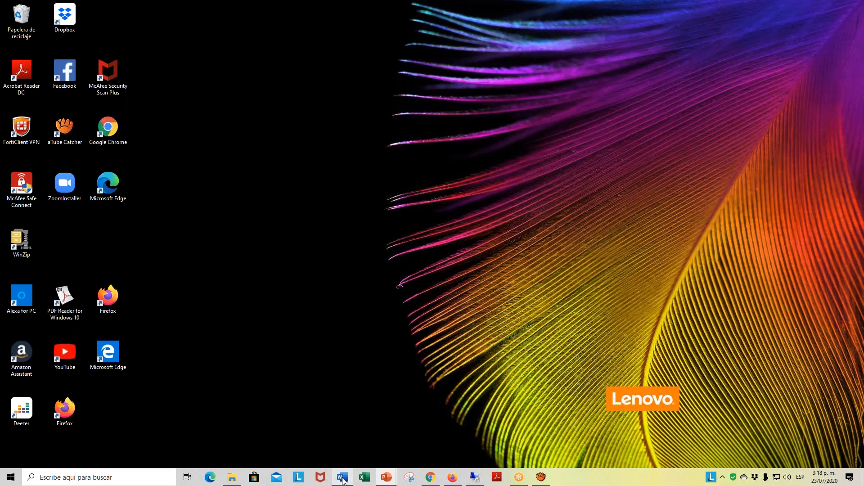
pyautogui.click(367, 479)
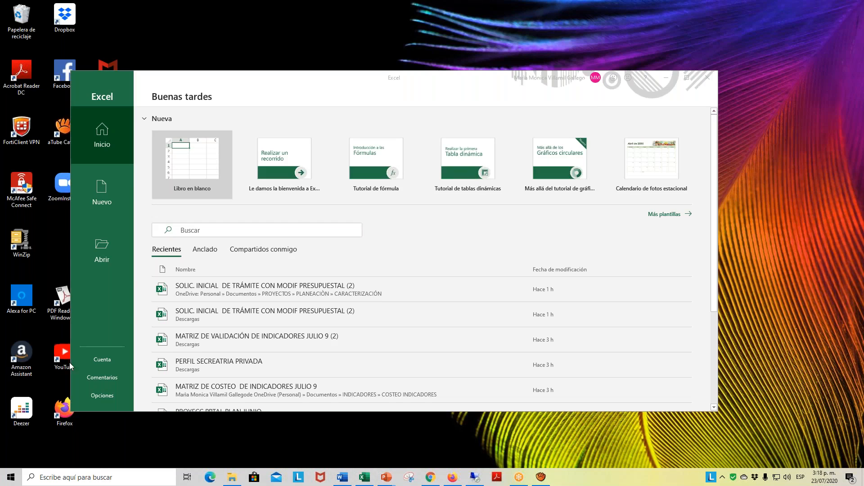
pyautogui.click(191, 169)
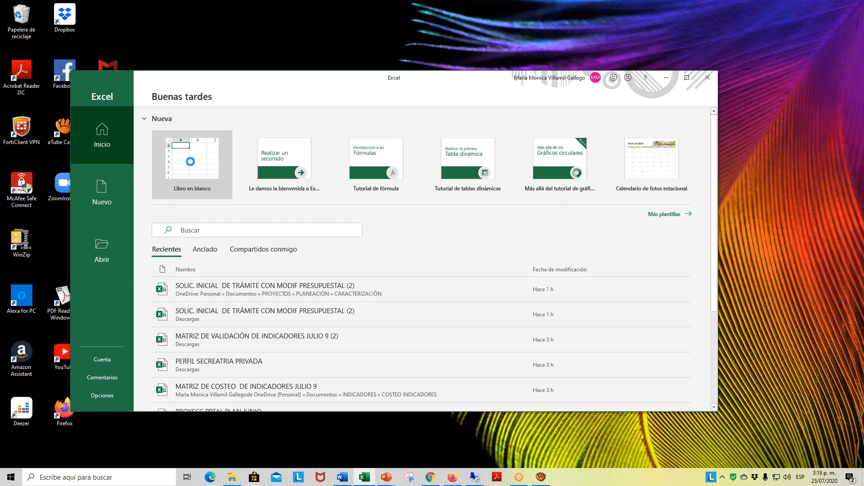
# - Paste the captured clip of the verification messages into the blank workbook and maximize the Excel window
pyautogui.hotkey('ctrl', 'v')
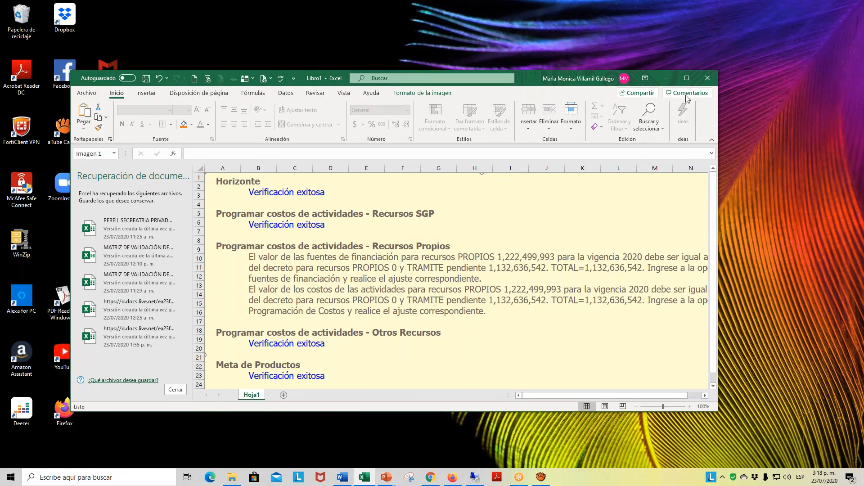
pyautogui.click(686, 78)
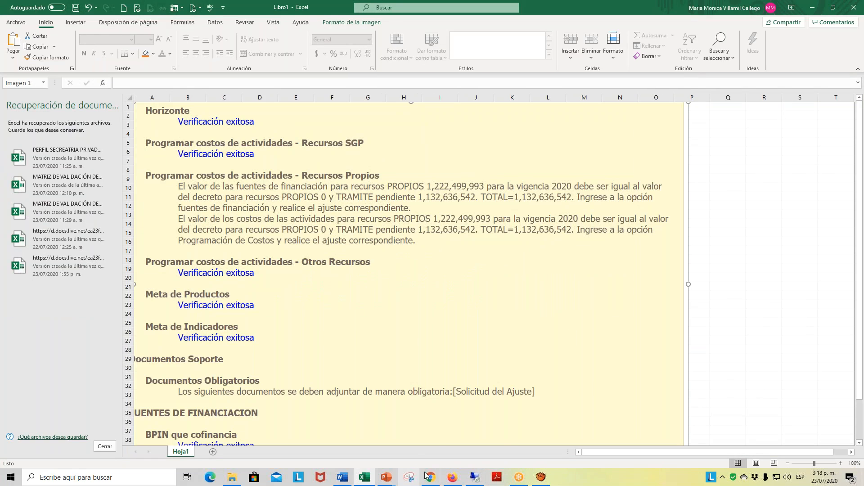
# - Open the Excel workbook SOLIC. INICIAL DE TRÁMITE CON MODIF PRESUPUESTAL (2) from the CARACTERIZACIÓN folder in File Explorer
pyautogui.moveTo(454, 480)
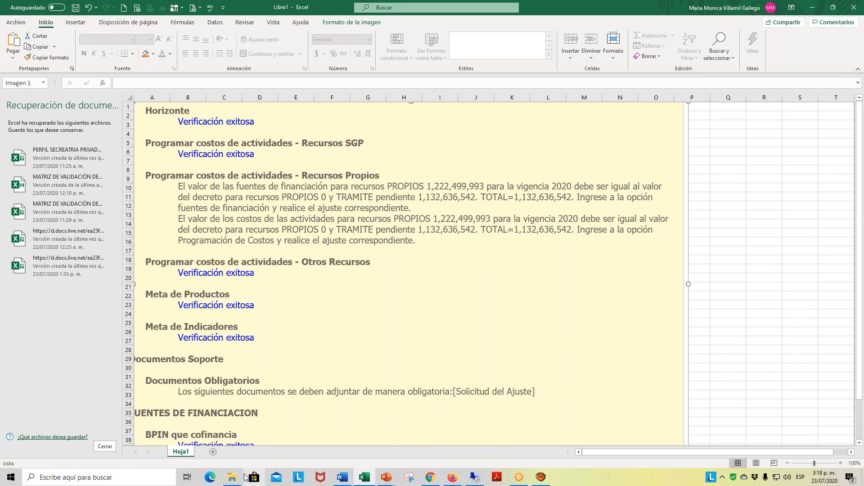
pyautogui.click(229, 480)
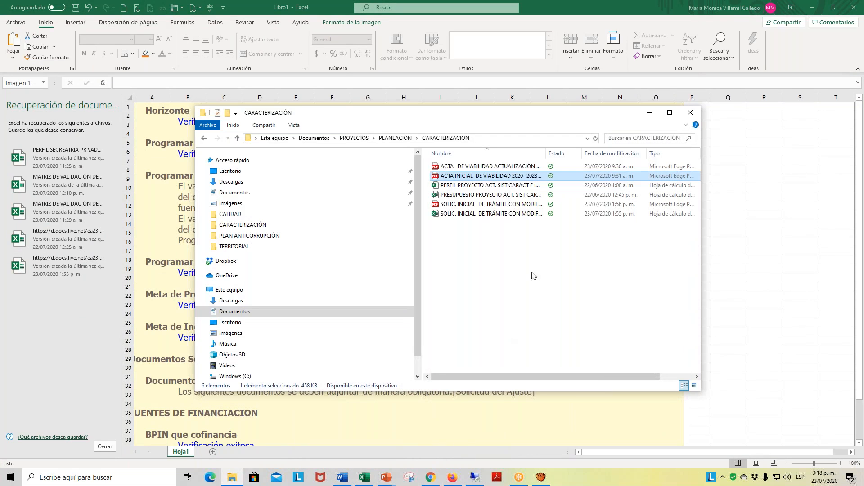
pyautogui.click(489, 215)
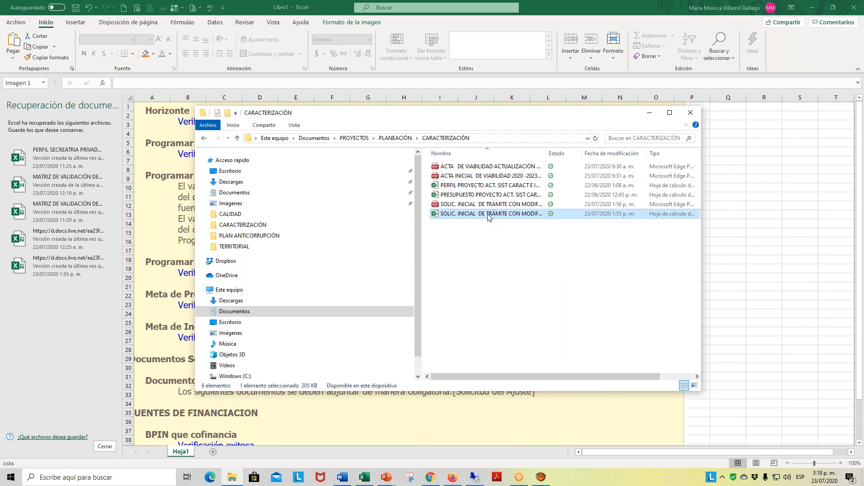
pyautogui.doubleClick(489, 215)
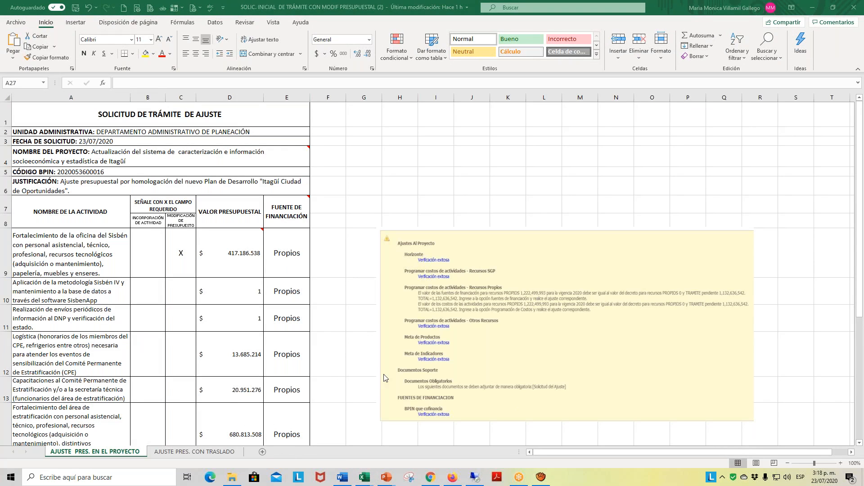
# - Examine the adjustment request's activities, budget values, funding sources and total budget on the AJUSTE PRES. EN EL PROYECTO sheet
pyautogui.keyDown('ctrl'); pyautogui.scroll(3, 386, 373); pyautogui.keyUp('ctrl')
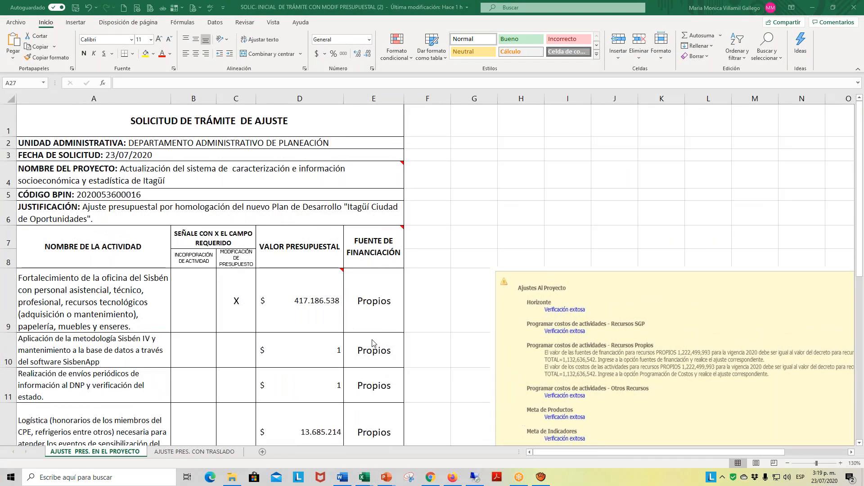
pyautogui.scroll(1, 444, 340)
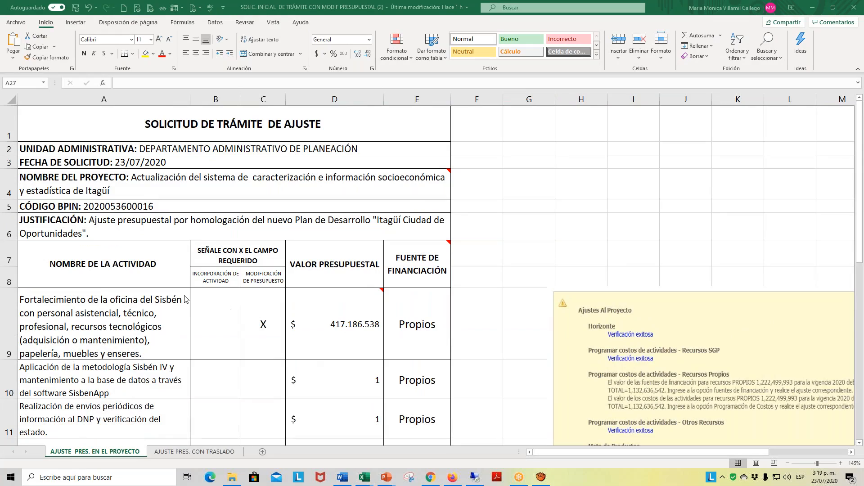
pyautogui.scroll(-2, 184, 297)
pyautogui.scroll(-4, 173, 236)
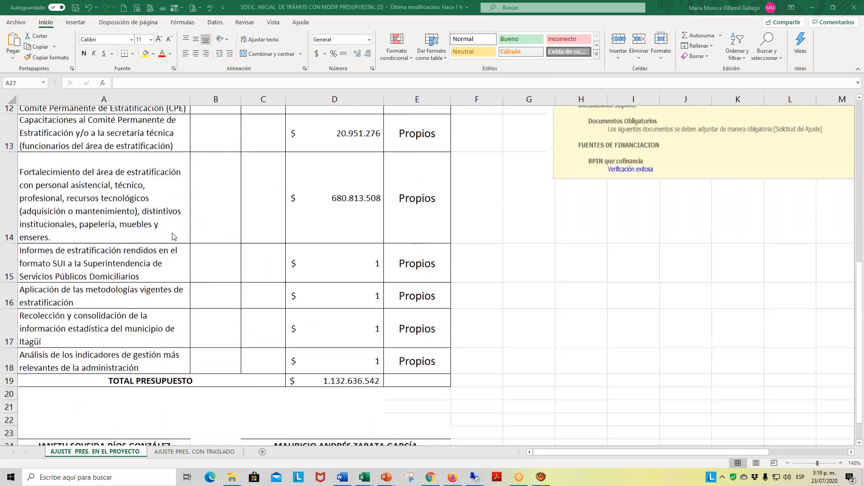
pyautogui.scroll(2, 303, 235)
pyautogui.scroll(4, 350, 221)
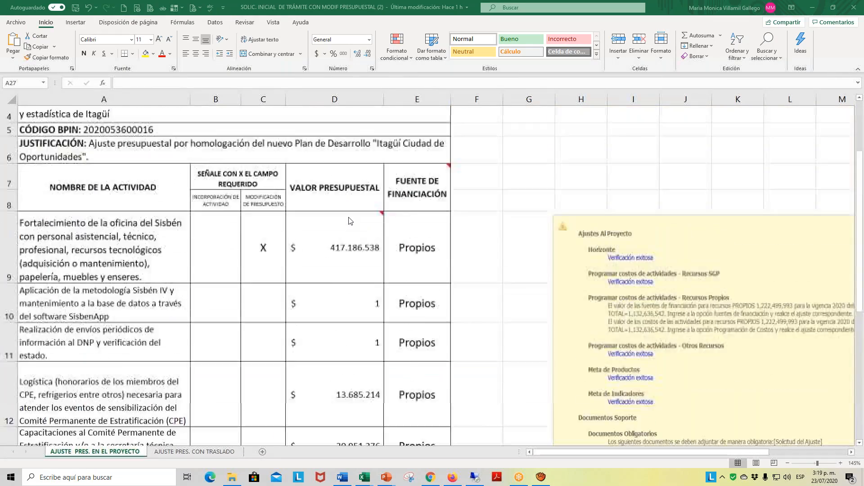
pyautogui.scroll(-2, 350, 222)
pyautogui.scroll(-2, 350, 222)
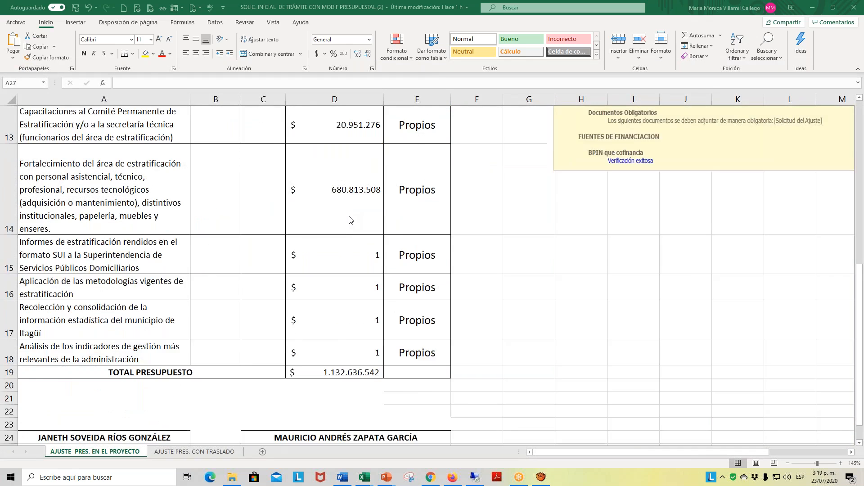
pyautogui.scroll(4, 350, 221)
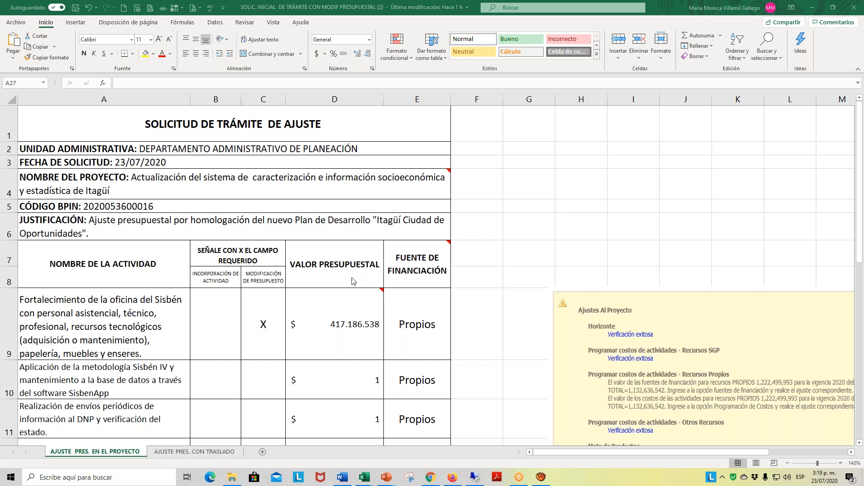
pyautogui.scroll(-7, 353, 281)
pyautogui.scroll(4, 353, 283)
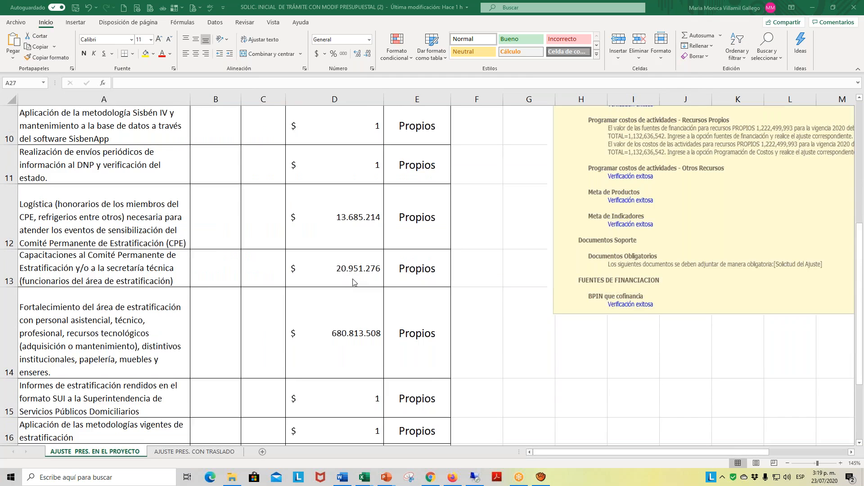
pyautogui.scroll(3, 353, 282)
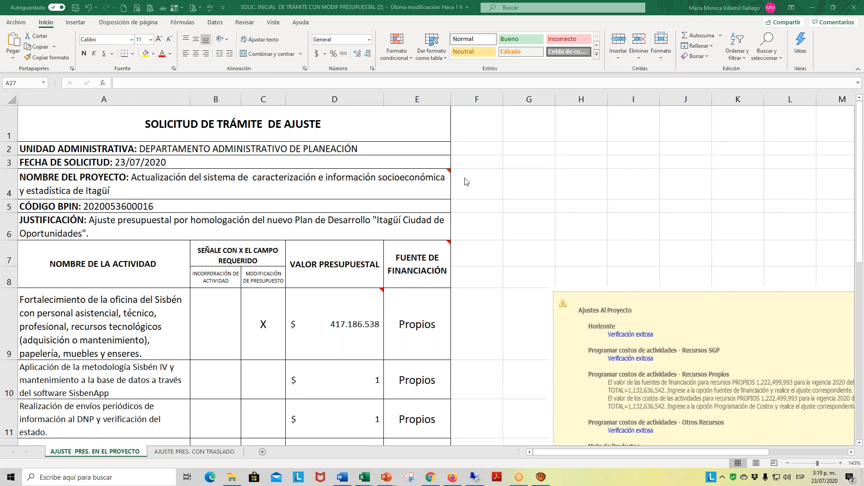
pyautogui.scroll(-3, 522, 205)
pyautogui.scroll(3, 522, 205)
pyautogui.scroll(-3, 517, 211)
pyautogui.scroll(3, 517, 211)
# - Switch to SUIFP in Firefox and review the project's basic information and the verification messages for Ajustes al Proyecto
pyautogui.click(453, 477)
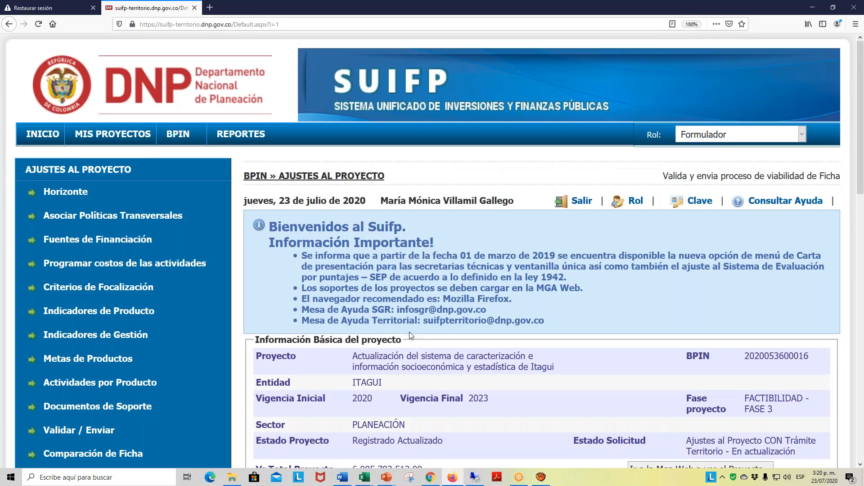
pyautogui.keyDown('ctrl'); pyautogui.scroll(-3, 401, 326); pyautogui.keyUp('ctrl')
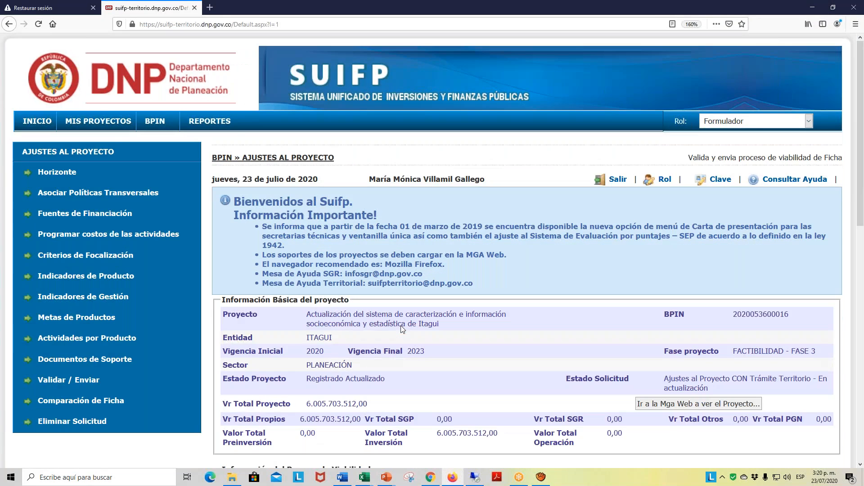
pyautogui.scroll(-2, 401, 326)
pyautogui.keyDown('ctrl'); pyautogui.scroll(-1, 402, 329); pyautogui.keyUp('ctrl')
pyautogui.scroll(-3, 403, 329)
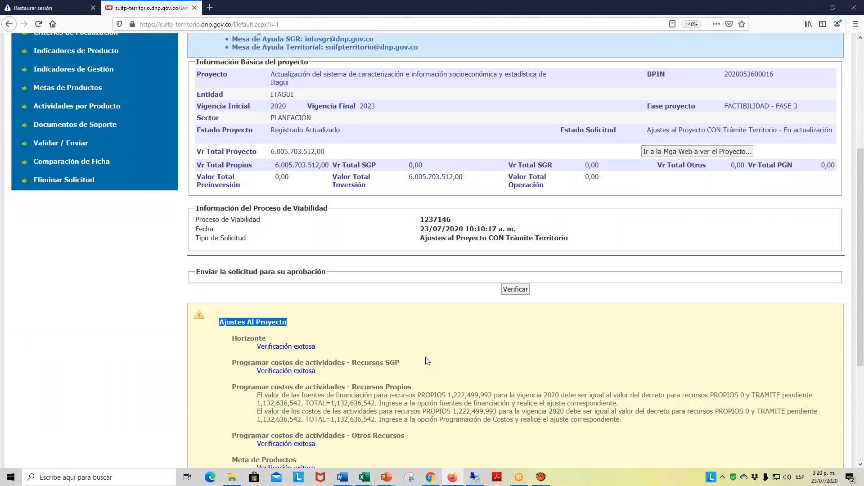
pyautogui.keyDown('ctrl'); pyautogui.scroll(-1, 427, 359); pyautogui.keyUp('ctrl')
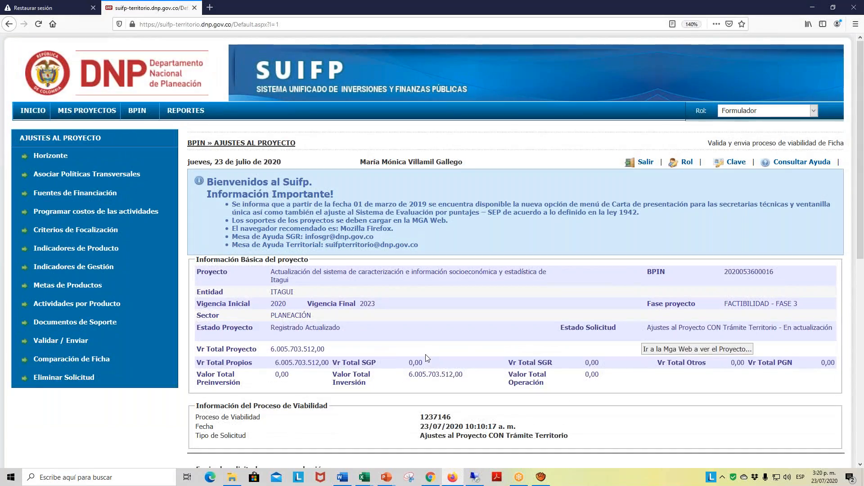
pyautogui.scroll(-1, 427, 359)
pyautogui.keyDown('ctrl'); pyautogui.scroll(-2, 427, 359); pyautogui.keyUp('ctrl')
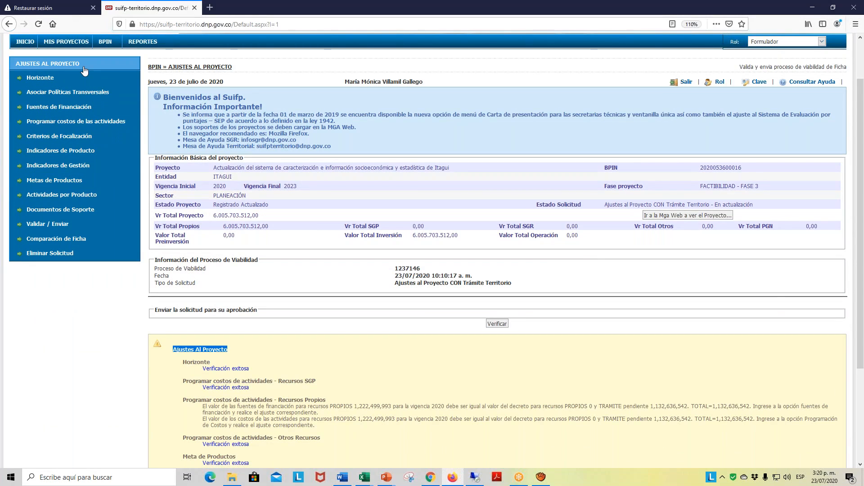
pyautogui.hotkey('ctrl', '+')
pyautogui.hotkey('ctrl', '+')
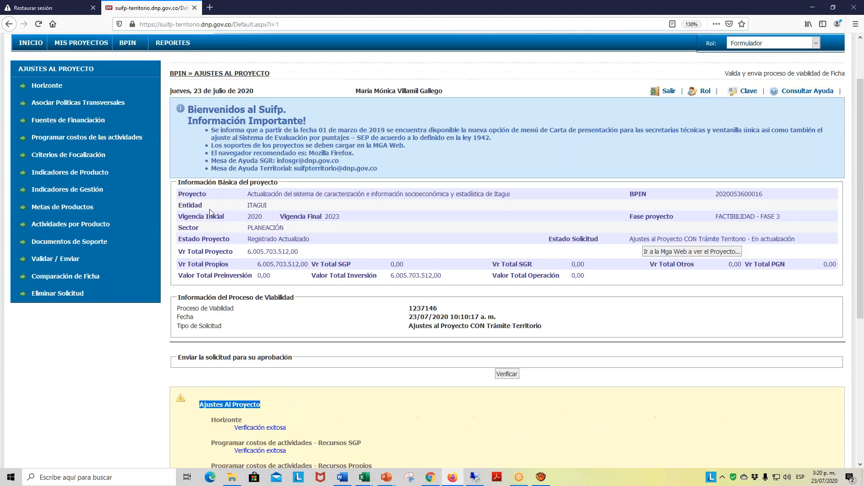
# - Go to the project's Fuentes de Financiación and open the 2020 entry of Recursos Solicitados for editing
pyautogui.click(112, 124)
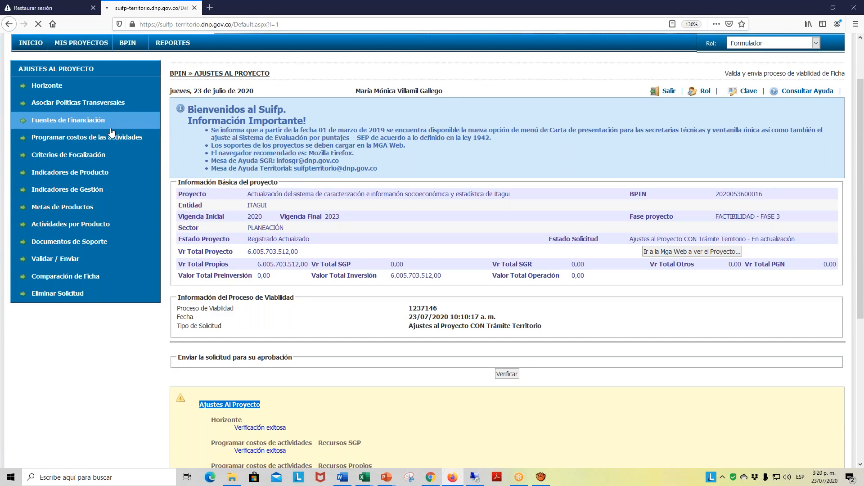
pyautogui.scroll(-3, 396, 383)
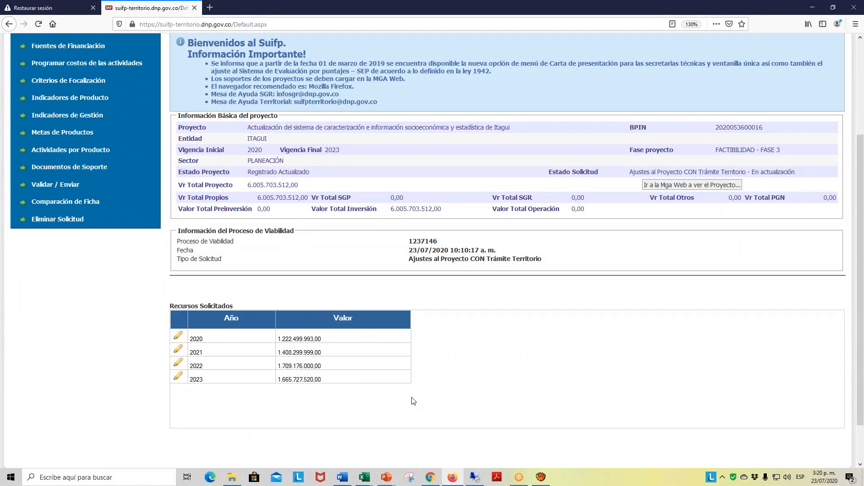
pyautogui.scroll(3, 412, 398)
pyautogui.scroll(-4, 412, 397)
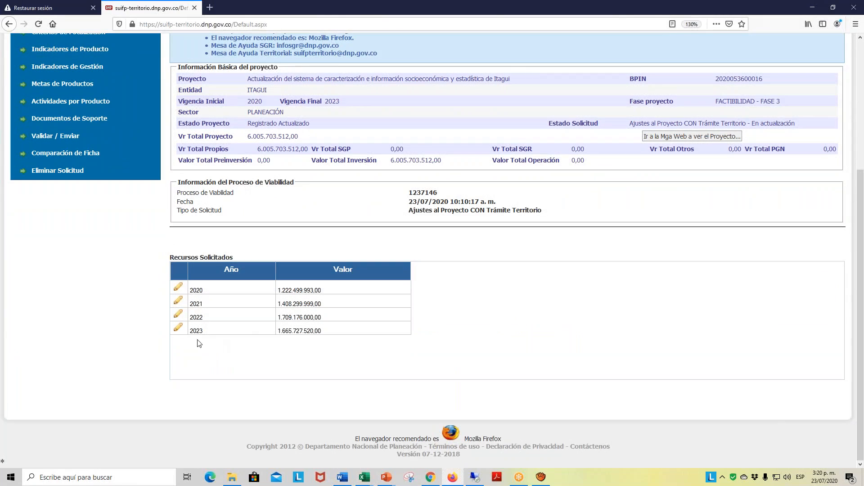
pyautogui.click(178, 289)
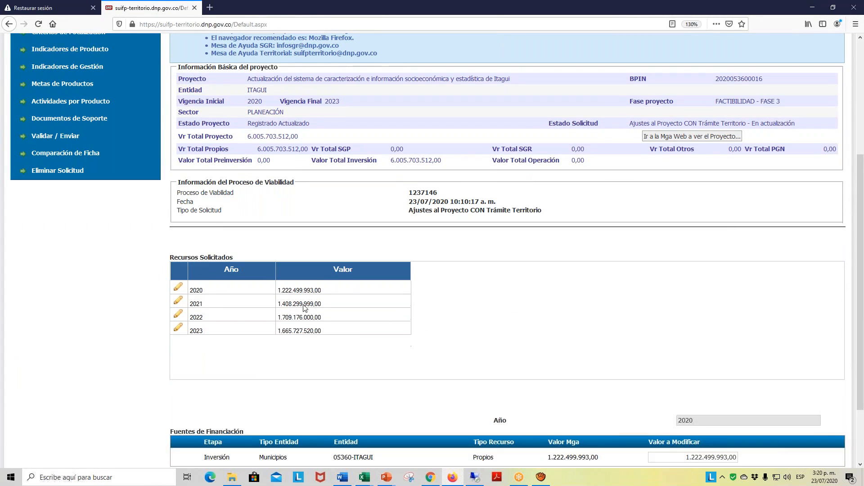
pyautogui.scroll(-3, 576, 356)
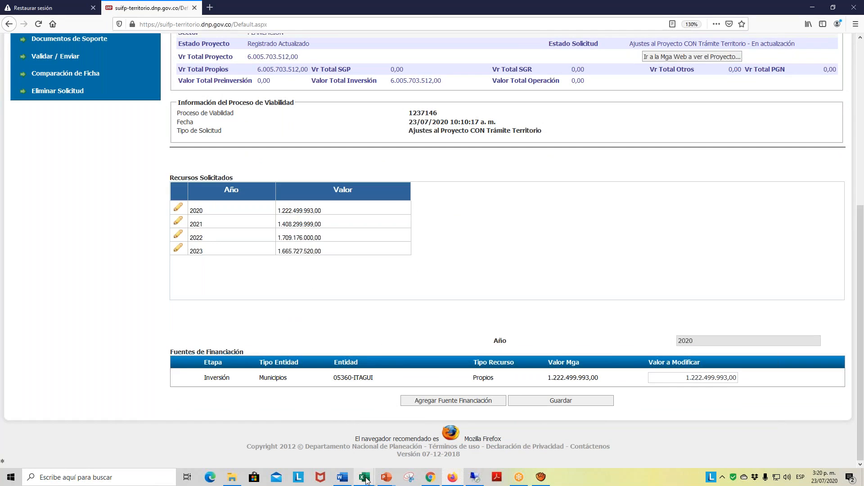
# - Consult the amount required for Recursos Propios in the verification clip in Excel, and return to SUIFP in Firefox
pyautogui.moveTo(365, 480)
pyautogui.click(325, 458)
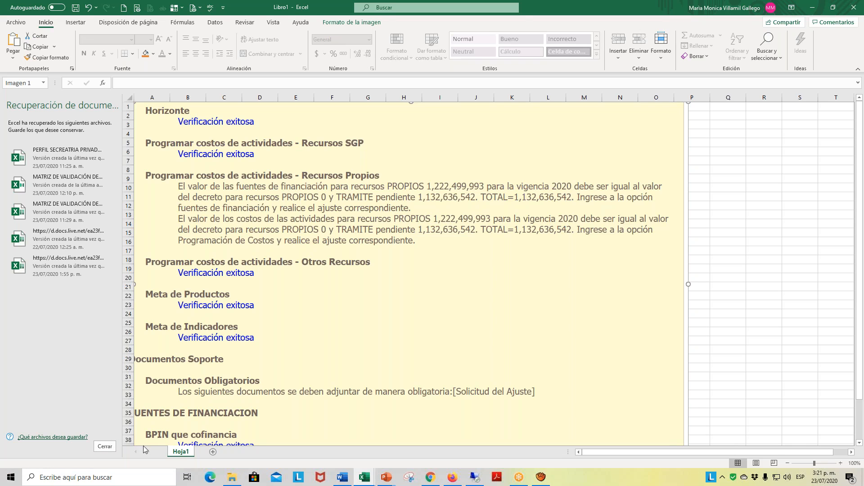
pyautogui.hotkey('alt', 'Tab')
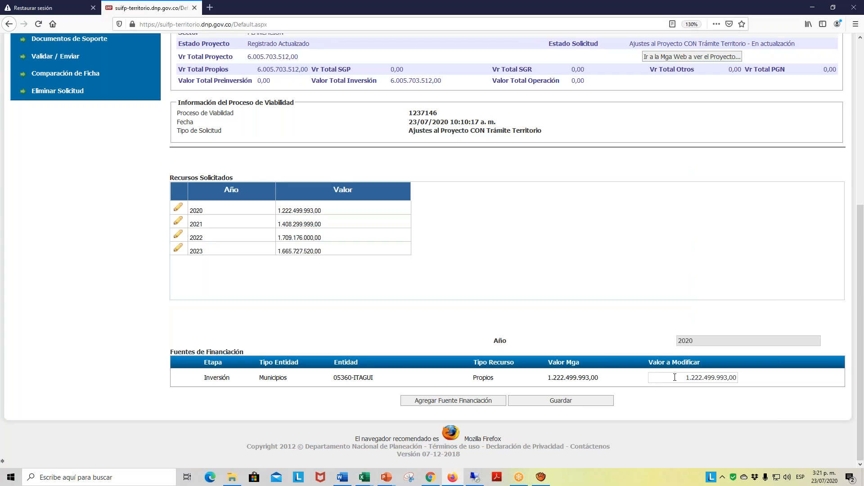
pyautogui.click(675, 377)
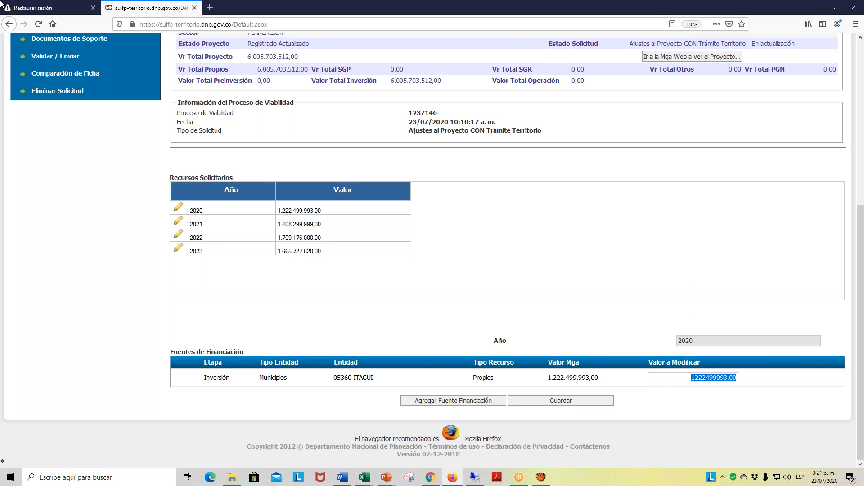
pyautogui.write('11326')
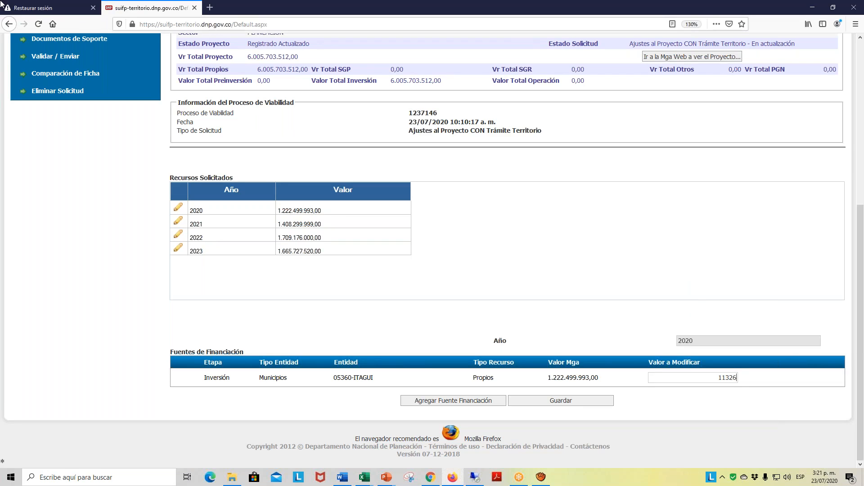
pyautogui.write('36542')
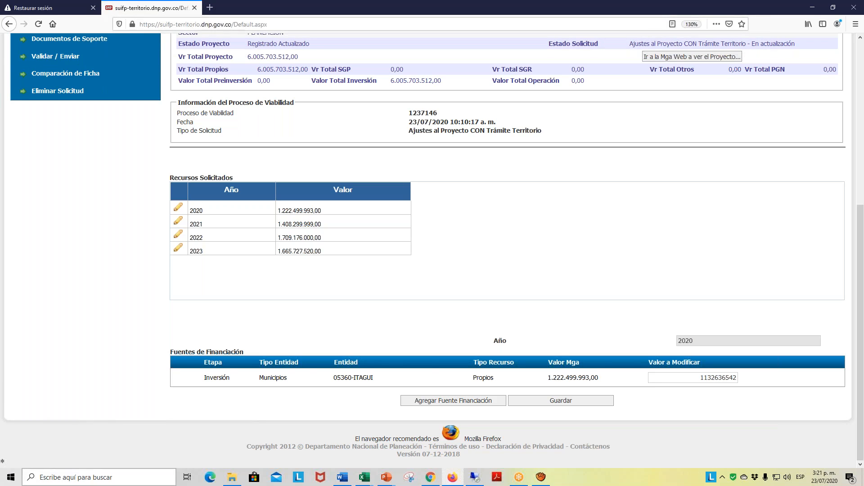
pyautogui.click(570, 404)
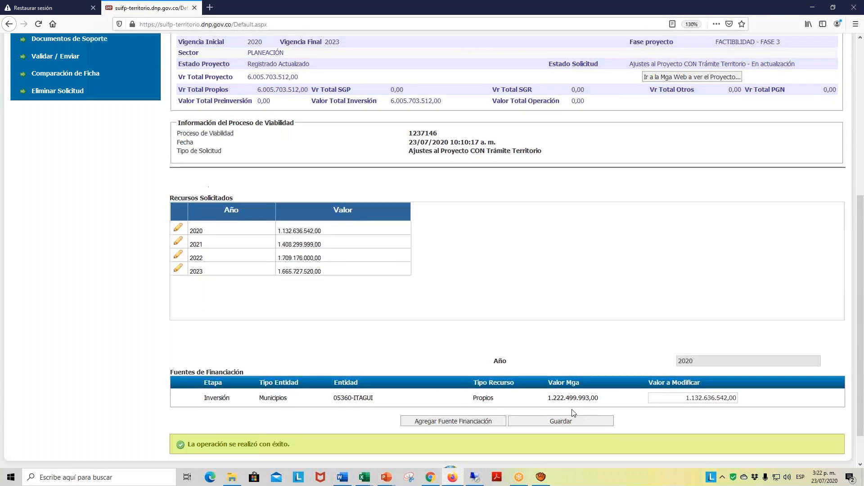
pyautogui.scroll(-2, 616, 398)
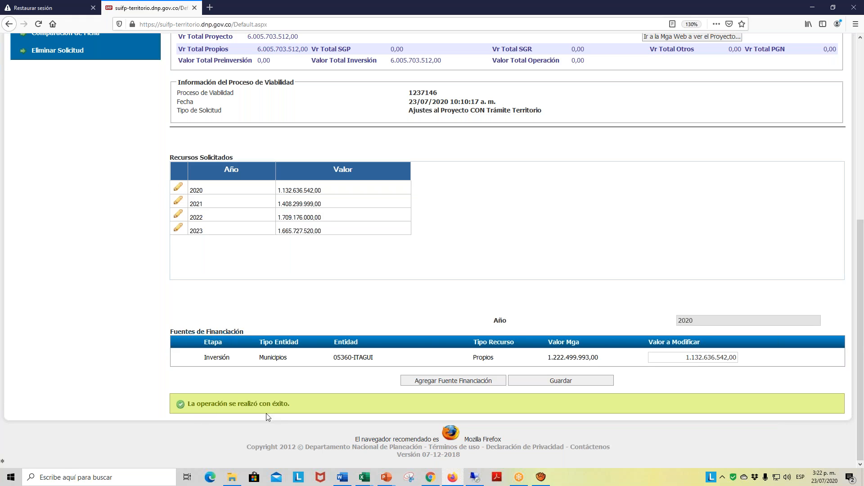
# - Open Programar costos de las actividades and bring the 2020 activity cost table into view
pyautogui.scroll(5, 179, 292)
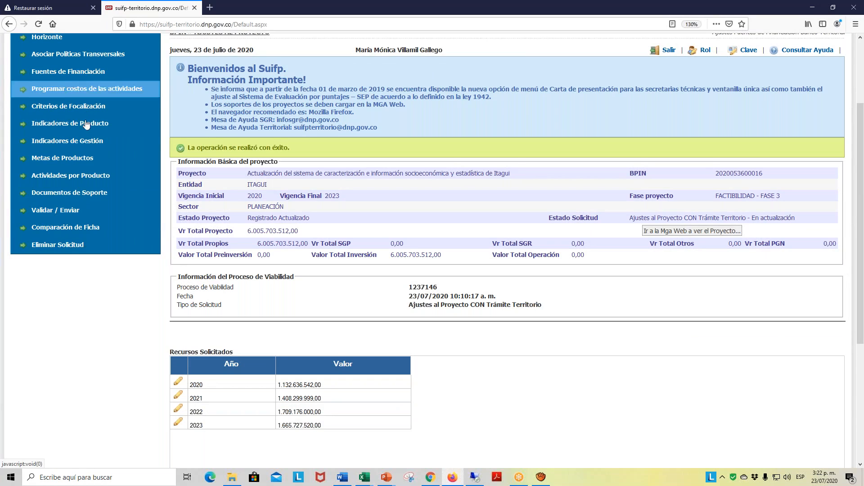
pyautogui.click(100, 87)
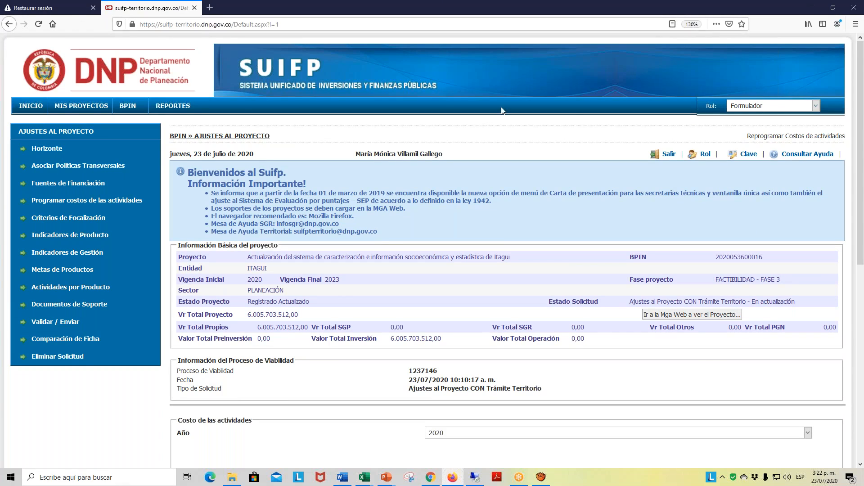
pyautogui.scroll(-4, 561, 383)
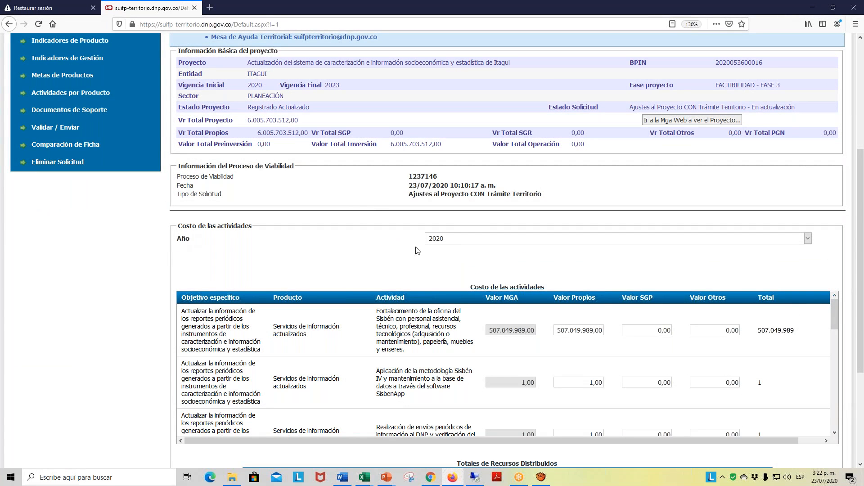
# - Switch to the adjustment request workbook in Excel and inspect the Valor Presupuestal formula of the Sisbén office strengthening activity
pyautogui.scroll(-1, 621, 339)
pyautogui.scroll(1, 621, 339)
pyautogui.moveTo(363, 479)
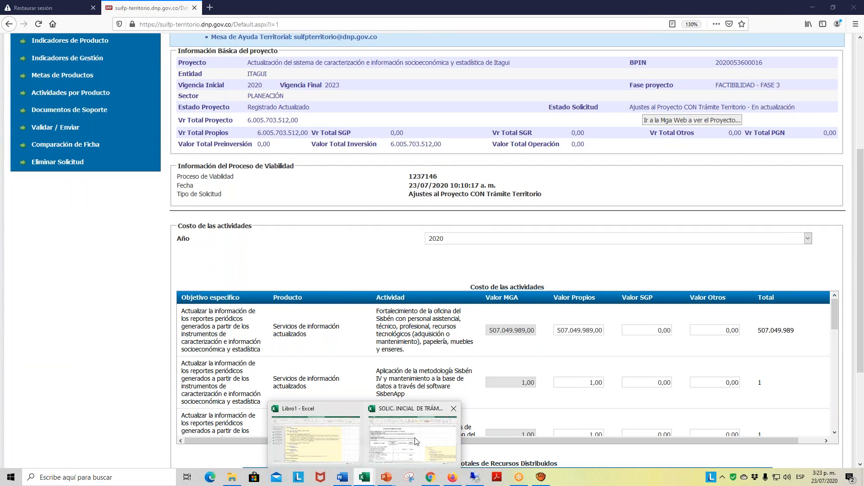
pyautogui.click(409, 451)
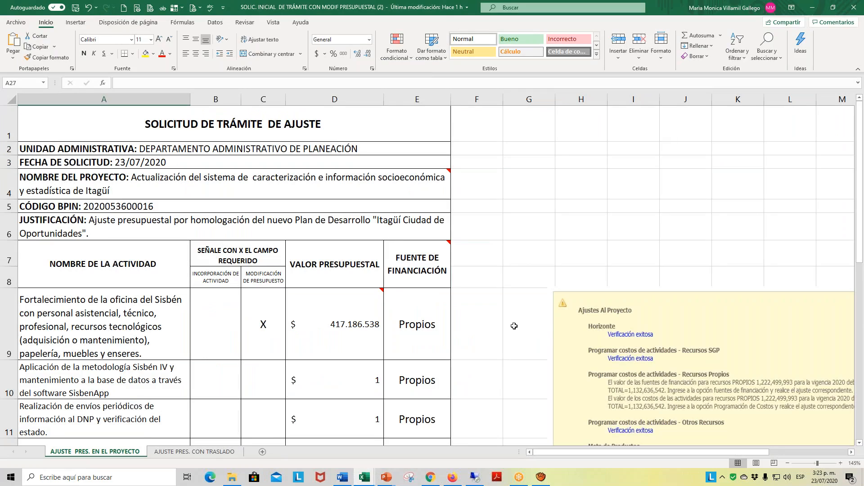
pyautogui.scroll(-3, 521, 311)
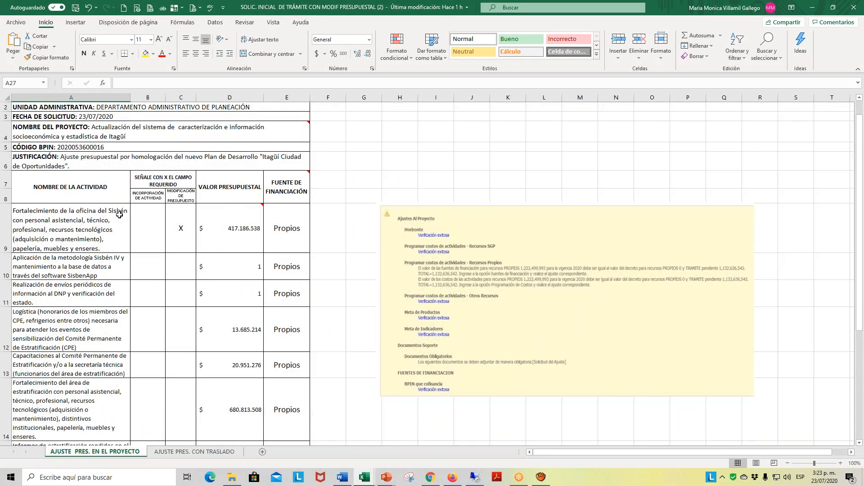
pyautogui.scroll(-2, 119, 215)
pyautogui.scroll(-3, 119, 215)
pyautogui.scroll(4, 176, 237)
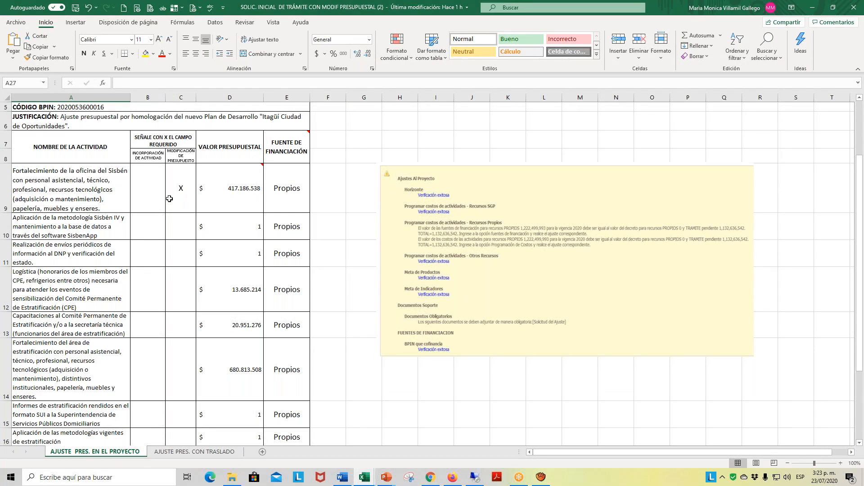
pyautogui.click(231, 195)
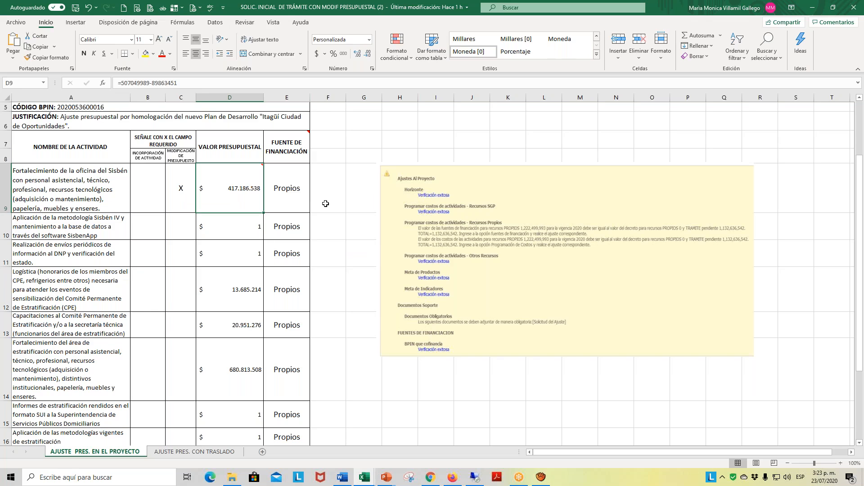
pyautogui.moveTo(201, 186)
# - Review the budget values of all listed activities down to the Total Presupuesto row
pyautogui.scroll(-2, 230, 232)
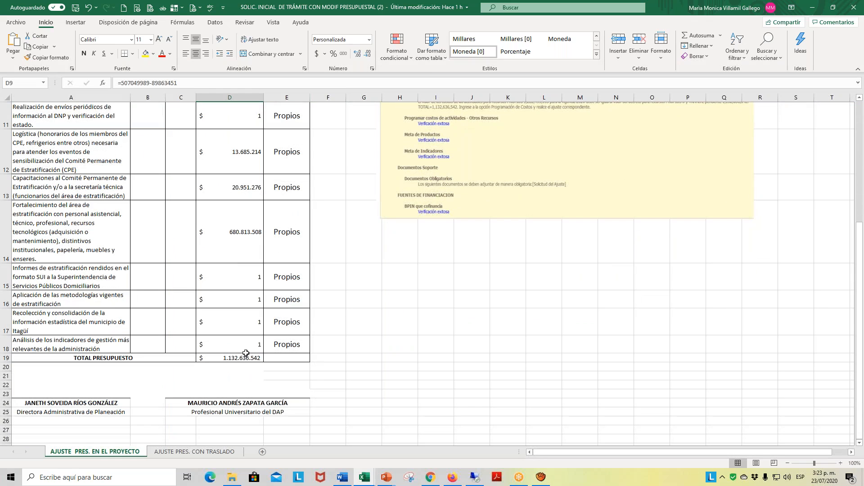
pyautogui.scroll(4, 242, 344)
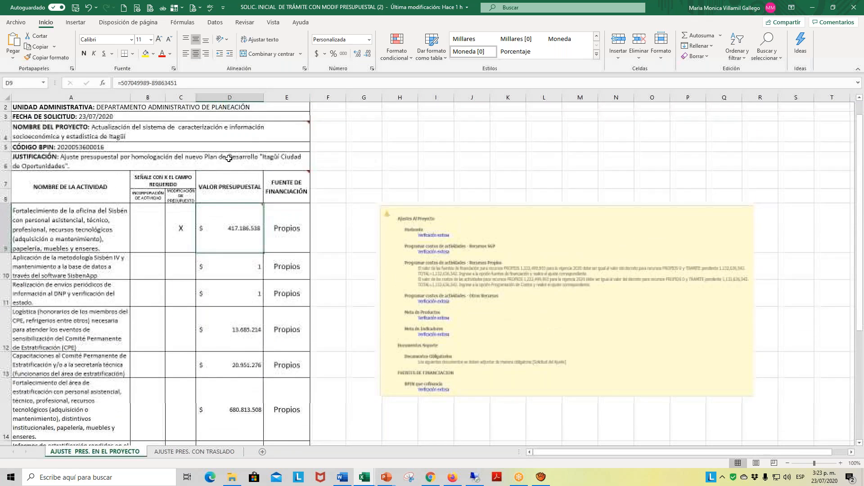
pyautogui.scroll(-3, 221, 229)
pyautogui.scroll(-1, 221, 230)
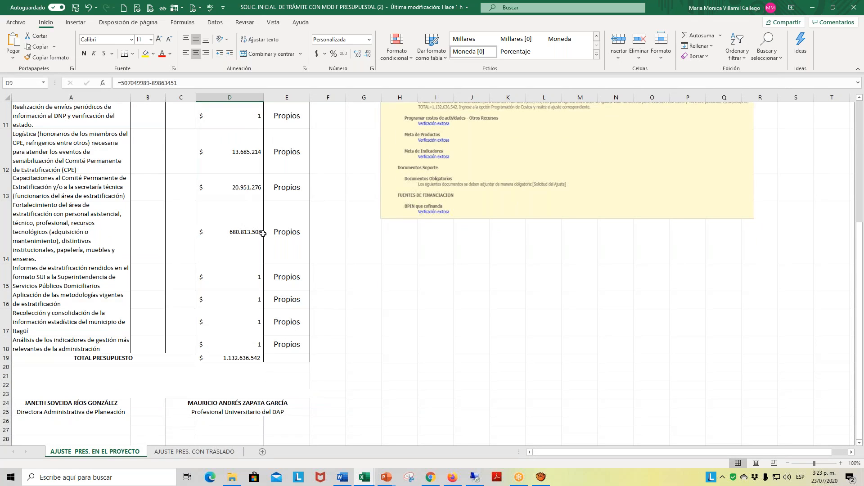
pyautogui.scroll(1, 231, 346)
pyautogui.scroll(3, 231, 345)
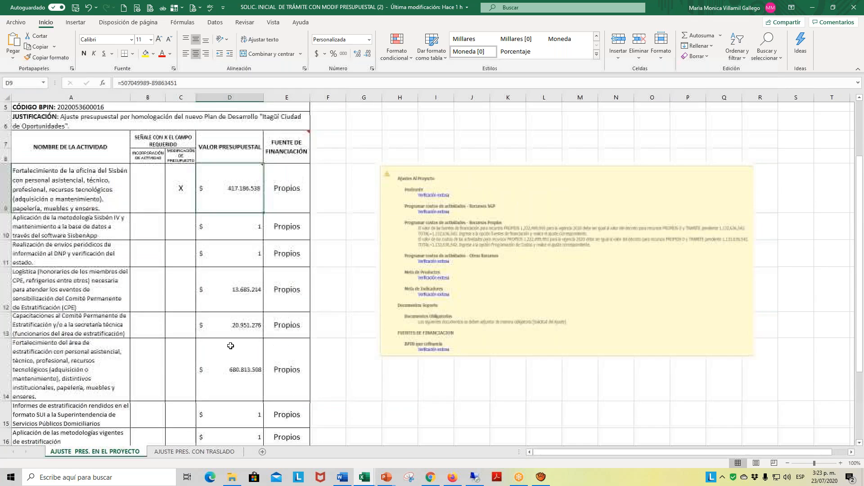
pyautogui.scroll(-4, 232, 252)
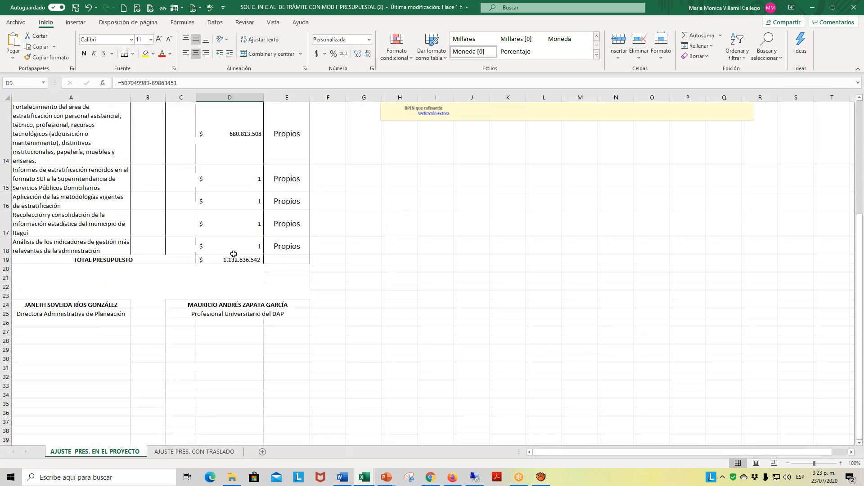
pyautogui.scroll(3, 233, 255)
pyautogui.moveTo(240, 185)
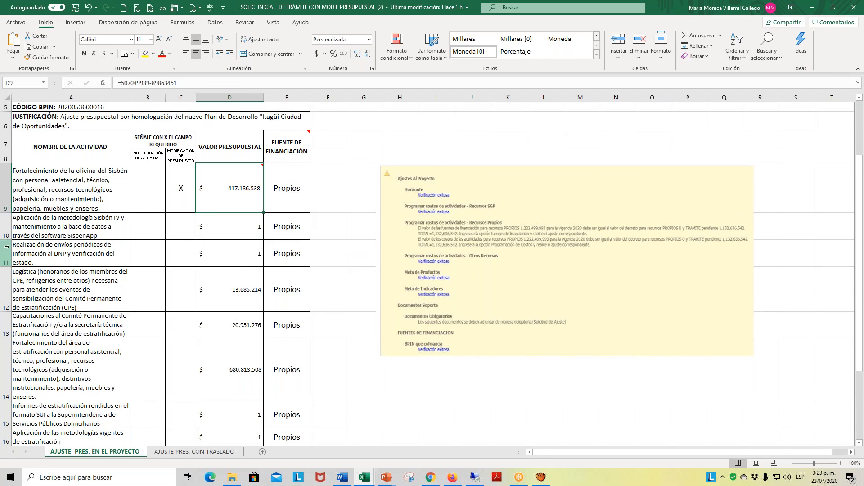
# - Hide rows 10 to 18, leaving the Sisbén office activity directly above Total Presupuesto
pyautogui.moveTo(6, 225); pyautogui.dragTo(22, 374)
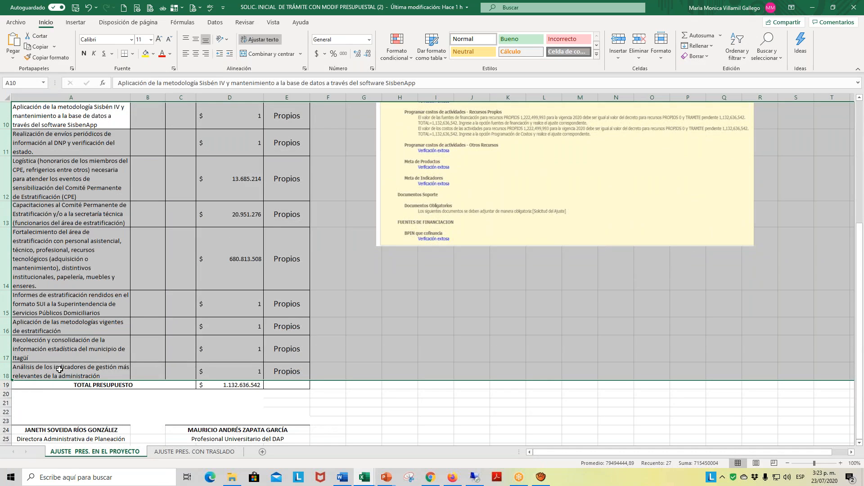
pyautogui.rightClick(7, 345)
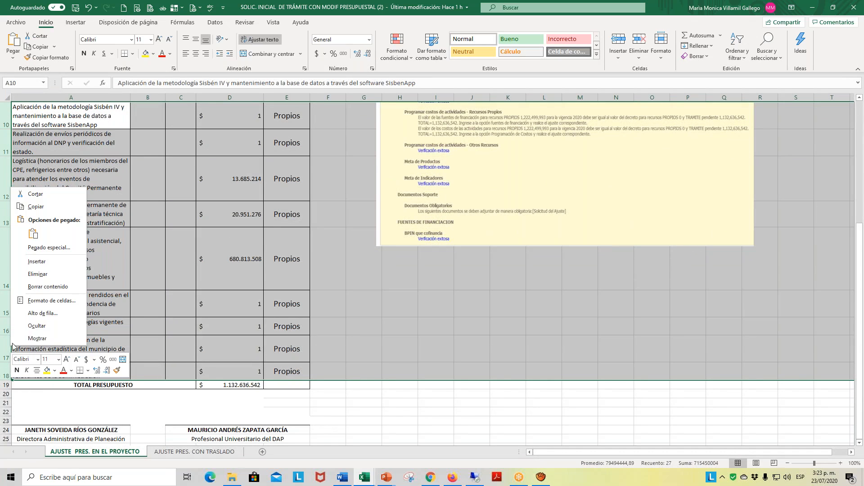
pyautogui.click(50, 327)
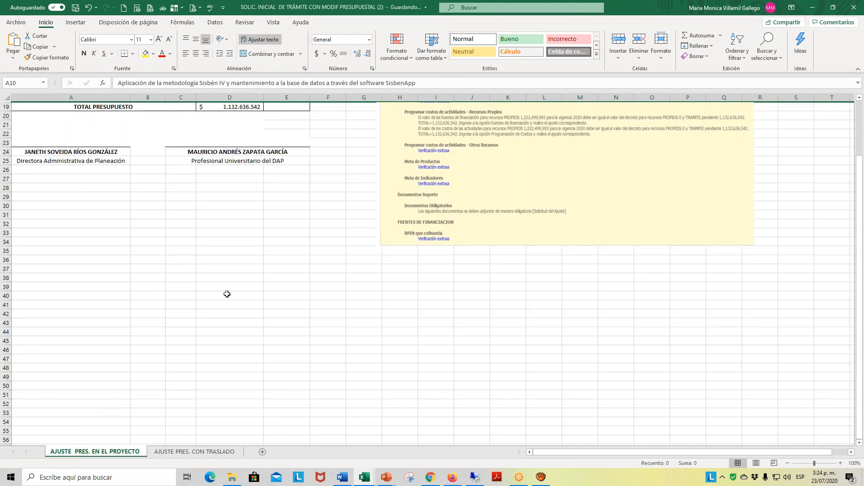
pyautogui.scroll(3, 225, 293)
pyautogui.click(248, 254)
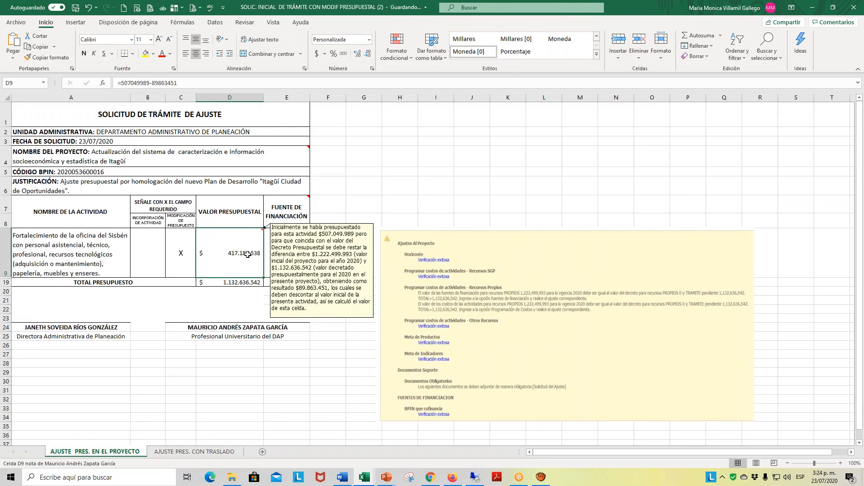
# - Unhide the activity rows between row 9 and row 19 of the adjustment request
pyautogui.click(7, 250)
pyautogui.rightClick(6, 252)
pyautogui.press('Escape')
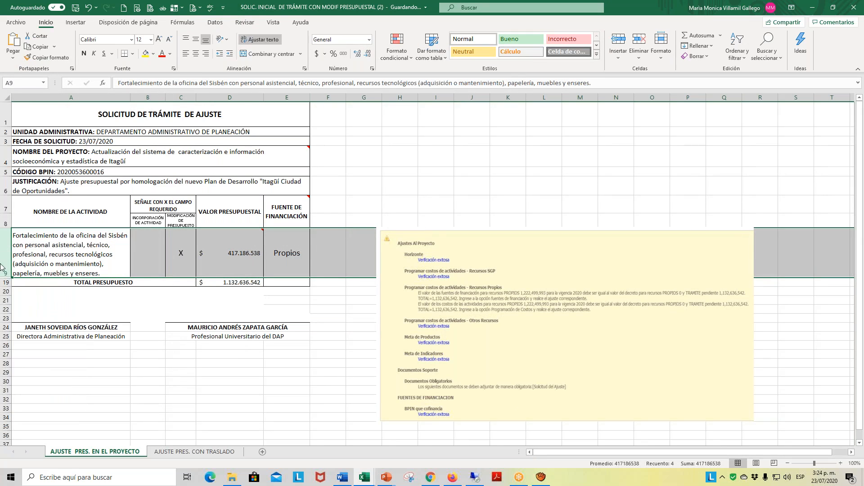
pyautogui.moveTo(6, 266); pyautogui.dragTo(2, 285)
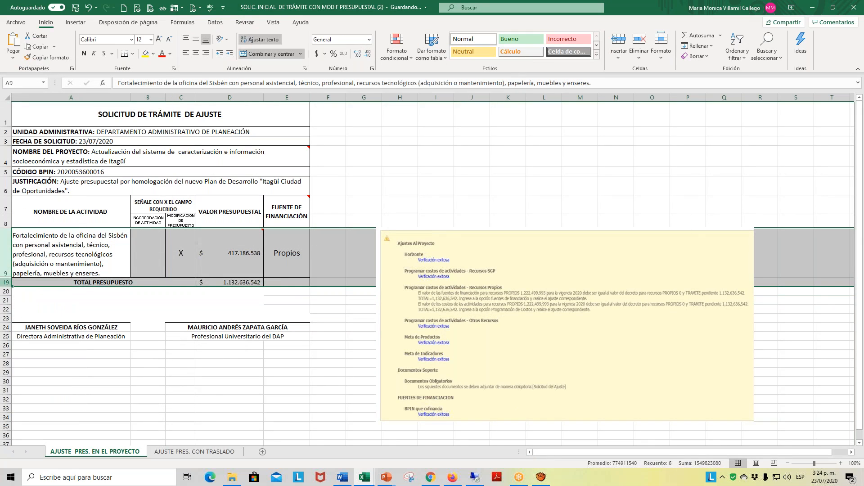
pyautogui.rightClick(4, 285)
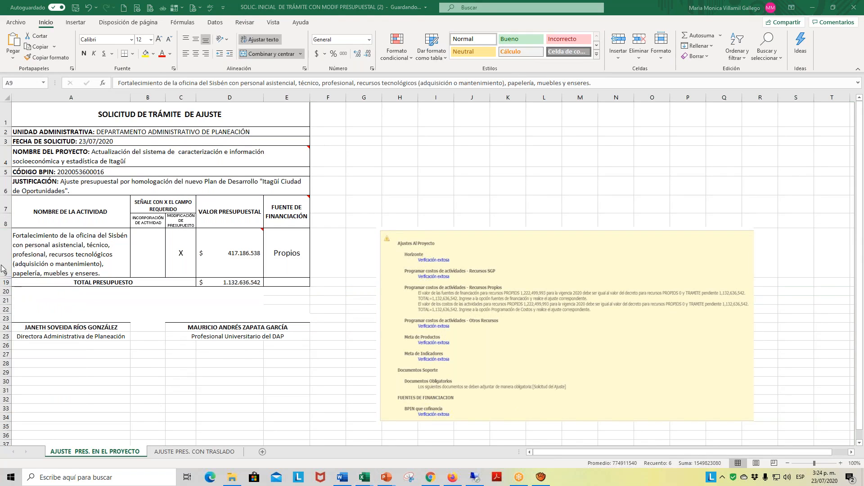
pyautogui.moveTo(6, 271)
pyautogui.mouseDown()
pyautogui.moveTo(5, 258)
pyautogui.moveTo(4, 283)
pyautogui.mouseUp()
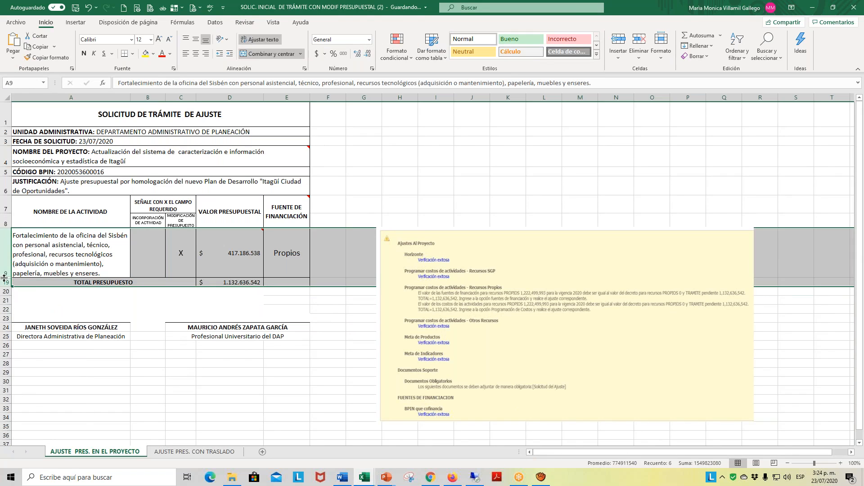
pyautogui.rightClick(5, 279)
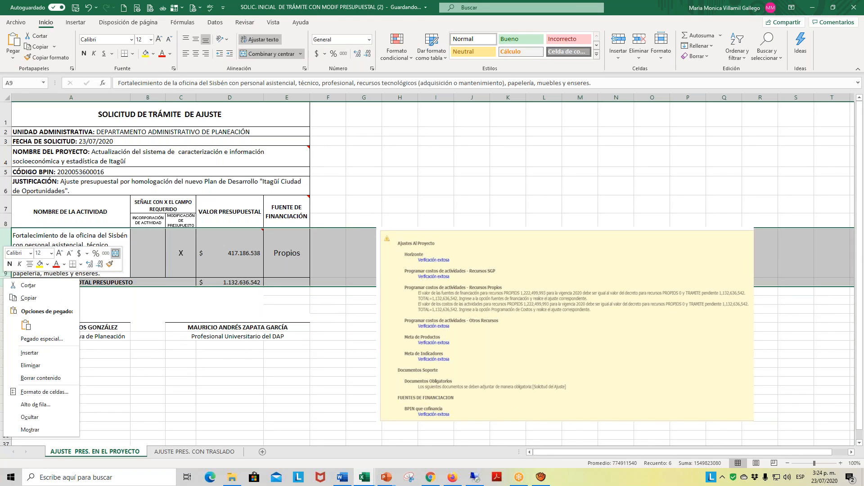
pyautogui.click(36, 431)
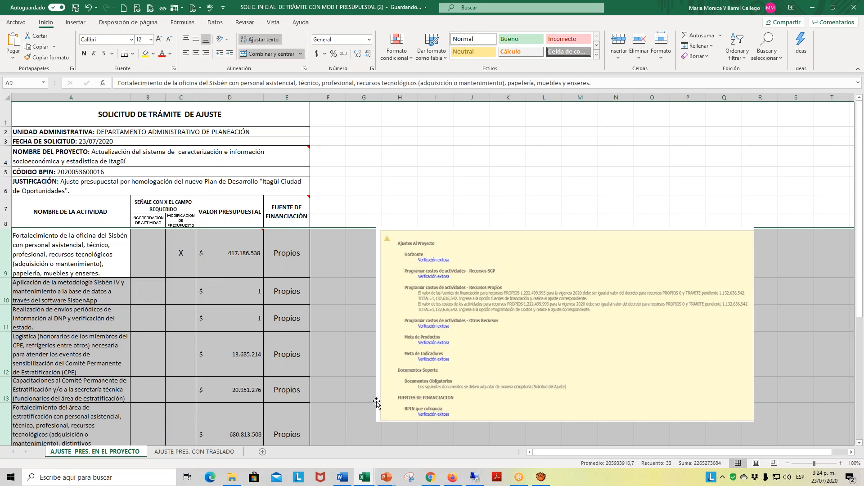
# - Check the adjusted budget value of the Sisbén office activity up close, and return to SUIFP in Firefox
pyautogui.scroll(-1, 322, 336)
pyautogui.scroll(-4, 323, 337)
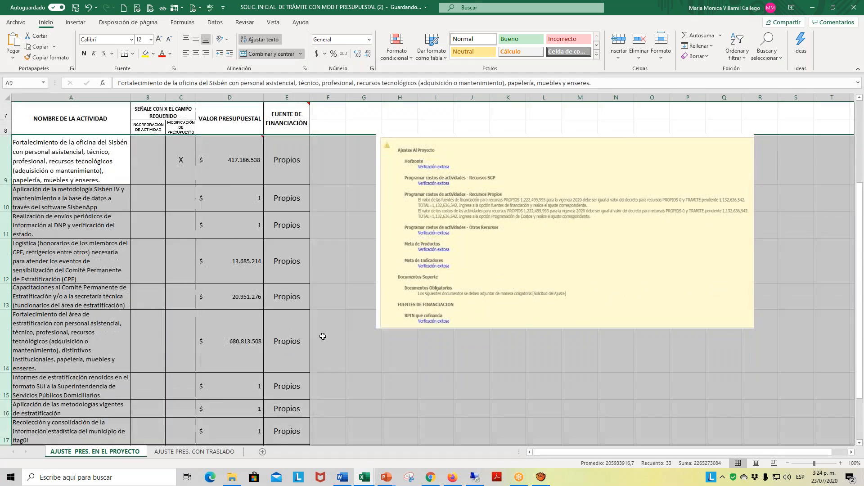
pyautogui.scroll(1, 286, 370)
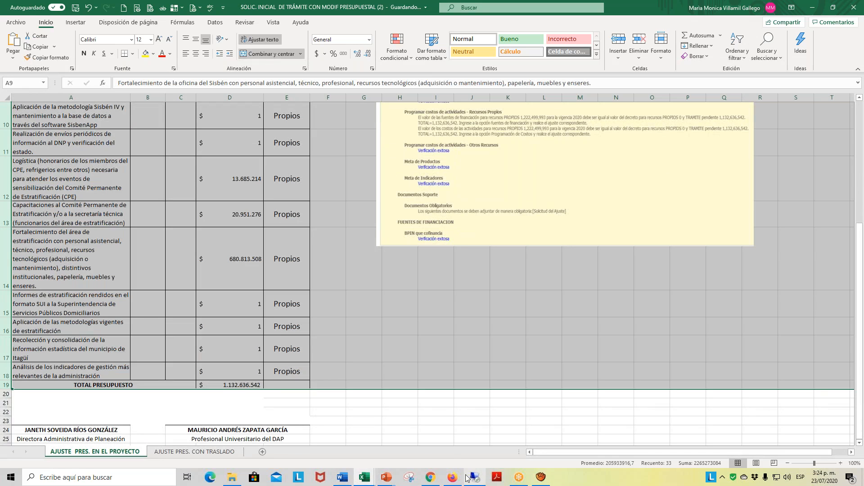
pyautogui.moveTo(453, 480)
pyautogui.scroll(3, 114, 167)
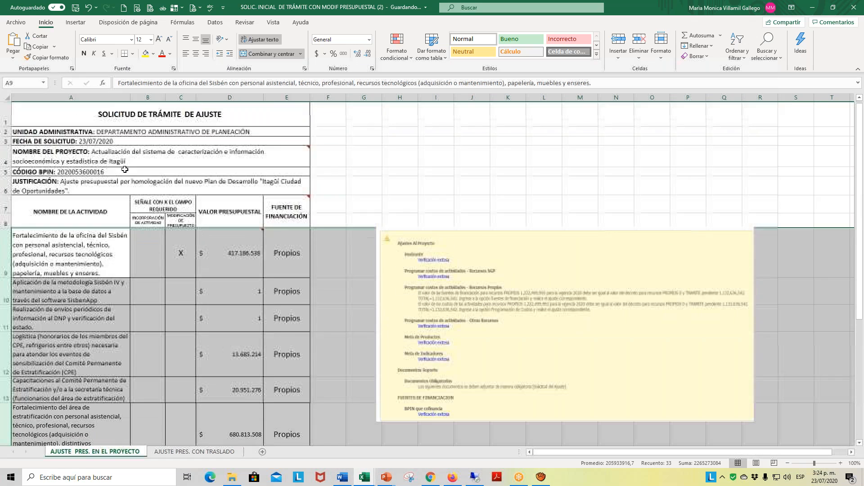
pyautogui.click(253, 256)
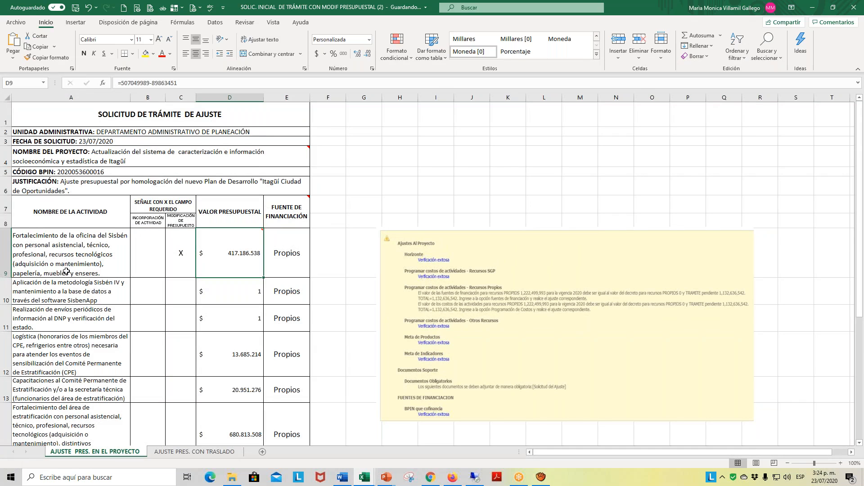
pyautogui.keyDown('ctrl'); pyautogui.scroll(2, 83, 259); pyautogui.keyUp('ctrl')
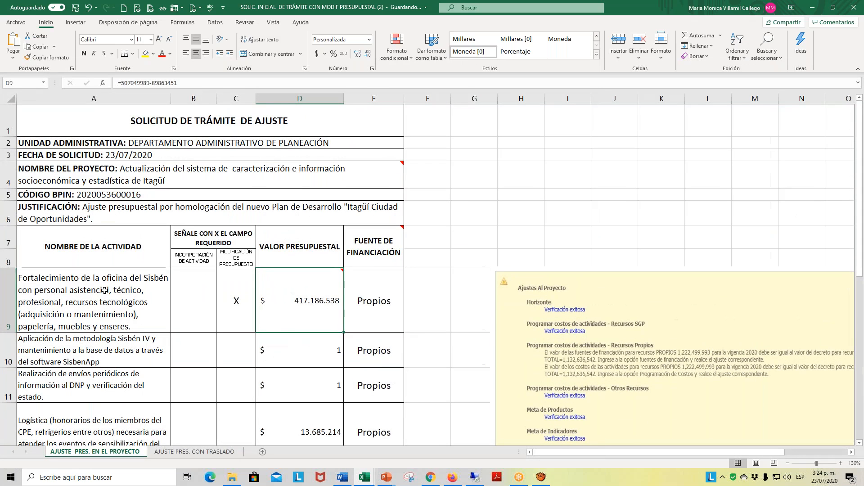
pyautogui.moveTo(335, 302)
pyautogui.moveTo(334, 318)
pyautogui.click(452, 478)
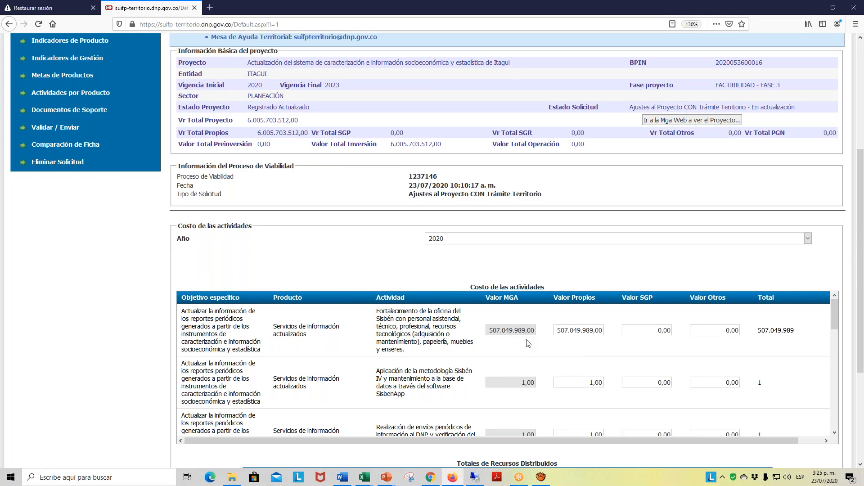
# - Set Valor Propios of the Sisbén office strengthening activity to 417186538 and save the 2020 activity costs
pyautogui.click(569, 335)
pyautogui.moveTo(562, 332); pyautogui.dragTo(608, 335)
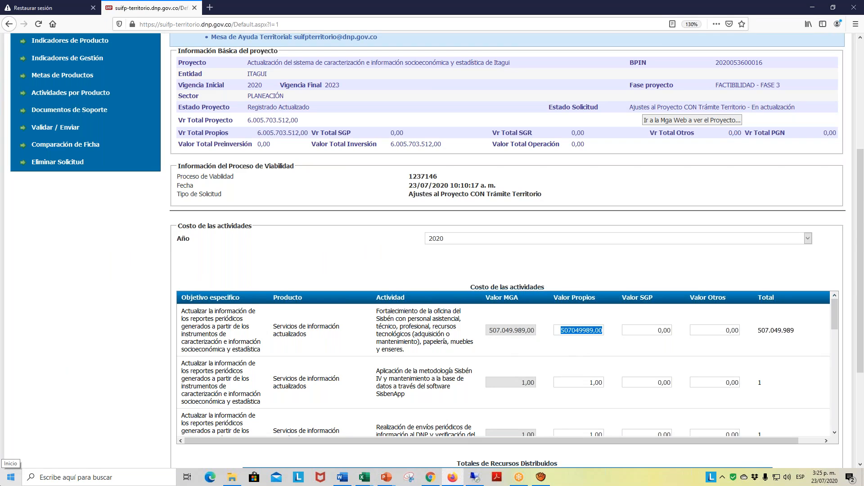
pyautogui.write('417186')
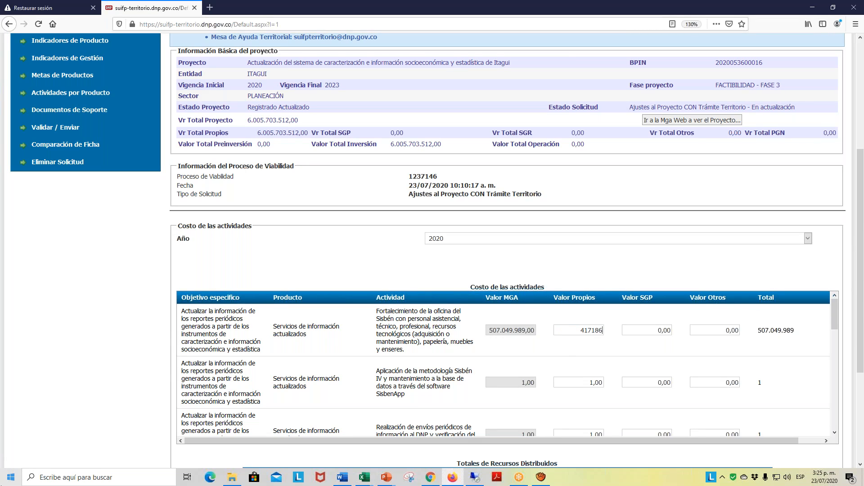
pyautogui.write('538')
pyautogui.click(562, 351)
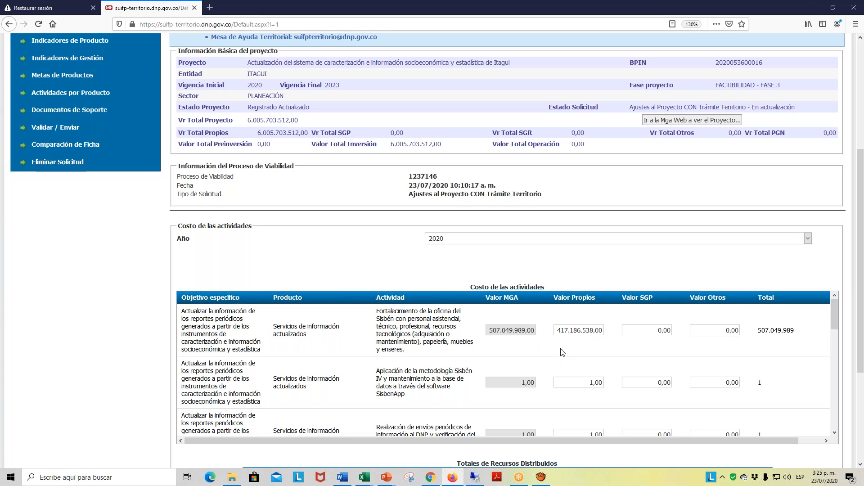
pyautogui.scroll(-1, 583, 356)
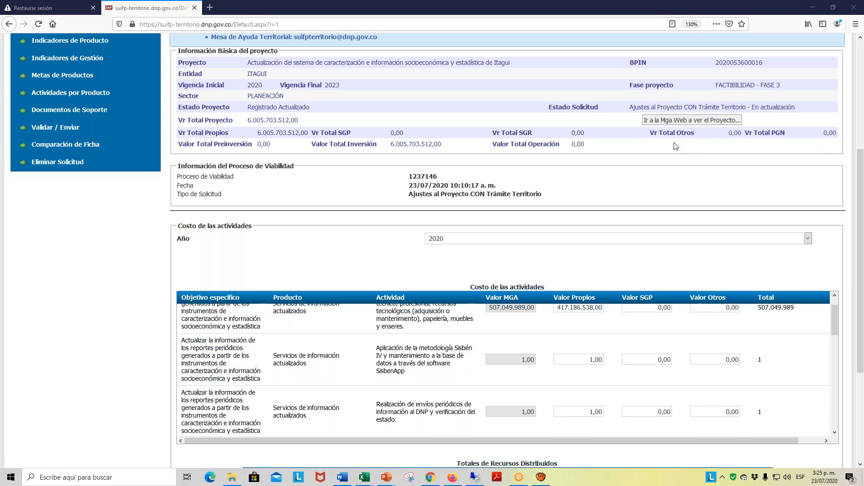
pyautogui.scroll(-5, 687, 321)
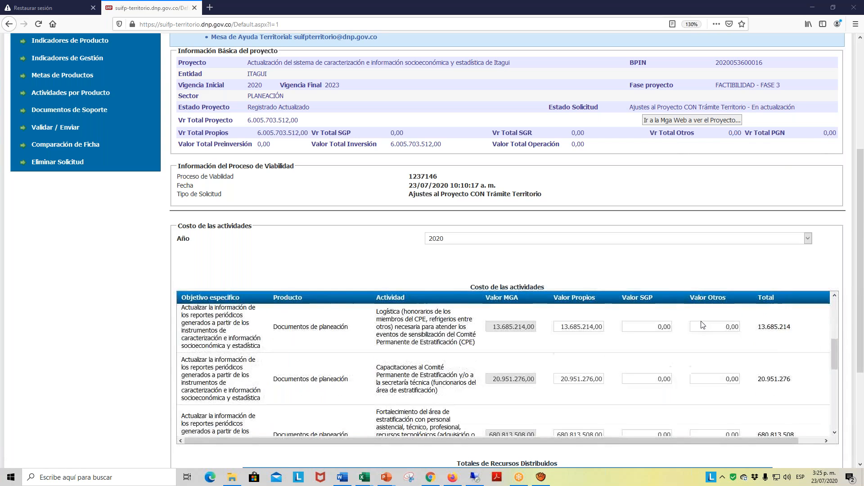
pyautogui.scroll(-3, 702, 324)
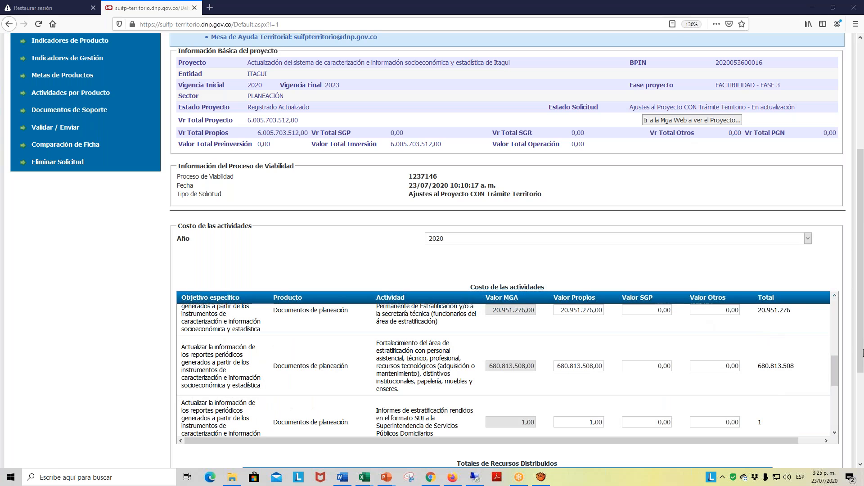
pyautogui.scroll(-3, 861, 373)
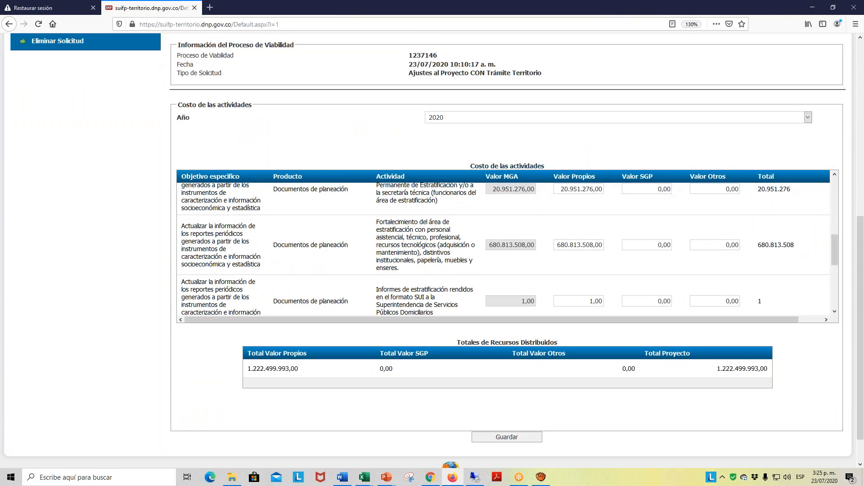
pyautogui.click(513, 437)
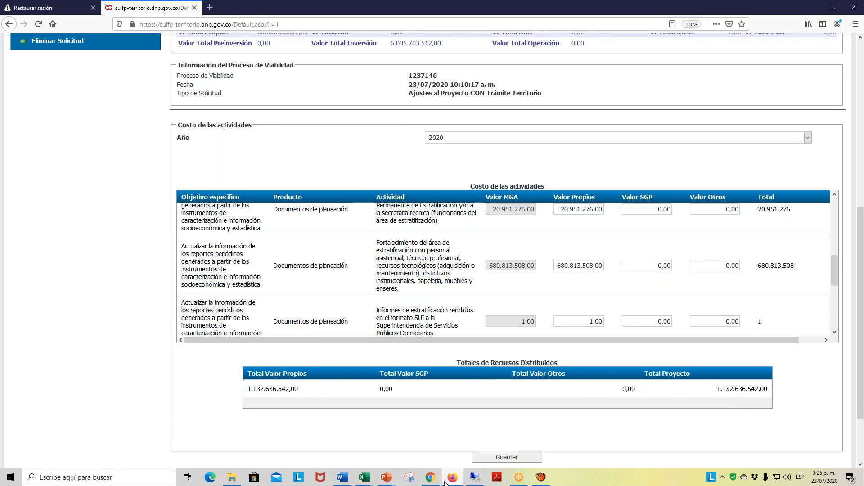
# - Compare the saved 2020 project total with the own-resources verification messages in the Libro1 workbook in Excel, and return to SUIFP in Firefox
pyautogui.click(365, 477)
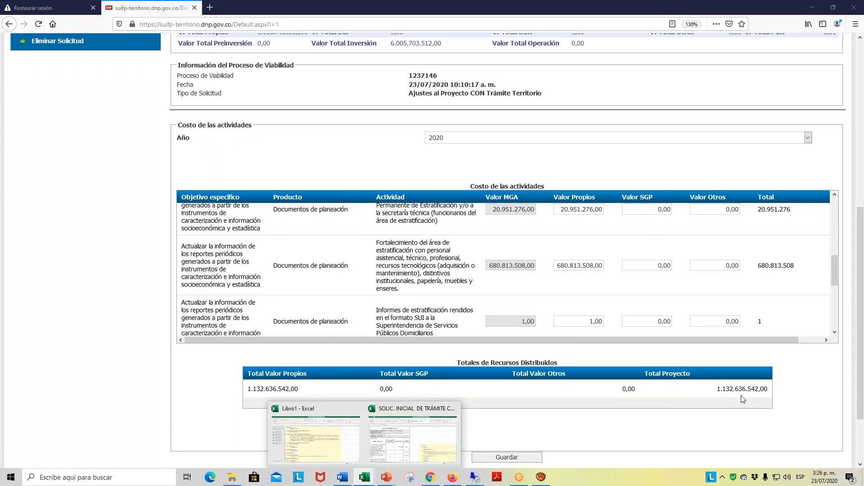
pyautogui.click(346, 452)
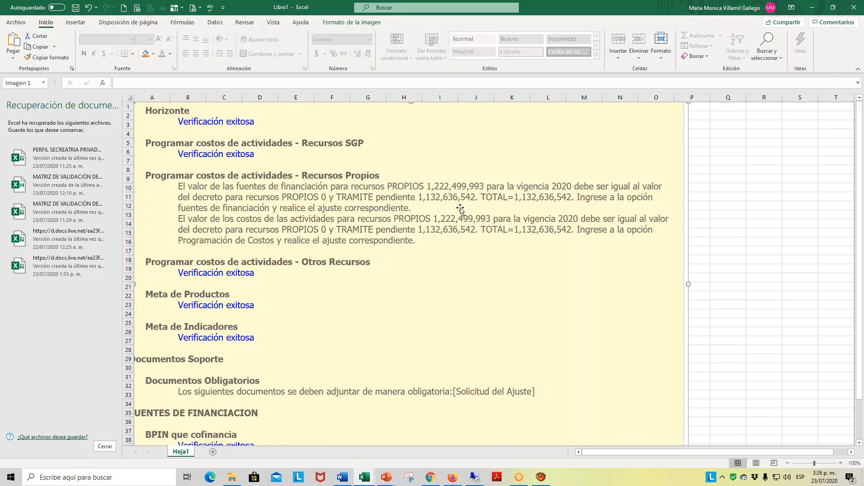
pyautogui.click(453, 477)
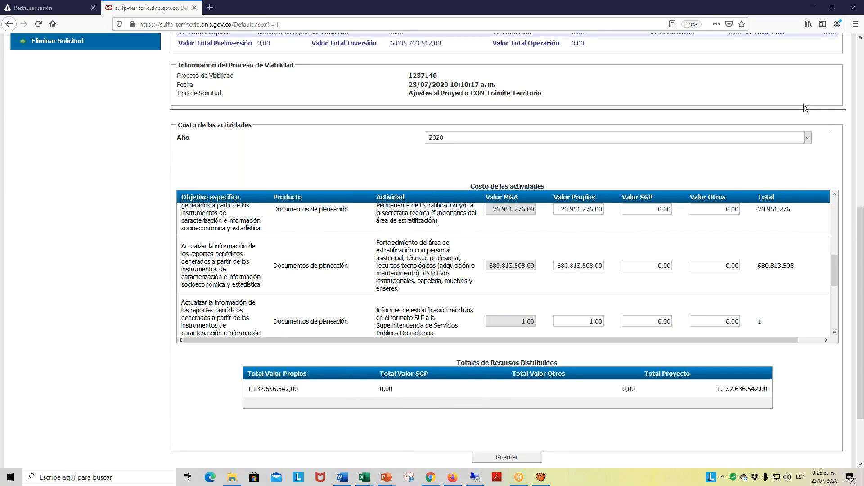
# - Open the project's Documentos de Soporte page and go to the file upload section
pyautogui.moveTo(861, 227); pyautogui.dragTo(862, 83)
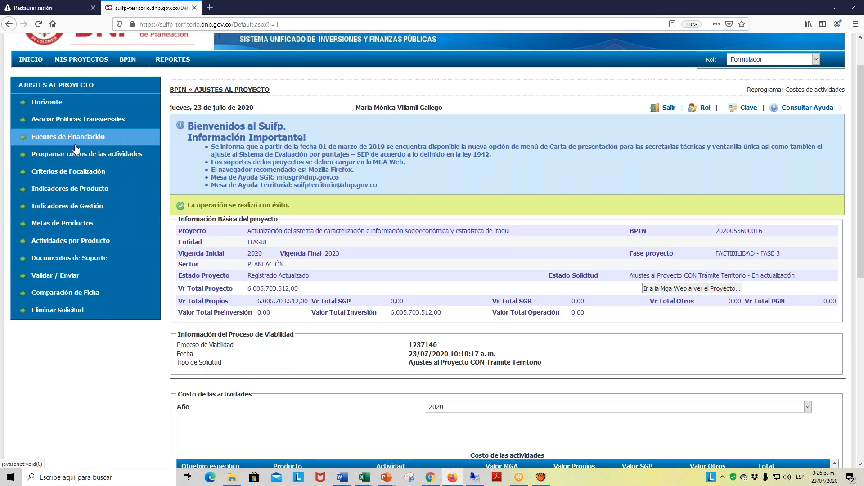
pyautogui.click(97, 259)
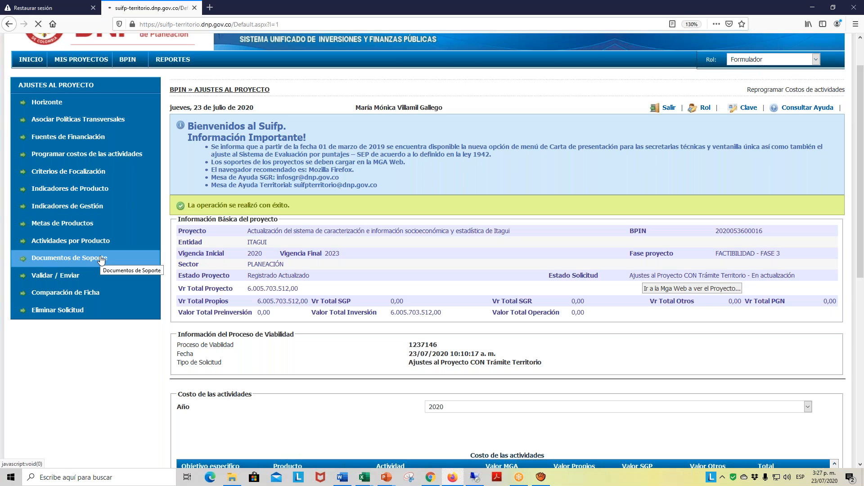
pyautogui.click(101, 259)
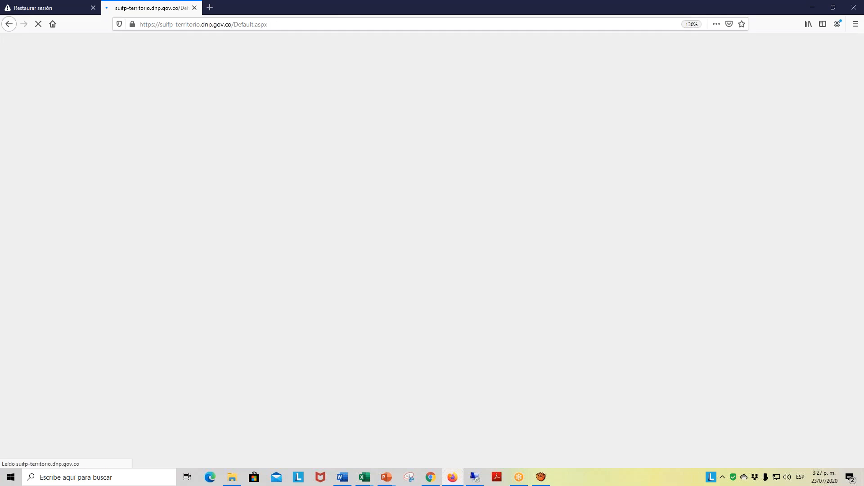
pyautogui.scroll(-5, 501, 159)
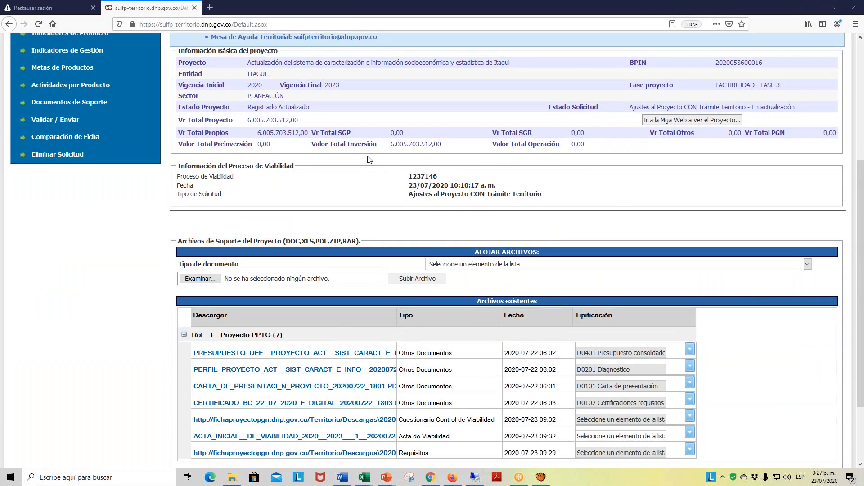
# - Choose the PDF SOLIC. INICIAL DE TRÁMITE CON MODIF PRESUPUESTAL (1) from the CARACTERIZACIÓN folder as the file for upload
pyautogui.click(205, 279)
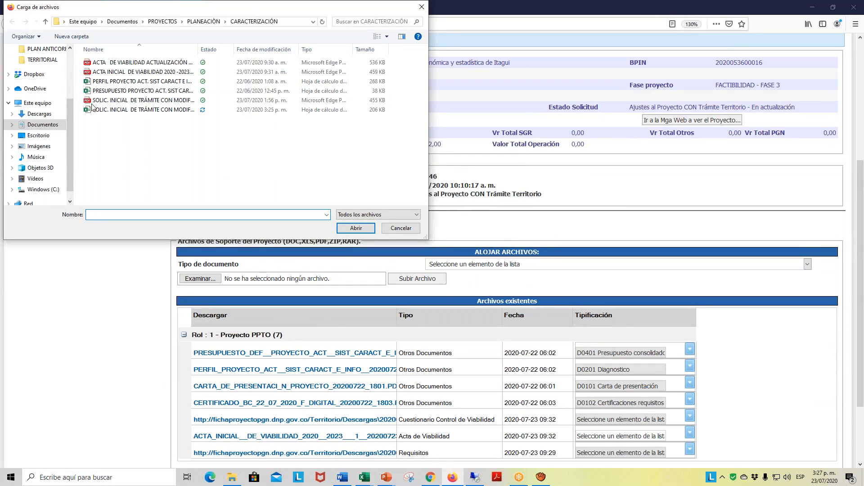
pyautogui.click(119, 102)
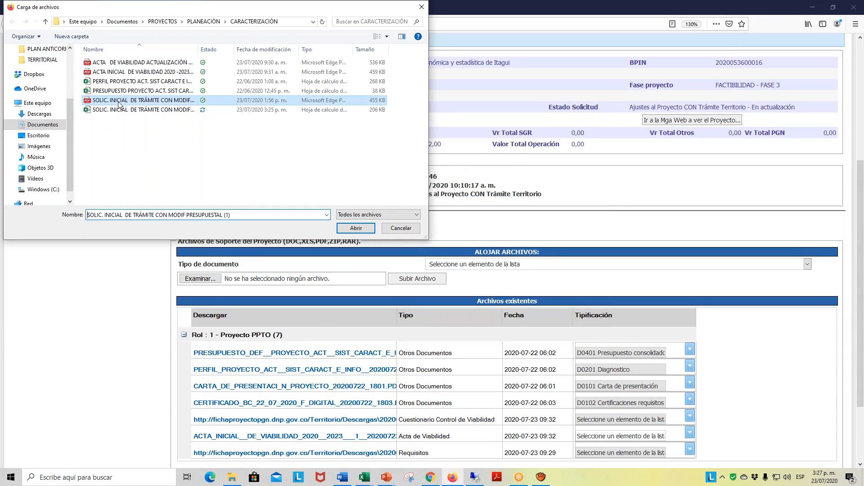
pyautogui.click(355, 229)
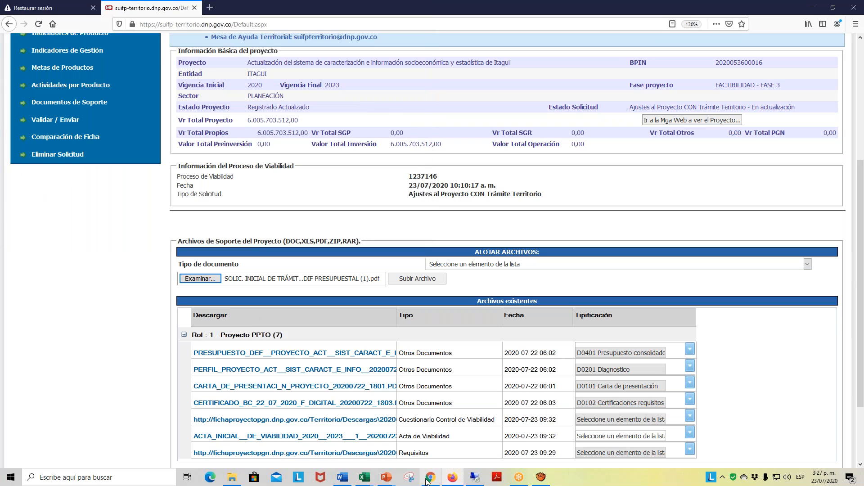
# - Review the adjustment request in its Excel workbook, and open its PDF version from the CARACTERIZACIÓN folder to check the content
pyautogui.moveTo(367, 478)
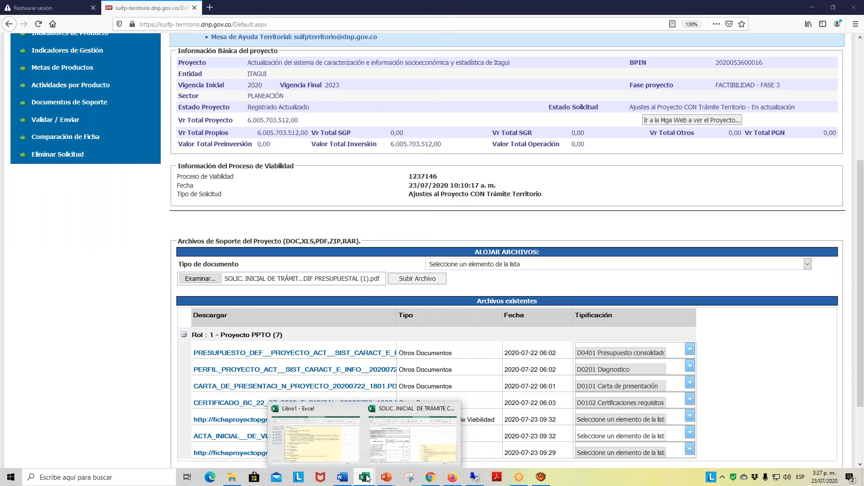
pyautogui.click(413, 434)
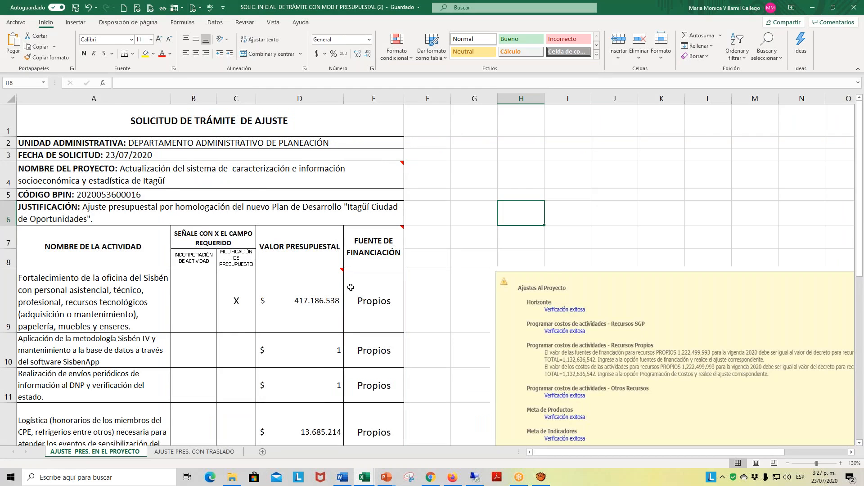
pyautogui.scroll(-7, 352, 286)
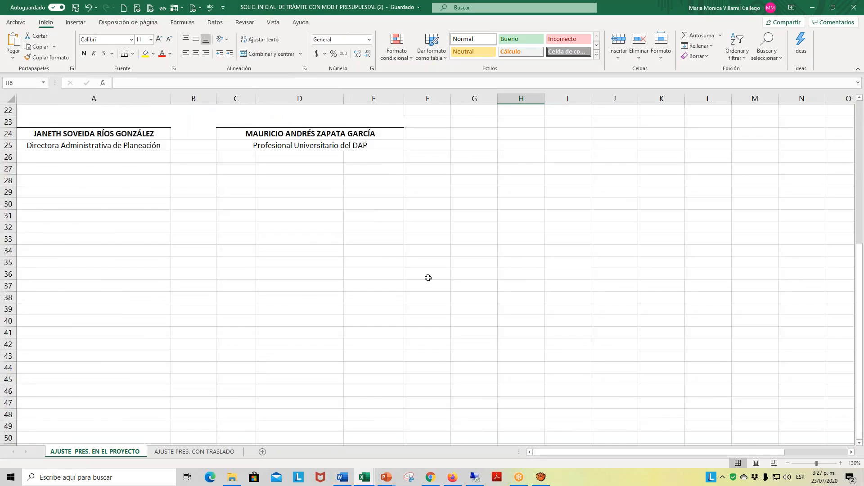
pyautogui.scroll(4, 384, 385)
pyautogui.click(232, 478)
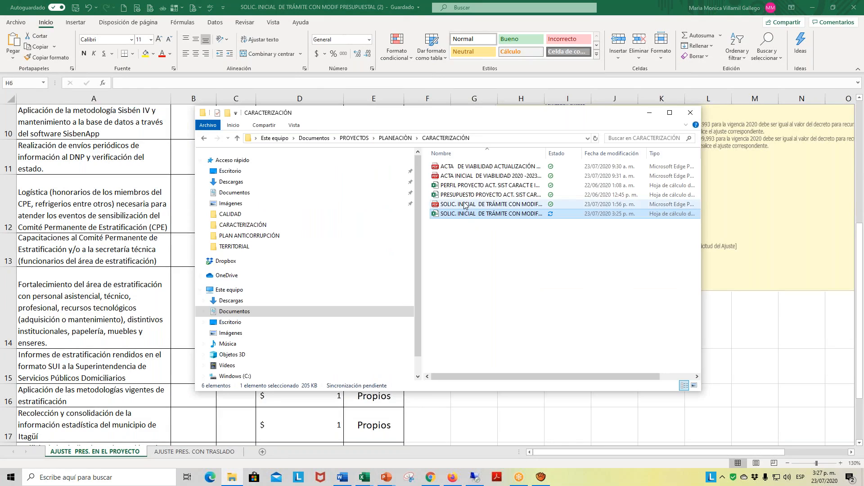
pyautogui.click(478, 205)
pyautogui.doubleClick(479, 204)
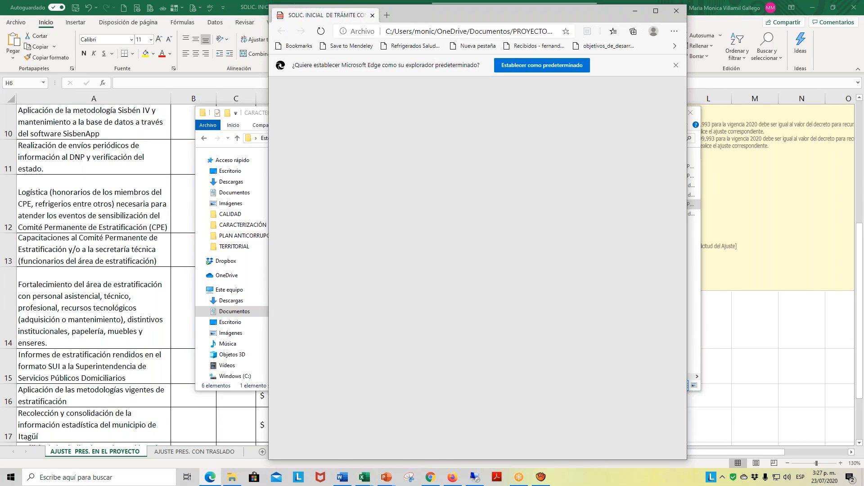
pyautogui.scroll(-2, 505, 230)
pyautogui.scroll(3, 505, 231)
pyautogui.scroll(-3, 504, 230)
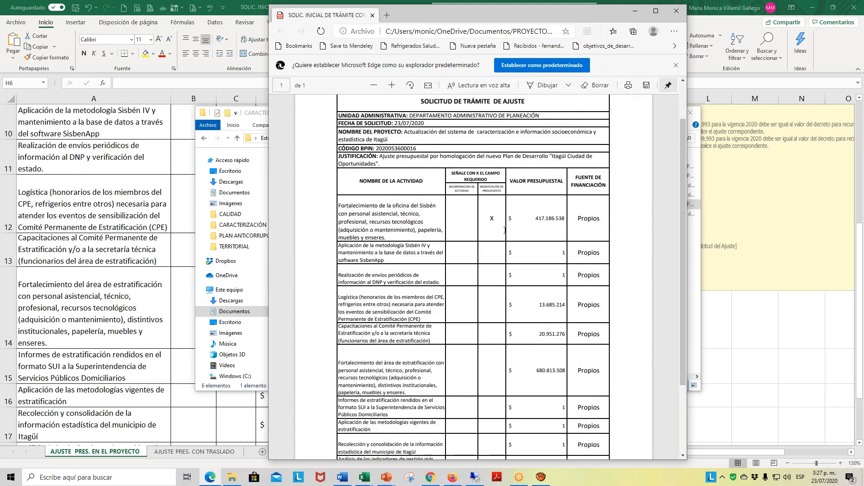
pyautogui.scroll(4, 505, 230)
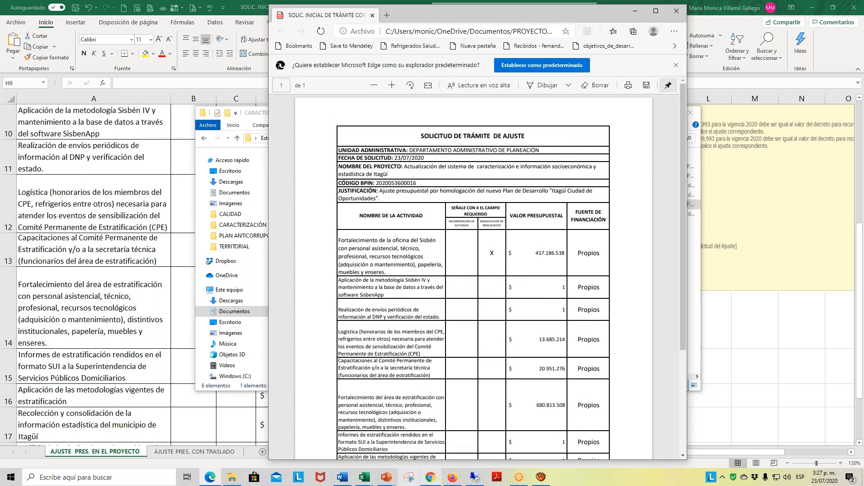
# - Return to SUIFP in Firefox and try to upload the chosen PDF without a document type
pyautogui.click(452, 478)
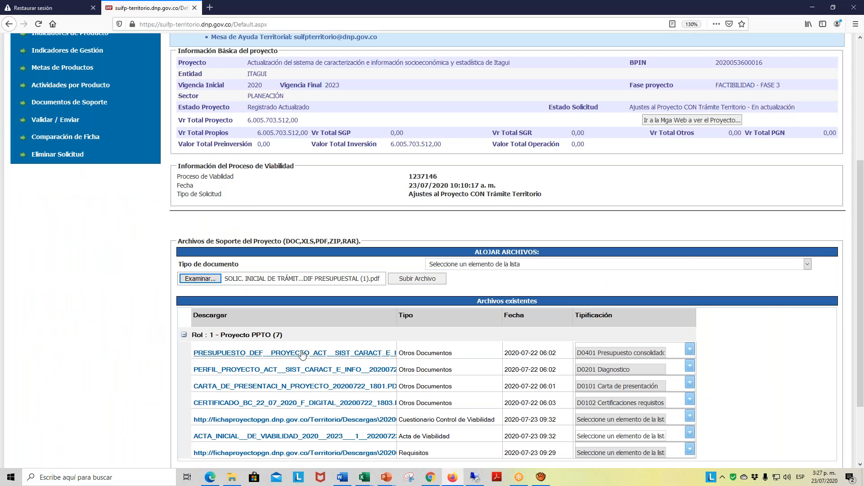
pyautogui.click(398, 281)
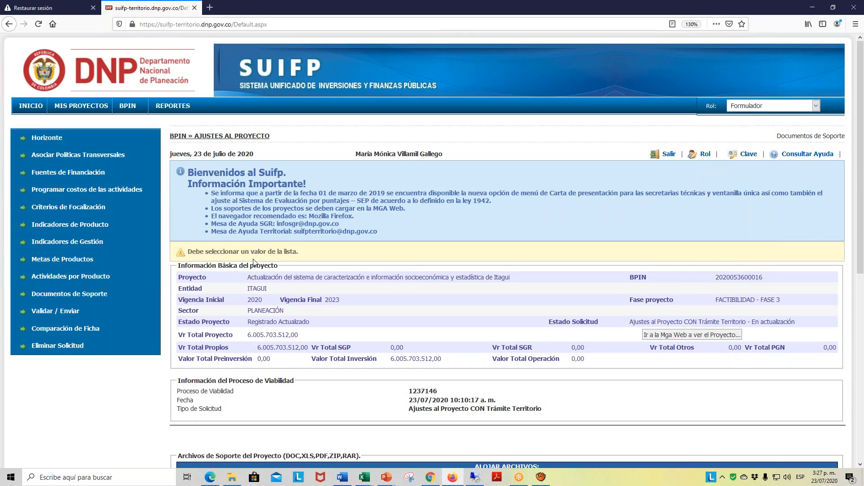
# - Upload SOLIC. INICIAL DE TRÁMITE CON MODIF PRESUPUESTAL (1) with document type Solicitud del Ajuste, and check its entry among the existing files
pyautogui.scroll(-6, 607, 402)
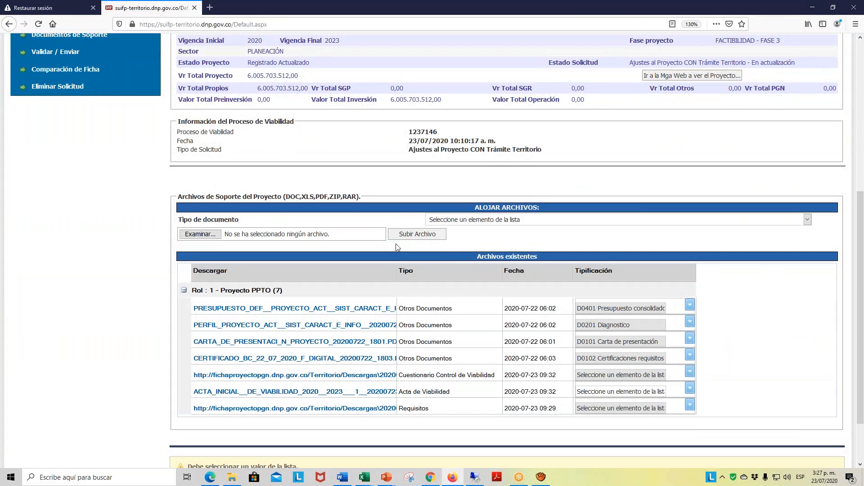
pyautogui.click(808, 219)
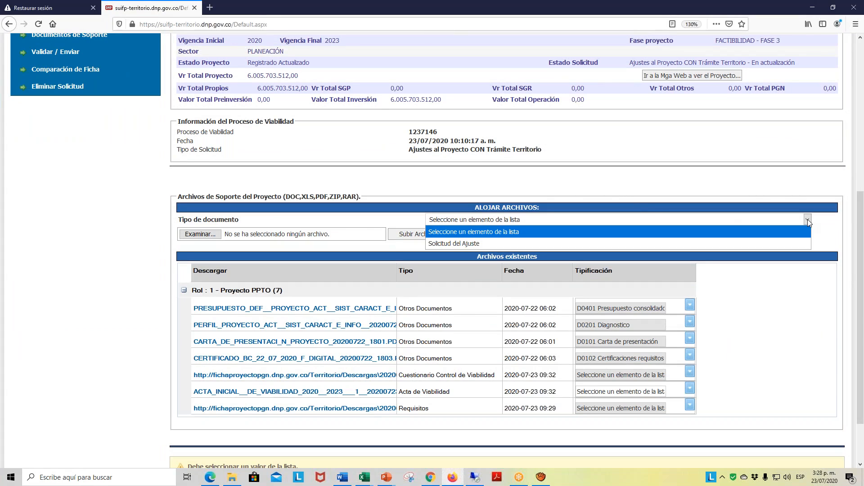
pyautogui.click(467, 245)
pyautogui.click(201, 235)
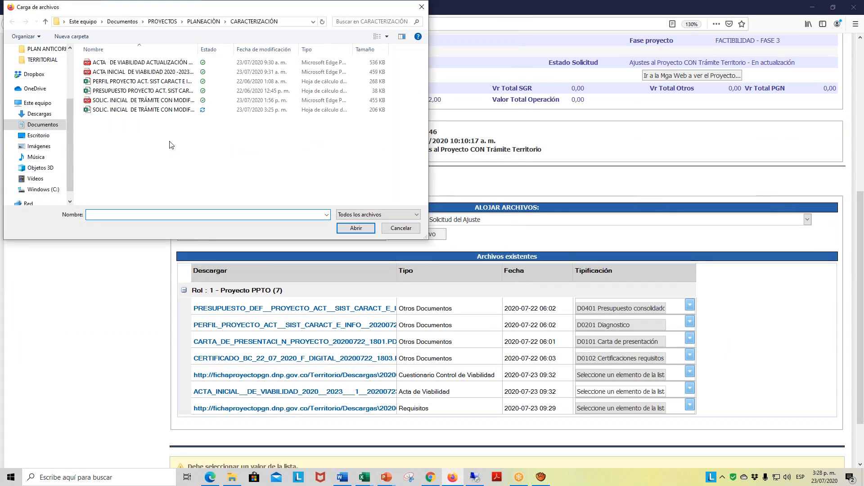
pyautogui.click(181, 100)
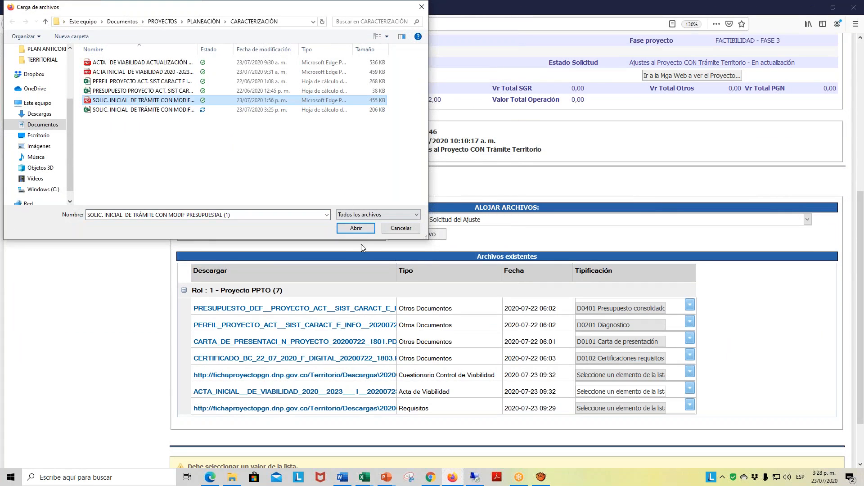
pyautogui.click(355, 229)
pyautogui.click(439, 237)
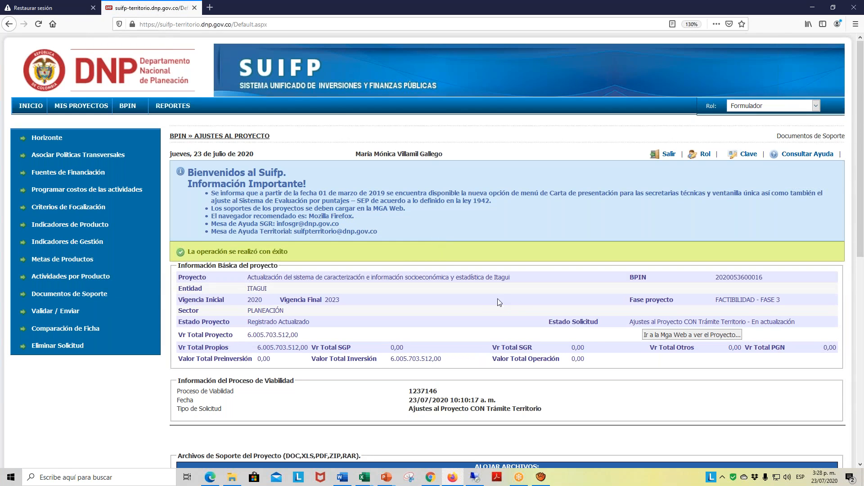
pyautogui.scroll(-5, 502, 298)
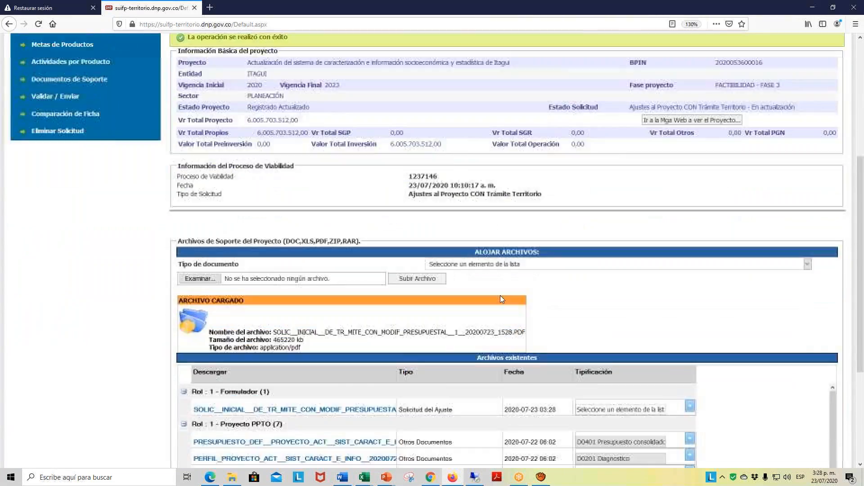
pyautogui.scroll(3, 502, 291)
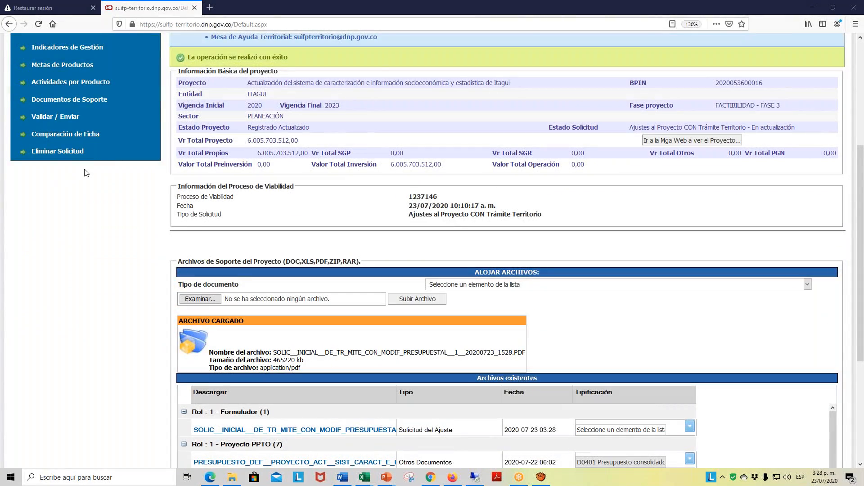
pyautogui.scroll(5, 579, 164)
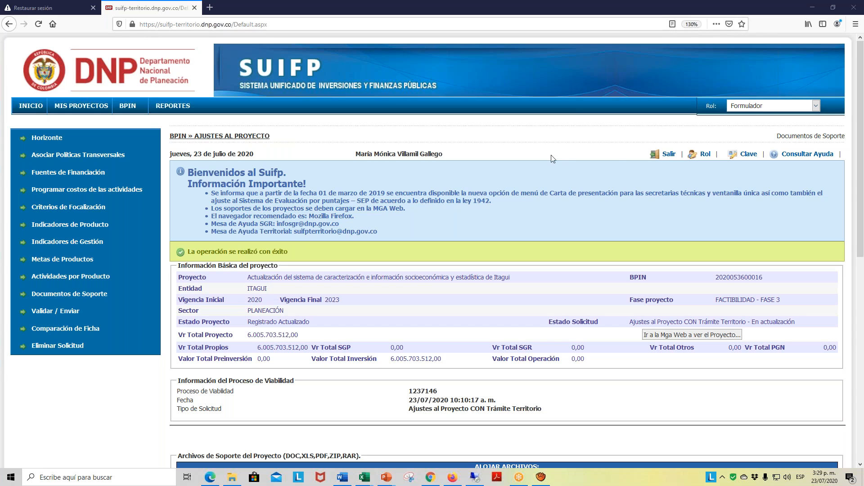
# - Review the captured verification messages in the Libro1 workbook in Excel once more, and go back to SUIFP
pyautogui.moveTo(130, 109)
pyautogui.moveTo(365, 478)
pyautogui.click(334, 459)
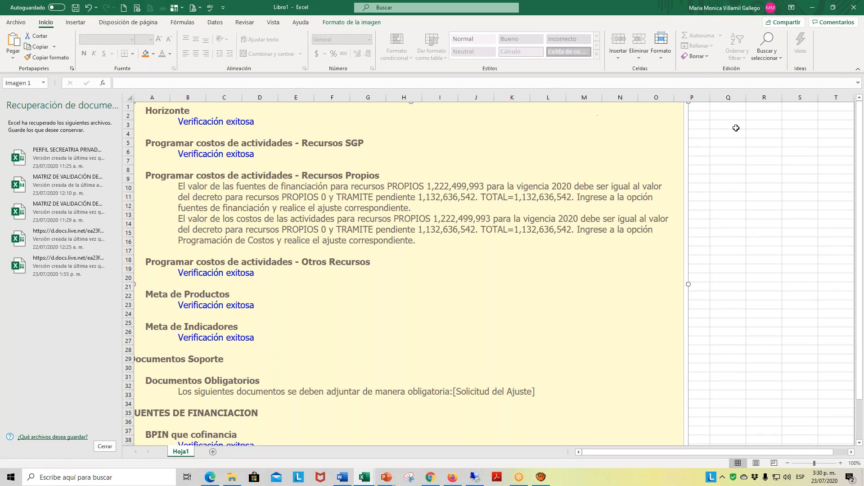
pyautogui.click(776, 125)
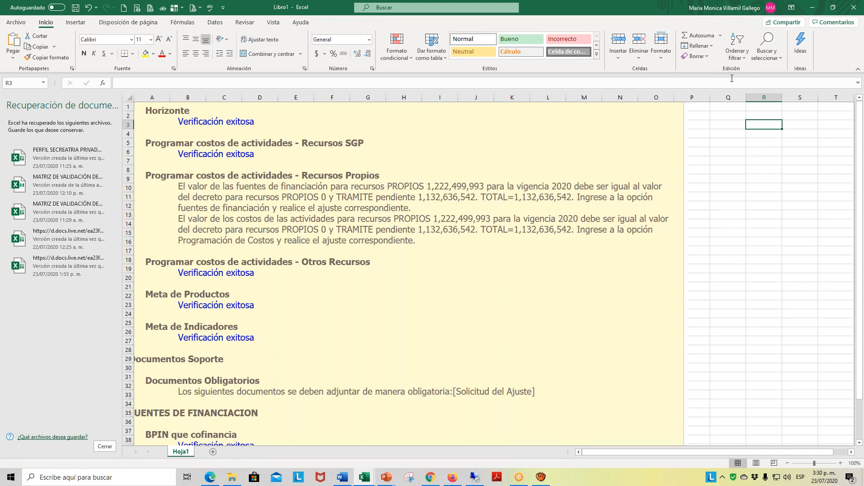
pyautogui.click(814, 7)
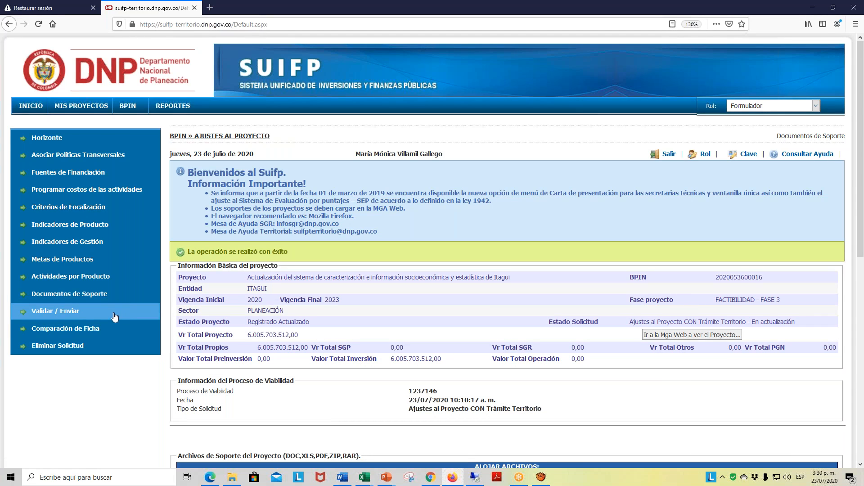
# - Check the list of supporting files, and run the verification of the adjustment request under Validar / Enviar
pyautogui.scroll(-5, 100, 301)
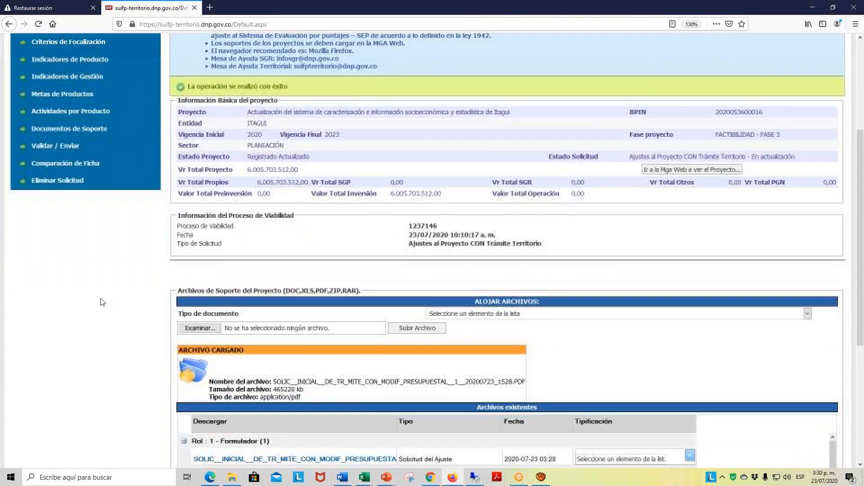
pyautogui.scroll(-4, 103, 302)
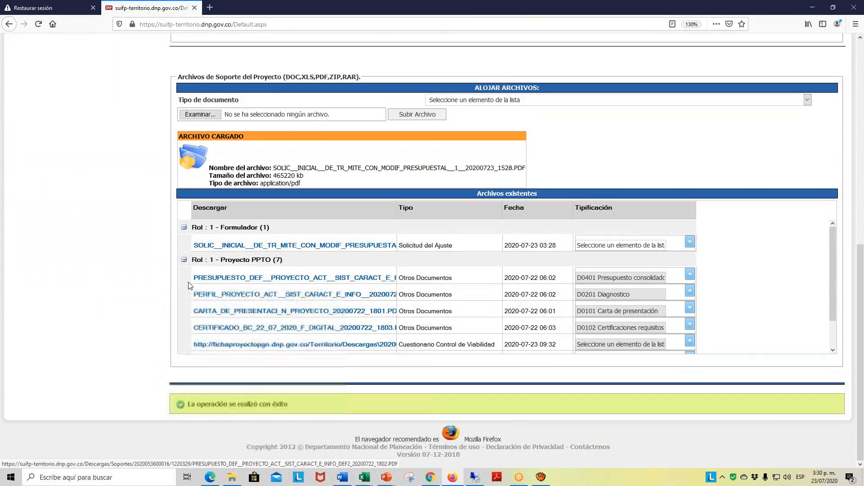
pyautogui.scroll(2, 189, 285)
pyautogui.scroll(4, 188, 283)
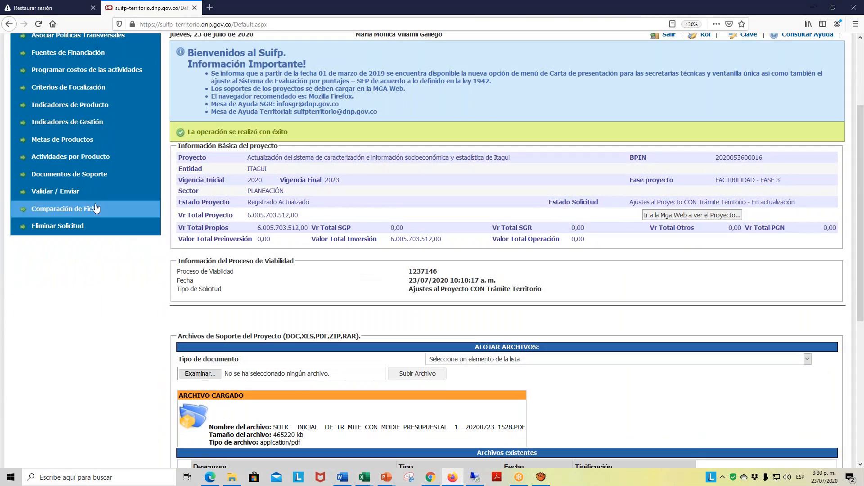
pyautogui.click(73, 198)
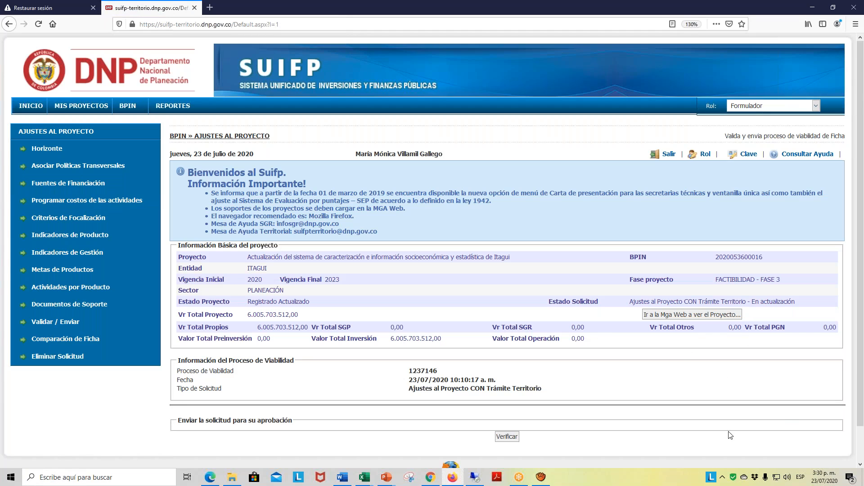
pyautogui.click(506, 437)
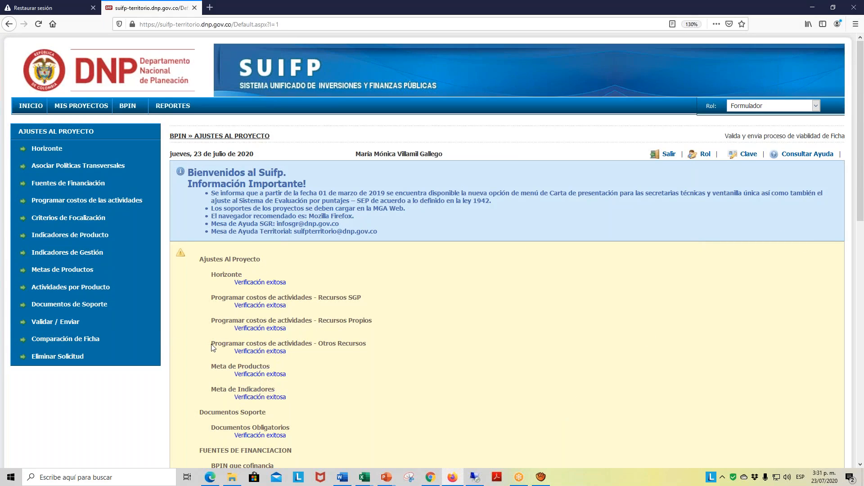
# - Review the verification results of the adjustment request, send the request for approval and accept the confirmation
pyautogui.scroll(-3, 312, 321)
pyautogui.scroll(-5, 311, 317)
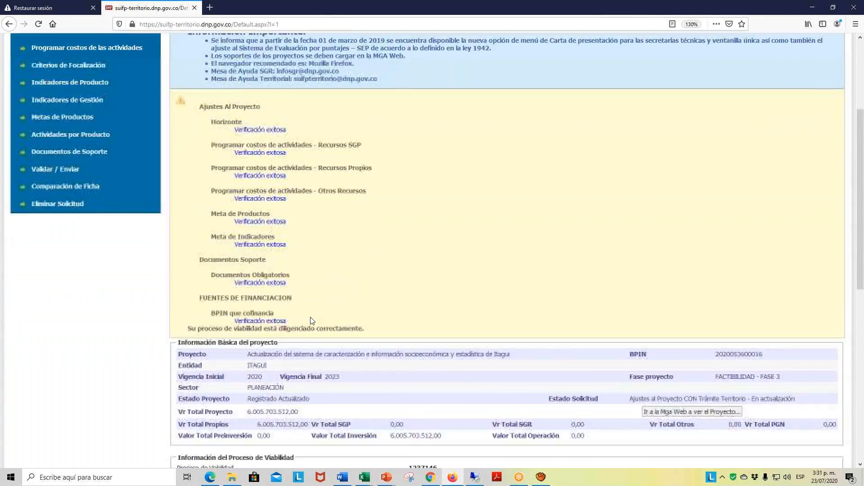
pyautogui.scroll(-6, 310, 317)
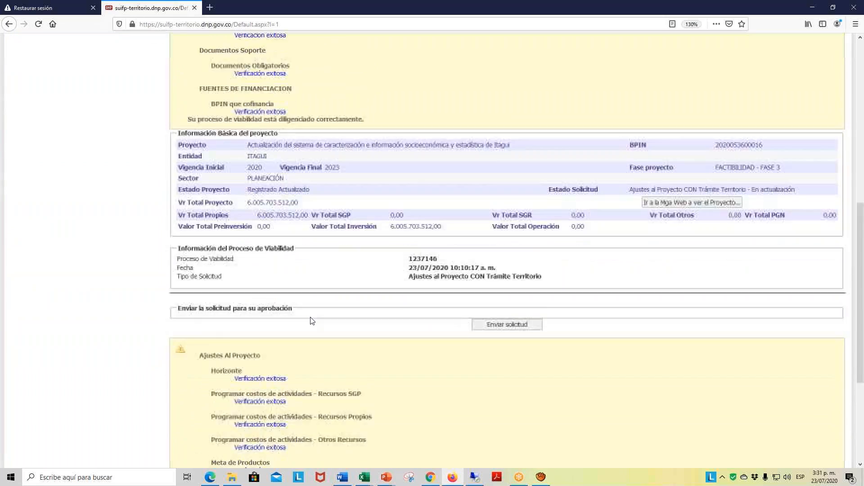
pyautogui.scroll(10, 404, 312)
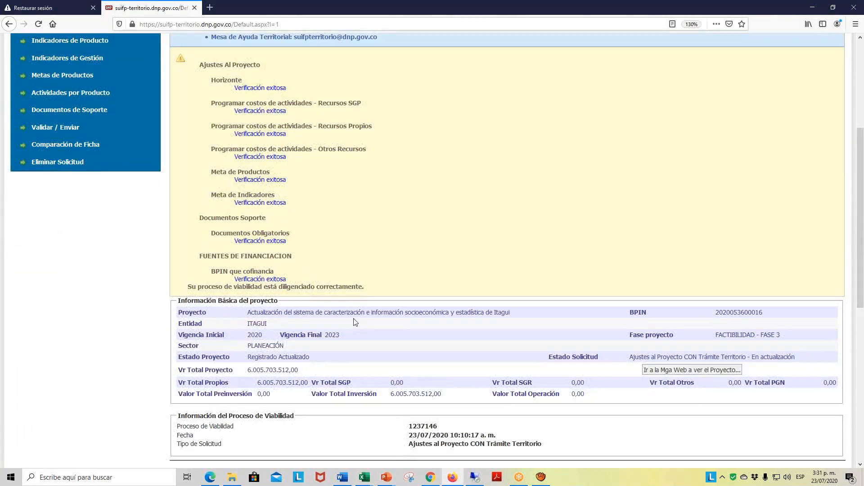
pyautogui.scroll(-7, 353, 317)
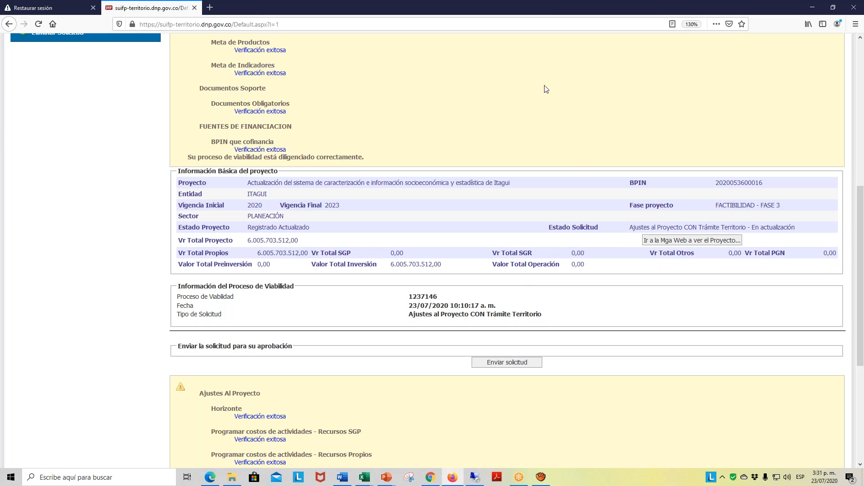
pyautogui.click(509, 364)
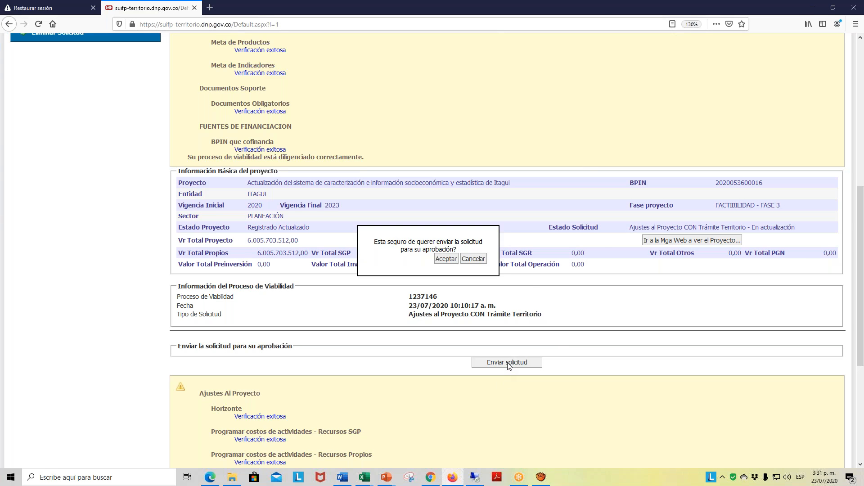
pyautogui.click(446, 260)
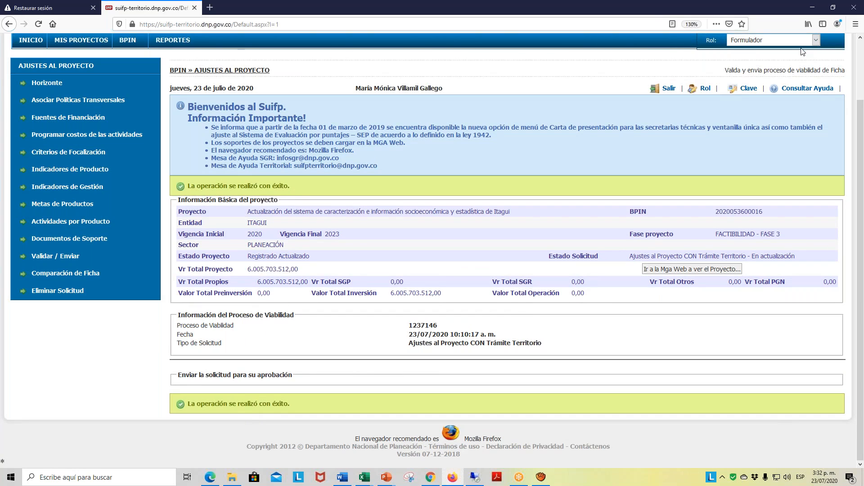
# - Change the active role from Formulador to Control de Formulación and open the BPIN requirements verification section
pyautogui.click(815, 41)
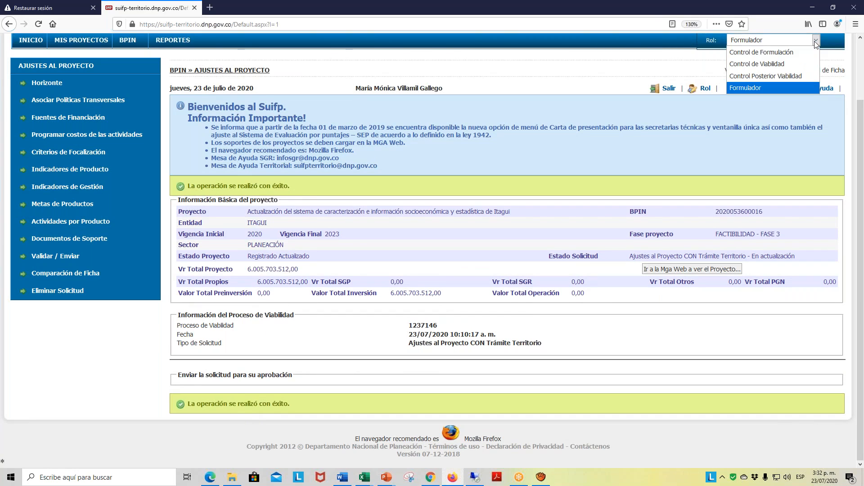
pyautogui.click(754, 53)
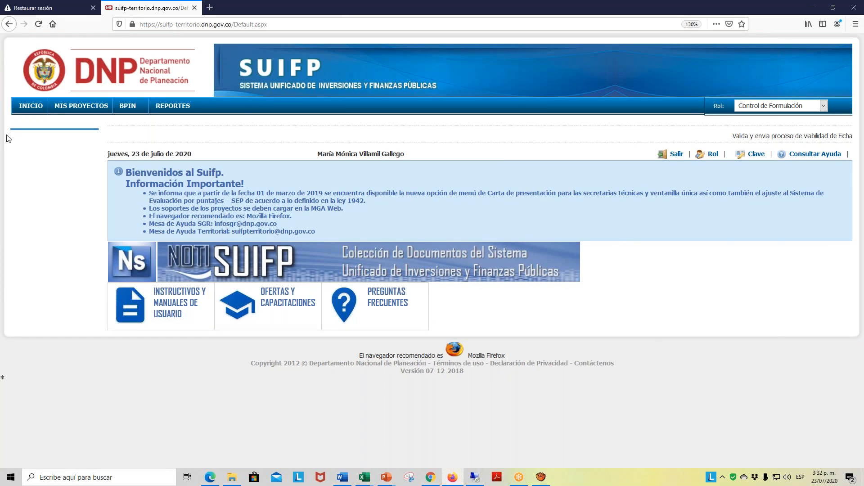
pyautogui.moveTo(133, 111)
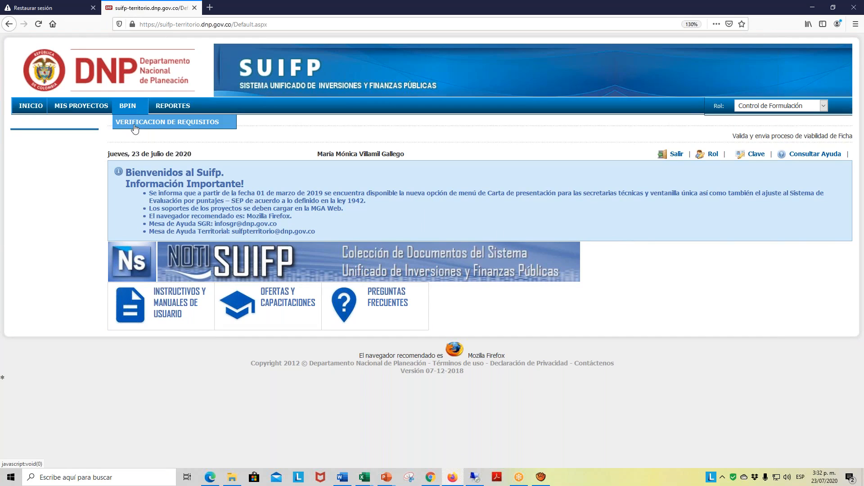
pyautogui.click(136, 125)
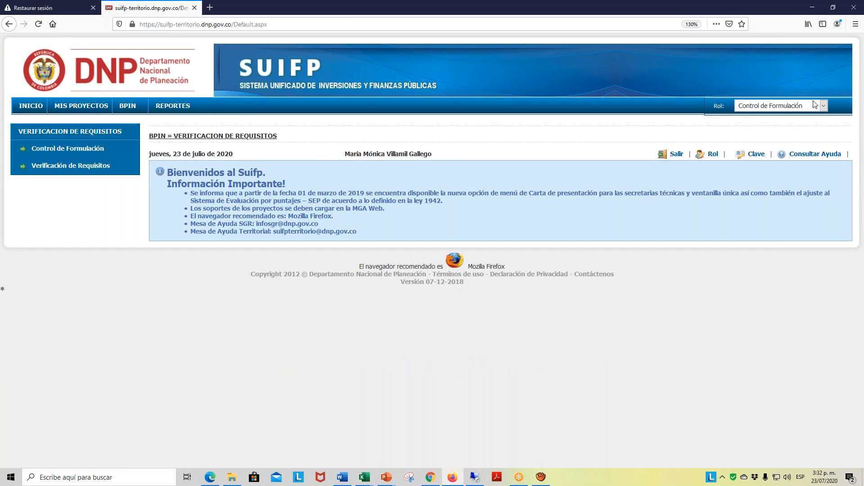
# - Look through the project list under Verificación de Requisitos for the submitted Itagui project
pyautogui.click(84, 170)
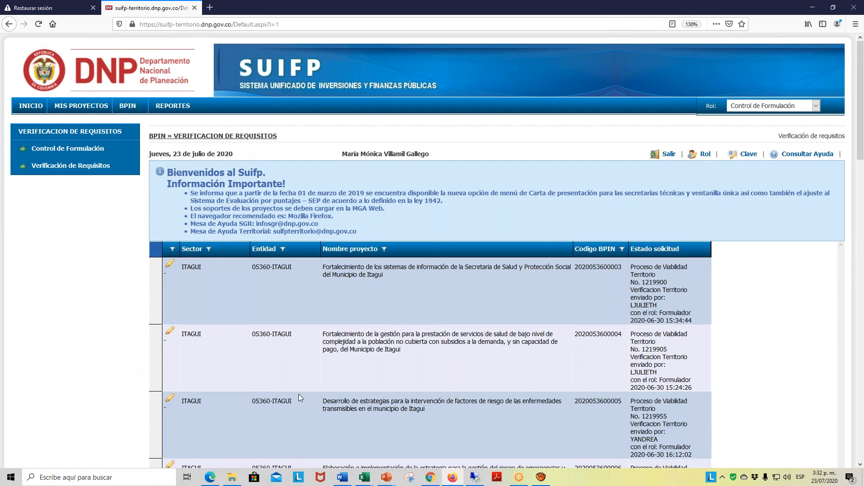
pyautogui.scroll(-8, 379, 317)
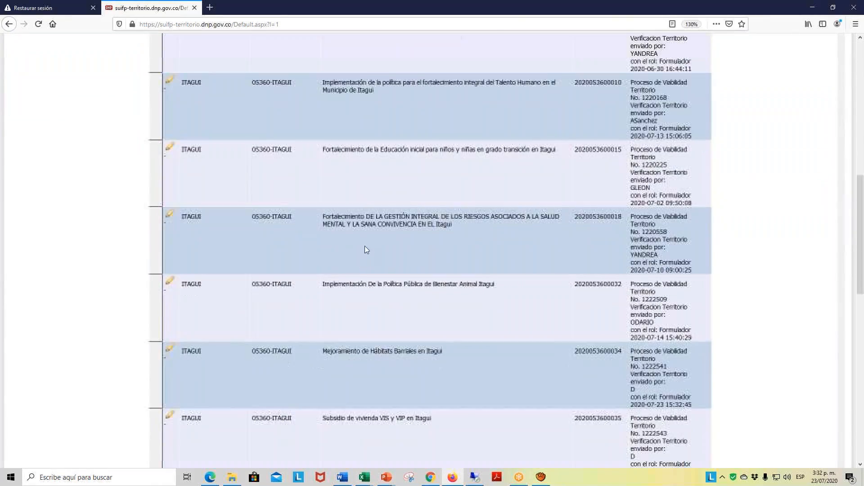
pyautogui.scroll(8, 387, 222)
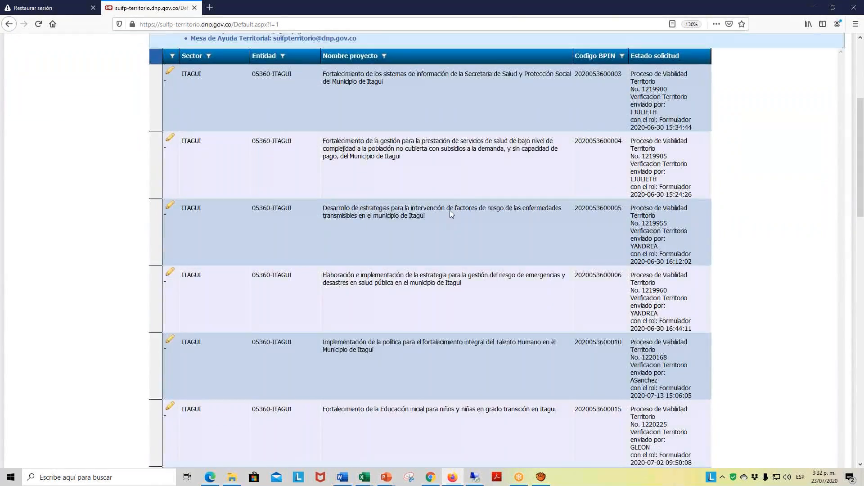
pyautogui.scroll(-3, 452, 213)
pyautogui.scroll(3, 452, 213)
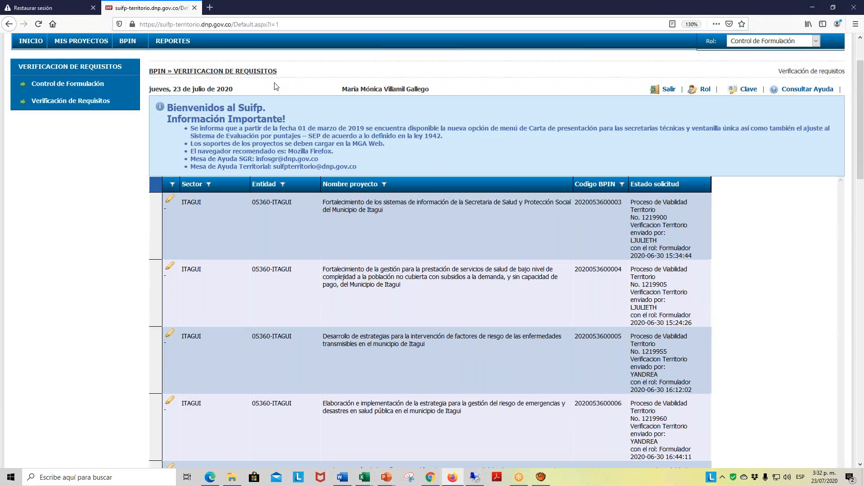
pyautogui.click(78, 90)
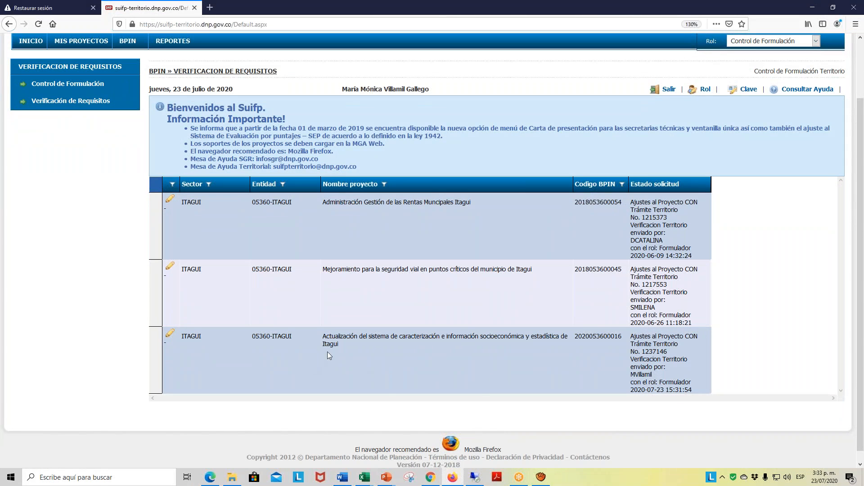
pyautogui.click(170, 338)
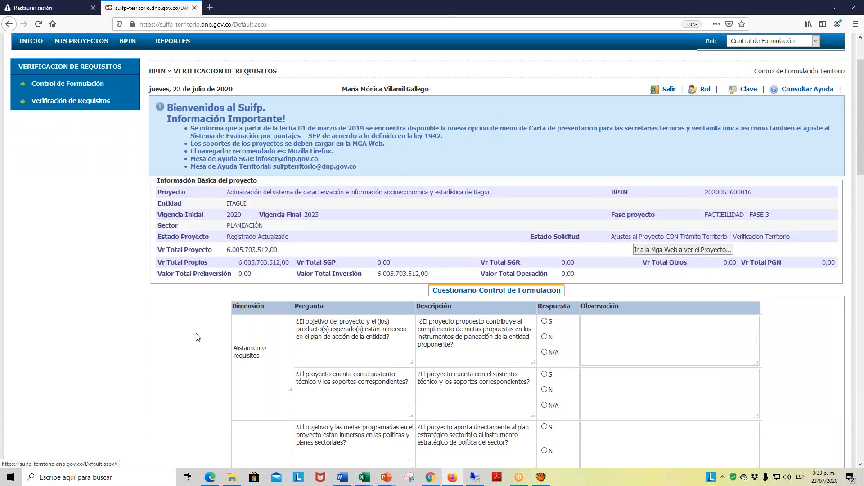
pyautogui.scroll(-4, 713, 189)
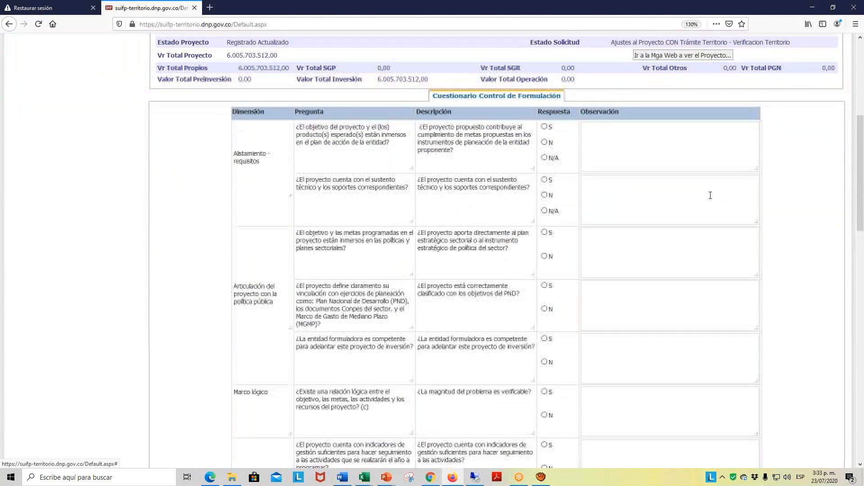
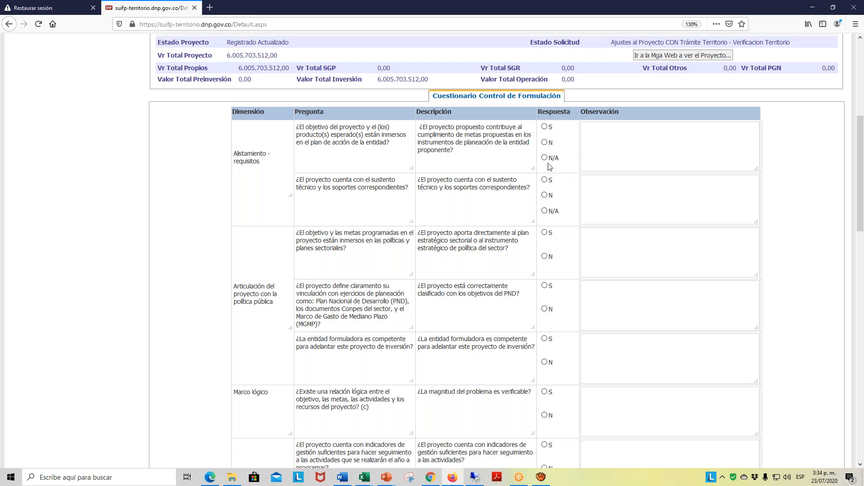
# - Answer S to both Alistamiento - requisitos questions in the formulation control questionnaire
pyautogui.click(545, 127)
pyautogui.click(545, 179)
pyautogui.scroll(-3, 592, 162)
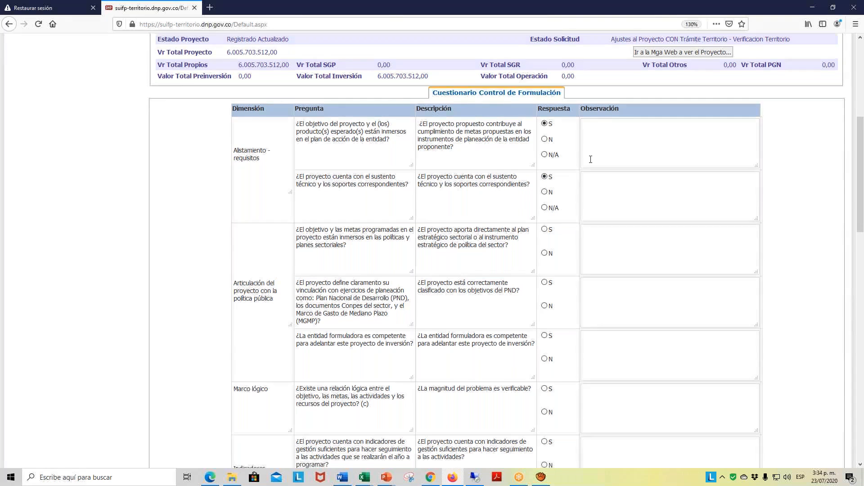
pyautogui.scroll(7, 769, 156)
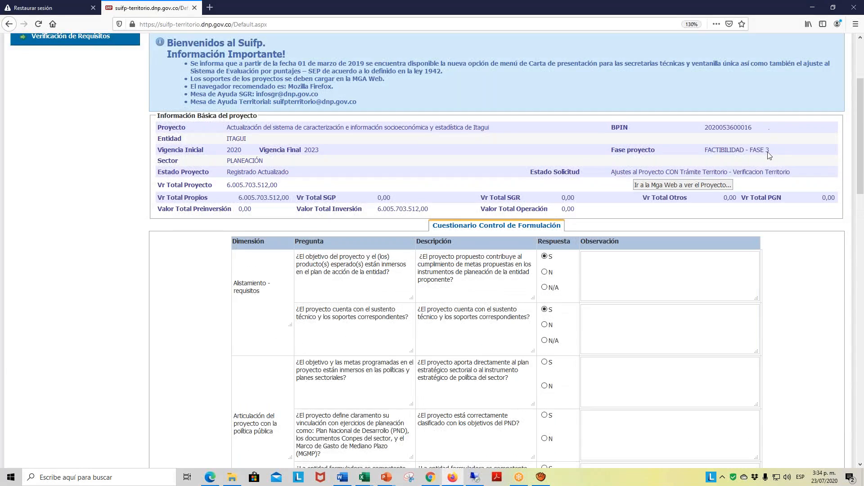
pyautogui.scroll(2, 769, 155)
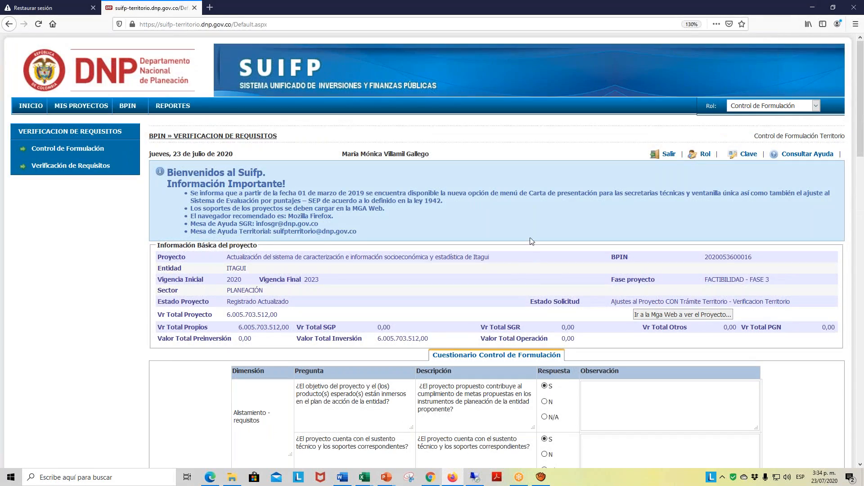
pyautogui.scroll(-7, 517, 263)
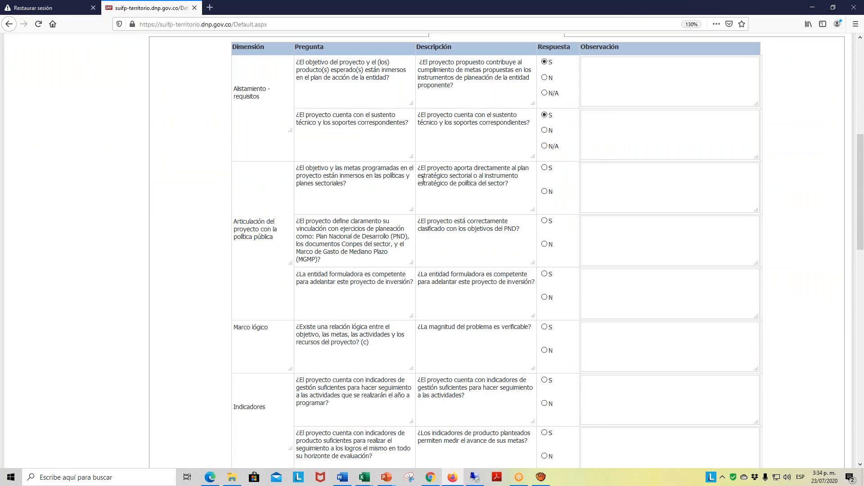
# - Answer S to the three questions under Articulación del proyecto con la política pública
pyautogui.click(545, 168)
pyautogui.scroll(-1, 599, 173)
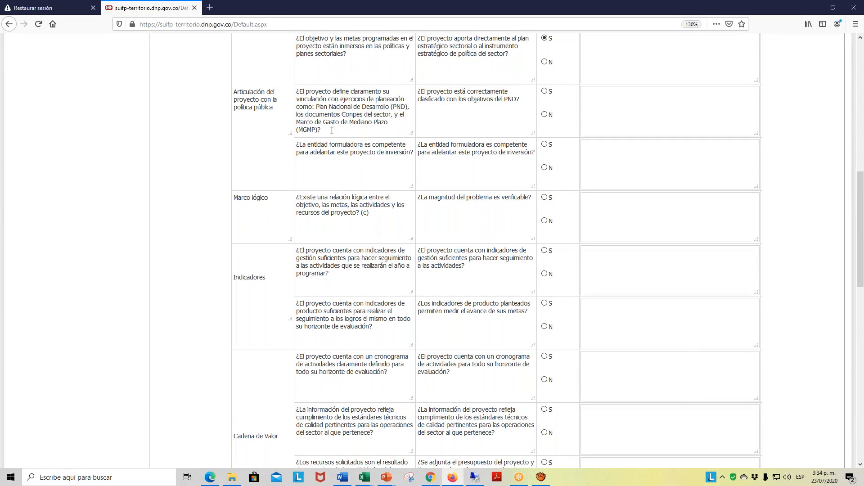
pyautogui.click(544, 91)
pyautogui.scroll(-3, 562, 184)
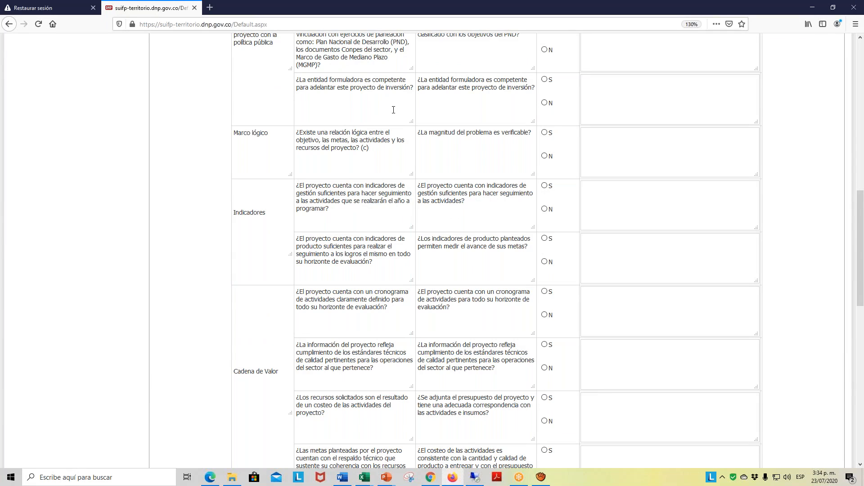
pyautogui.click(545, 80)
# - Answer S to the Marco lógico question and to both Indicadores questions
pyautogui.click(544, 132)
pyautogui.scroll(-2, 578, 140)
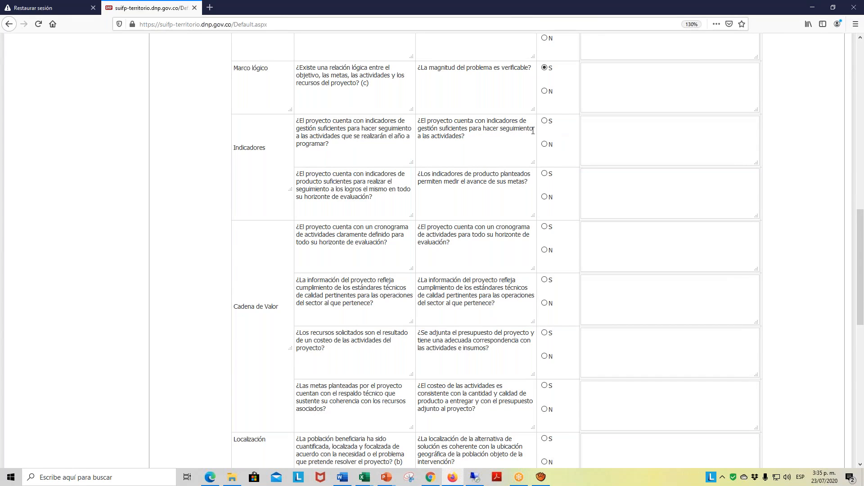
pyautogui.click(545, 120)
pyautogui.click(544, 175)
# - Answer S to the four Cadena de Valor questions of the formulation control questionnaire
pyautogui.scroll(-3, 565, 171)
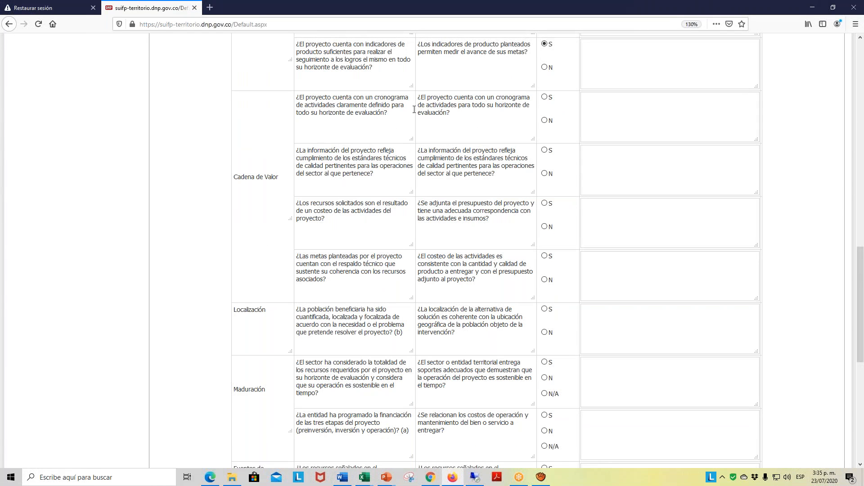
pyautogui.click(545, 97)
pyautogui.click(545, 150)
pyautogui.click(545, 203)
pyautogui.scroll(-3, 581, 211)
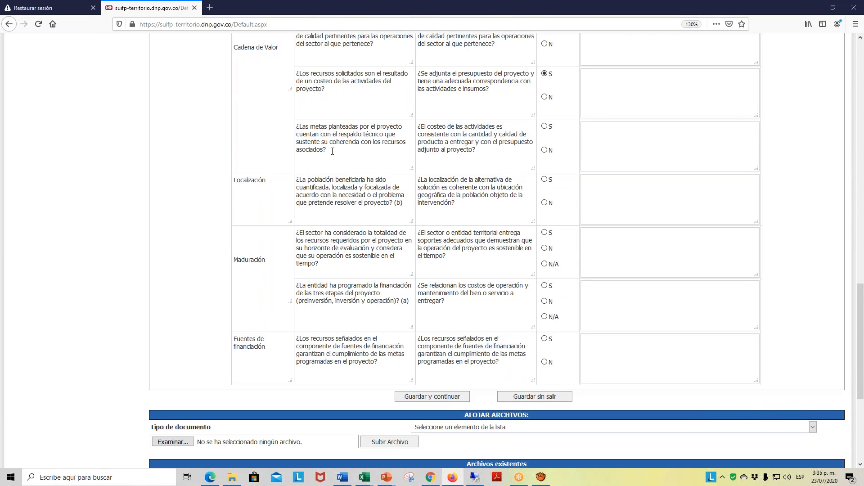
pyautogui.click(545, 127)
# - Answer S to the Localización question and to the first Maduración question about sustainable operation
pyautogui.click(544, 180)
pyautogui.scroll(-3, 585, 199)
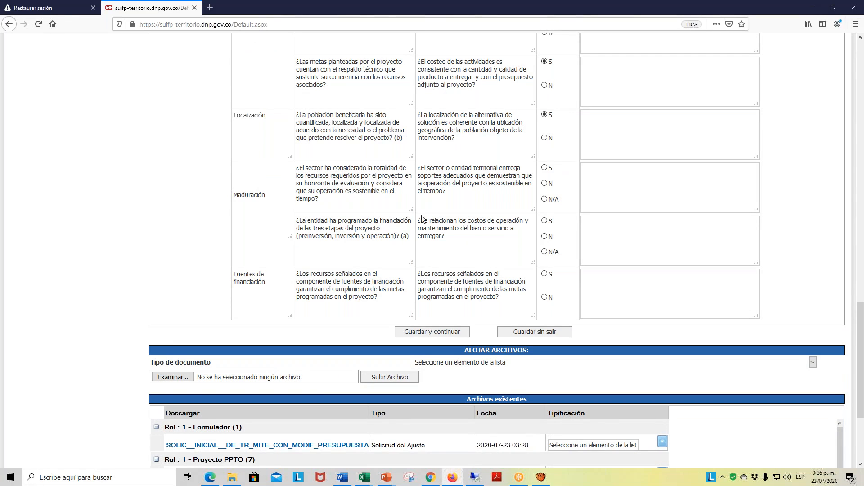
pyautogui.click(546, 168)
# - Answer N/A to the second Maduración question with observation "El Proyecto sólo considero la etapa de inversiòn", and S to Fuentes de financiación
pyautogui.click(545, 253)
pyautogui.write('El Proyecto sòlo considerò la eta')
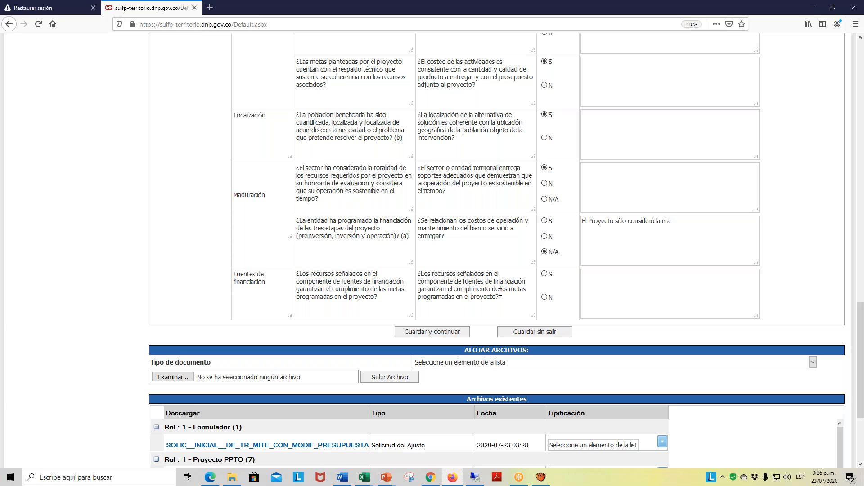
pyautogui.press('BackSpace')
pyautogui.press('BackSpace')
pyautogui.press('BackSpace')
pyautogui.press('BackSpace')
pyautogui.press('BackSpace')
pyautogui.press('BackSpace')
pyautogui.press('BackSpace')
pyautogui.press('BackSpace')
pyautogui.press('BackSpace')
pyautogui.press('BackSpace')
pyautogui.press('BackSpace')
pyautogui.press('BackSpace')
pyautogui.press('BackSpace')
pyautogui.press('BackSpace')
pyautogui.press('BackSpace')
pyautogui.press('BackSpace')
pyautogui.press('BackSpace')
pyautogui.press('BackSpace')
pyautogui.press('BackSpace')
pyautogui.write('ólo considero la etapa de inversiòn')
pyautogui.click(545, 274)
pyautogui.scroll(-3, 804, 276)
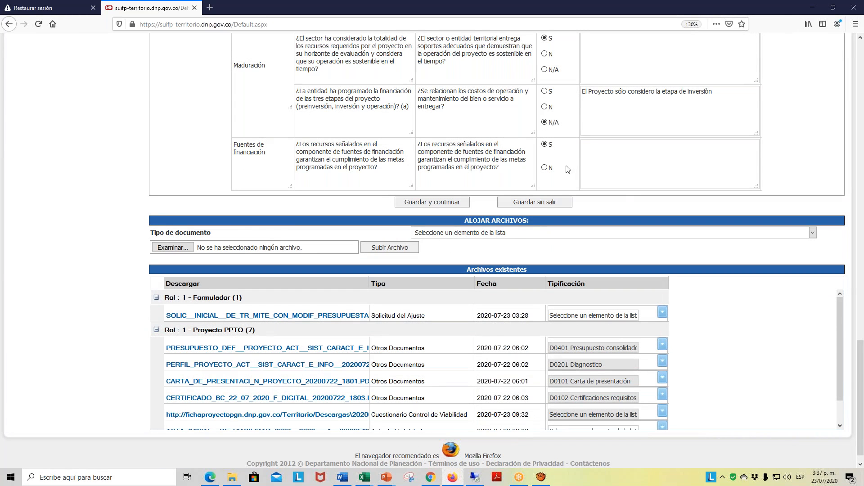
# - Save the completed formulation control questionnaire and send the request to Control de Viabilidad
pyautogui.click(439, 203)
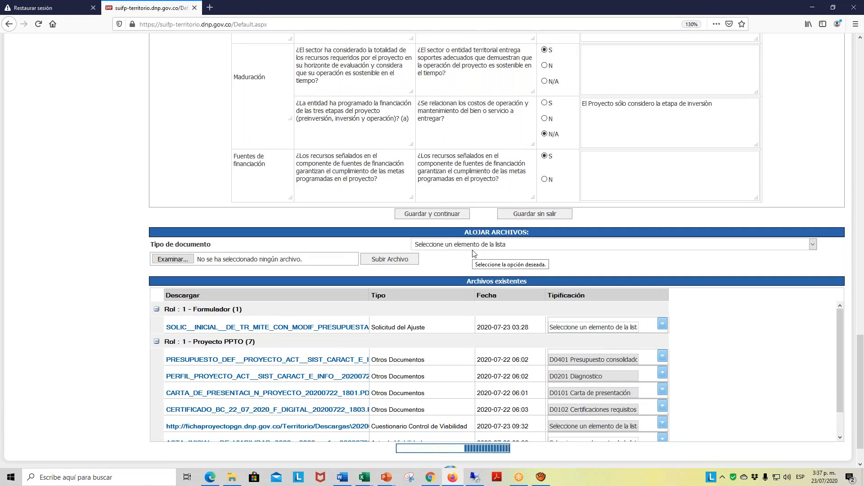
pyautogui.click(814, 248)
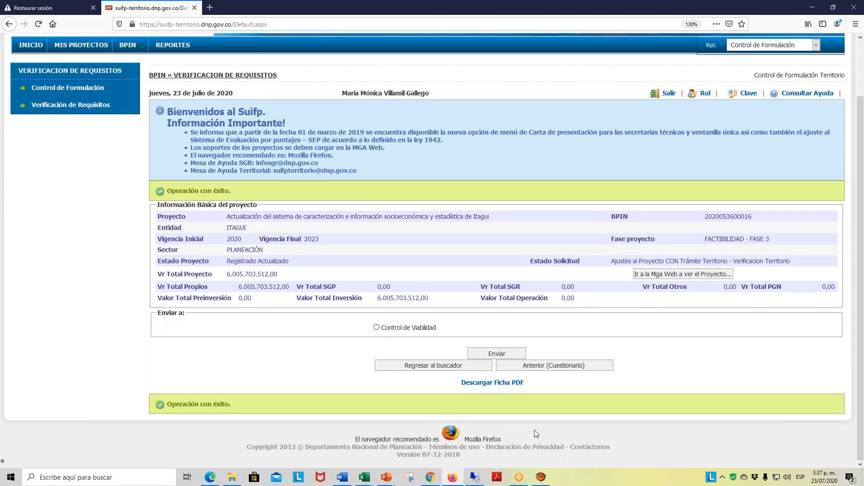
pyautogui.click(377, 329)
pyautogui.click(497, 354)
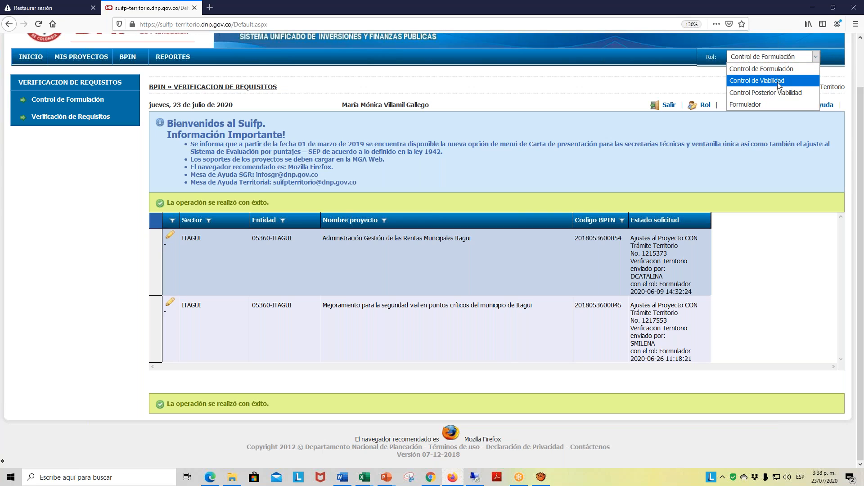
pyautogui.click(780, 81)
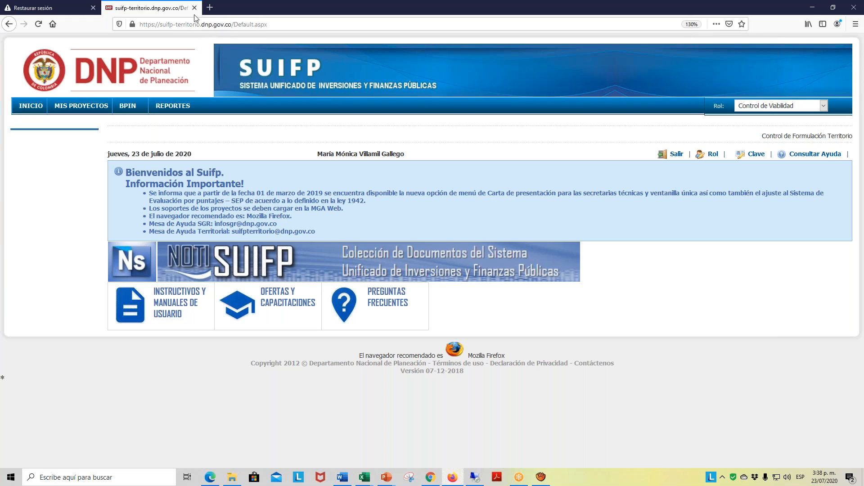
pyautogui.moveTo(128, 107)
pyautogui.click(134, 122)
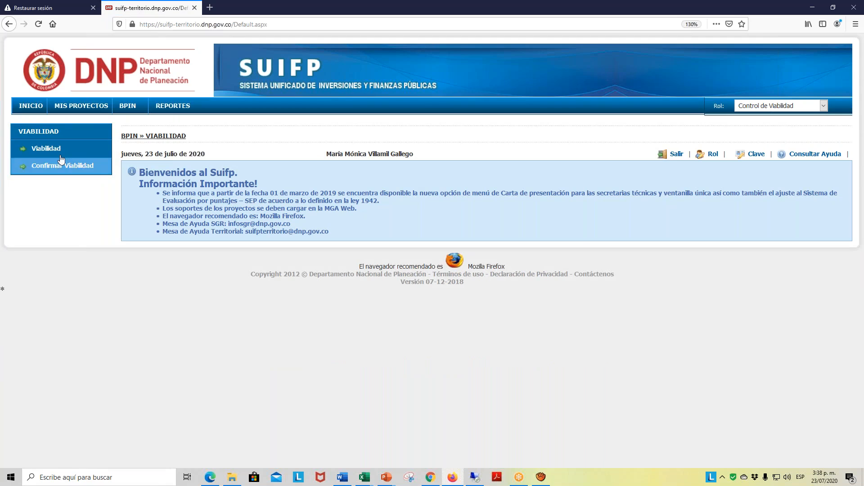
pyautogui.click(54, 156)
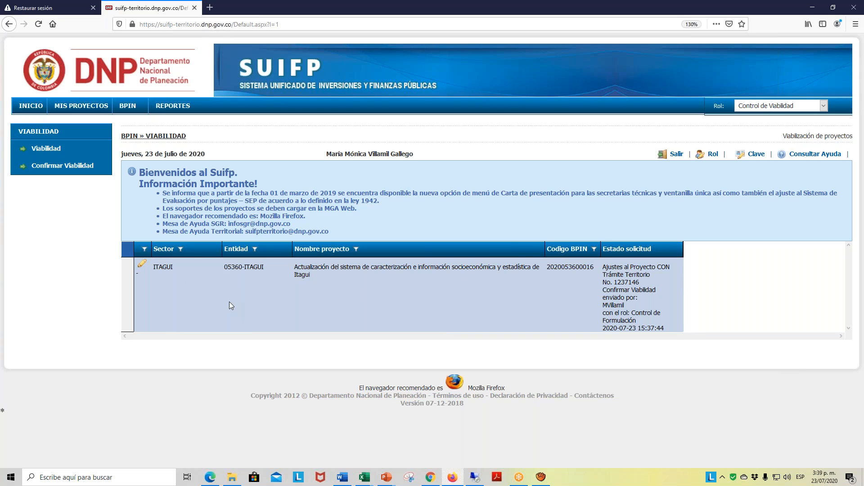
pyautogui.click(142, 267)
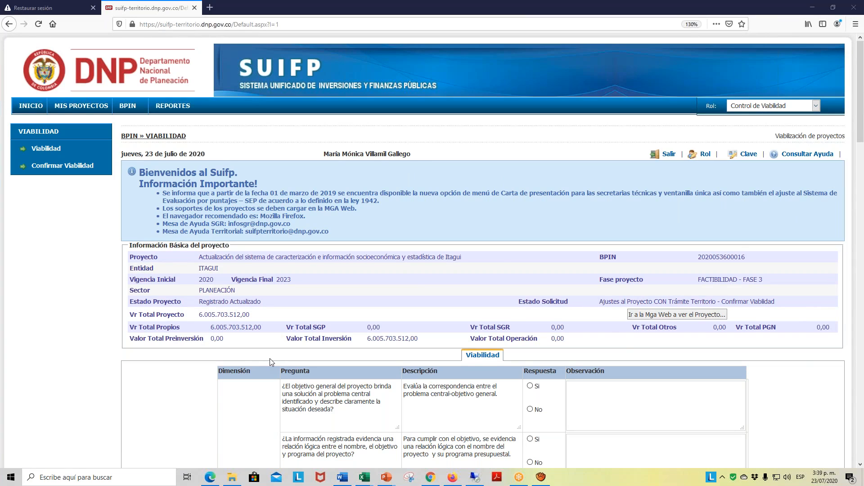
# - Answer Si to the five Cadena de Valor questions in the Viabilidad questionnaire
pyautogui.scroll(-3, 690, 372)
pyautogui.scroll(-2, 690, 372)
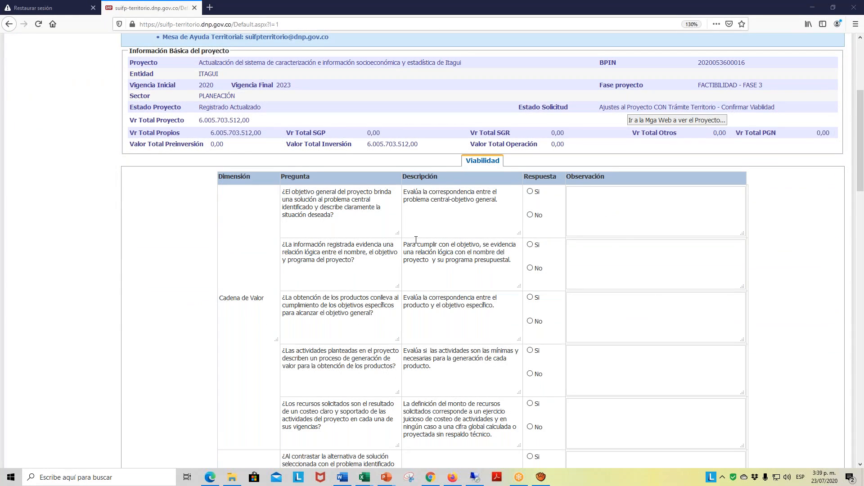
pyautogui.scroll(3, 659, 198)
pyautogui.scroll(-4, 599, 209)
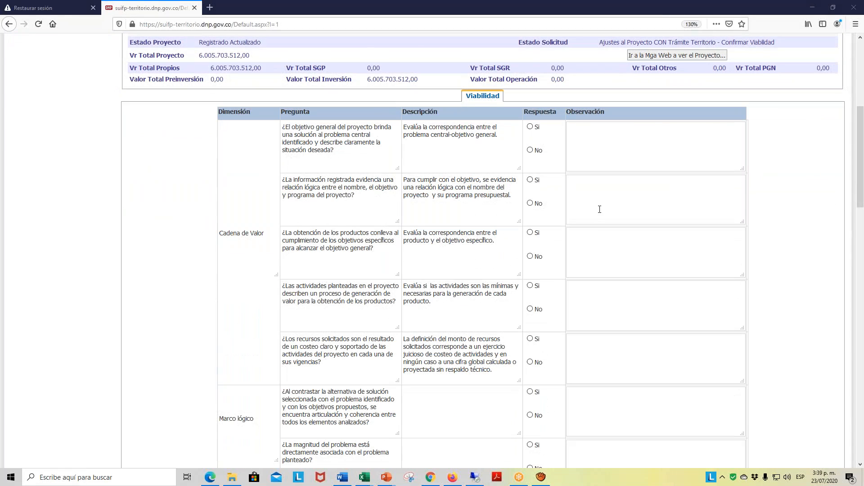
pyautogui.scroll(2, 631, 191)
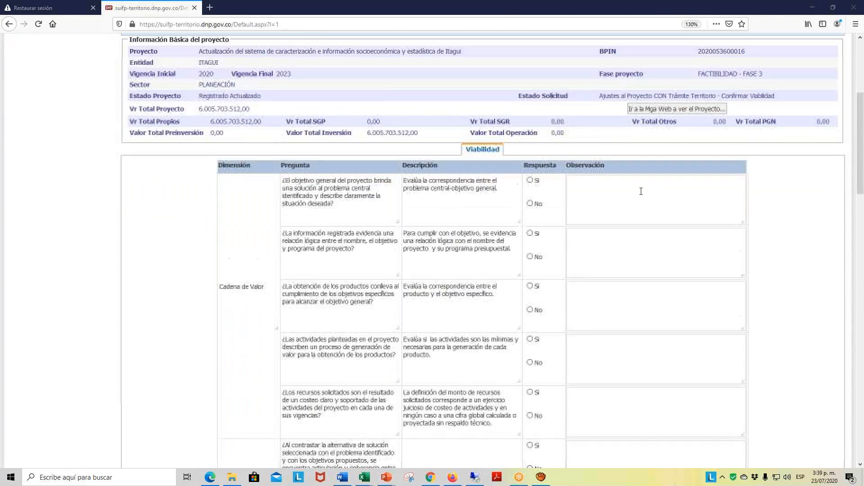
pyautogui.scroll(3, 576, 208)
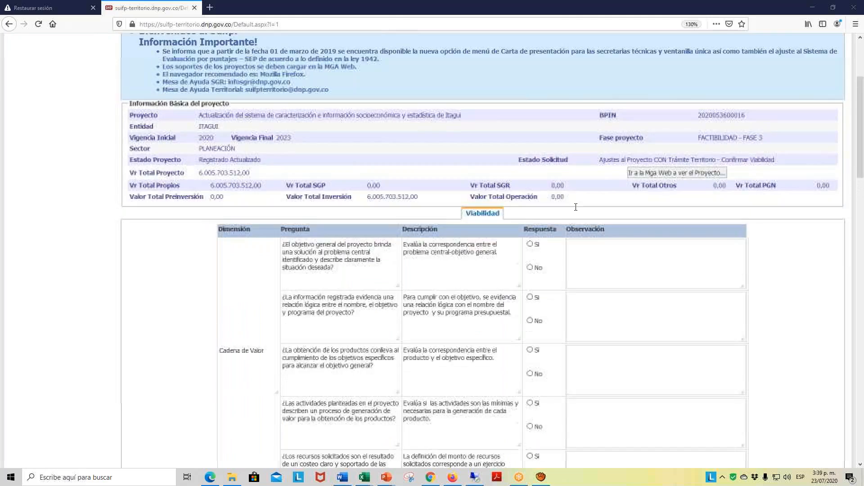
pyautogui.scroll(-4, 576, 207)
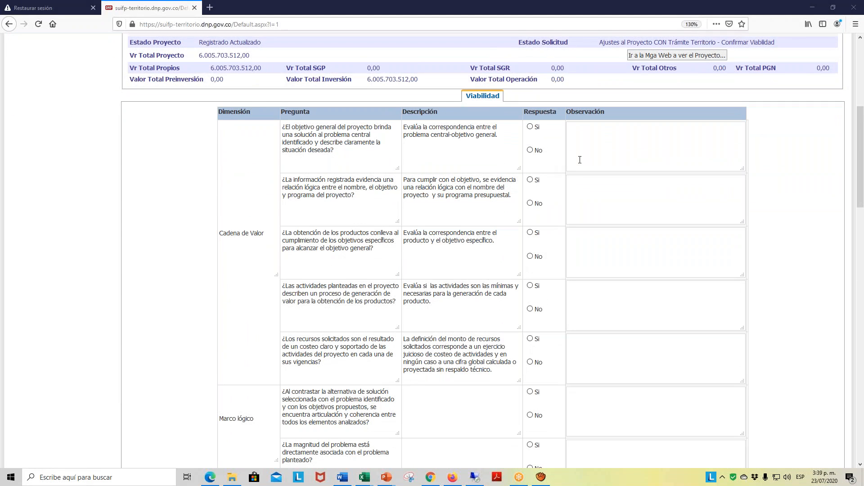
pyautogui.click(531, 128)
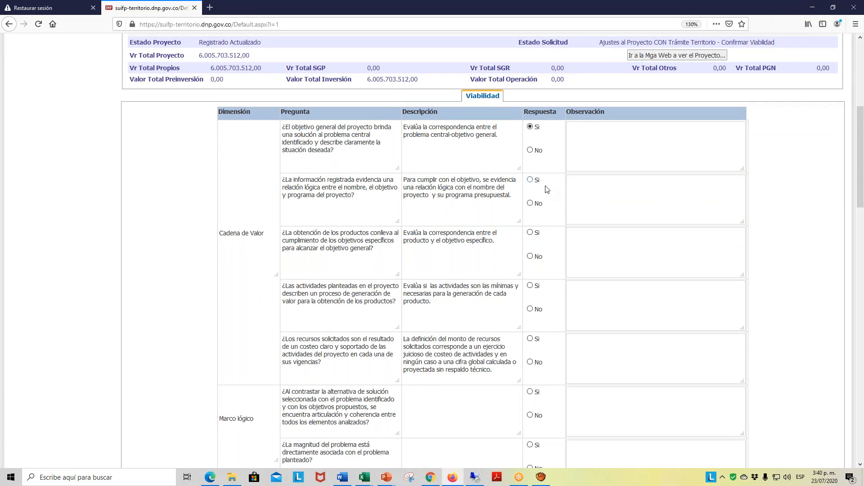
pyautogui.click(531, 180)
pyautogui.scroll(-2, 603, 176)
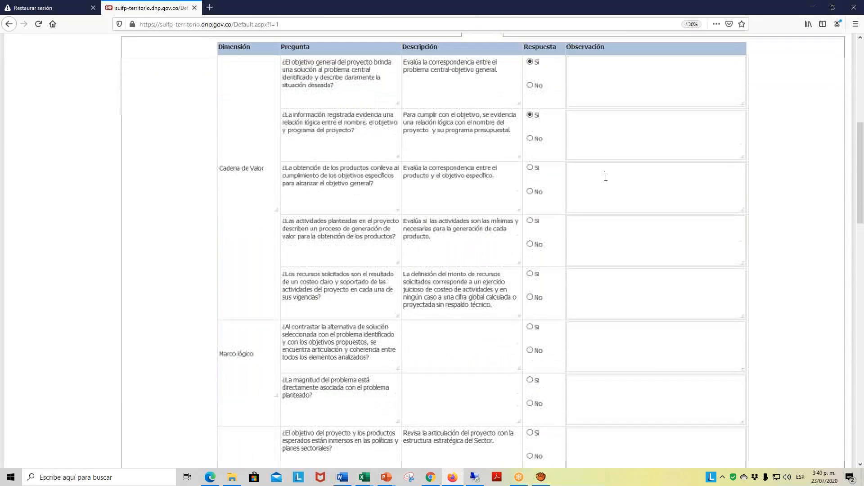
pyautogui.click(531, 168)
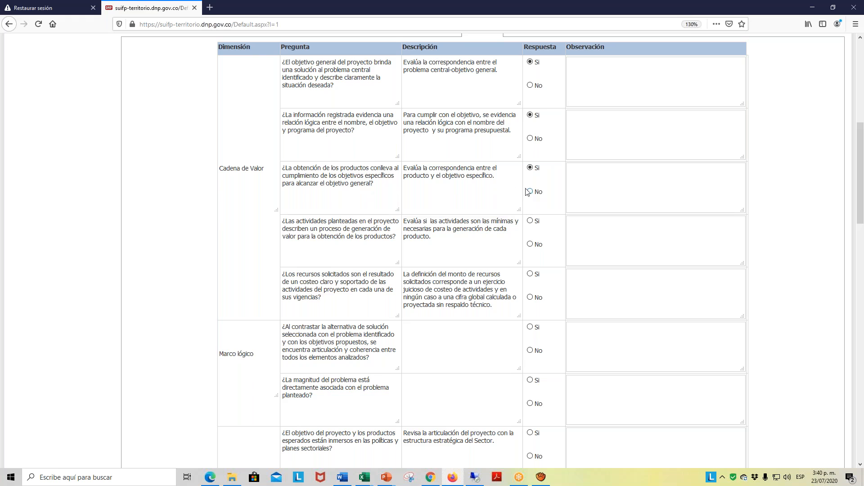
pyautogui.click(530, 221)
pyautogui.scroll(-3, 570, 248)
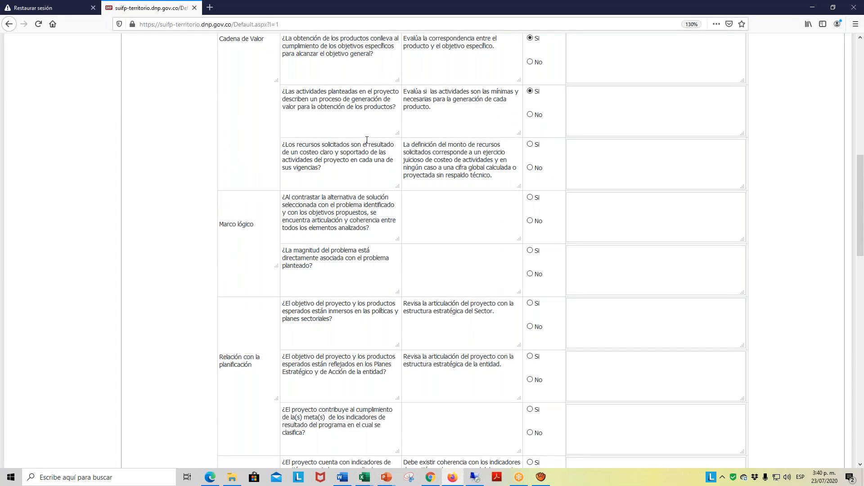
pyautogui.click(532, 145)
# - Answer Si to both Marco lógico questions of the Viabilidad questionnaire
pyautogui.scroll(-3, 554, 192)
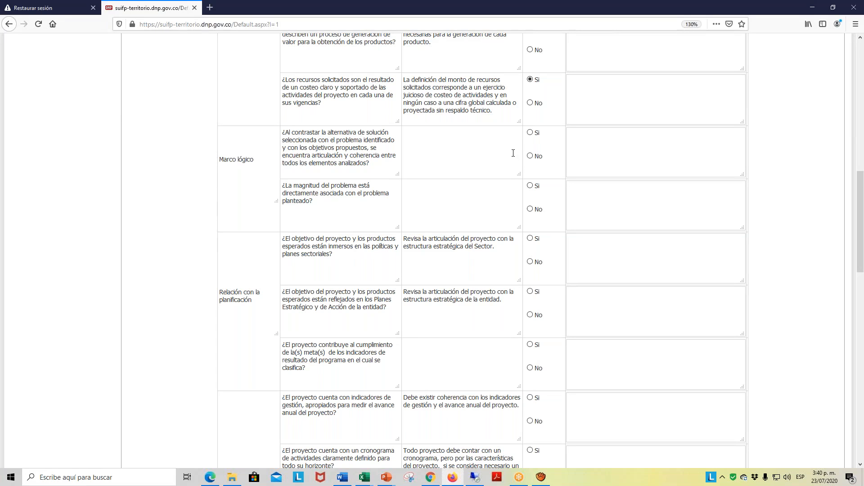
pyautogui.click(531, 132)
pyautogui.scroll(-3, 330, 199)
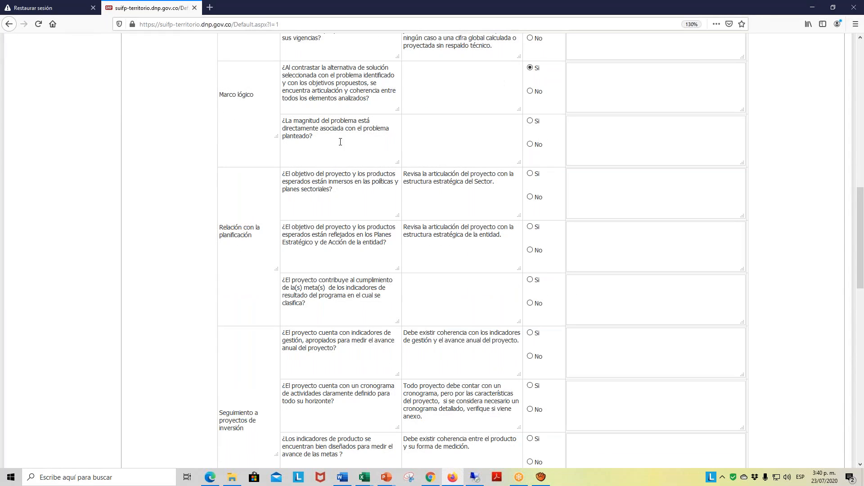
pyautogui.click(530, 123)
# - Answer Si to the three questions under Relación con la planificación
pyautogui.click(530, 174)
pyautogui.click(531, 227)
pyautogui.scroll(-3, 557, 255)
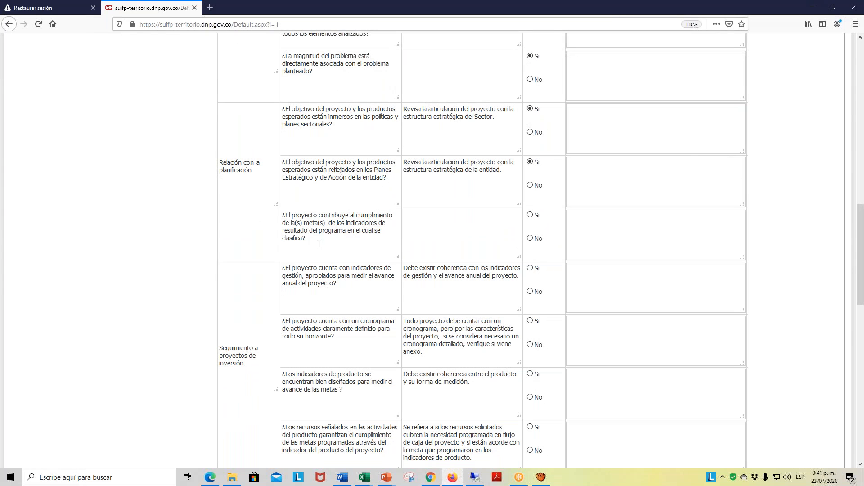
pyautogui.click(530, 215)
# - Answer Si to the four questions under Seguimiento a proyectos de inversión
pyautogui.scroll(-3, 358, 282)
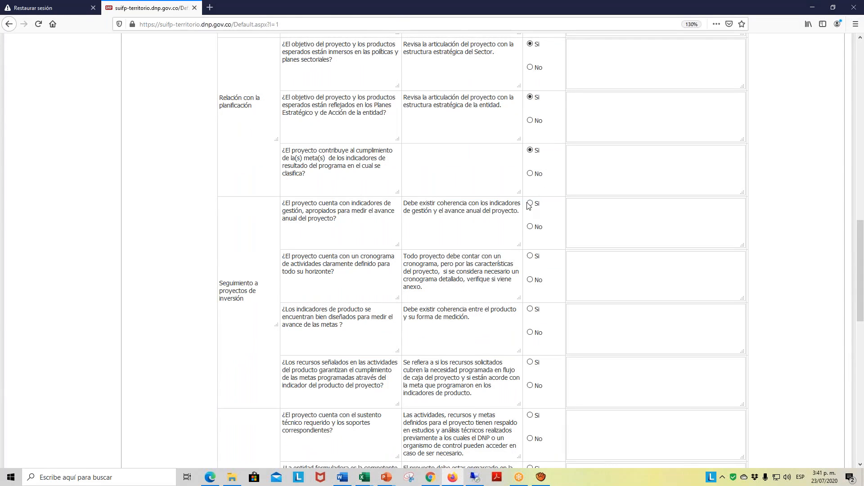
pyautogui.click(535, 206)
pyautogui.click(531, 256)
pyautogui.scroll(-3, 342, 326)
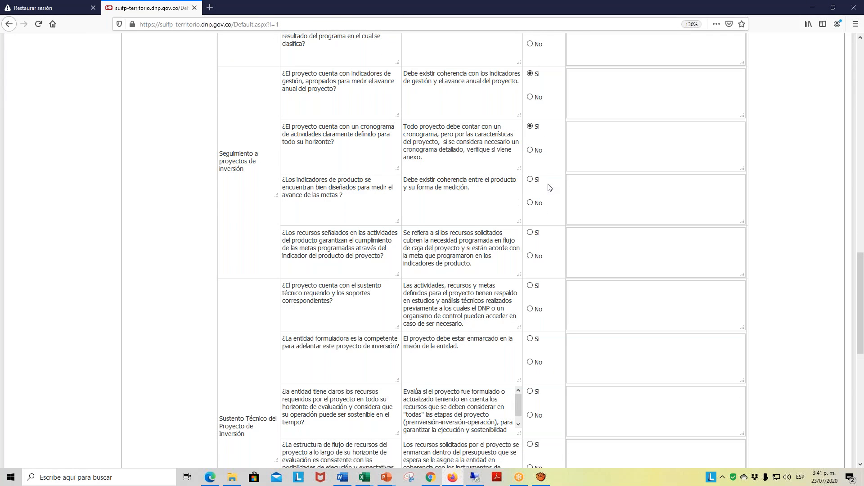
pyautogui.click(530, 180)
pyautogui.click(531, 233)
# - Answer Si to the six Sustento Técnico del Proyecto de Inversión questions of the Viabilidad questionnaire
pyautogui.click(530, 286)
pyautogui.scroll(-3, 563, 288)
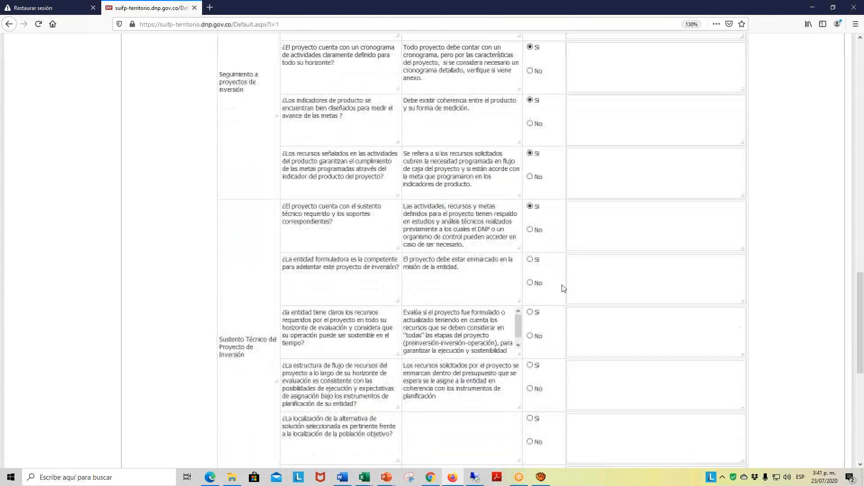
pyautogui.scroll(-2, 563, 289)
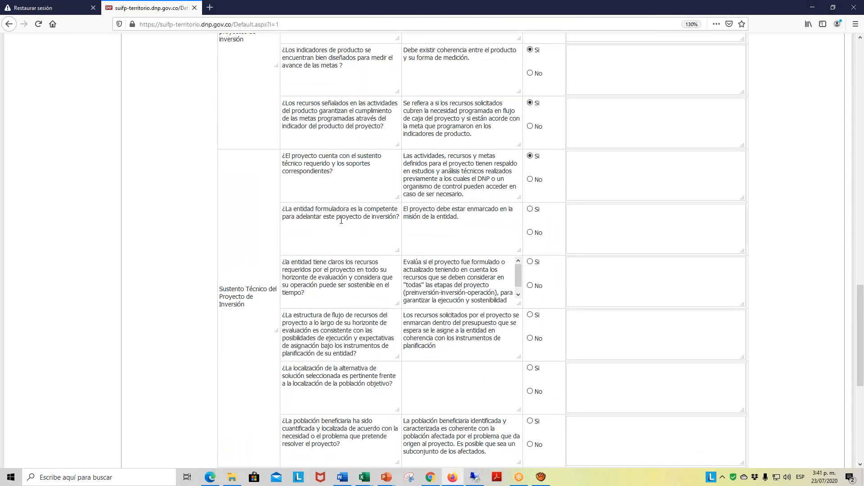
pyautogui.click(531, 209)
pyautogui.scroll(-3, 384, 285)
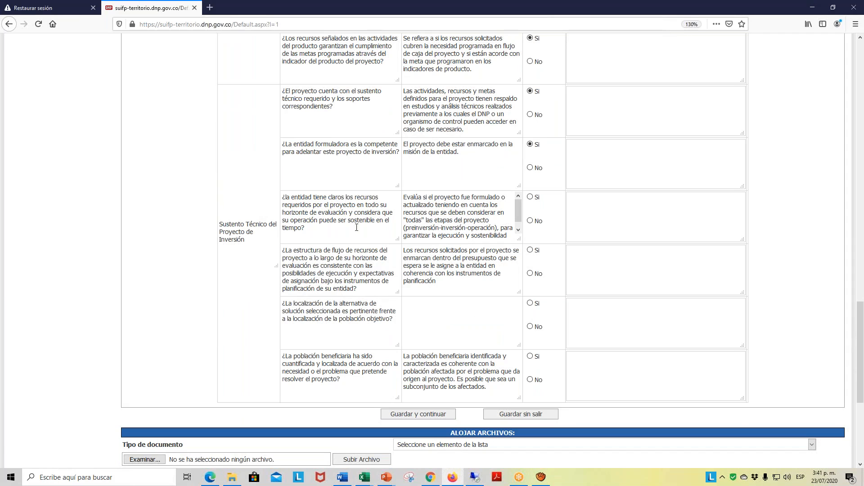
pyautogui.click(531, 197)
pyautogui.click(531, 251)
pyautogui.click(530, 303)
pyautogui.click(530, 356)
# - Set the document type to Acta de Viabilidad and choose the file ACTA DE VIABILIDAD ACTUALIZACIÓN PROYECTO (3).pdf for upload
pyautogui.scroll(-3, 596, 334)
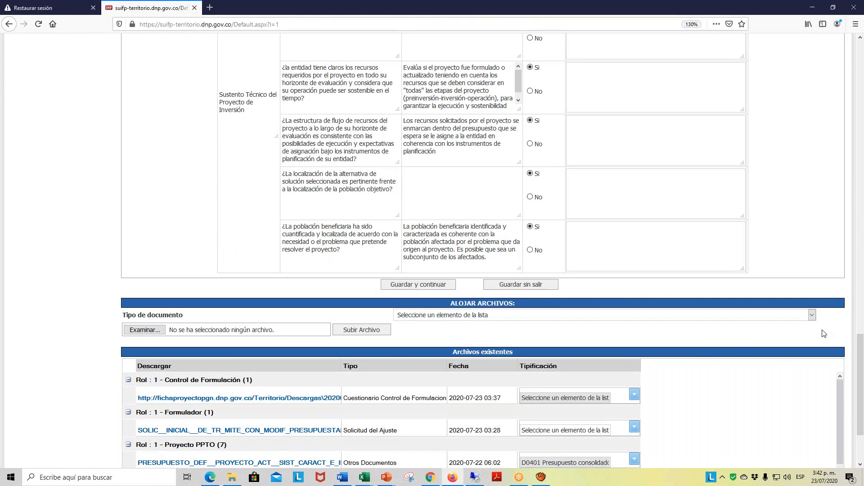
pyautogui.click(813, 317)
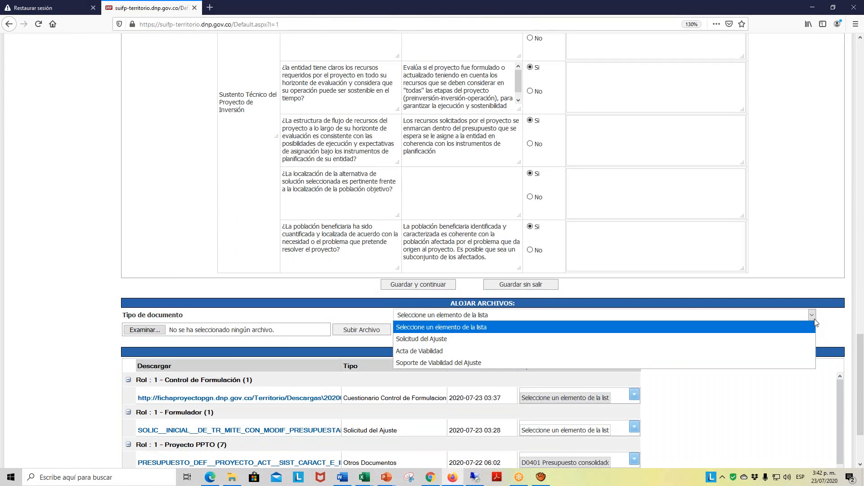
pyautogui.click(411, 352)
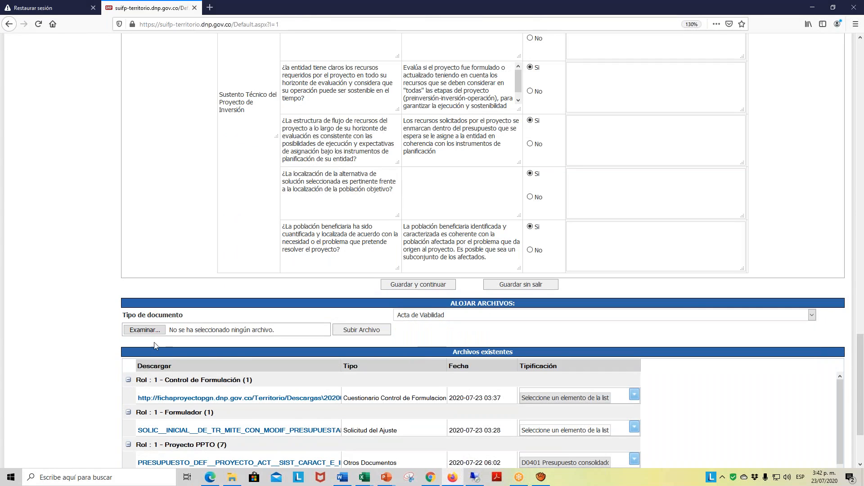
pyautogui.click(145, 330)
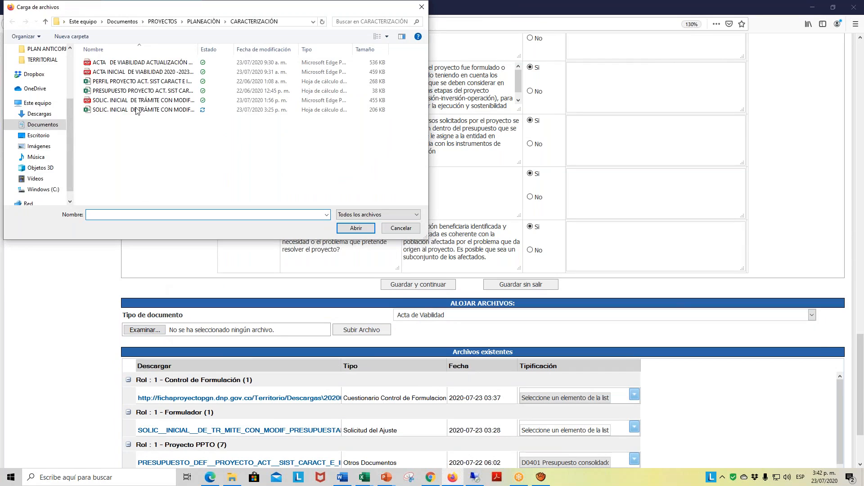
pyautogui.click(148, 66)
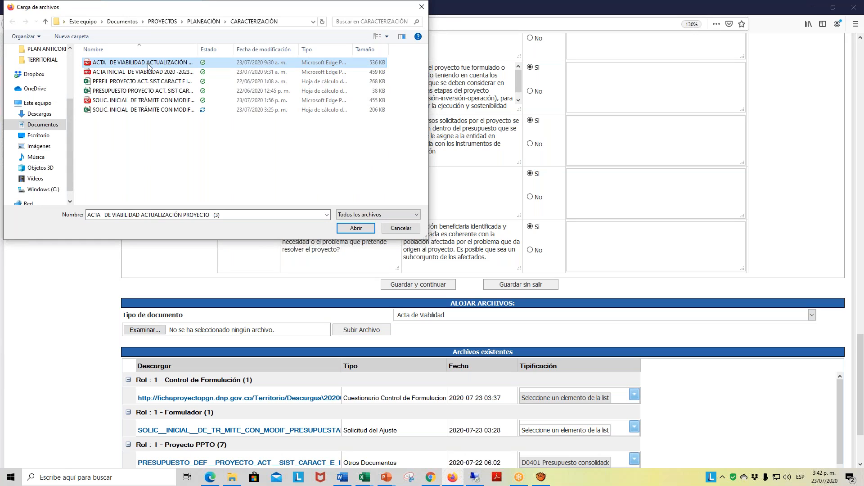
pyautogui.click(356, 230)
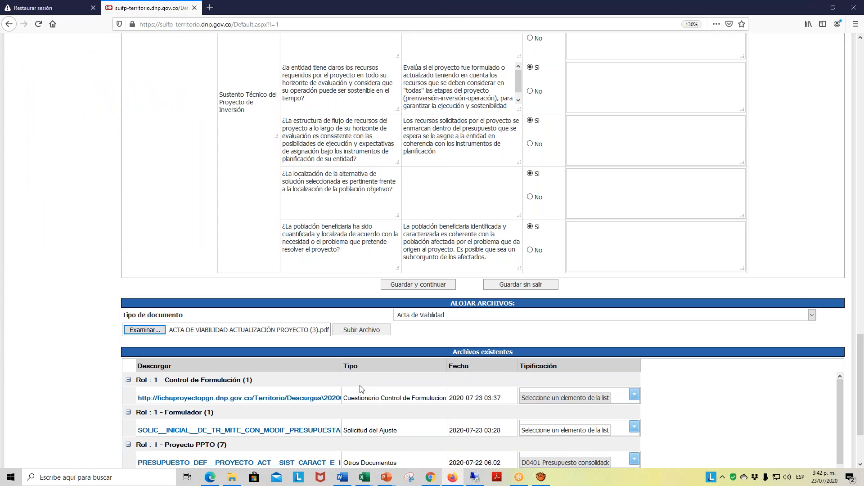
# - Open the ACTA DE VIABILIDAD ACTUALIZACIÓN PDF from the CARACTERIZACIÓN folder, review the certificate, and return to SUIFP
pyautogui.click(233, 479)
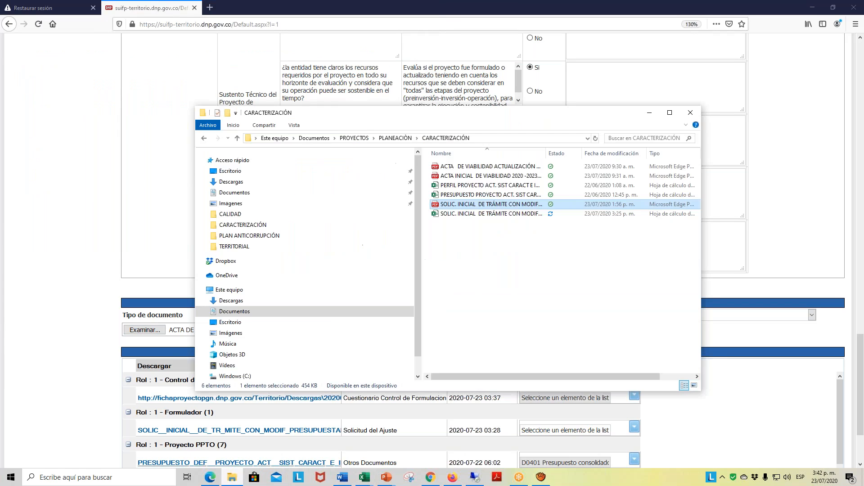
pyautogui.click(499, 167)
pyautogui.doubleClick(499, 169)
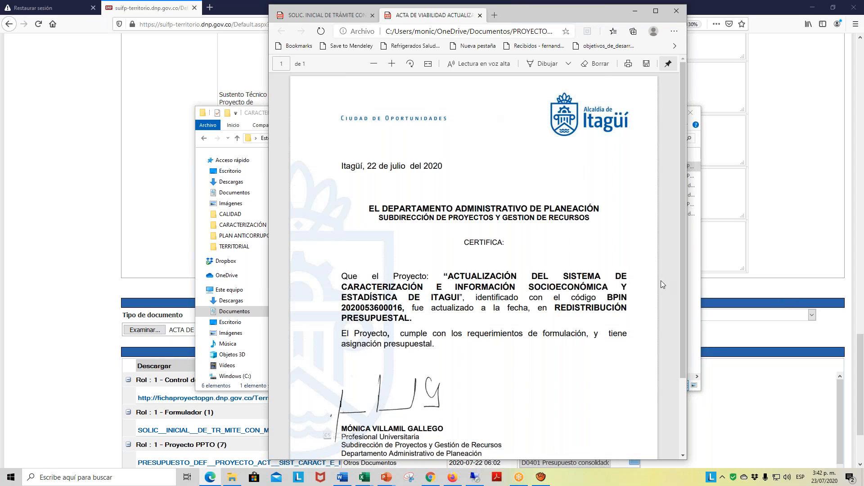
pyautogui.click(773, 81)
# - Upload the chosen viability certificate, then save the Viabilidad questionnaire and continue to the sending page
pyautogui.click(367, 335)
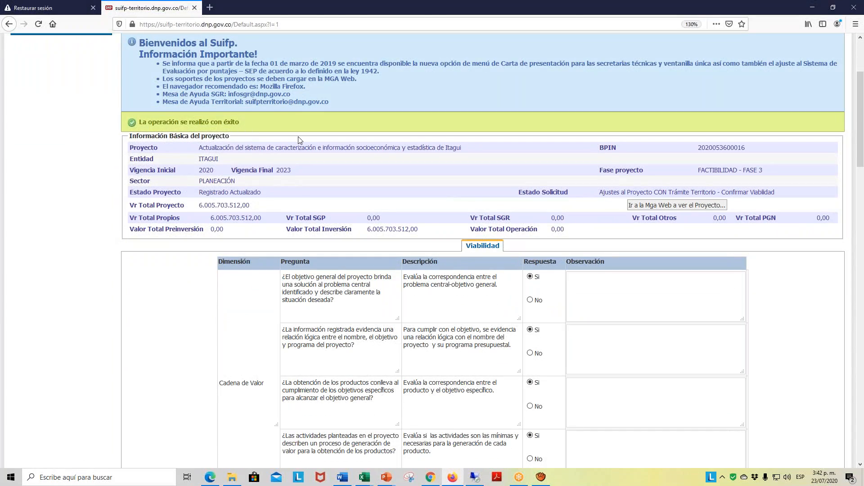
pyautogui.scroll(-15, 300, 140)
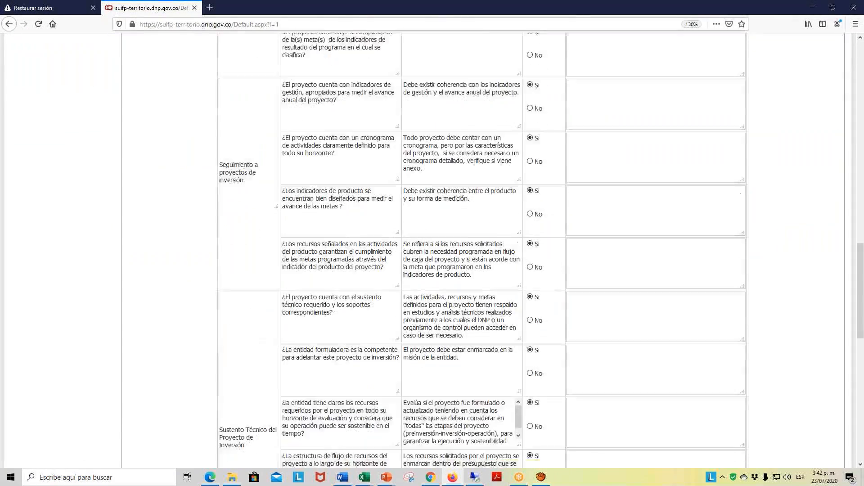
pyautogui.scroll(-5, 452, 381)
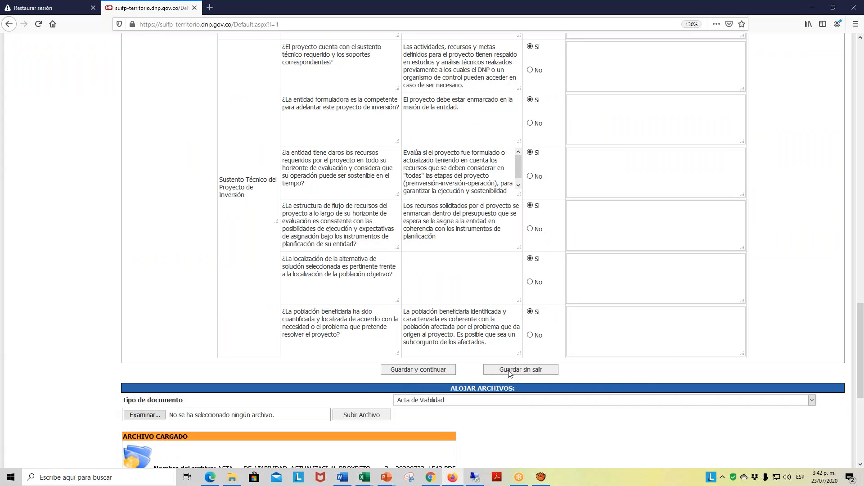
pyautogui.click(440, 374)
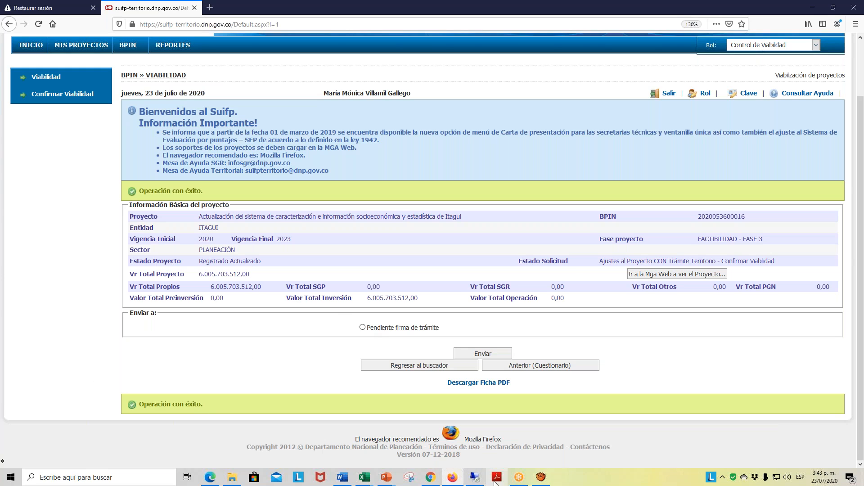
pyautogui.click(431, 478)
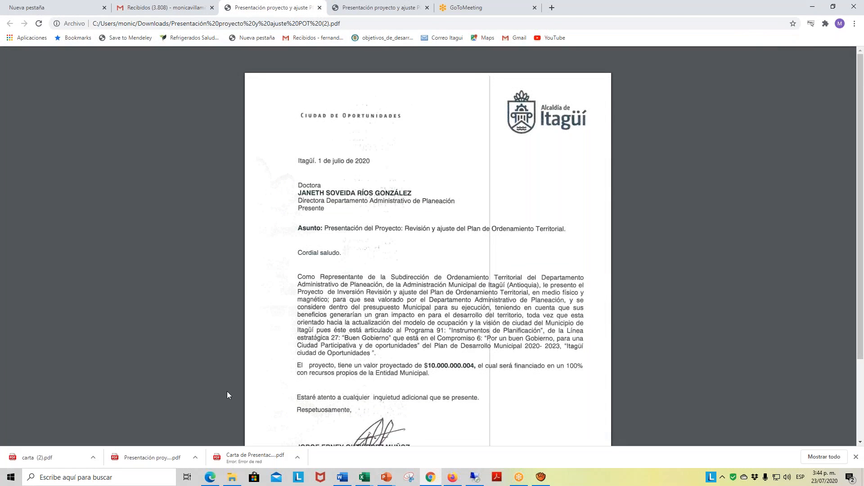
pyautogui.click(452, 478)
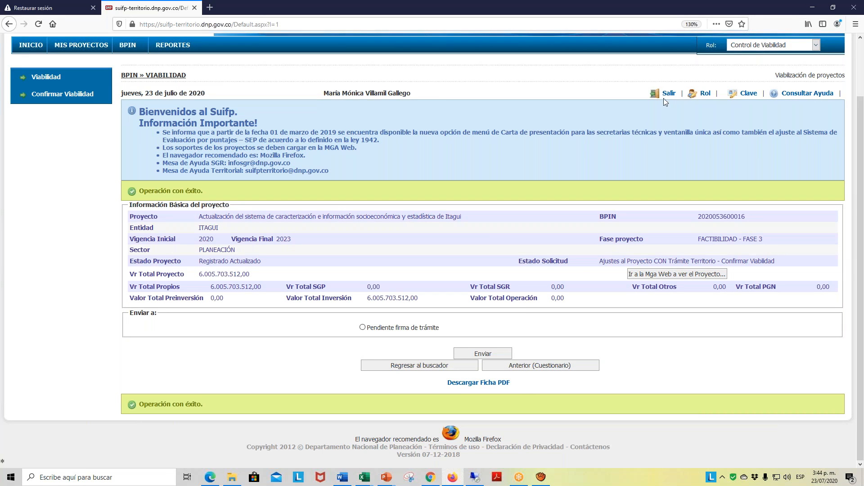
# - Send the adjustment request to Pendiente firma de trámite and log out of the Control de Viabilidad user's session
pyautogui.click(363, 328)
pyautogui.click(482, 354)
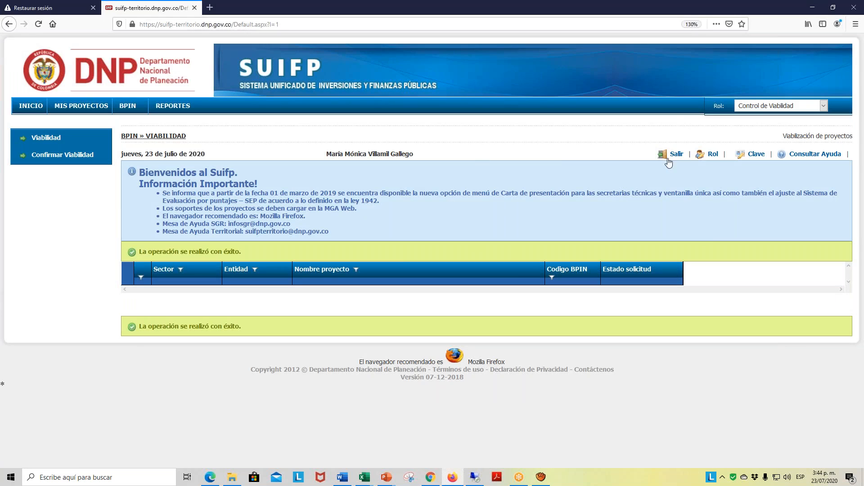
pyautogui.click(678, 155)
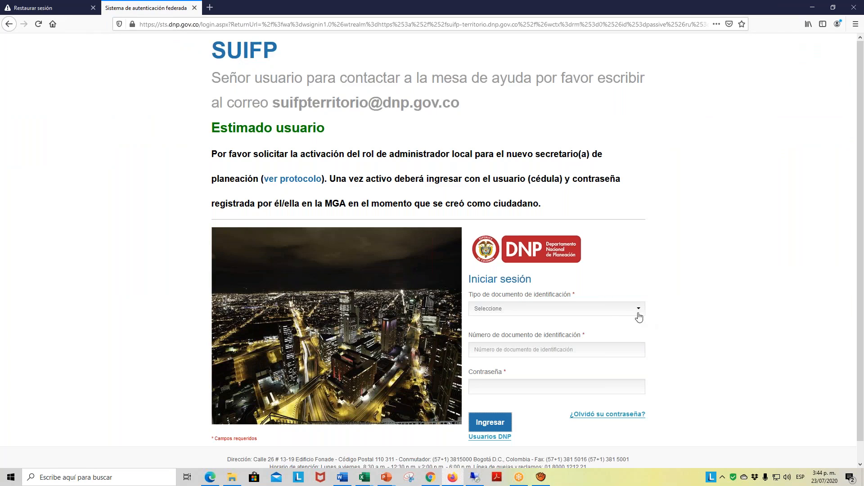
# - Sign in with document type Cedula and the planning secretary's saved ID number and password, choosing the Secretaria de Planeación role
pyautogui.click(641, 307)
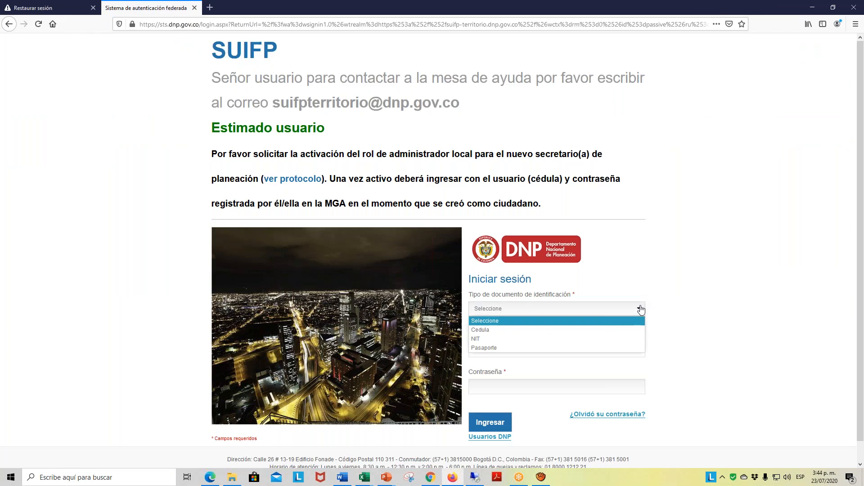
pyautogui.click(481, 333)
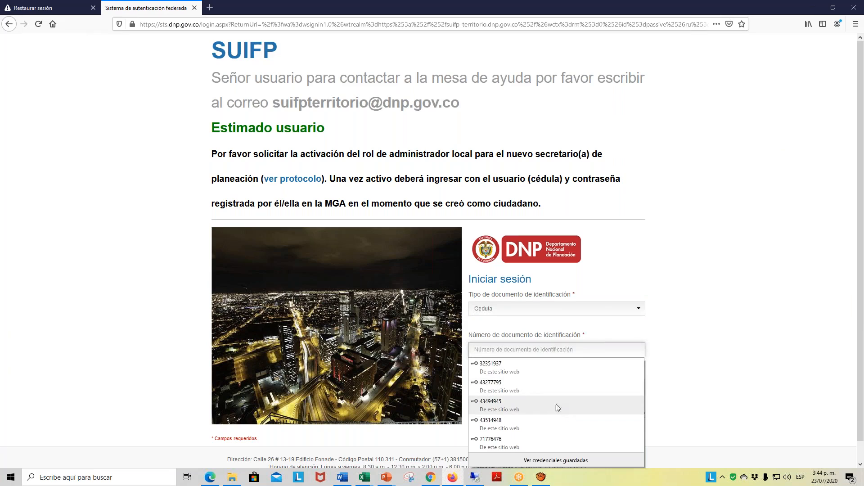
pyautogui.click(519, 410)
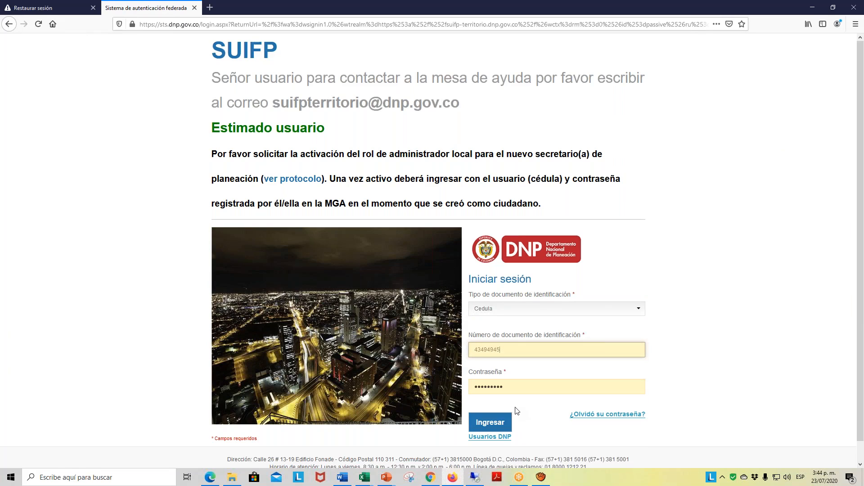
pyautogui.click(490, 422)
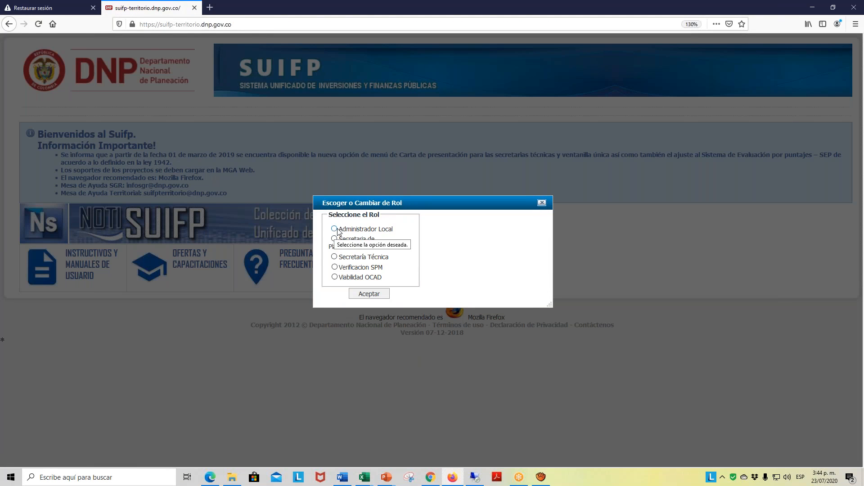
pyautogui.click(335, 239)
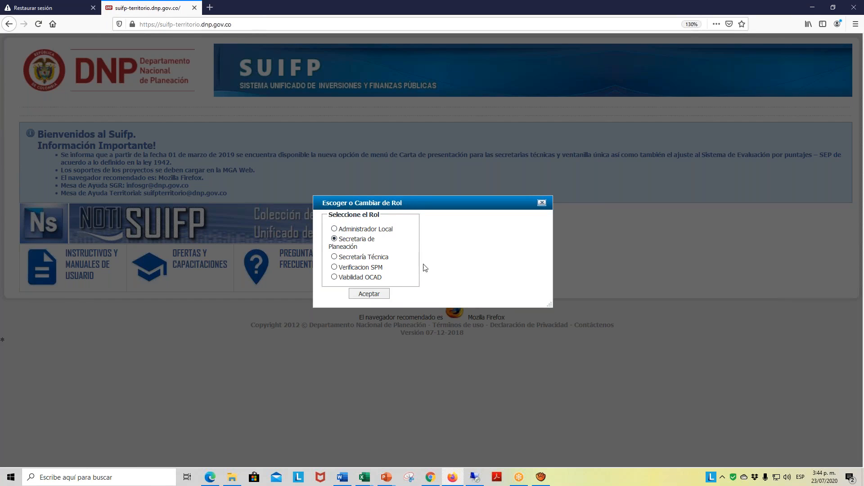
pyautogui.click(375, 297)
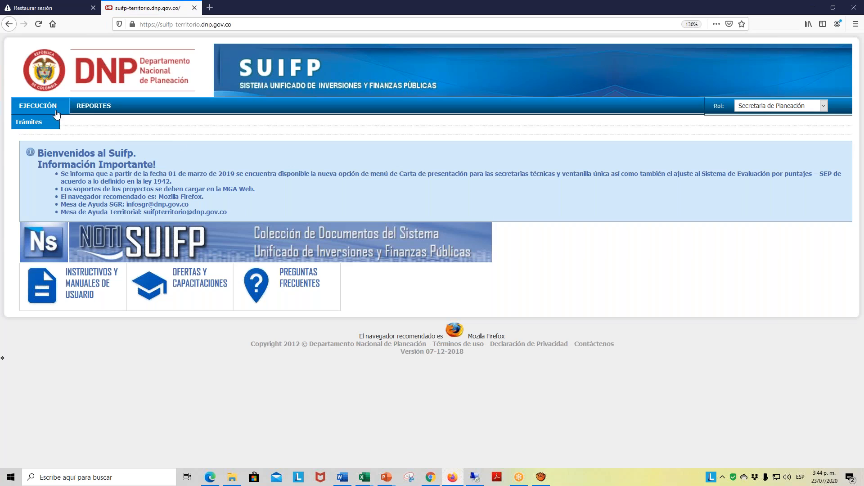
# - Go to the validation and sending of execution Trámites and search for all requests without filters
pyautogui.moveTo(62, 116)
pyautogui.click(40, 125)
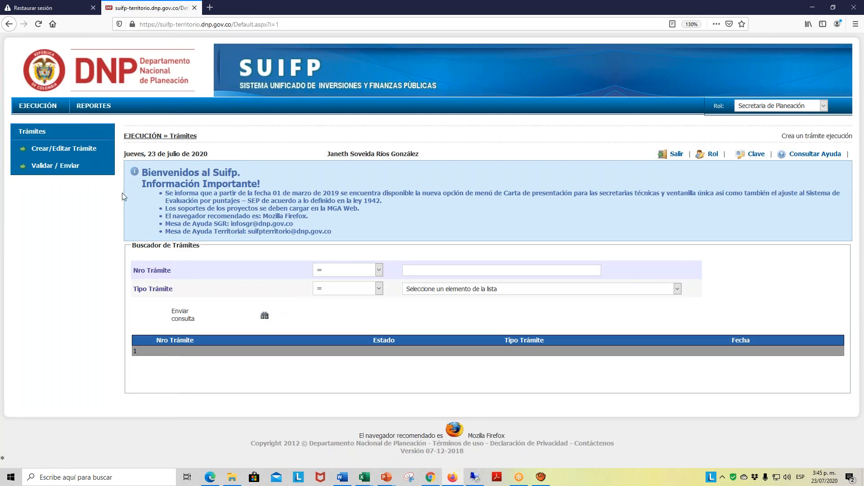
pyautogui.click(67, 165)
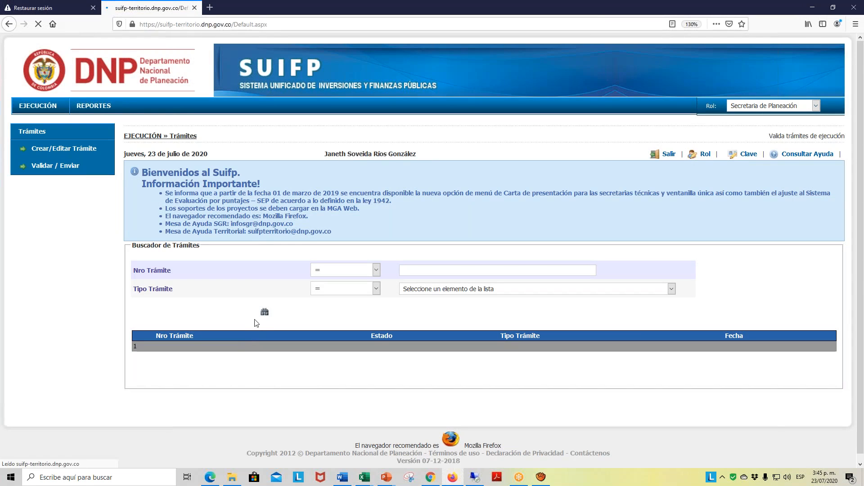
pyautogui.click(265, 314)
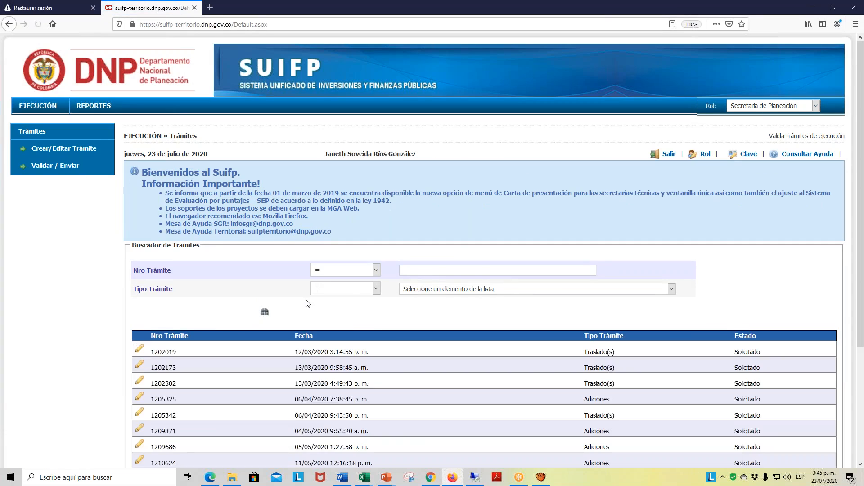
# - Open the Adiciones trámite dated 23/07/2020 on the second page of the results
pyautogui.scroll(-3, 180, 364)
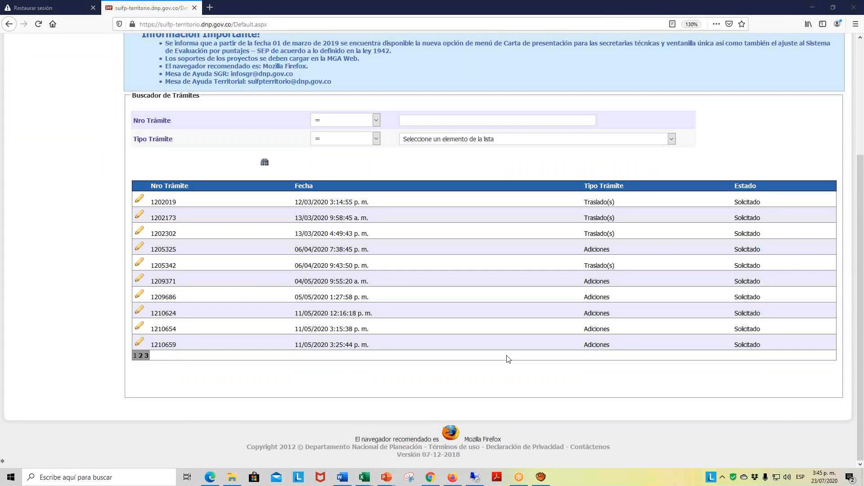
pyautogui.click(141, 355)
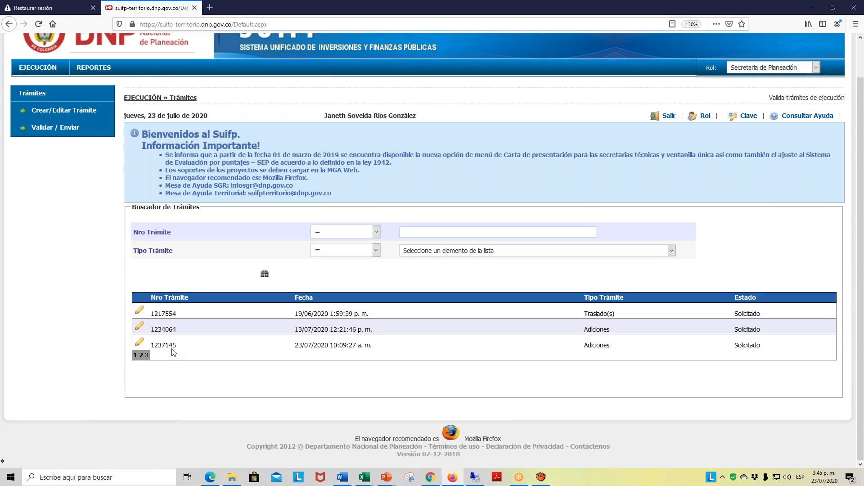
pyautogui.click(141, 345)
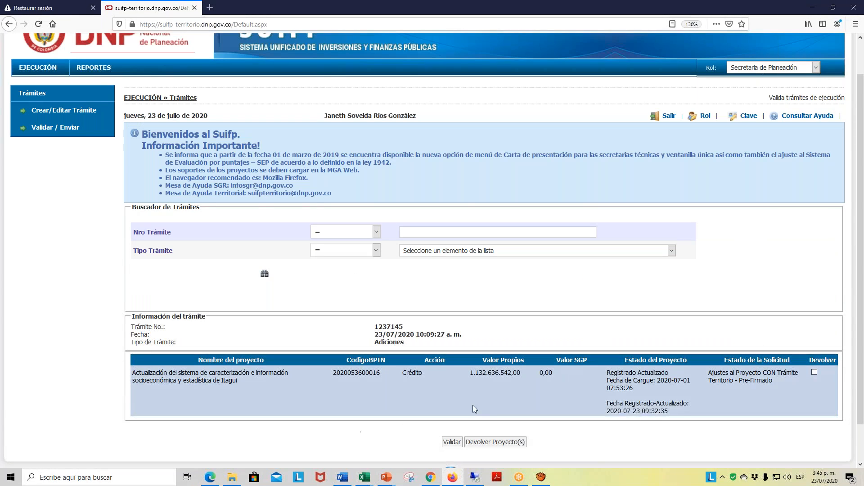
# - Validate the Adiciones trámite for the Itagui characterization system project and go to its sending options
pyautogui.scroll(-2, 533, 383)
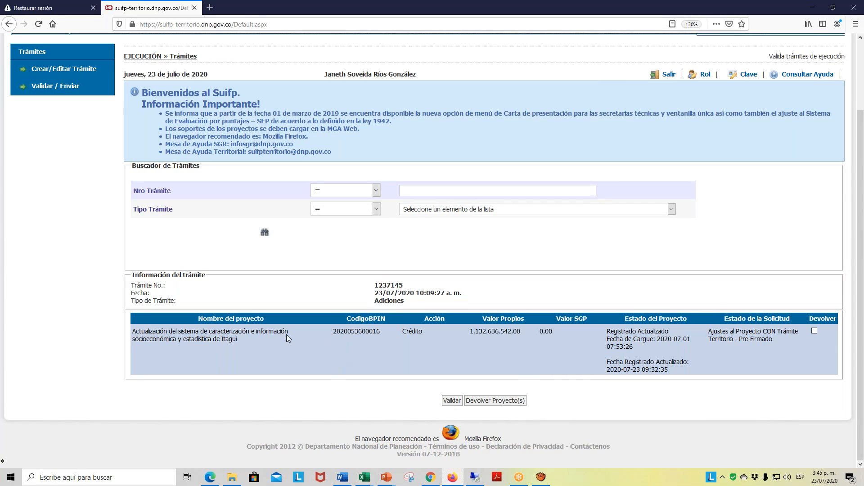
pyautogui.click(454, 402)
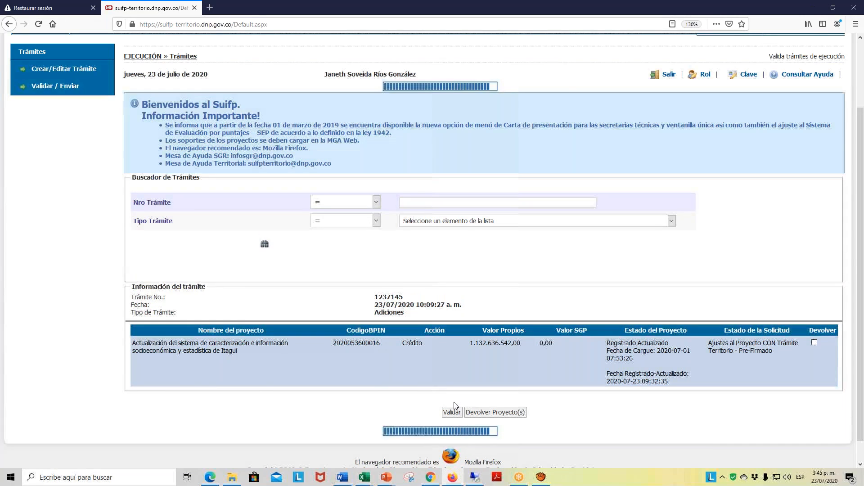
pyautogui.scroll(-3, 554, 317)
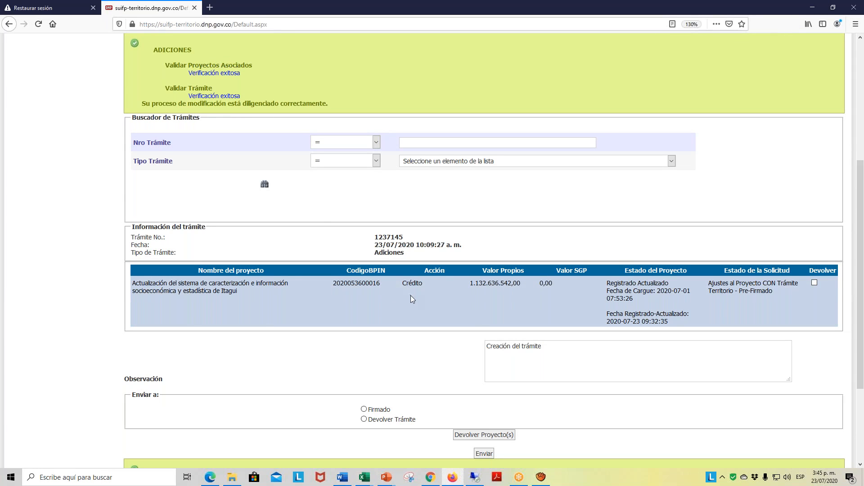
pyautogui.scroll(-3, 411, 296)
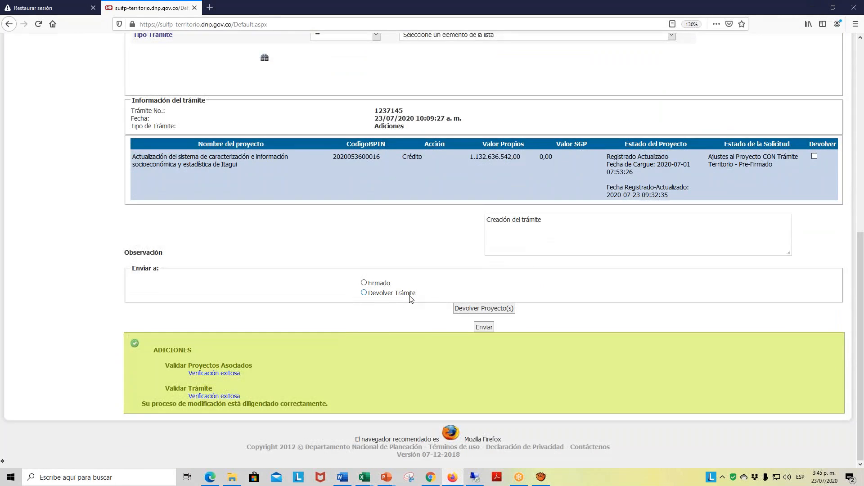
# - Send the Adiciones trámite of the Itagui characterization system project to Firmado
pyautogui.scroll(2, 411, 297)
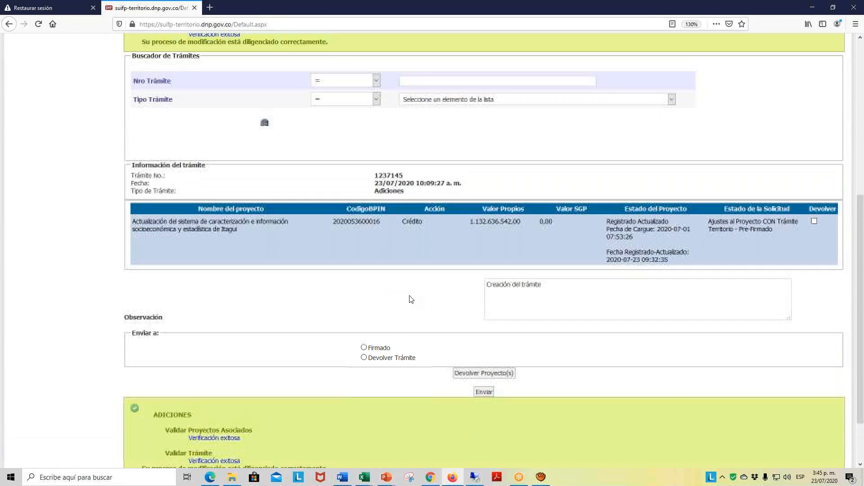
pyautogui.click(365, 348)
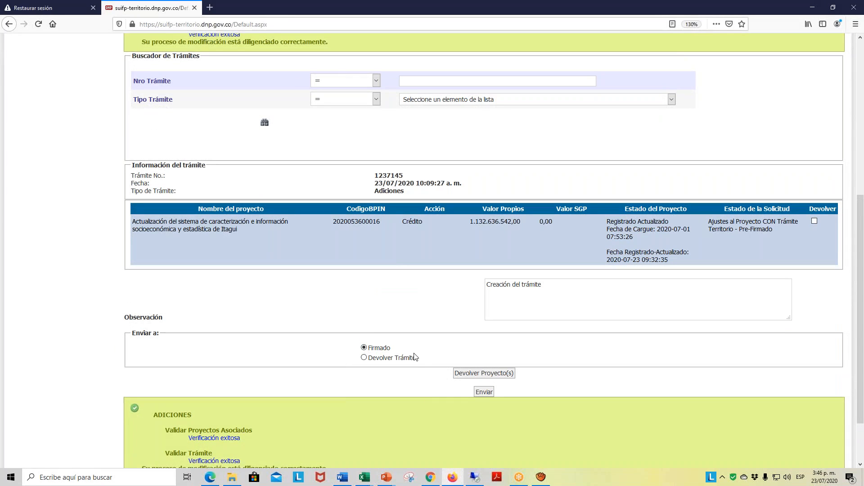
pyautogui.click(480, 392)
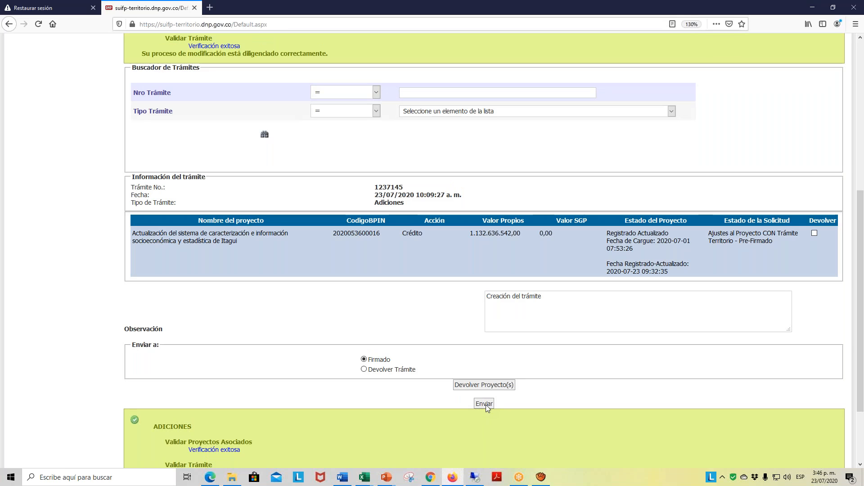
pyautogui.scroll(-1, 485, 405)
pyautogui.scroll(1, 484, 405)
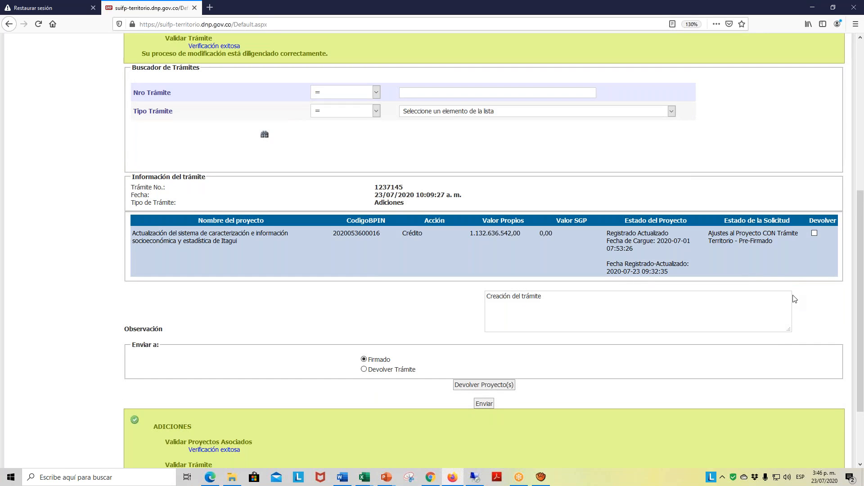
pyautogui.scroll(-3, 587, 341)
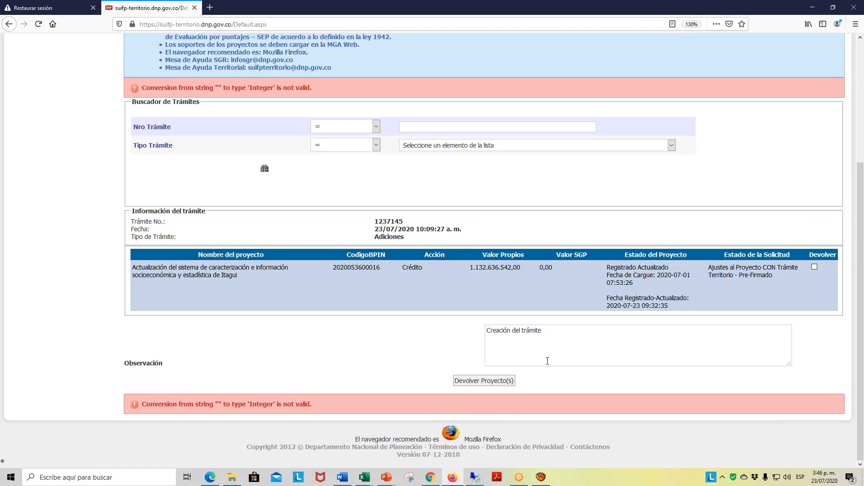
pyautogui.scroll(5, 523, 370)
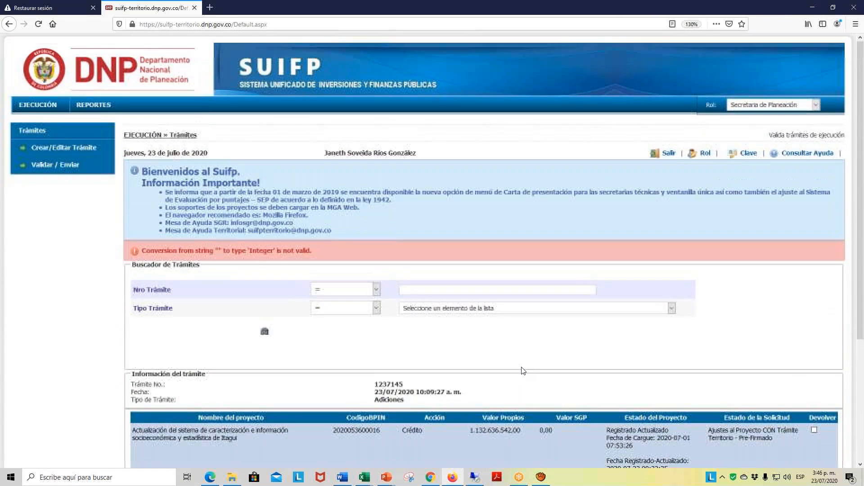
# - Sign out, then sign in with document type Cedula and the formulator's saved ID number and password, choosing the Formulador role
pyautogui.click(673, 157)
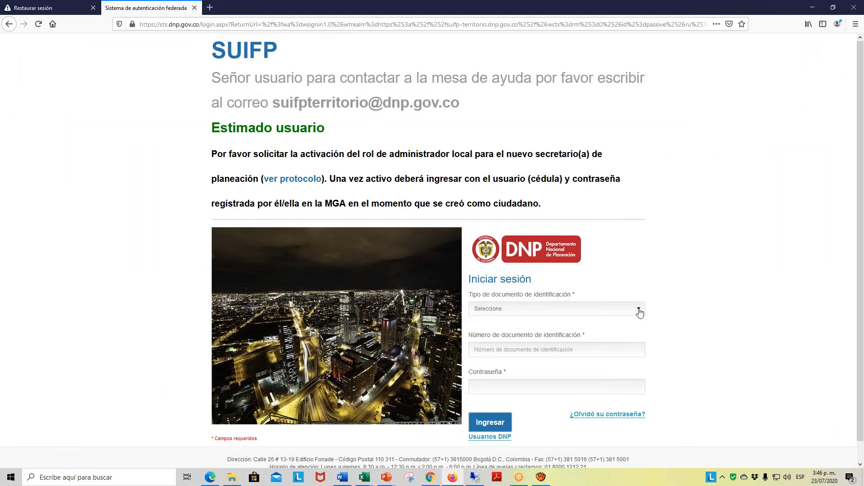
pyautogui.click(638, 309)
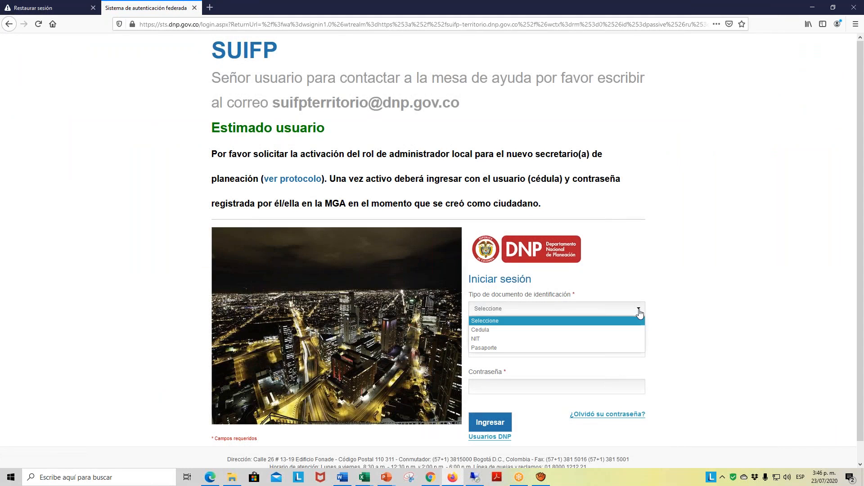
pyautogui.click(506, 330)
pyautogui.click(518, 351)
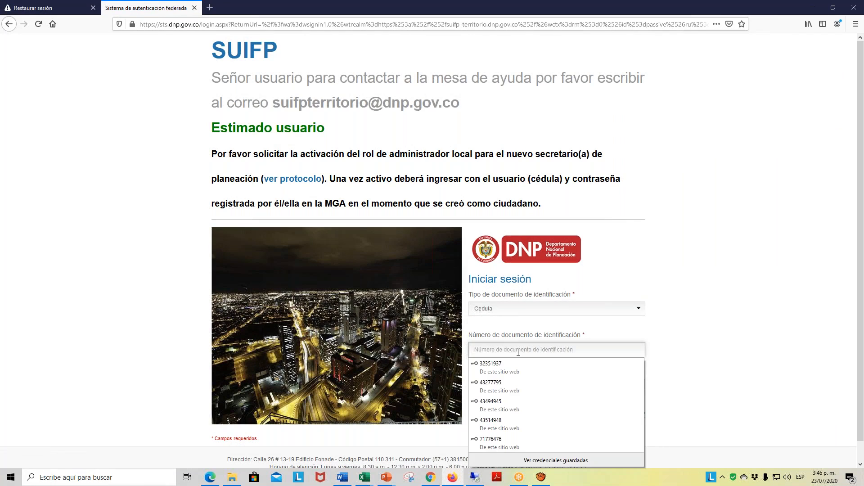
pyautogui.write('43')
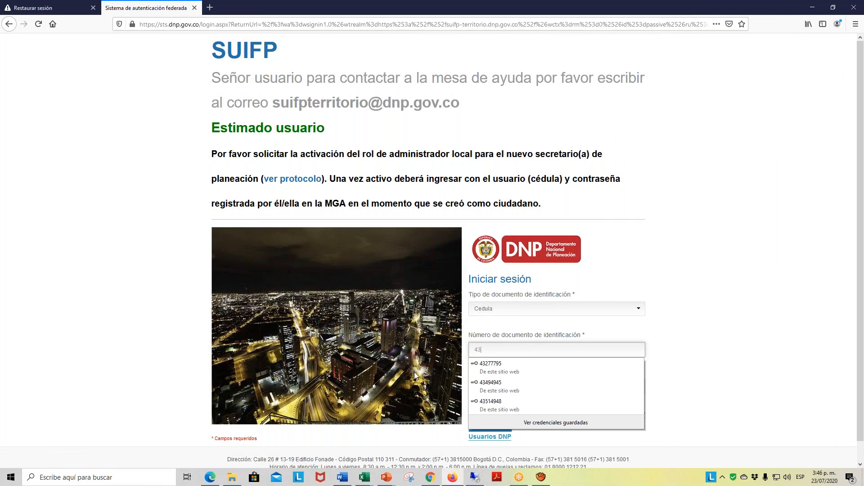
pyautogui.click(508, 387)
pyautogui.click(494, 430)
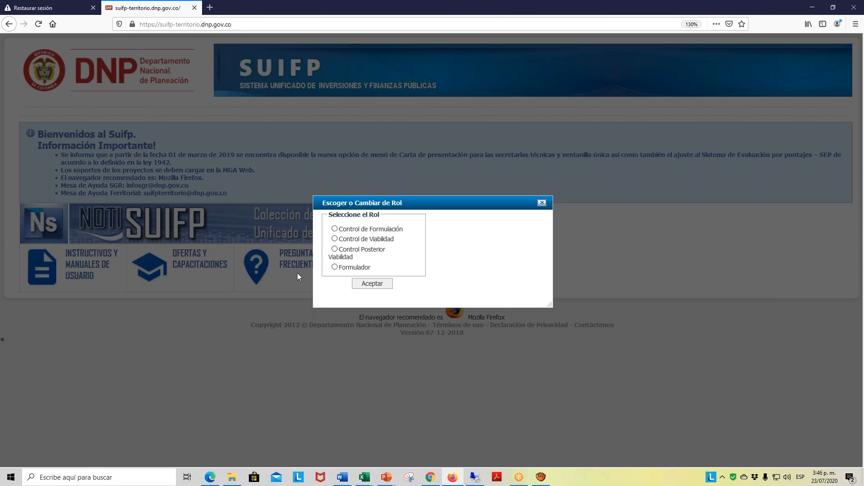
pyautogui.click(370, 285)
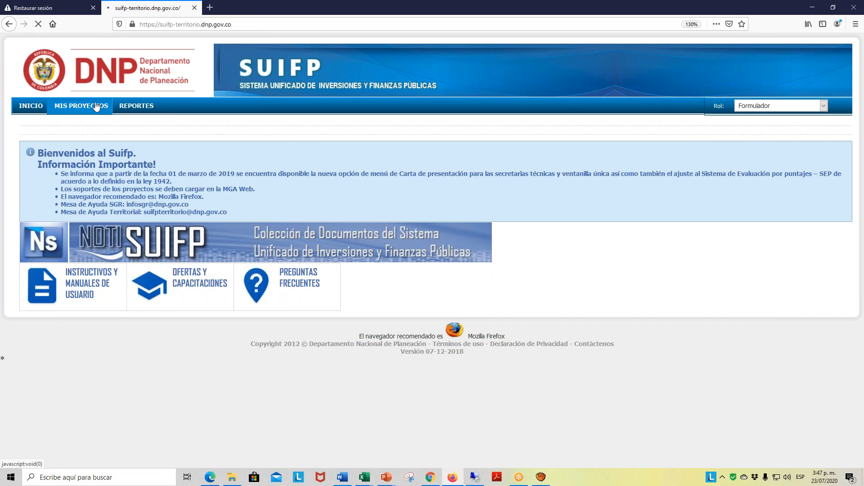
pyautogui.click(95, 107)
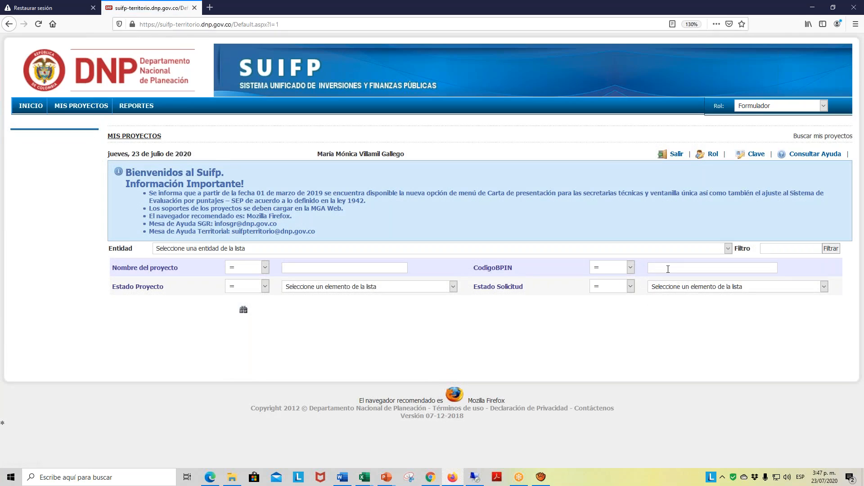
pyautogui.write('2020')
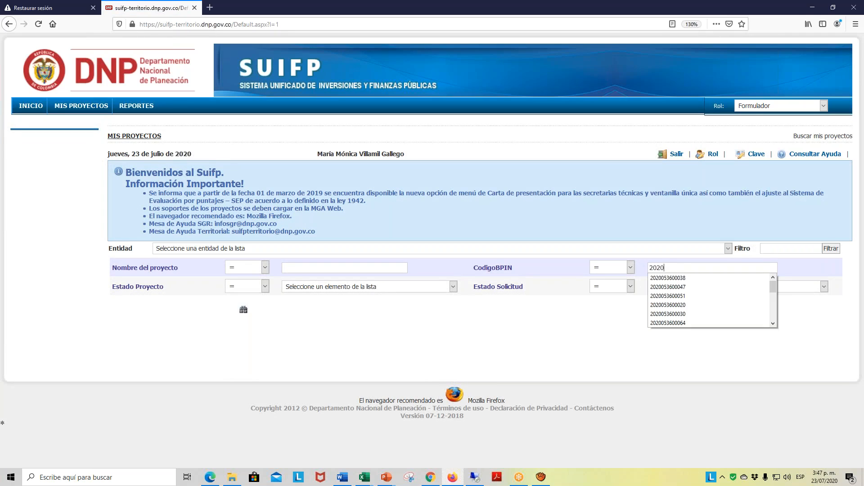
pyautogui.write('053600016')
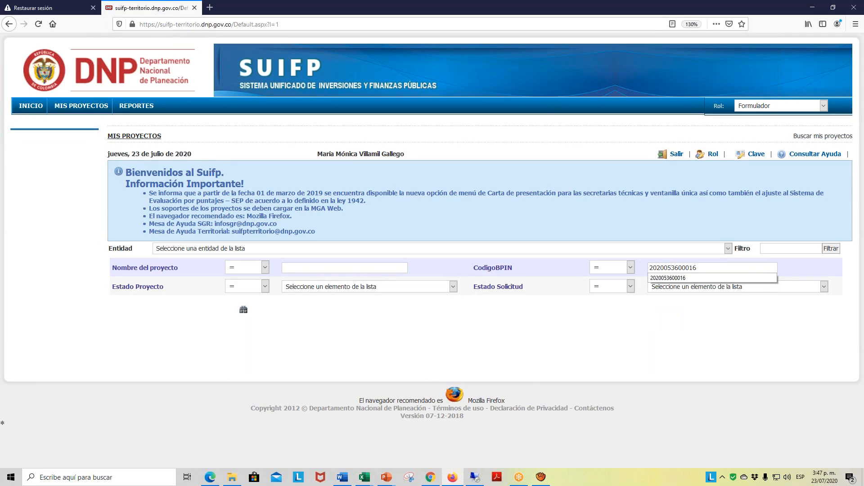
pyautogui.click(247, 313)
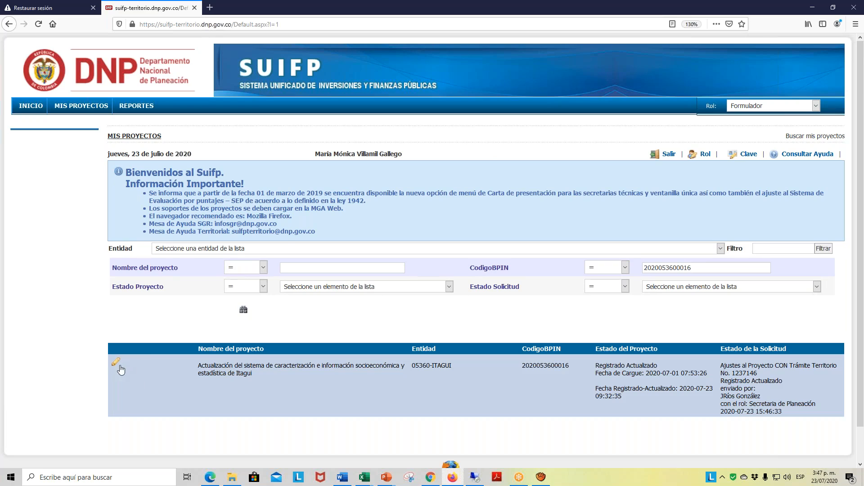
pyautogui.click(116, 364)
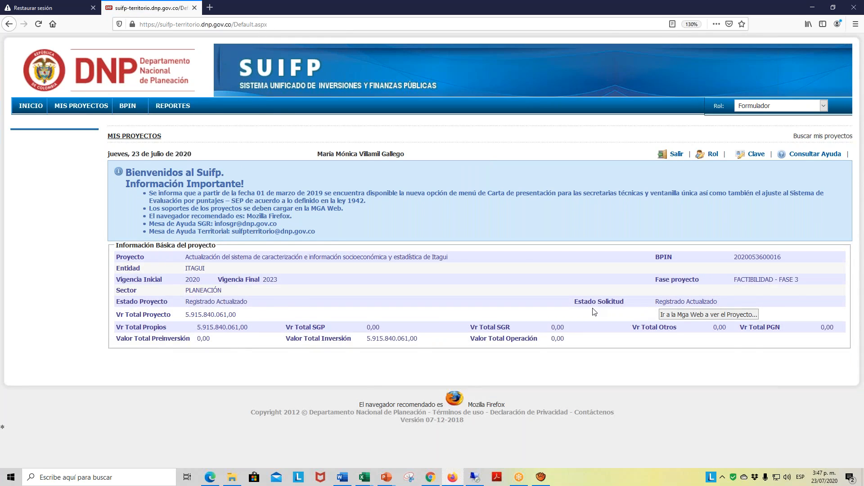
# - Examine the project's Estado Solicitud at an enlarged view and go to its Ajustes al Proyecto section
pyautogui.hotkey('ctrl', '+')
pyautogui.hotkey('ctrl', '+')
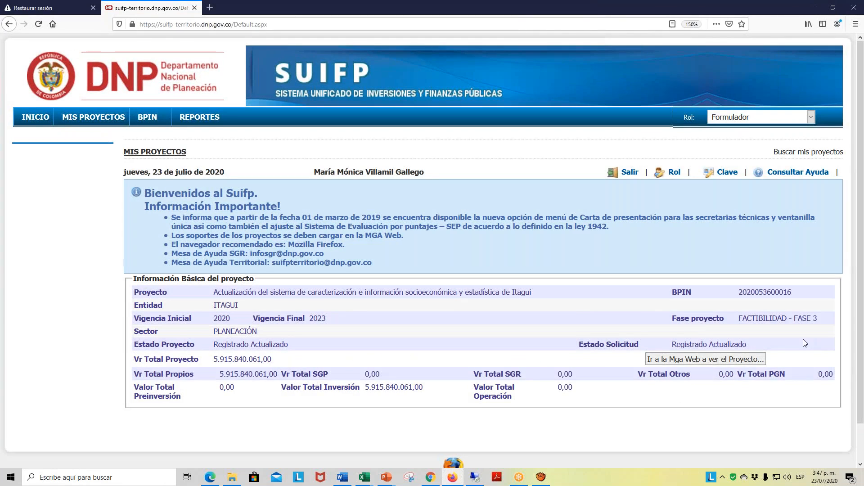
pyautogui.scroll(-1, 803, 339)
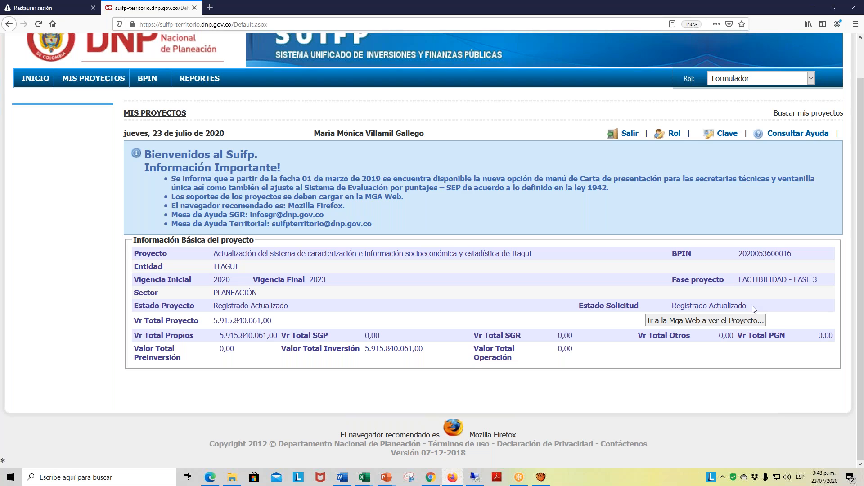
pyautogui.click(153, 81)
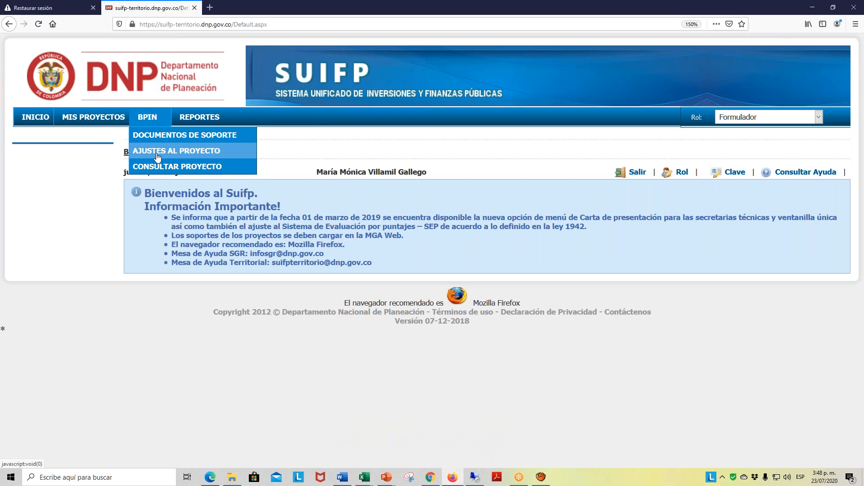
pyautogui.click(157, 153)
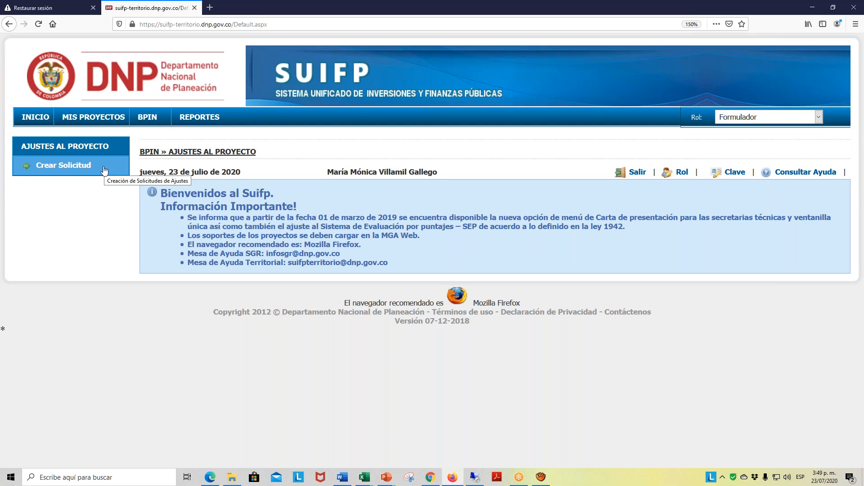
# - Switch to File Explorer, open the budget adjustment guide PDF from the CAPACITACIONES folder in Documentos, and maximize its window
pyautogui.click(233, 483)
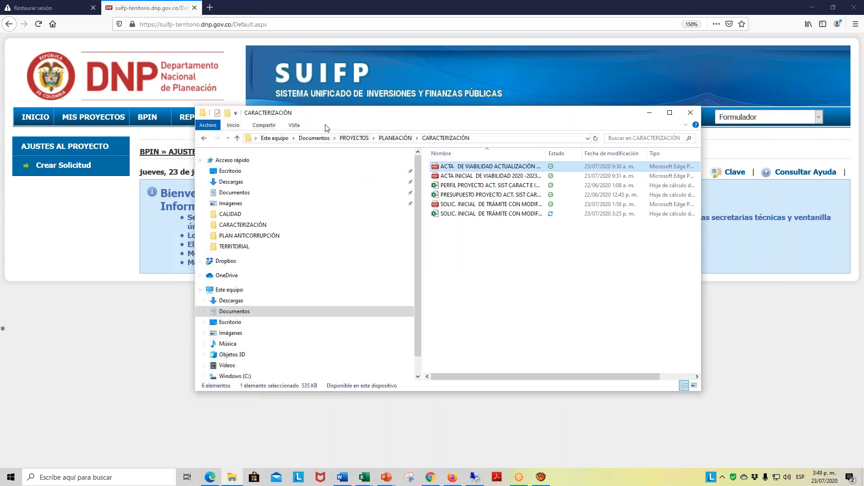
pyautogui.click(238, 138)
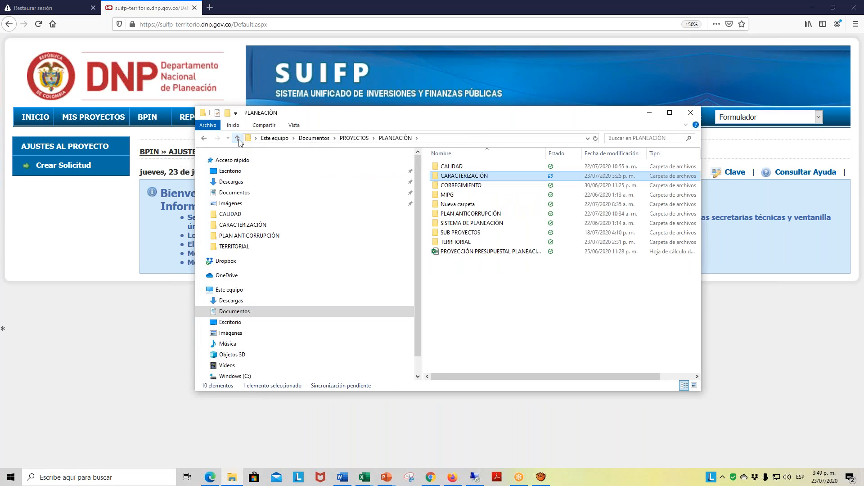
pyautogui.click(237, 138)
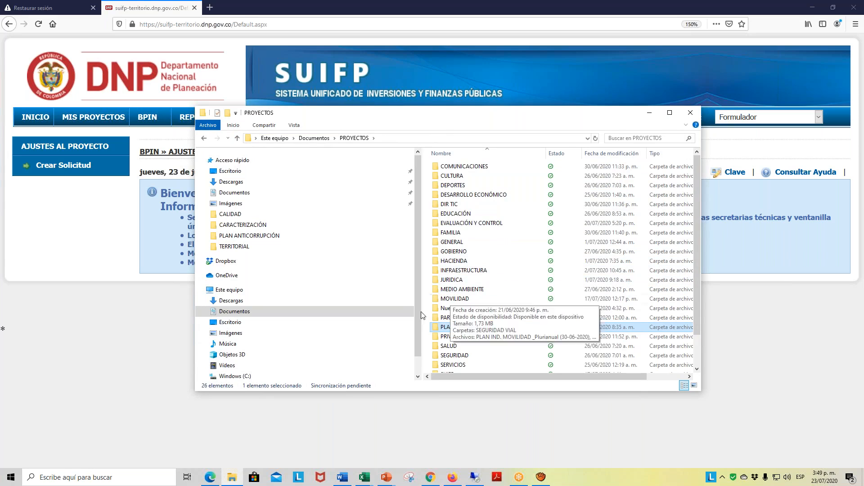
pyautogui.click(237, 193)
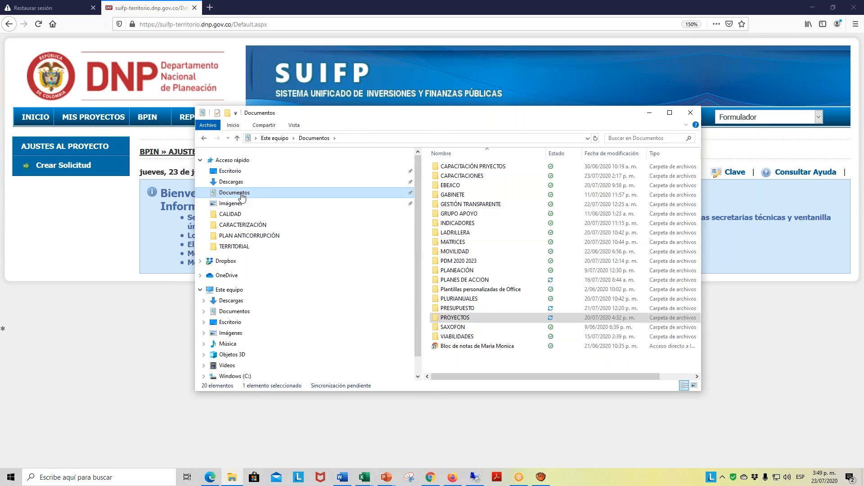
pyautogui.doubleClick(475, 177)
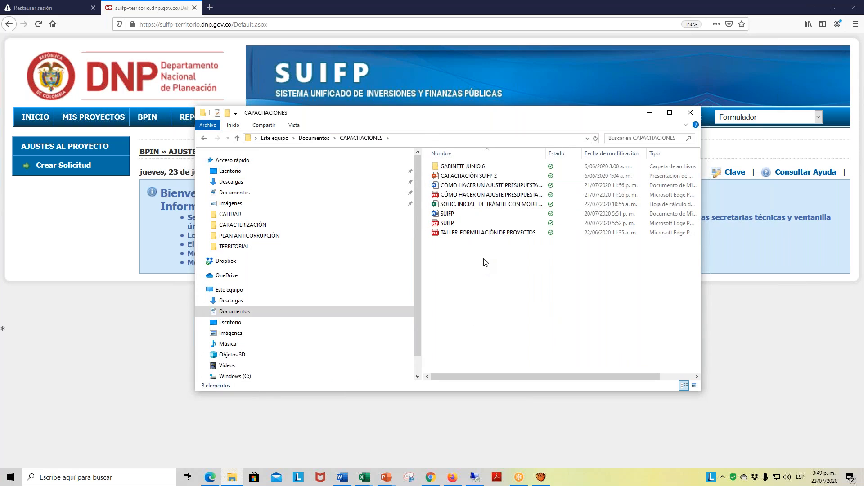
pyautogui.doubleClick(497, 199)
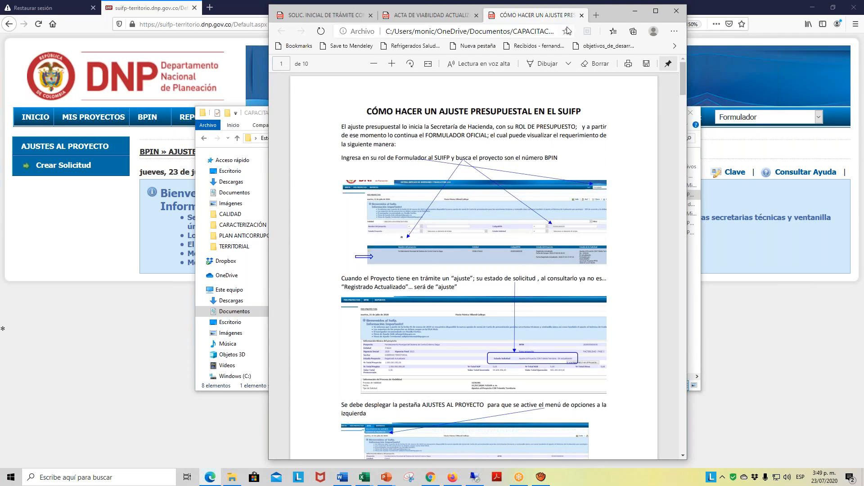
pyautogui.moveTo(568, 21); pyautogui.dragTo(547, 28)
pyautogui.moveTo(277, 8); pyautogui.dragTo(80, 16)
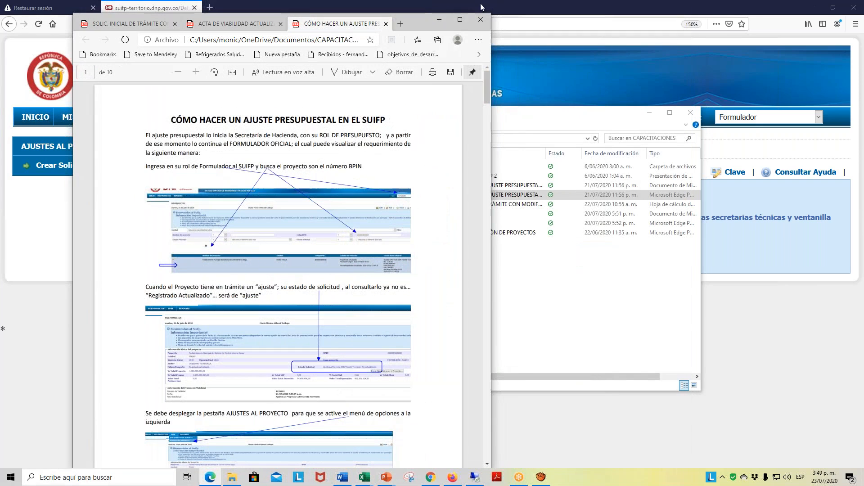
pyautogui.click(460, 20)
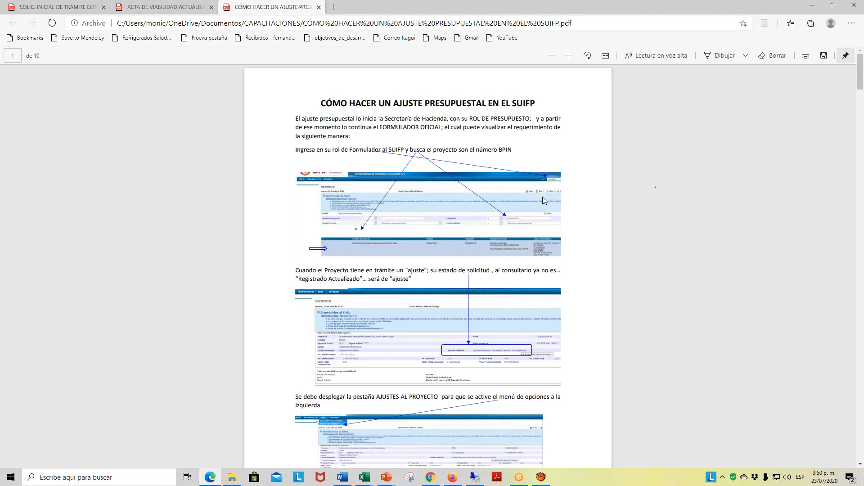
# - Read the adjustment guide from the BPIN project search through funding sources, activity costs and attaching the Solicitud de ajuste
pyautogui.scroll(-5, 517, 201)
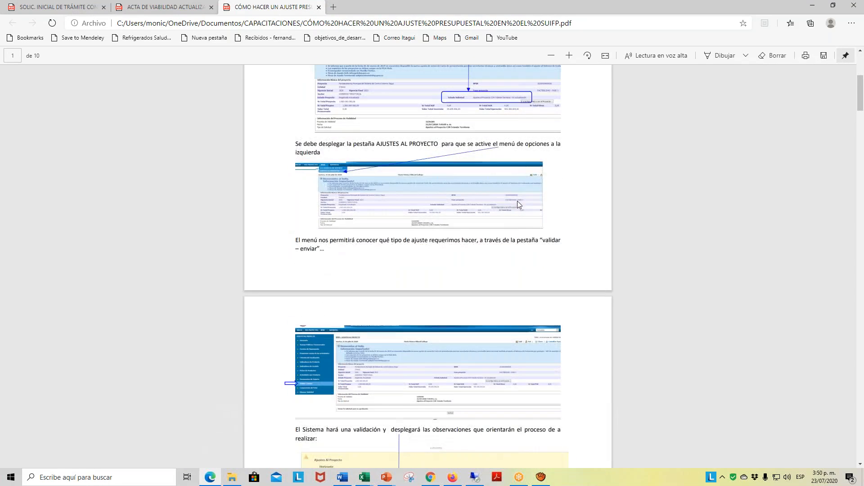
pyautogui.scroll(-5, 517, 203)
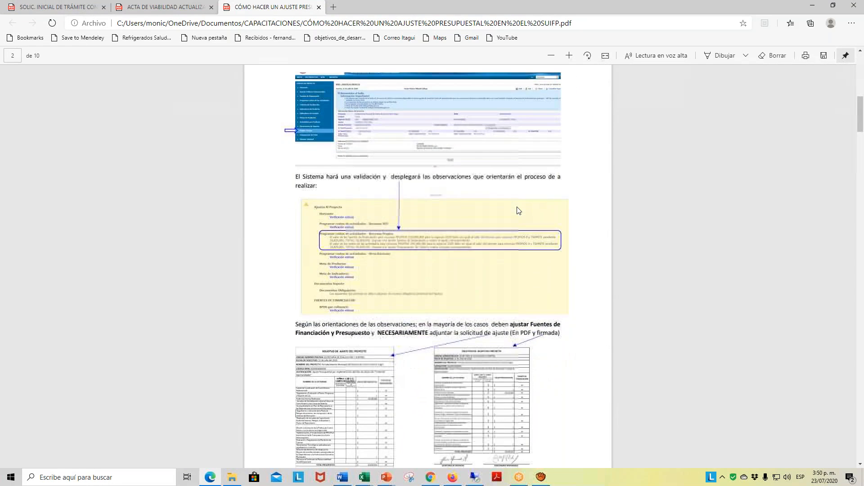
pyautogui.scroll(-5, 518, 210)
pyautogui.scroll(-4, 524, 207)
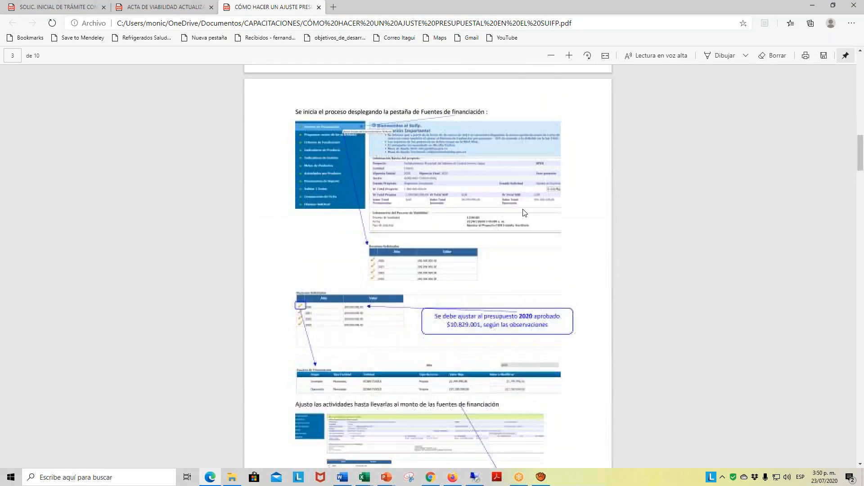
pyautogui.scroll(-2, 523, 212)
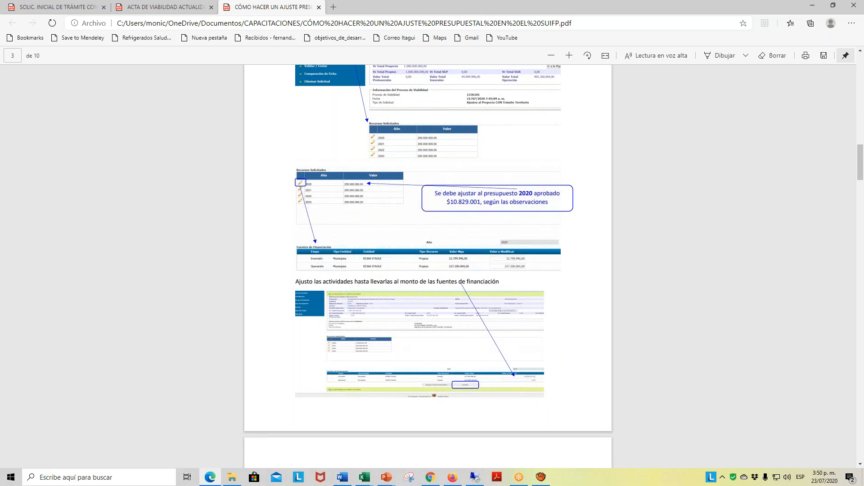
pyautogui.scroll(-2, 428, 266)
pyautogui.scroll(-1, 527, 198)
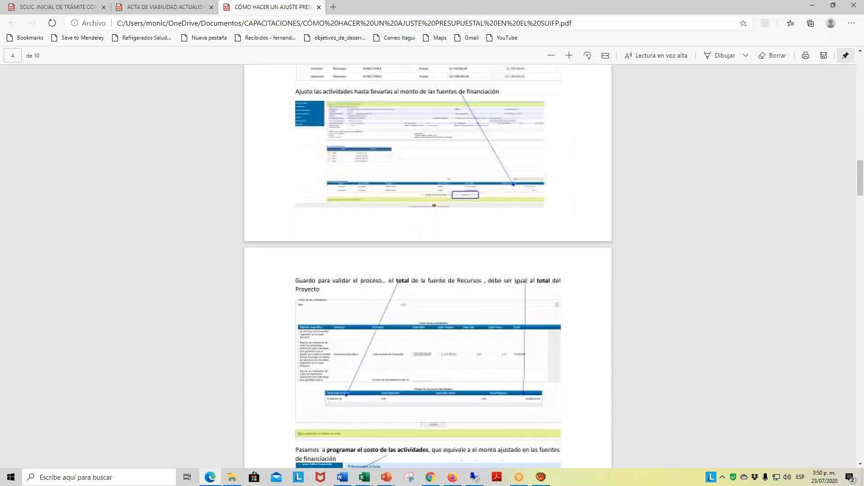
pyautogui.scroll(-1, 512, 234)
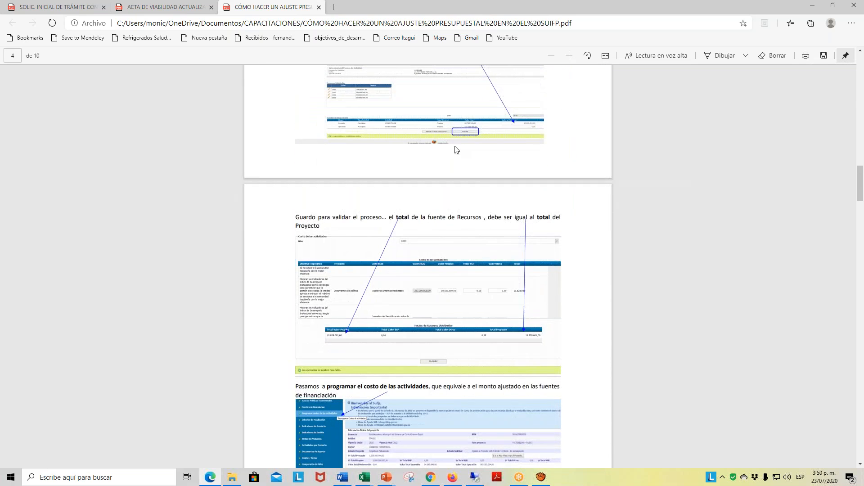
pyautogui.scroll(-1, 518, 275)
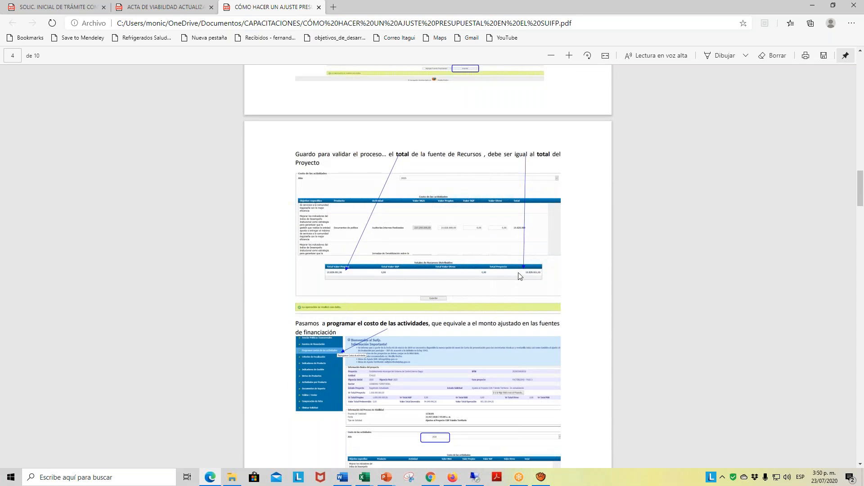
pyautogui.scroll(-3, 575, 301)
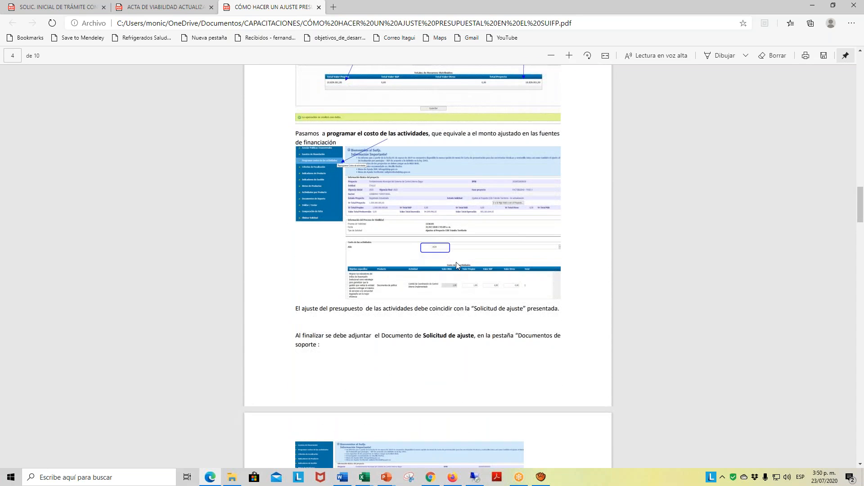
pyautogui.scroll(-4, 544, 311)
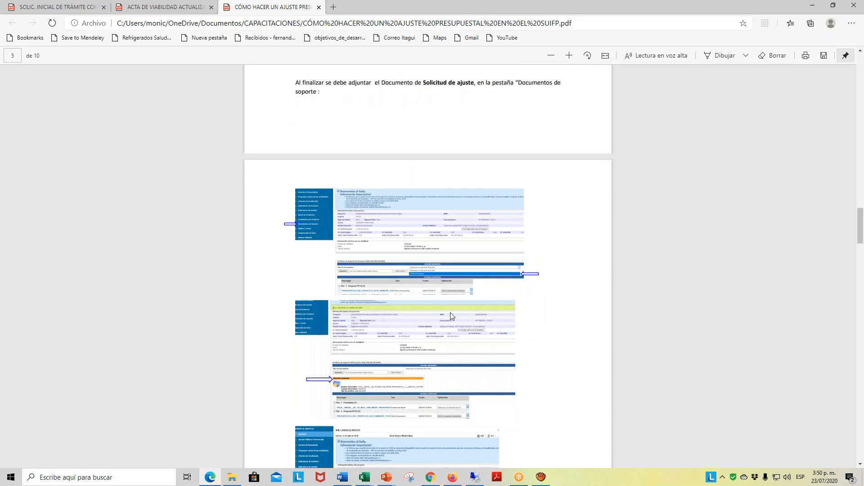
# - Examine the guide's pages 6 and 7 on validating and sending the request and answering the Control de Formulación technical questionnaire
pyautogui.scroll(-8, 471, 312)
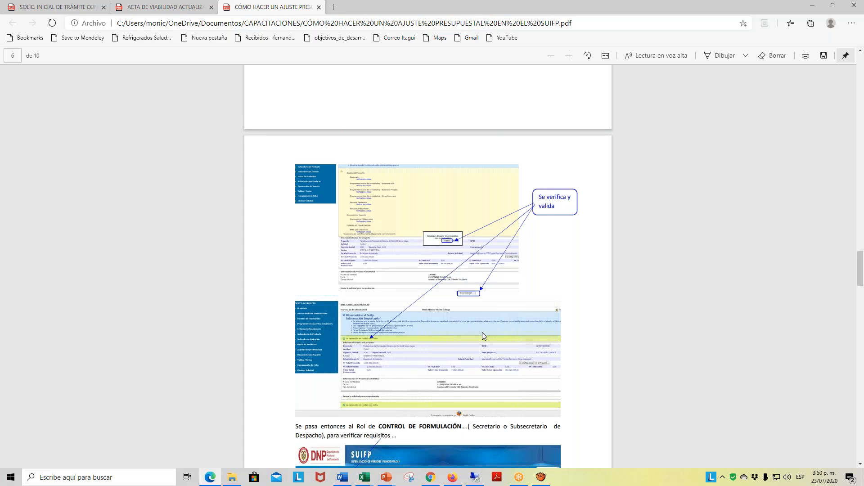
pyautogui.scroll(5, 510, 214)
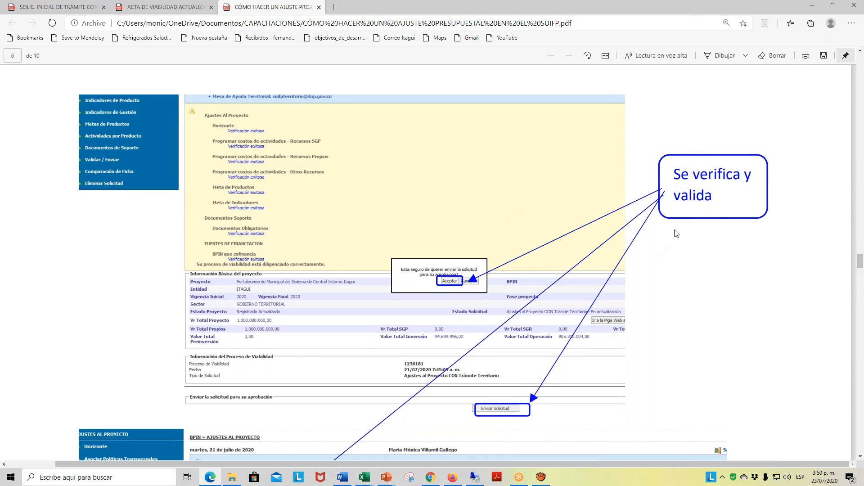
pyautogui.scroll(-10, 735, 220)
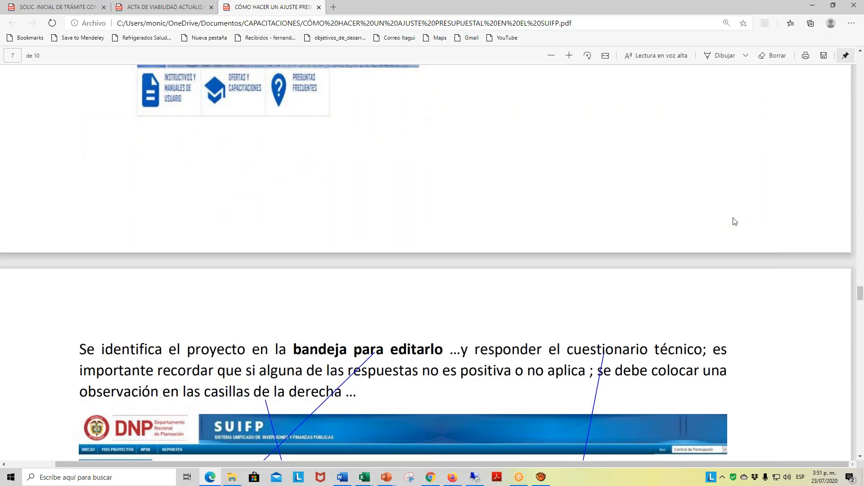
pyautogui.keyDown('ctrl'); pyautogui.scroll(-1, 735, 220); pyautogui.keyUp('ctrl')
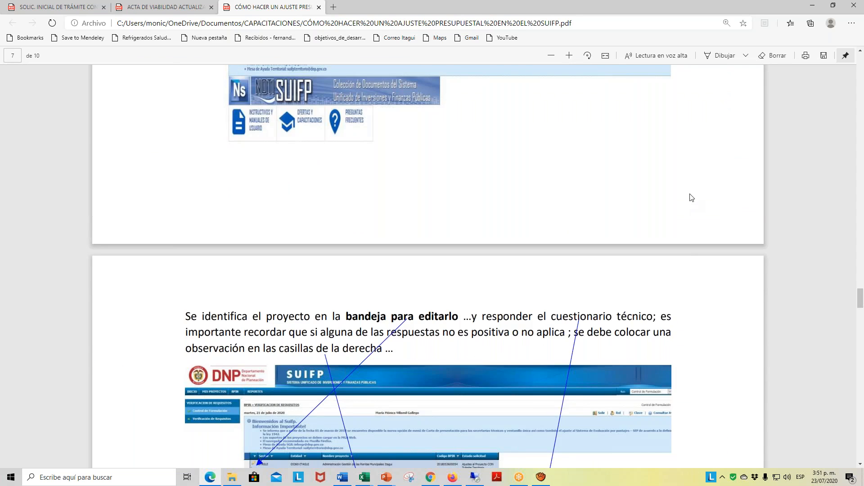
pyautogui.scroll(-5, 691, 197)
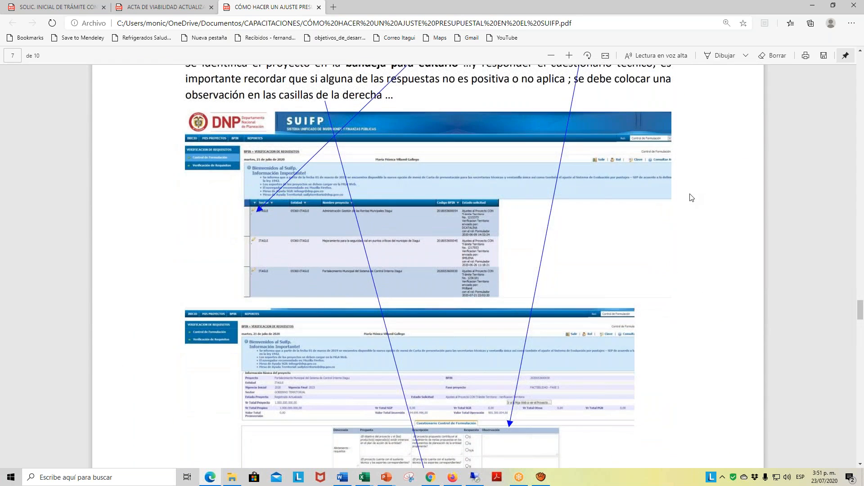
pyautogui.keyDown('ctrl'); pyautogui.scroll(-2, 692, 198); pyautogui.keyUp('ctrl')
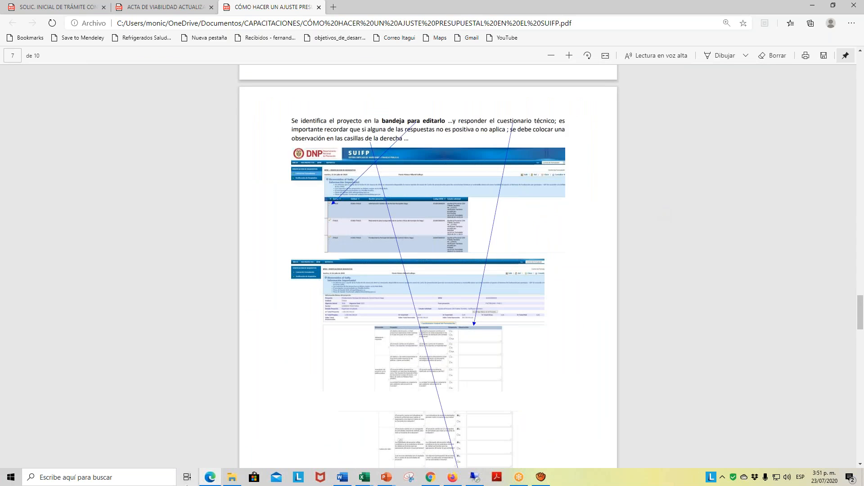
# - Switch to the Firefox window with the SUIFP Ajustes al Proyecto page
pyautogui.click(231, 478)
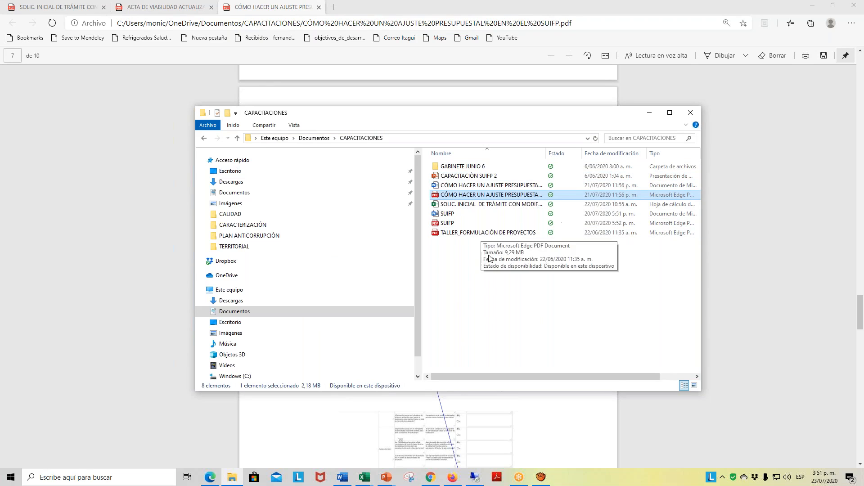
pyautogui.click(651, 113)
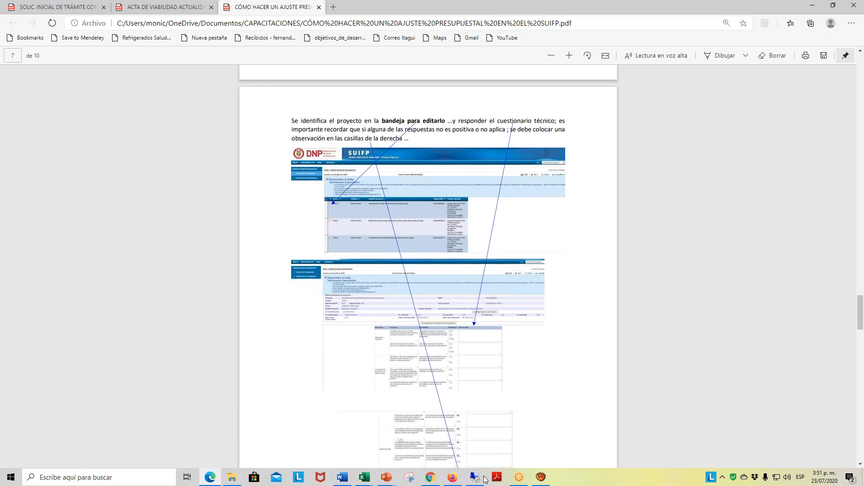
pyautogui.click(523, 476)
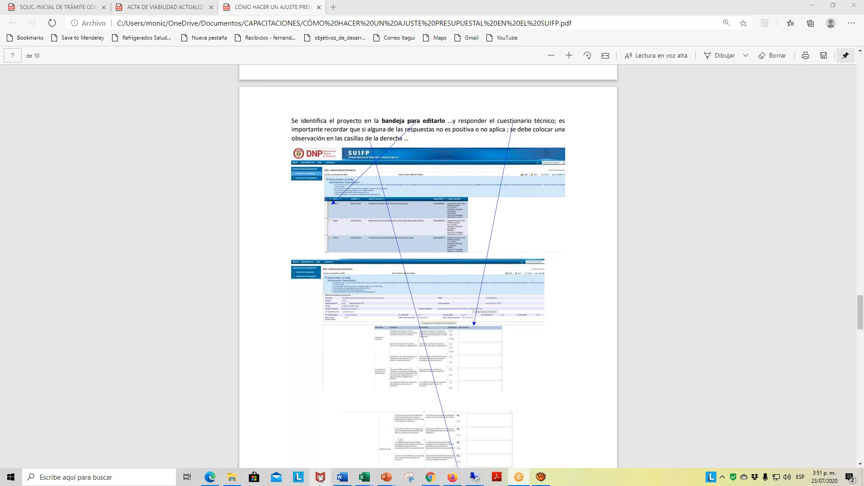
pyautogui.click(430, 478)
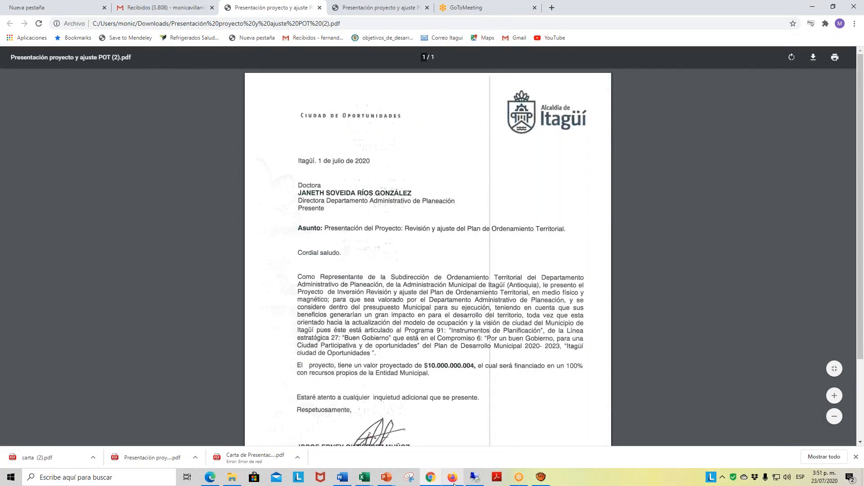
pyautogui.moveTo(453, 479)
pyautogui.click(446, 431)
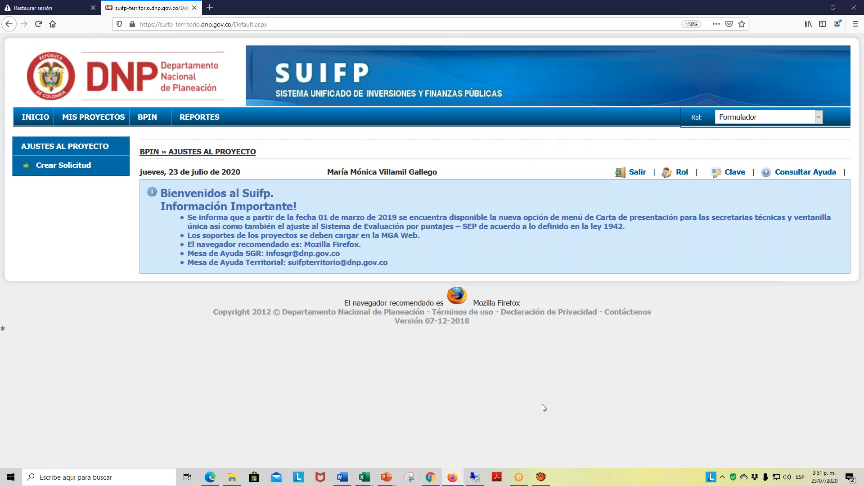
pyautogui.click(520, 480)
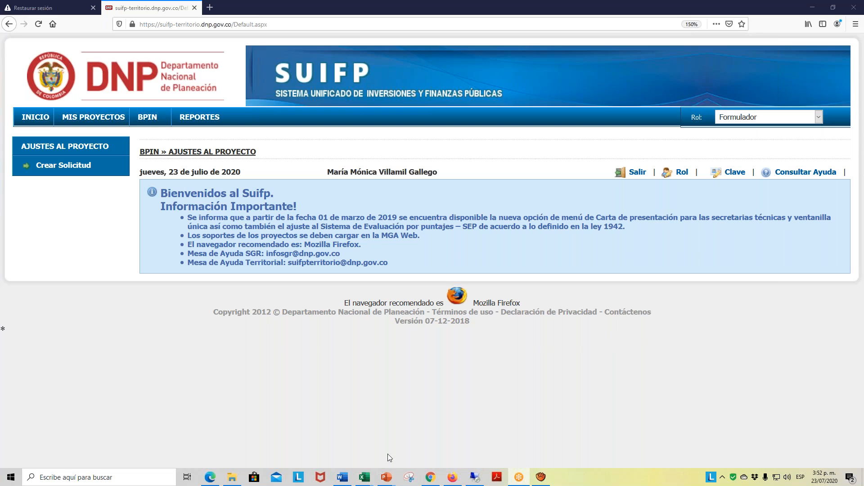
pyautogui.click(430, 478)
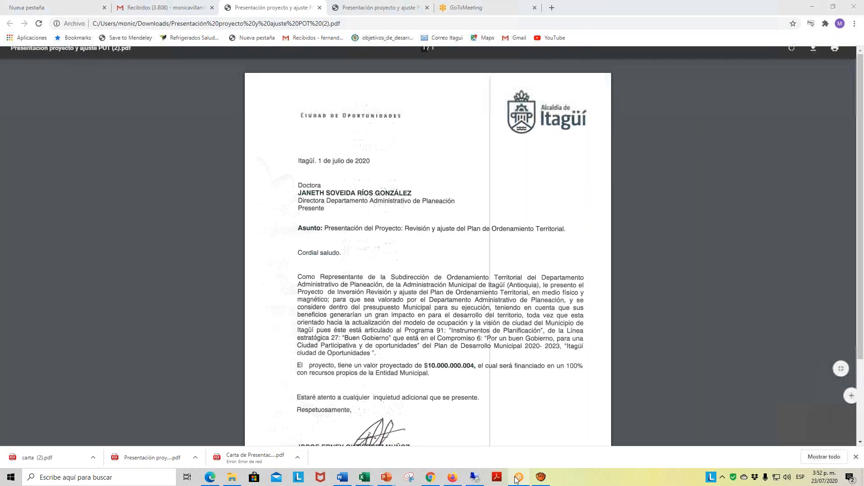
pyautogui.click(453, 478)
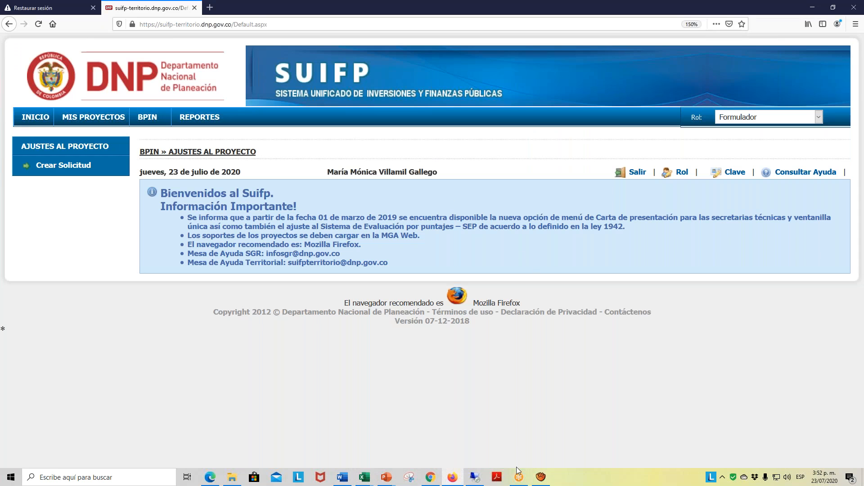
pyautogui.moveTo(520, 481)
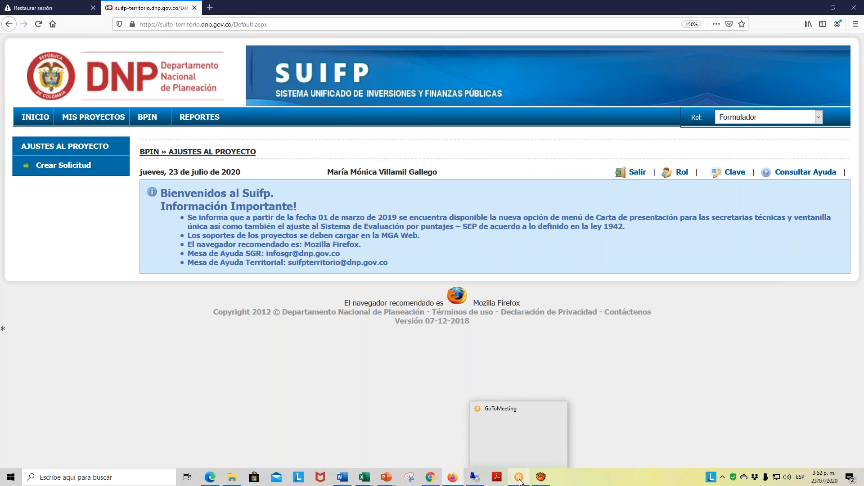
pyautogui.click(533, 453)
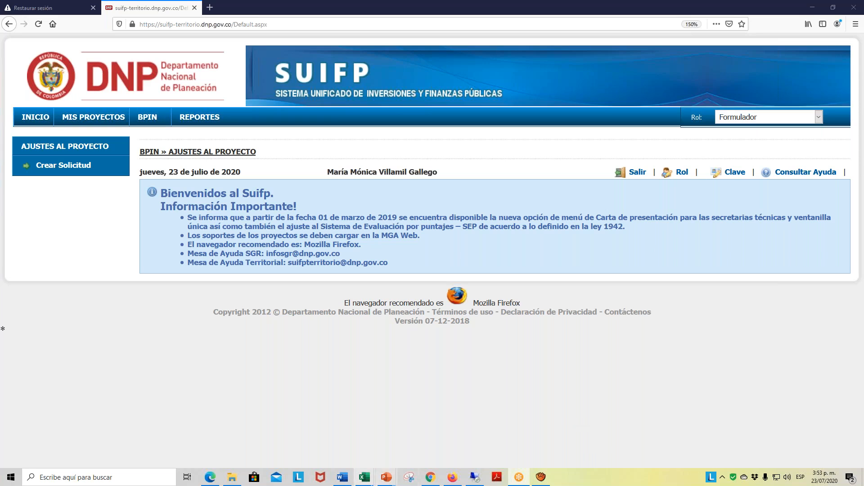
pyautogui.moveTo(529, 476)
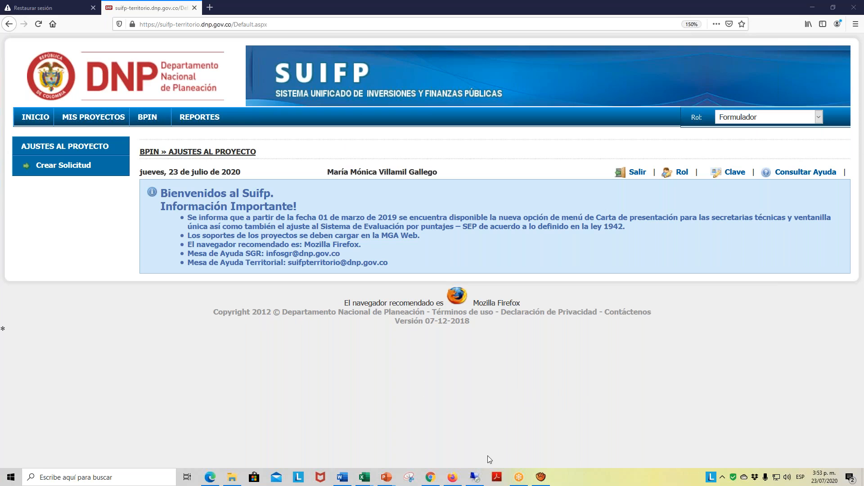
pyautogui.click(519, 478)
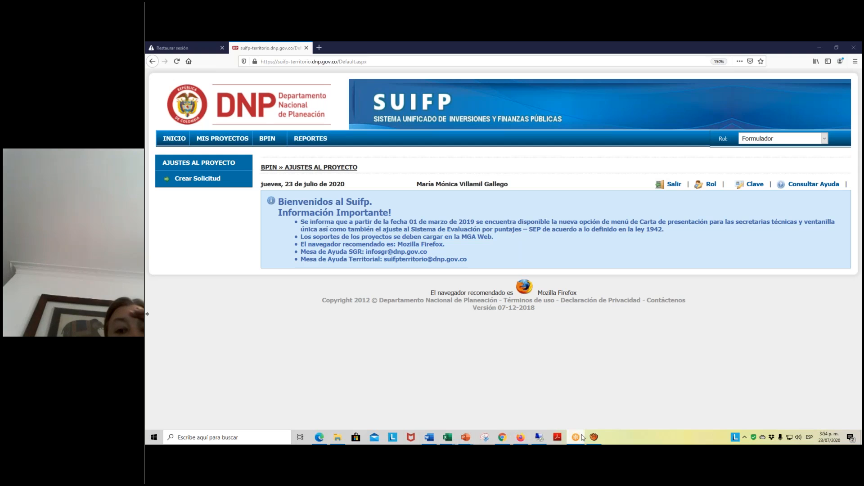
# - Minimize the SUIFP browser, the PDF guide and the Excel adjustment request workbook to reach the desktop
pyautogui.click(821, 48)
pyautogui.click(821, 48)
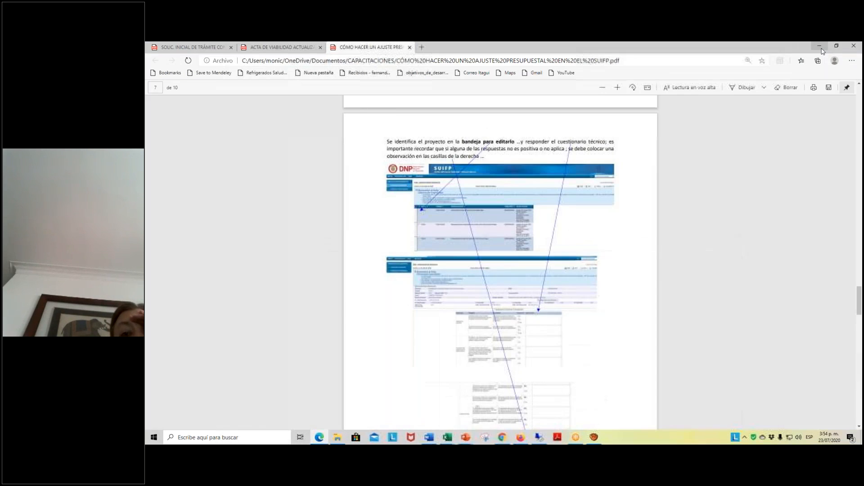
pyautogui.click(820, 45)
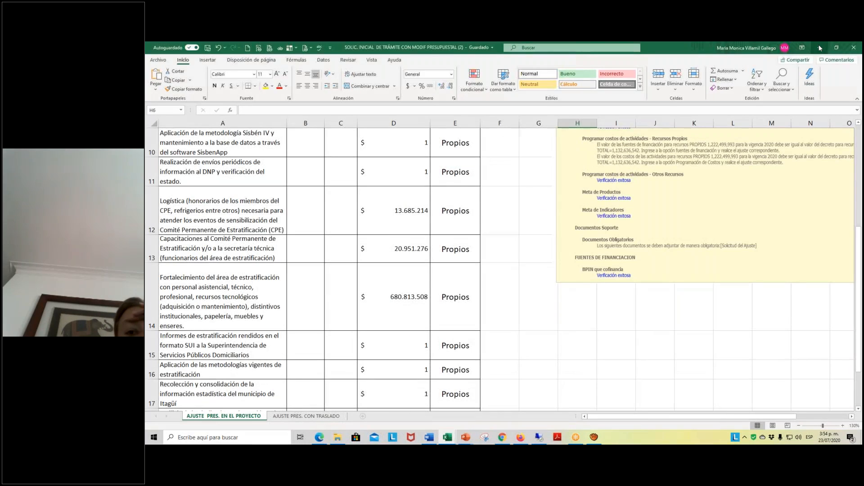
pyautogui.click(819, 45)
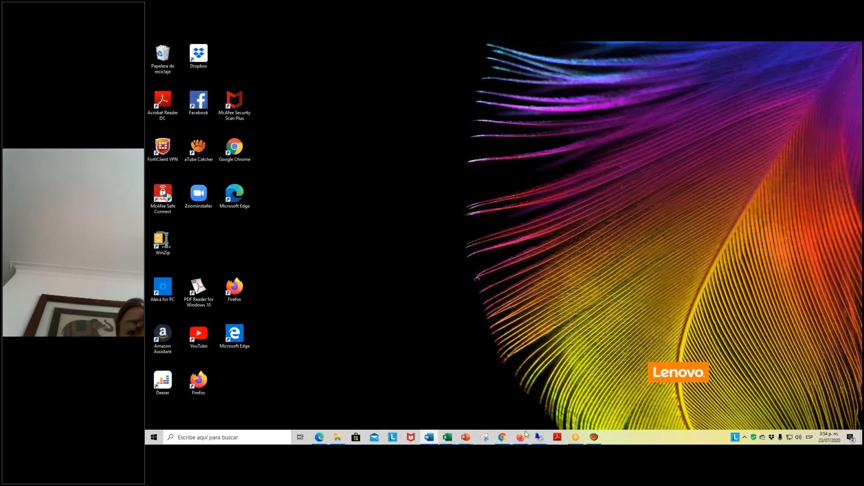